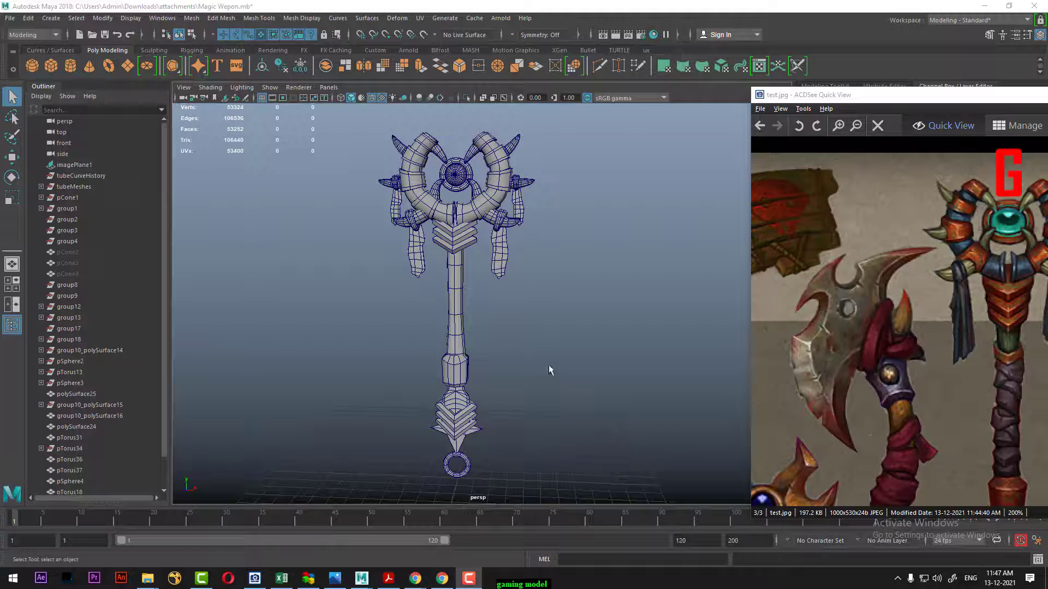
- Orbit the weapon, test a multi-part selection, clear it, and select the left horn
mouse_move(549, 371)
left_mouse_down("alt")
mouse_move(585, 381)
mouse_move(561, 346)
mouse_move(590, 358)
mouse_move(583, 347)
mouse_move(579, 374)
left_mouse_up("alt")
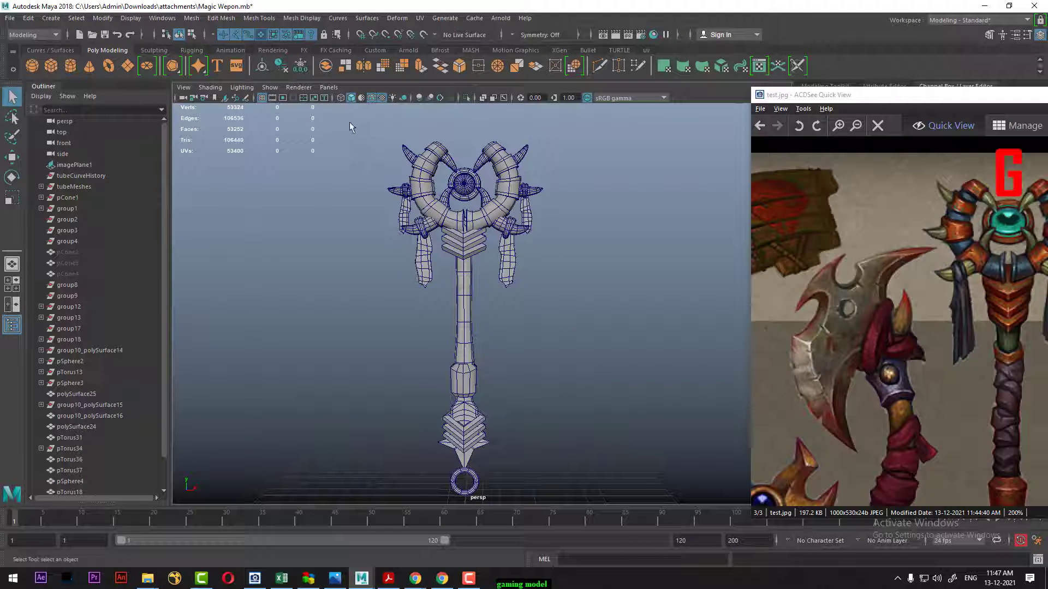
left_click_drag(349, 122, 663, 489)
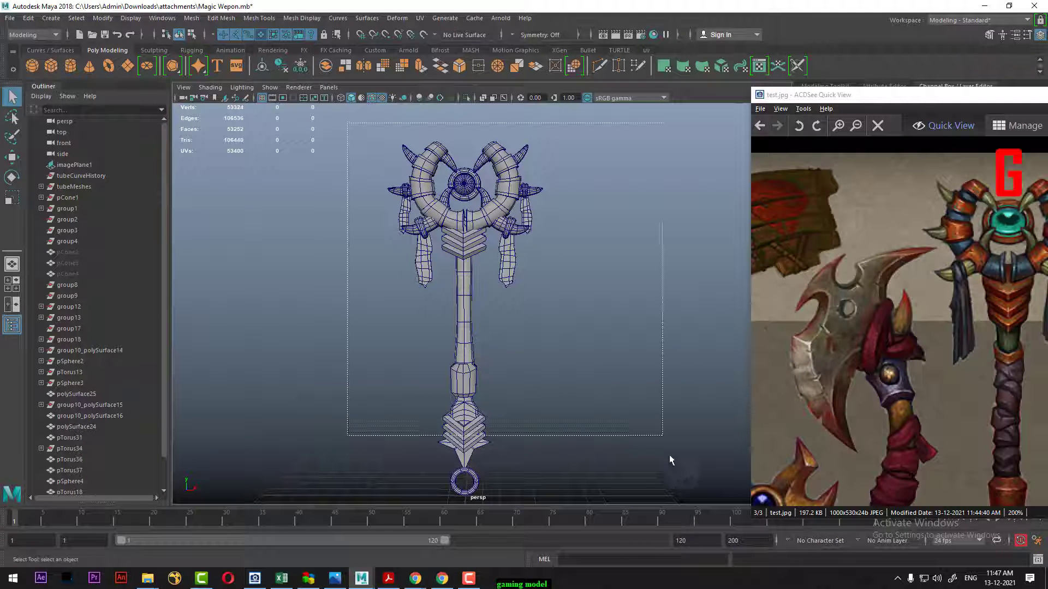
left_click(637, 389)
left_click(392, 196)
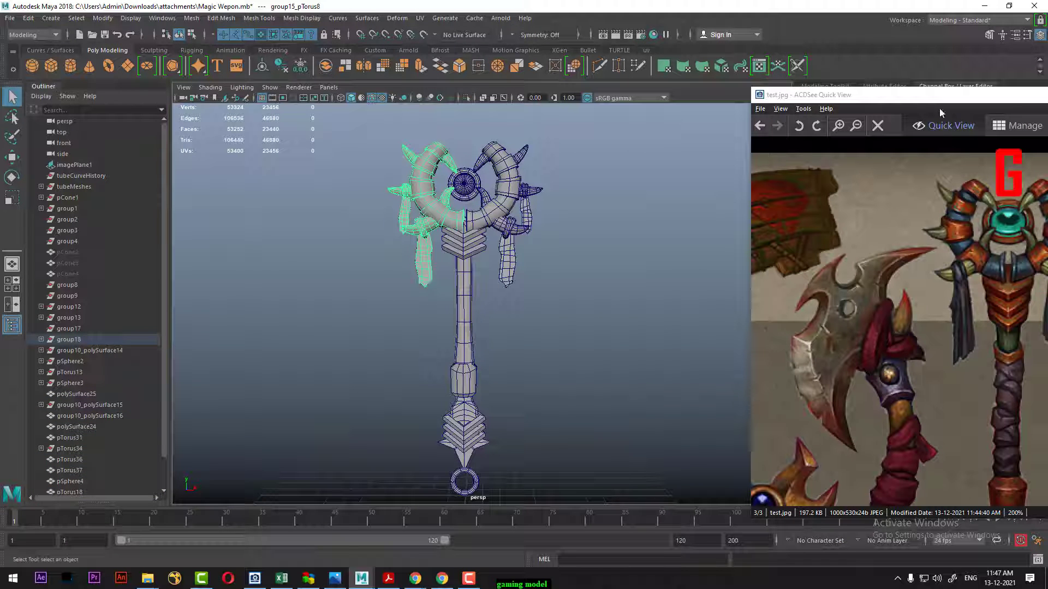
- Move the ACDSee reference window up and left, then select the weapon's shaft
left_click_drag(926, 99, 871, 66)
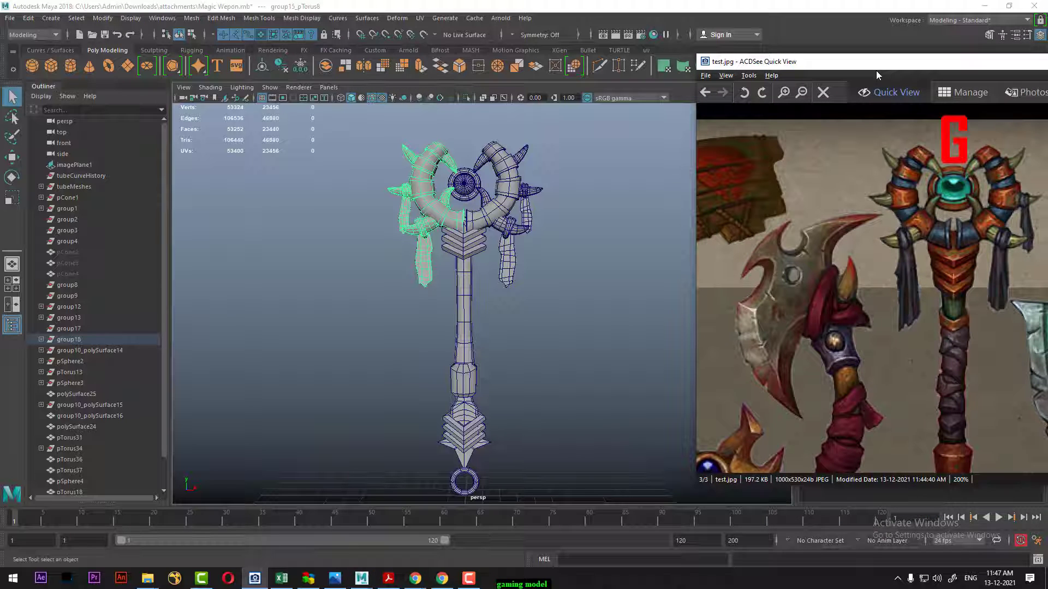
left_click(534, 298)
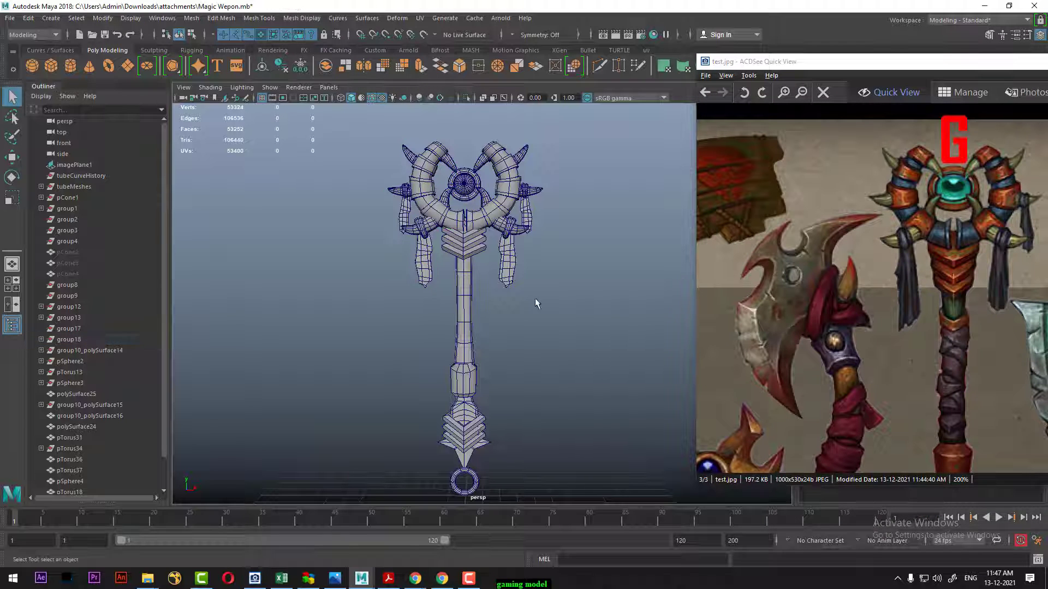
left_click(465, 306)
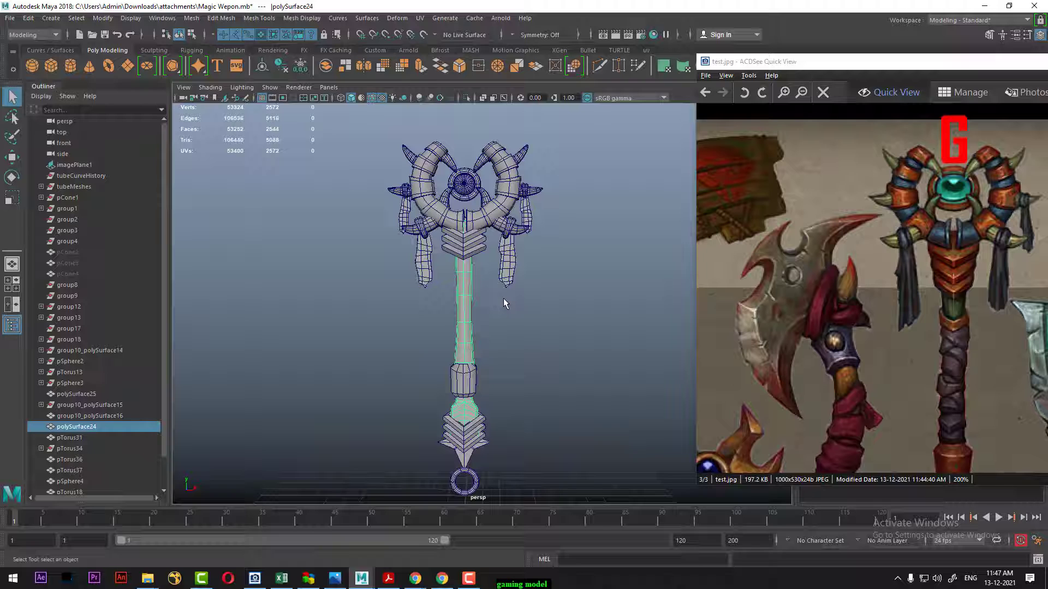
- Zoom in on the left horn and Separate its mesh, leaving the spike as polySurface40
left_click(434, 162)
scroll(432, 213, "up", 2)
scroll(434, 240, "up", 3)
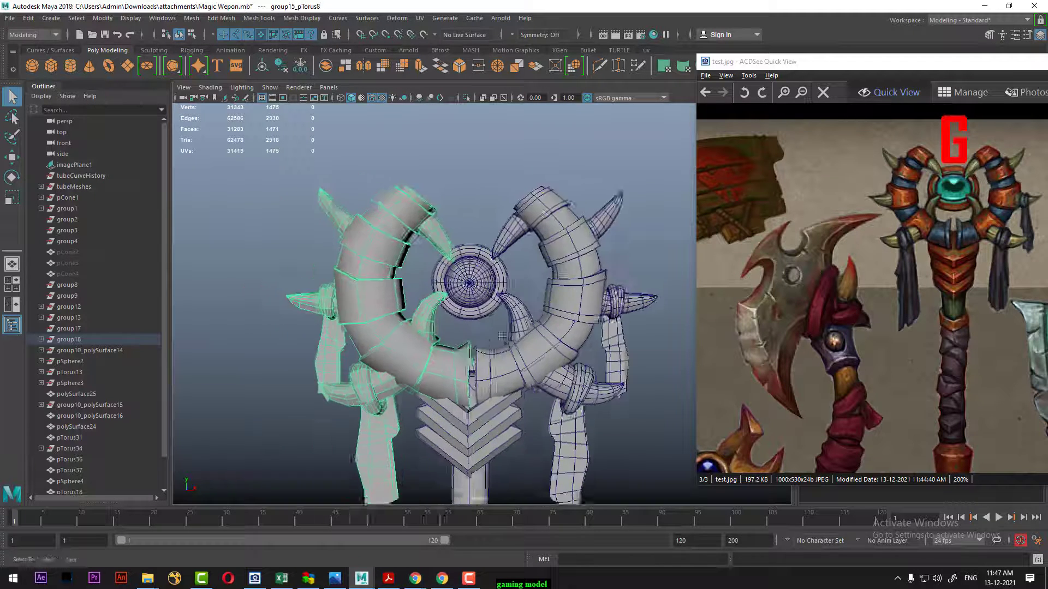
scroll(435, 270, "up", 3)
scroll(462, 297, "up", 2)
mouse_move(451, 256)
left_mouse_down("alt")
mouse_move(489, 260)
mouse_move(566, 155)
mouse_move(453, 148)
mouse_move(485, 262)
mouse_move(470, 263)
left_mouse_up("alt")
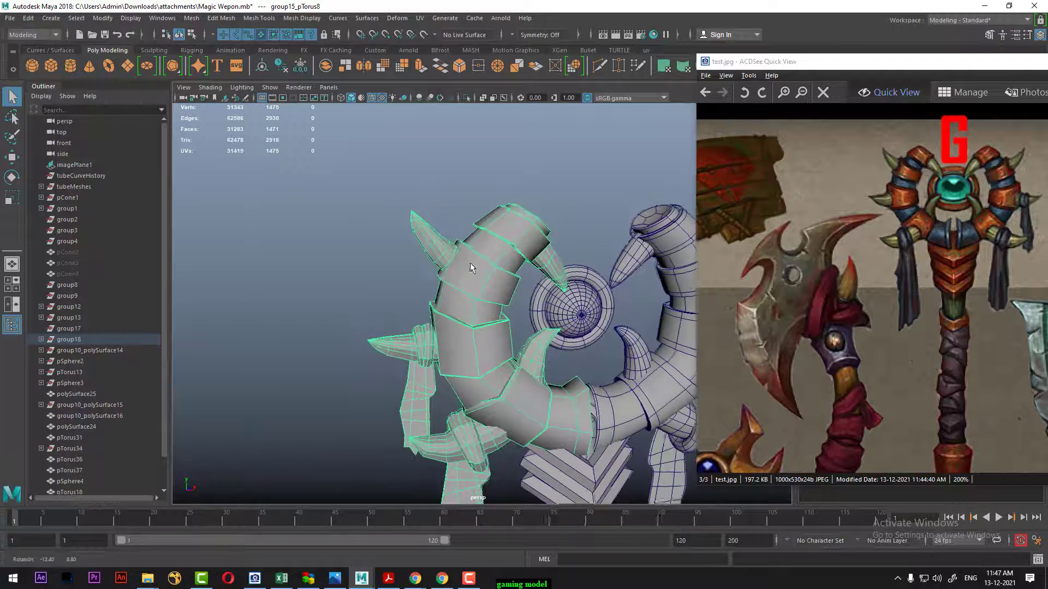
left_click(451, 204)
left_click(442, 248)
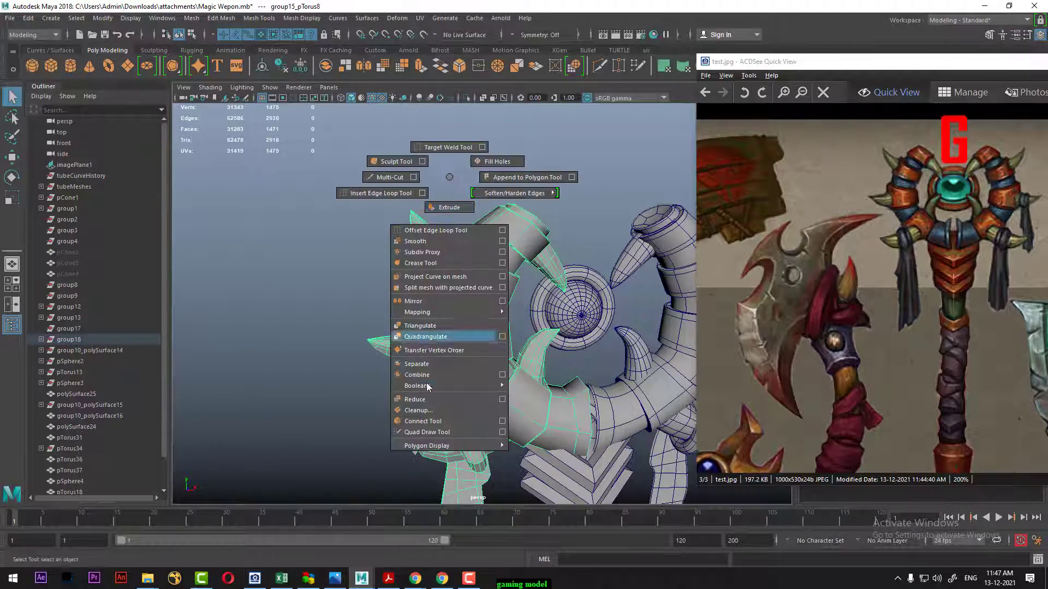
right_click_drag(449, 181, 445, 363)
- Select the horn spike alone and centre its pivot with Modify > Center Pivot
left_click(440, 233)
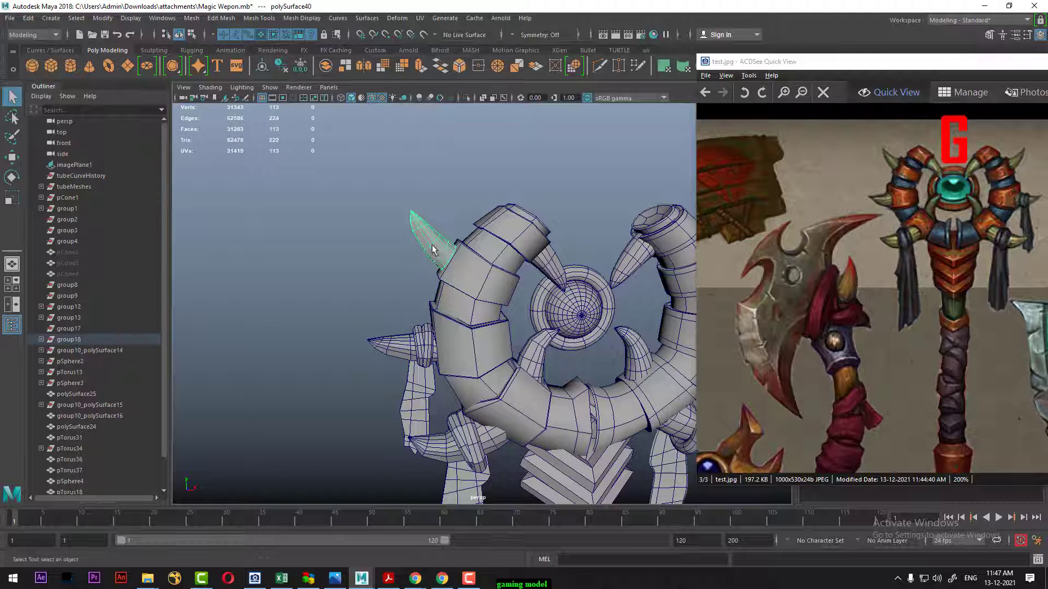
key("w")
left_click_drag(440, 234, 415, 240, "alt")
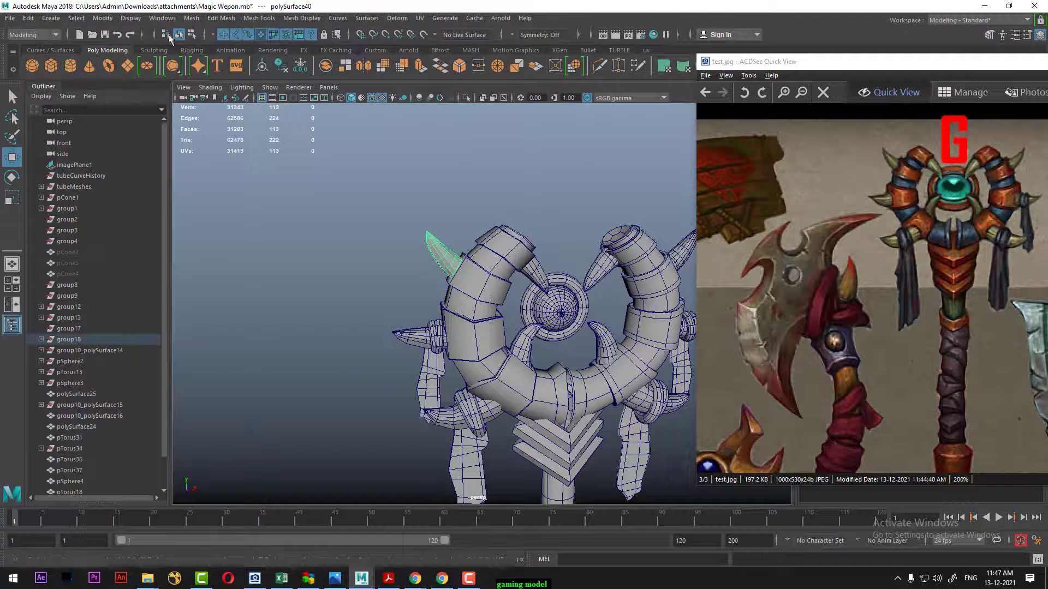
left_click(102, 18)
left_click(166, 97)
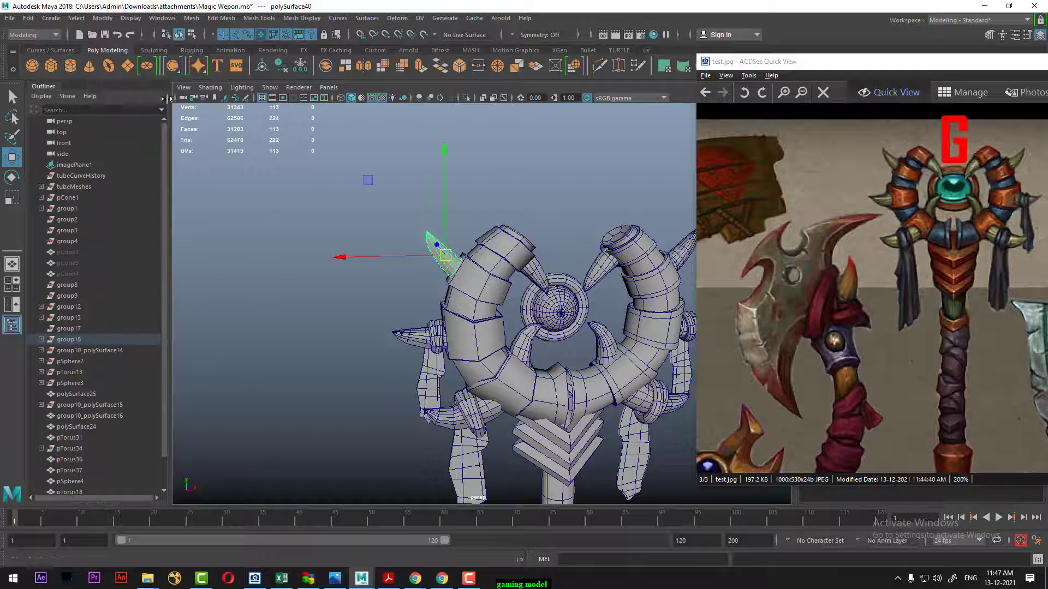
- Move the duplicated spike (polySurface43) left of the weapon and check it in front and perspective views
left_click_drag(496, 288, 489, 286, "alt")
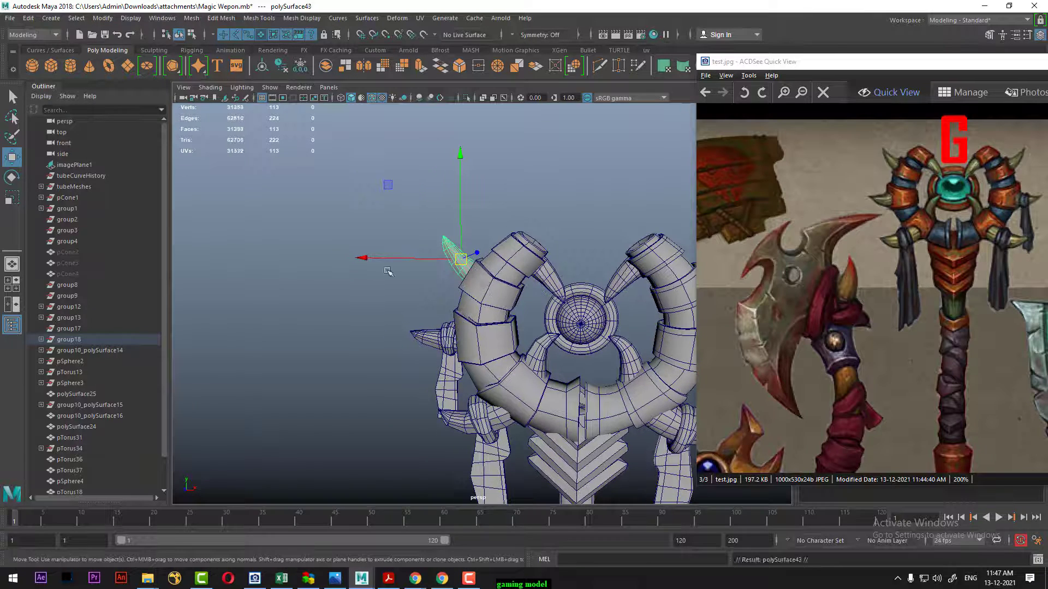
left_click_drag(425, 258, 300, 258, "shift")
key("space")
left_click_drag(402, 260, 403, 293)
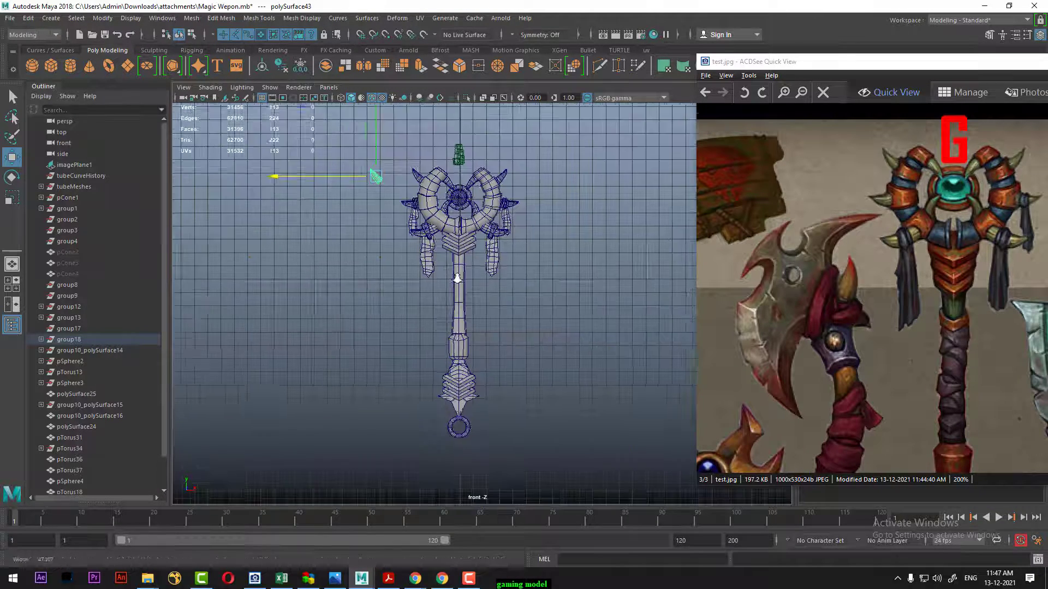
key("f")
key("space")
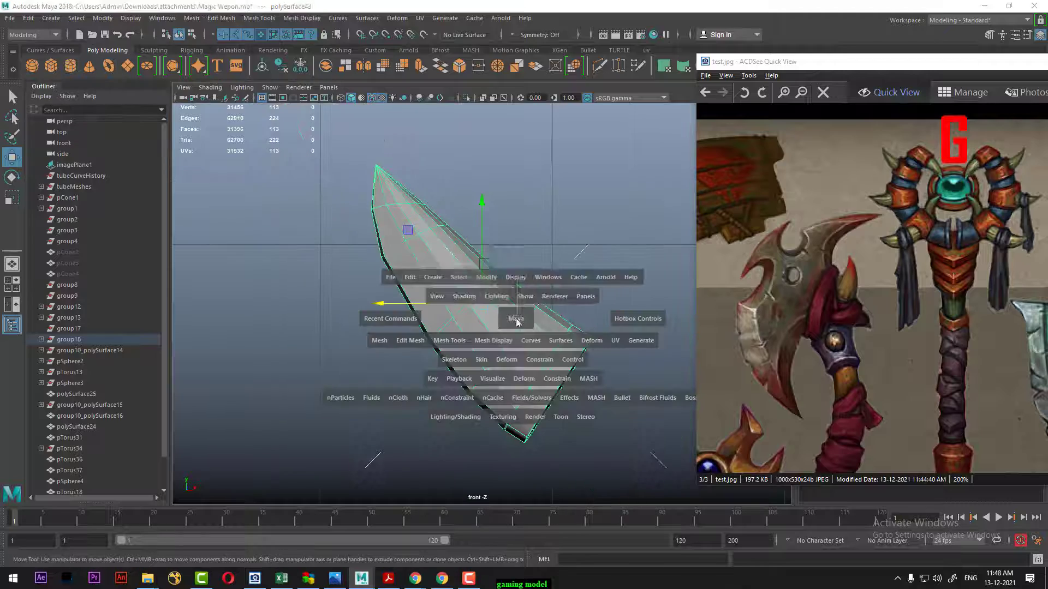
mouse_move(504, 320)
left_mouse_down()
mouse_move(504, 290)
mouse_move(426, 352)
mouse_move(517, 325)
mouse_move(486, 279)
mouse_move(536, 315)
left_mouse_up()
scroll(469, 333, "up", 3)
scroll(517, 326, "up", 2)
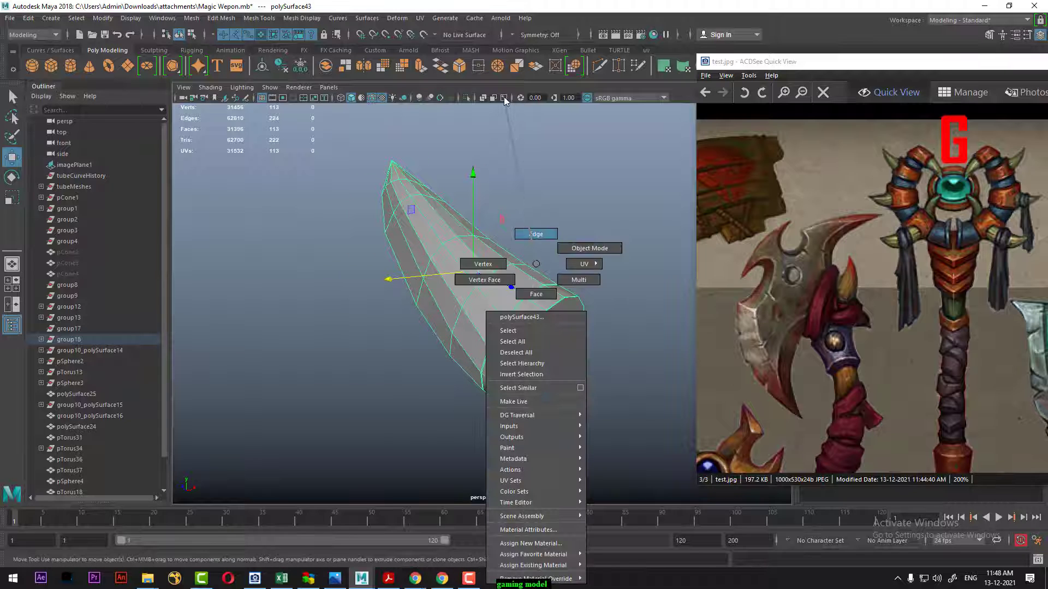
- Delete the end cap face of the duplicated spike
right_click_drag(525, 265, 528, 233)
double_click(519, 330)
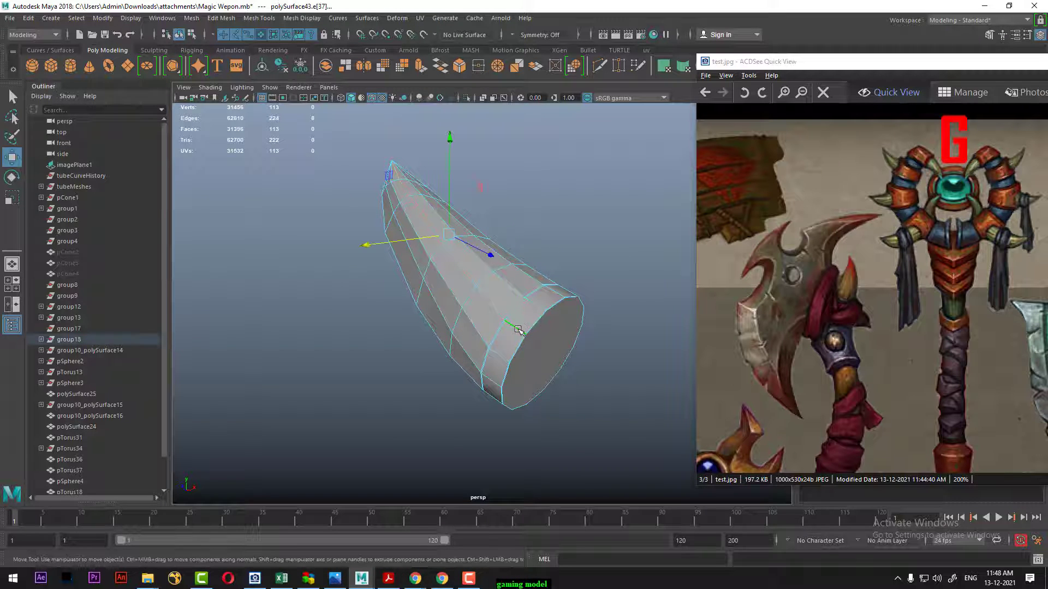
mouse_move(519, 330)
left_mouse_down("alt")
mouse_move(516, 338)
mouse_move(449, 306)
mouse_move(410, 314)
left_mouse_up("alt")
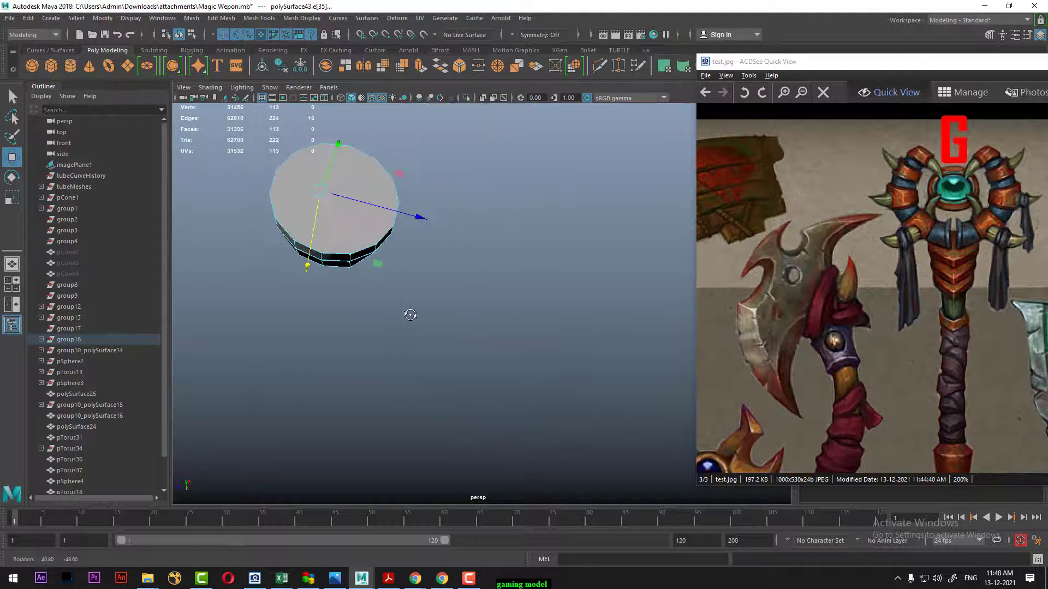
right_click_drag(352, 188, 358, 195)
left_click(358, 195)
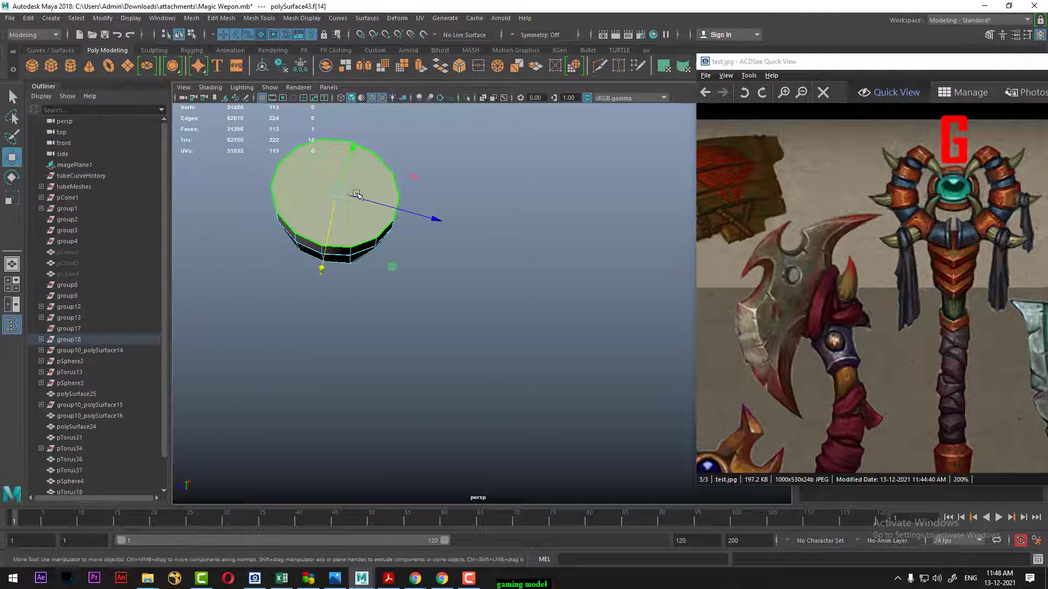
key("Delete")
- Select a ring of edges, convert it to faces, and delete that ring of 16 faces
mouse_move(384, 267)
left_mouse_down("alt")
mouse_move(388, 360)
mouse_move(425, 266)
left_mouse_up("alt")
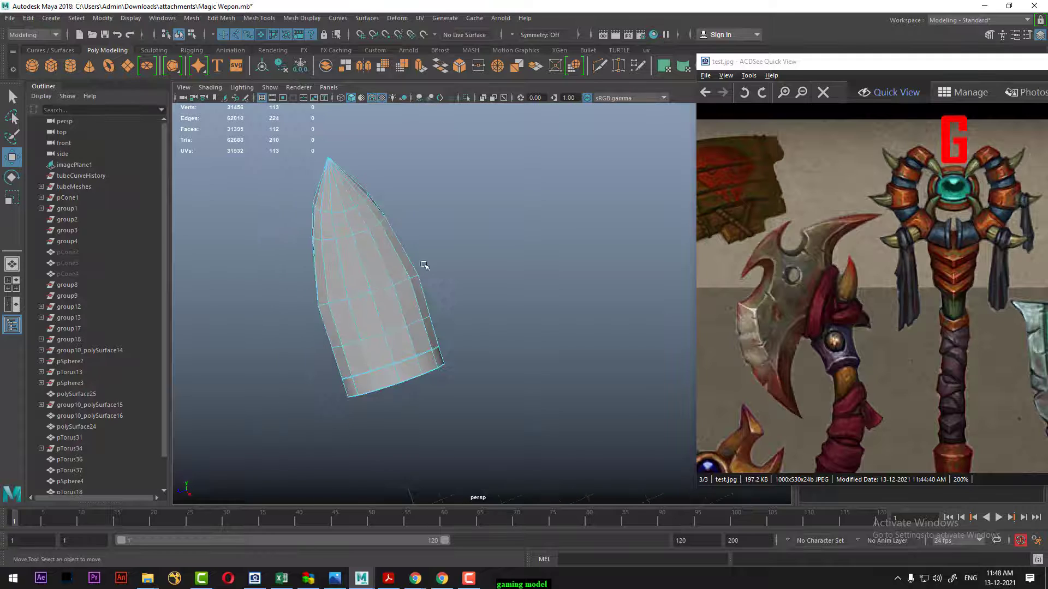
right_click_drag(374, 262, 374, 234)
double_click(386, 283)
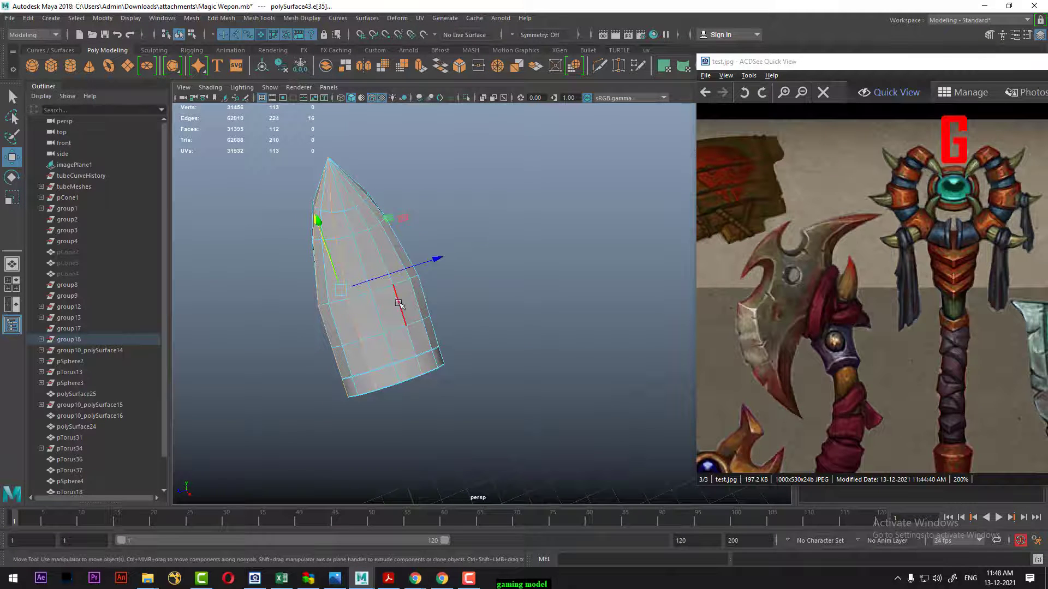
right_click_drag(445, 204, 432, 245, "ctrl")
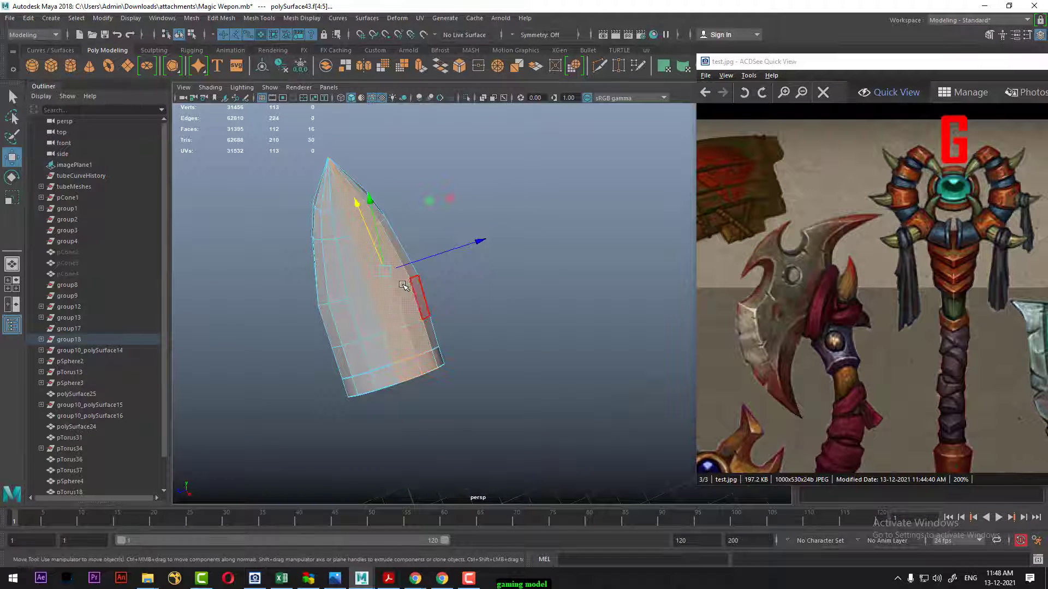
key("Delete")
left_click_drag(404, 285, 626, 271, "alt")
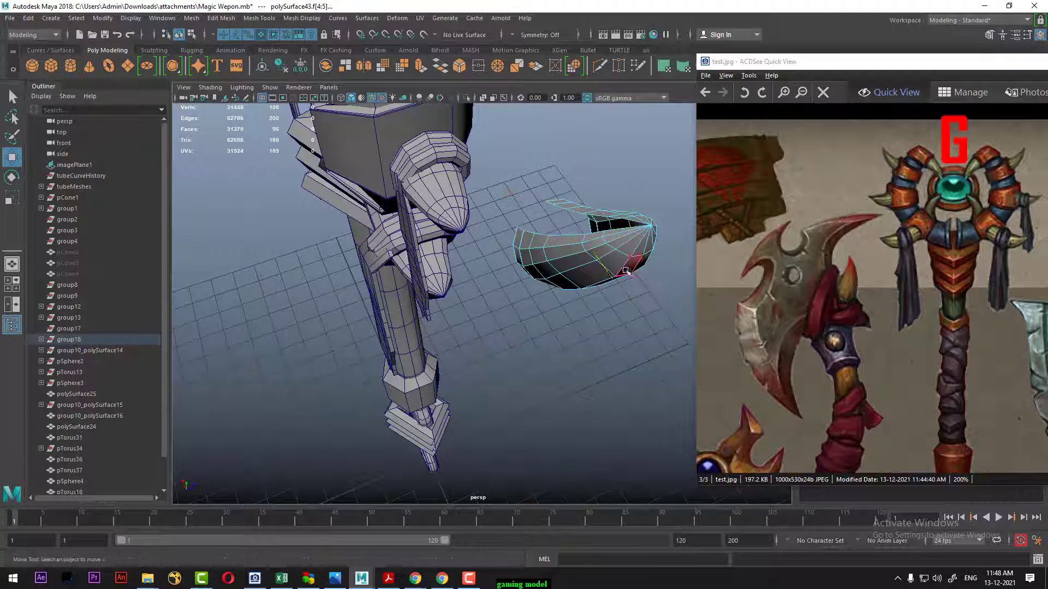
- Delete faces f[60:61] near the spike tip, leaving the copy with 64 faces
left_click(627, 271)
left_click(595, 266)
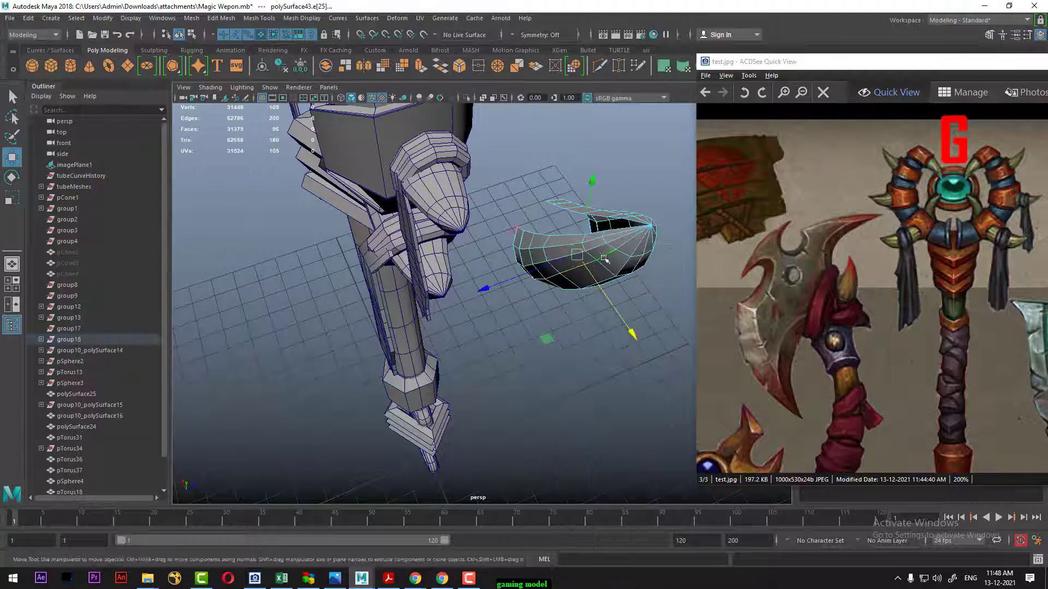
right_click_drag(445, 189, 472, 264, "ctrl")
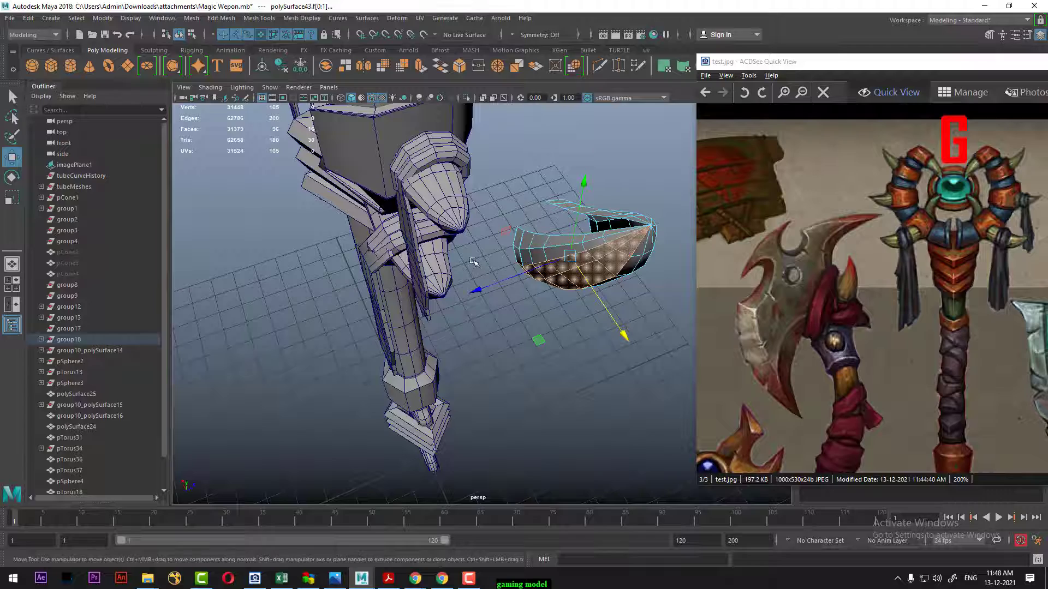
mouse_move(474, 262)
left_mouse_down()
mouse_move(652, 342)
mouse_move(573, 262)
mouse_move(628, 271)
mouse_move(656, 261)
left_mouse_up()
right_click(571, 263)
left_click(628, 271)
key("Delete")
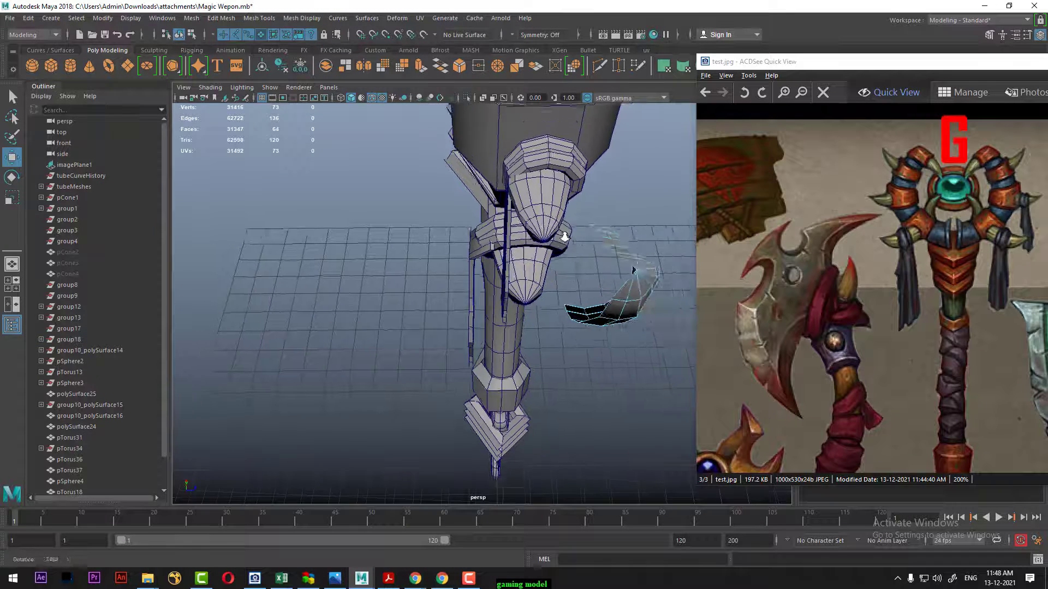
- Select the first redundant edge loop on the blade and delete it with Delete Edge
scroll(533, 276, "up", 5)
scroll(470, 256, "up", 3)
mouse_move(469, 256)
left_mouse_down("alt")
mouse_move(464, 339)
mouse_move(480, 309)
mouse_move(508, 303)
left_mouse_up("alt")
left_click(490, 301)
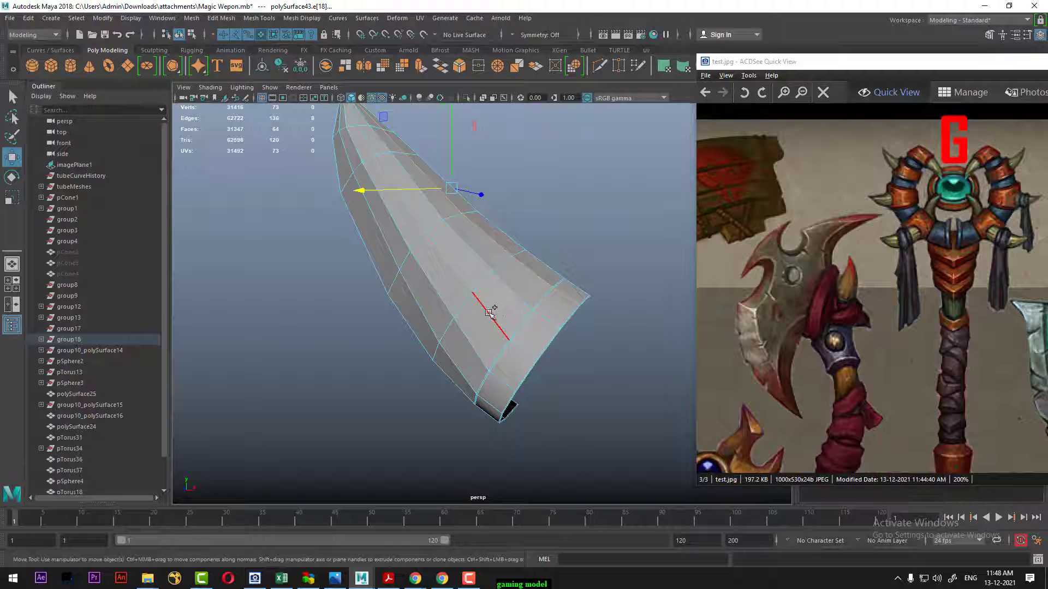
left_click_drag(490, 312, 514, 295, "alt")
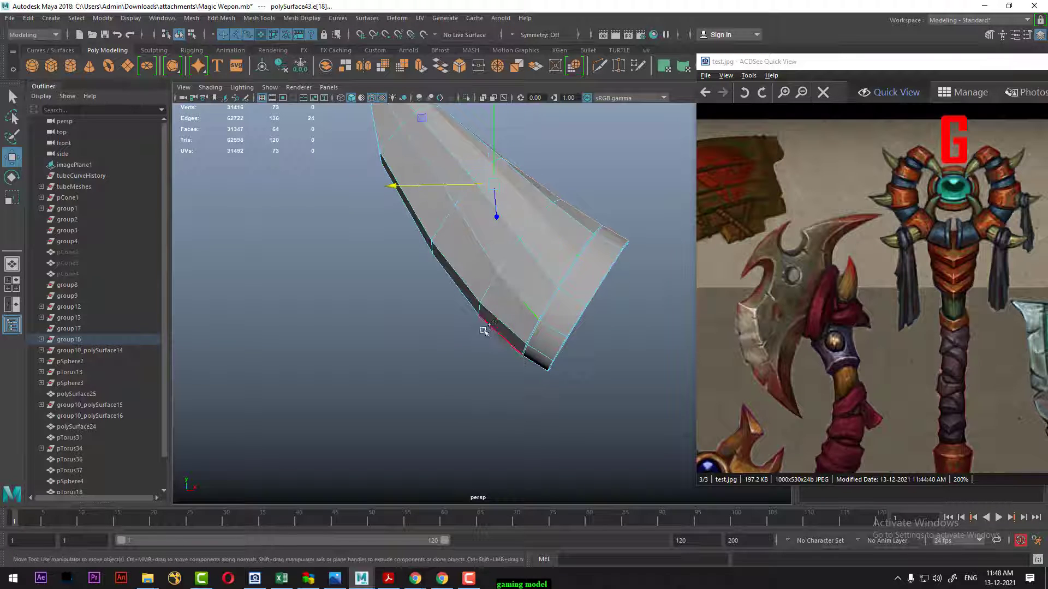
right_click_drag(398, 314, 398, 281, "shift")
- Delete the remaining redundant edges, leaving a blade of 25 vertices and 16 faces
mouse_move(194, 391)
left_mouse_down("alt")
mouse_move(389, 304)
mouse_move(337, 328)
mouse_move(460, 306)
left_mouse_up("alt")
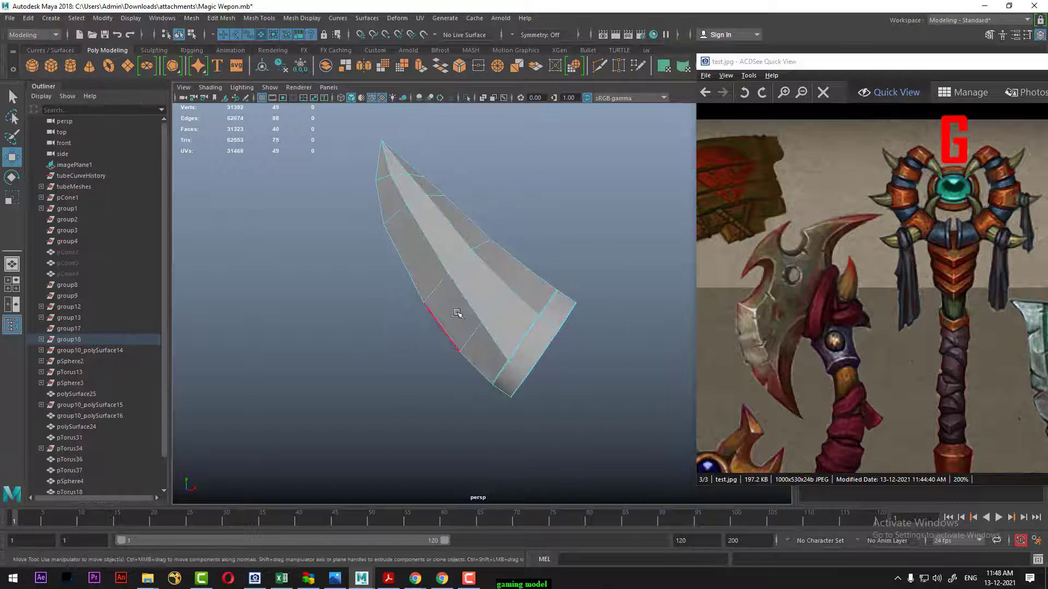
left_click(530, 303)
right_click_drag(589, 203, 586, 289, "shift")
mouse_move(269, 344)
left_mouse_down("alt")
mouse_move(511, 266)
mouse_move(519, 244)
left_mouse_up("alt")
left_click(532, 290)
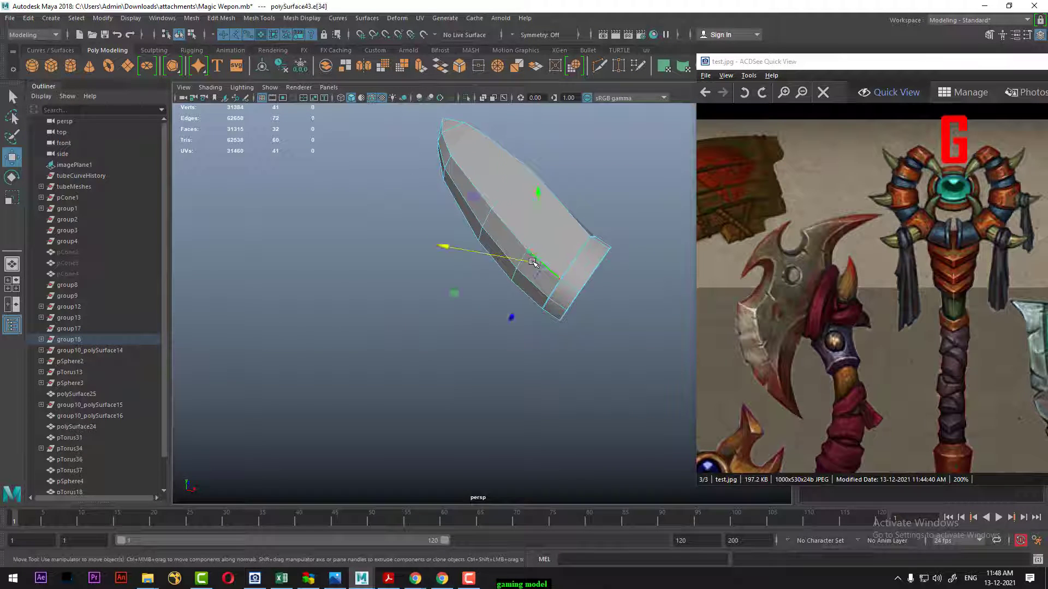
left_click(531, 289, "shift")
right_click_drag(423, 237, 423, 283, "shift")
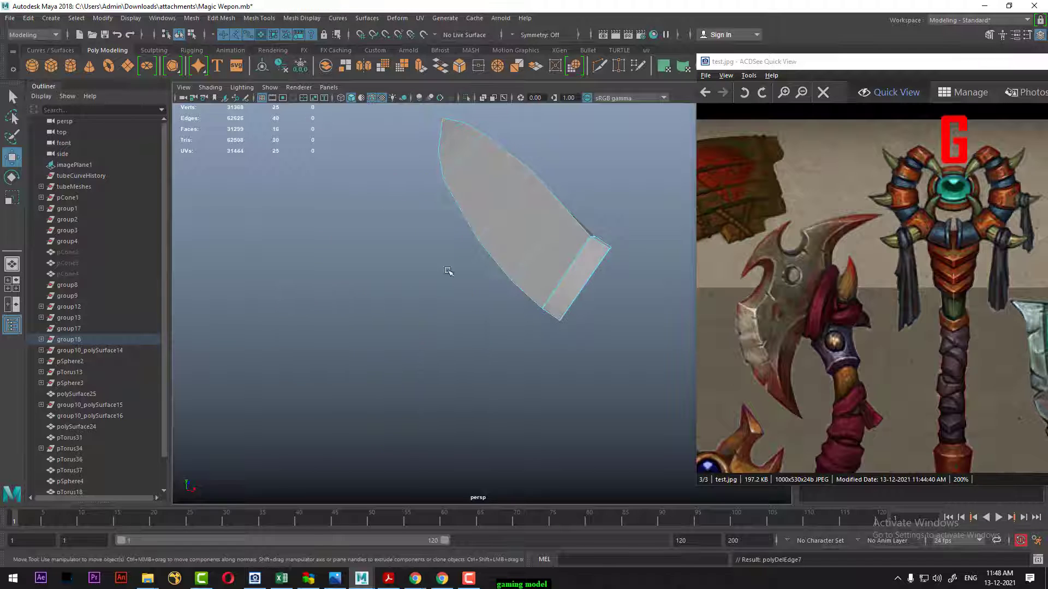
mouse_move(436, 273)
left_mouse_down("alt")
mouse_move(460, 274)
mouse_move(469, 328)
mouse_move(444, 292)
mouse_move(447, 339)
mouse_move(472, 318)
mouse_move(470, 299)
mouse_move(484, 321)
mouse_move(505, 246)
mouse_move(527, 245)
left_mouse_up("alt")
- In front view, delete the blade's two extra edge loops with Ctrl+Delete
key("space")
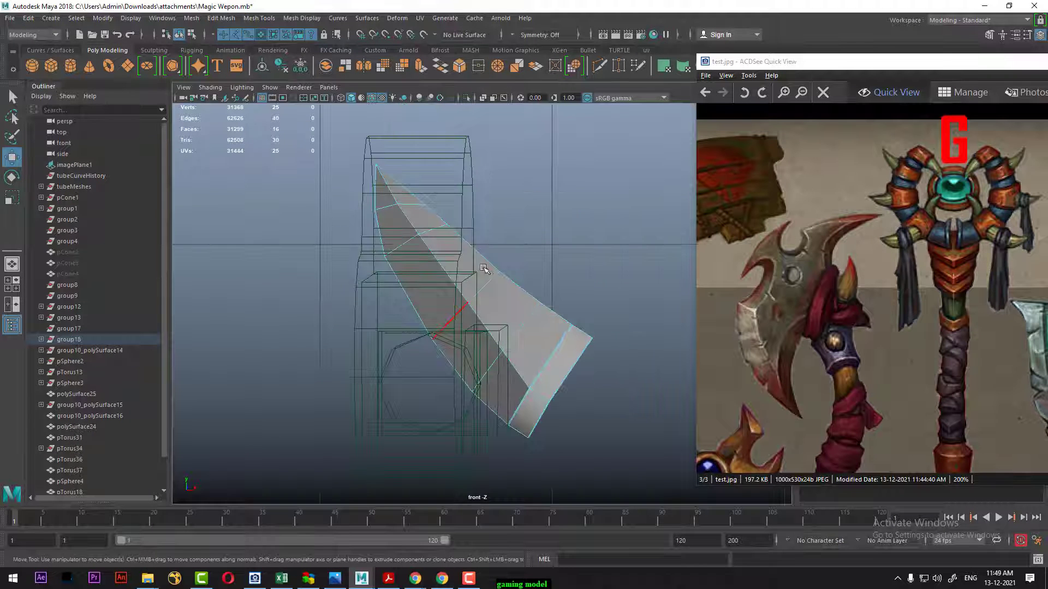
right_click_drag(527, 245, 555, 292, "alt")
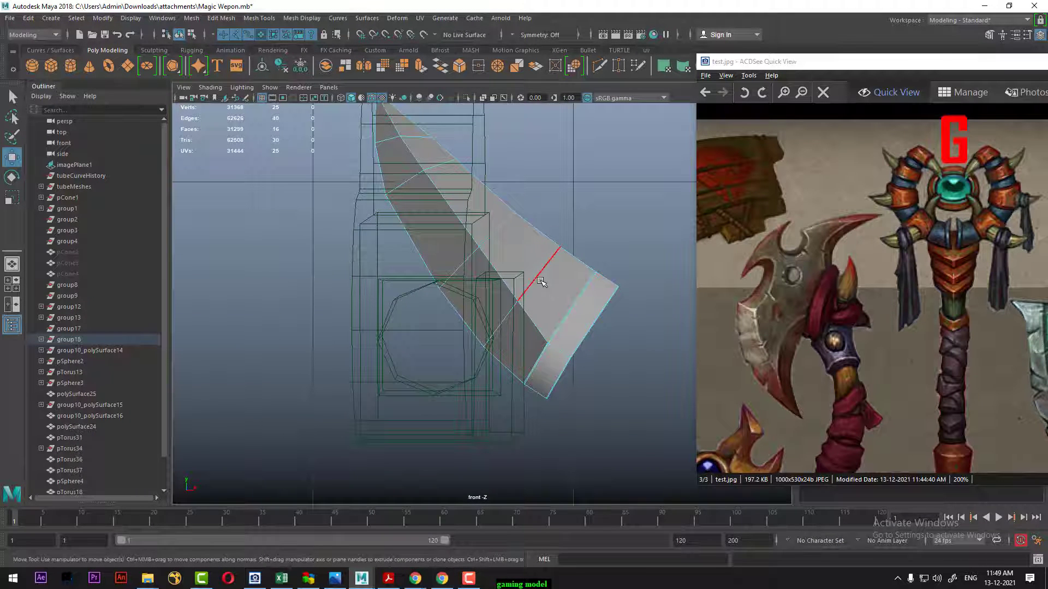
double_click(541, 281)
key("ctrl+Delete")
double_click(439, 170)
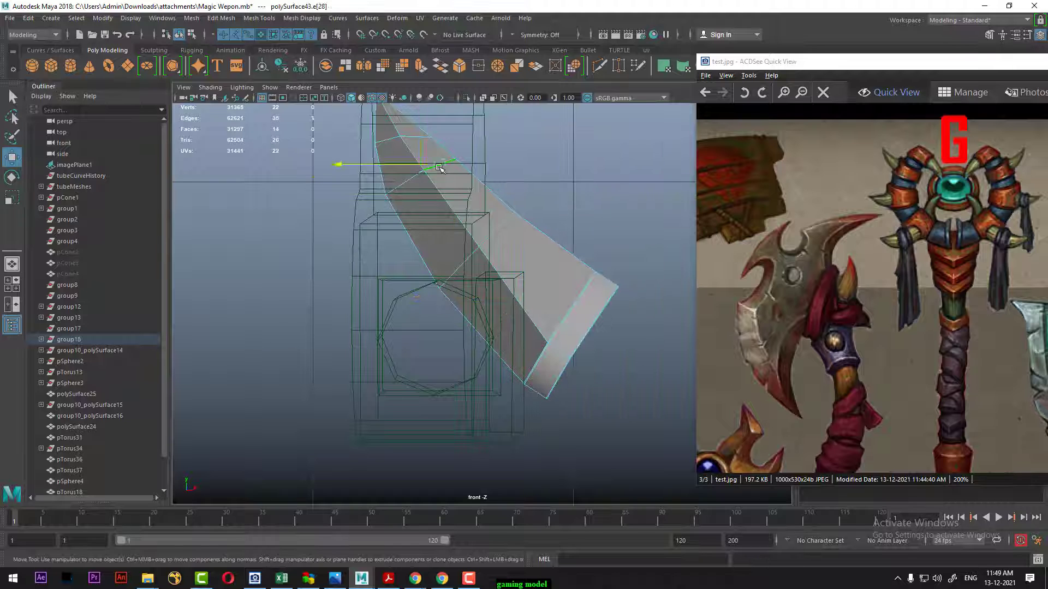
key("ctrl+Delete")
scroll(443, 220, "up", 1)
scroll(443, 220, "up", 1)
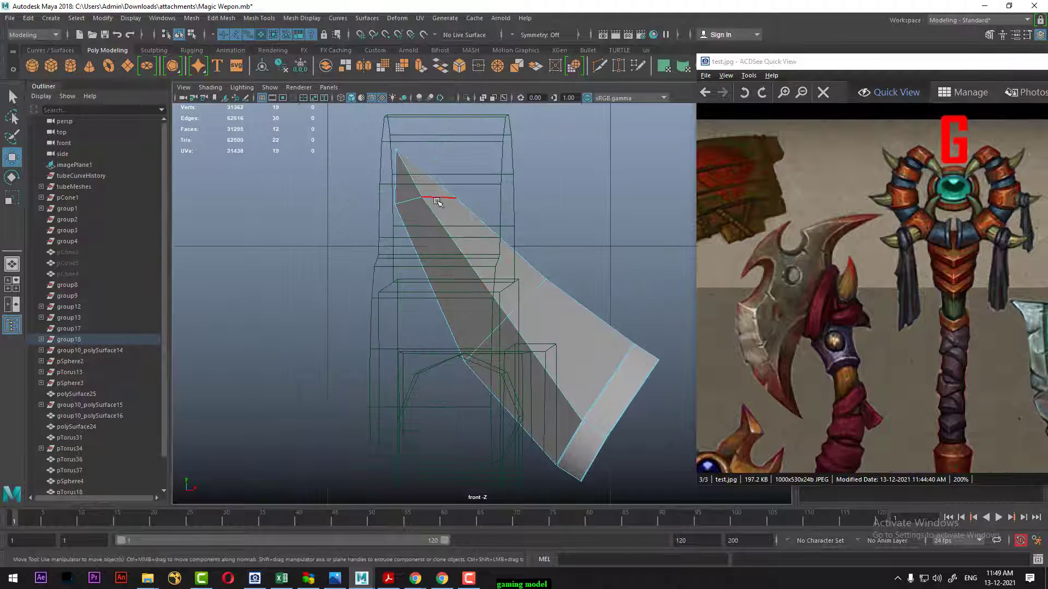
- Move a lower interior edge of the blade down and to the left
left_click(436, 199)
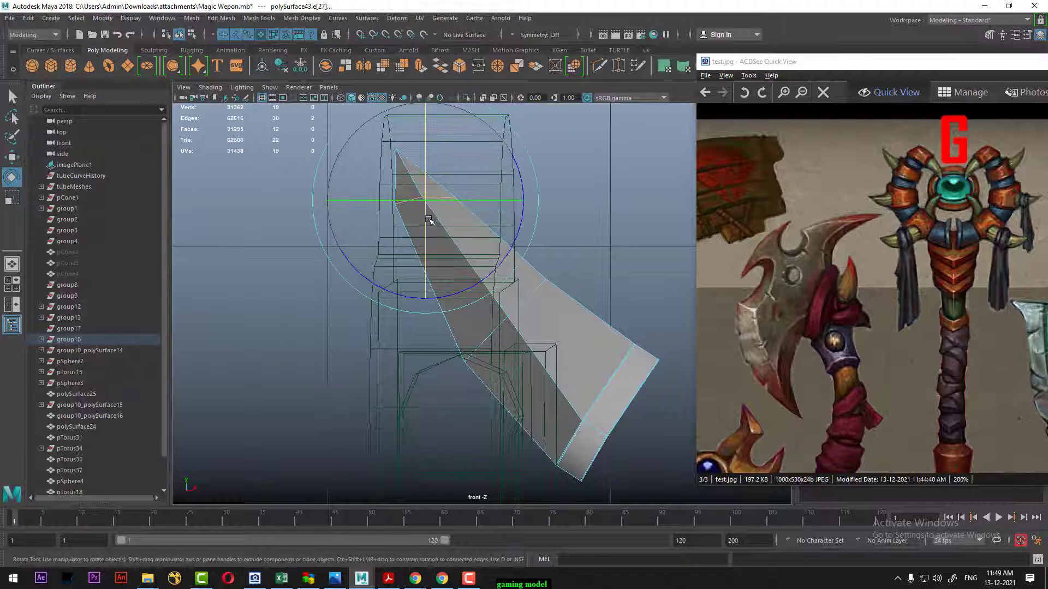
left_click(270, 87)
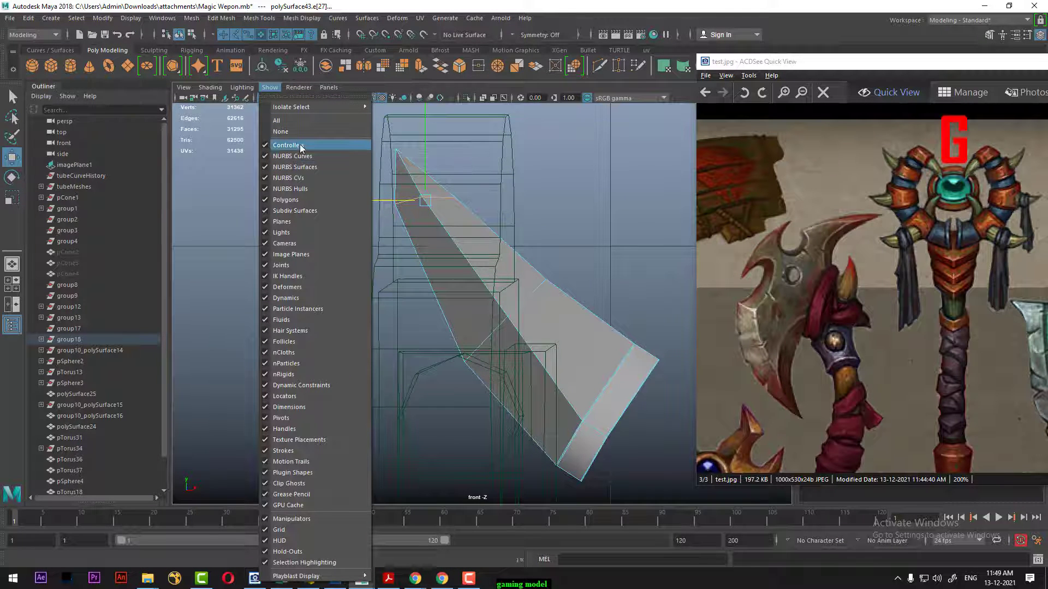
left_click(298, 253)
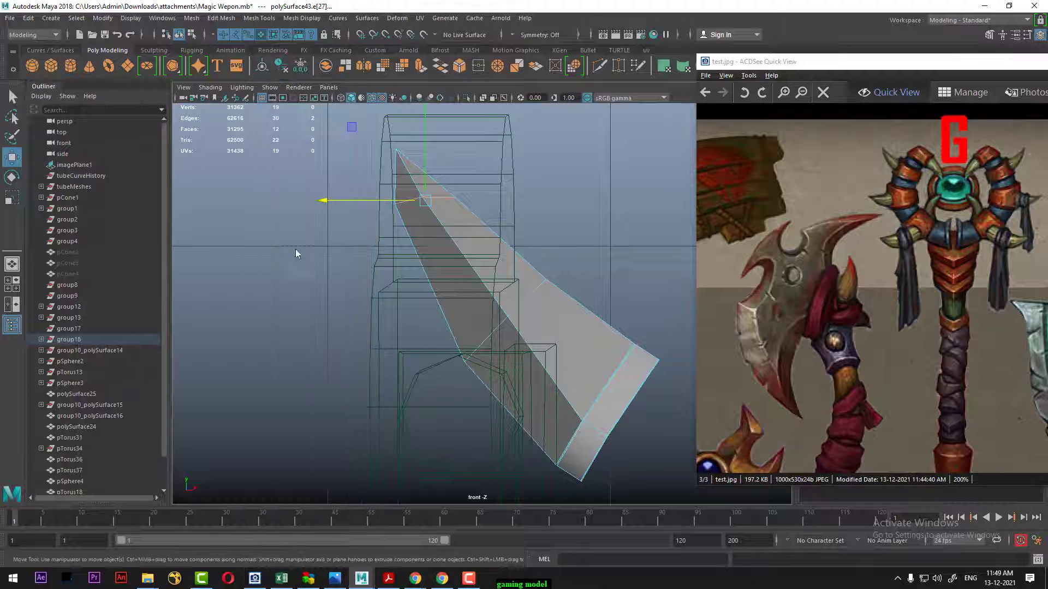
scroll(457, 236, "up", 1)
key("e")
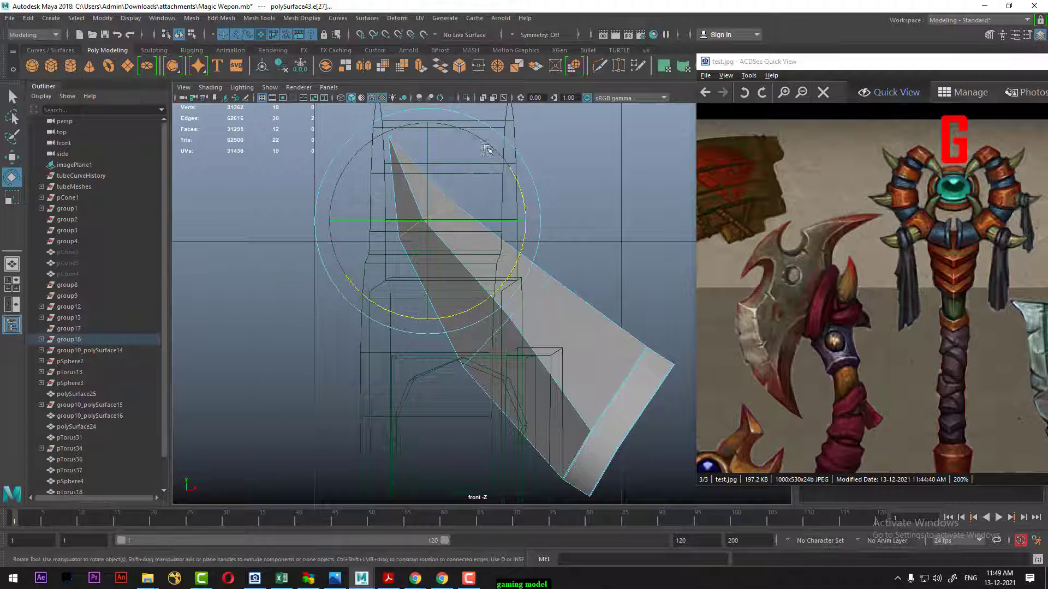
key("w")
left_click(523, 312)
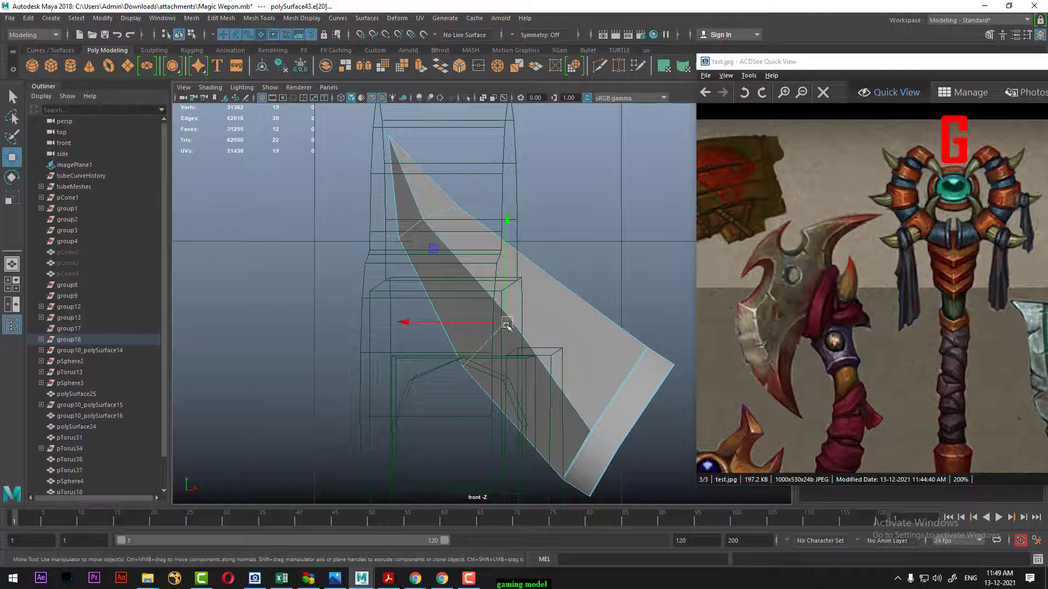
mouse_move(507, 326)
left_mouse_down()
mouse_move(502, 339)
mouse_move(564, 334)
left_mouse_up()
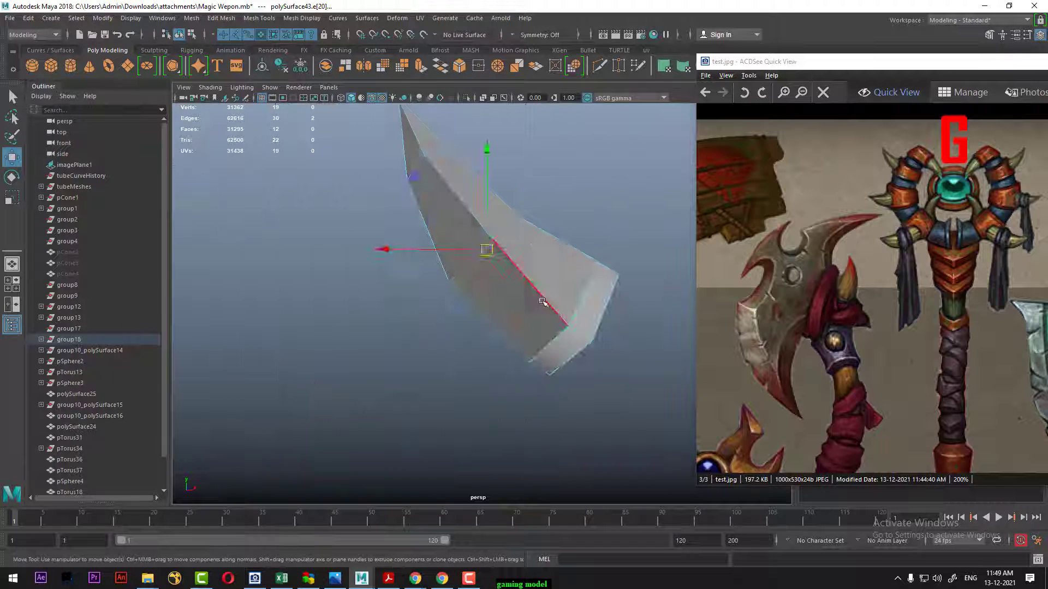
- Delete the remaining redundant blade edges, leaving a 10-vertex, 6-face wedge
left_click(568, 331)
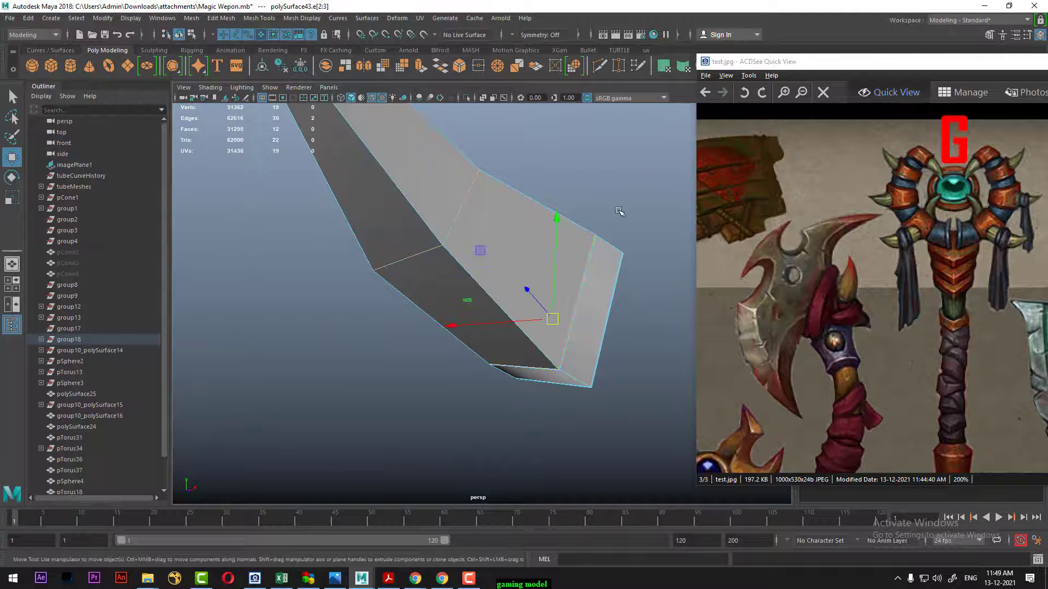
key("Delete")
left_click(572, 326)
key("Delete")
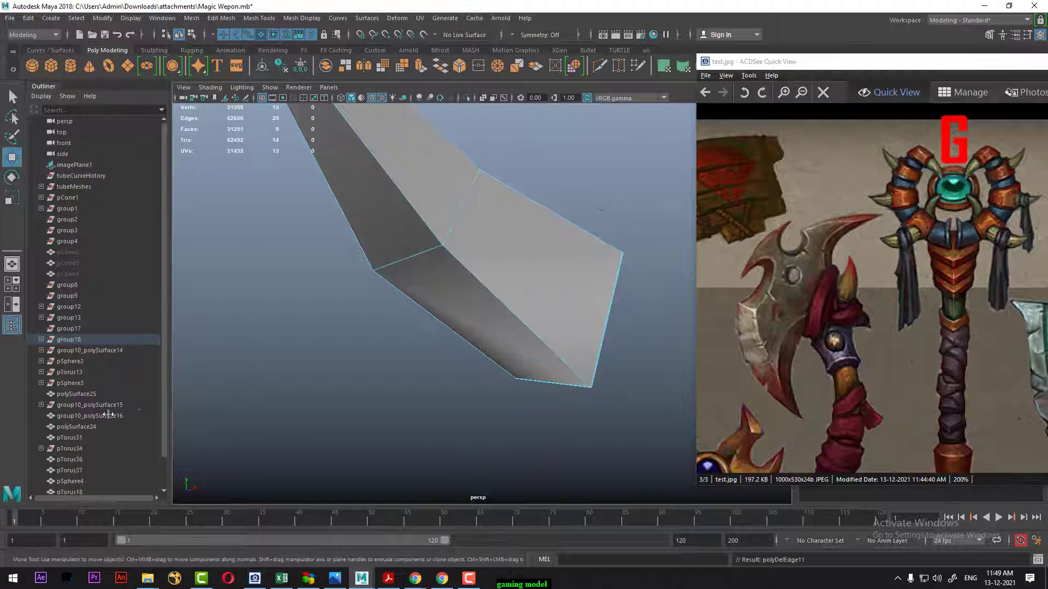
mouse_move(572, 327)
left_mouse_down("alt")
mouse_move(326, 270)
mouse_move(415, 326)
mouse_move(416, 349)
mouse_move(403, 290)
mouse_move(442, 358)
mouse_move(504, 402)
mouse_move(515, 322)
left_mouse_up("alt")
scroll(519, 344, "up", 3)
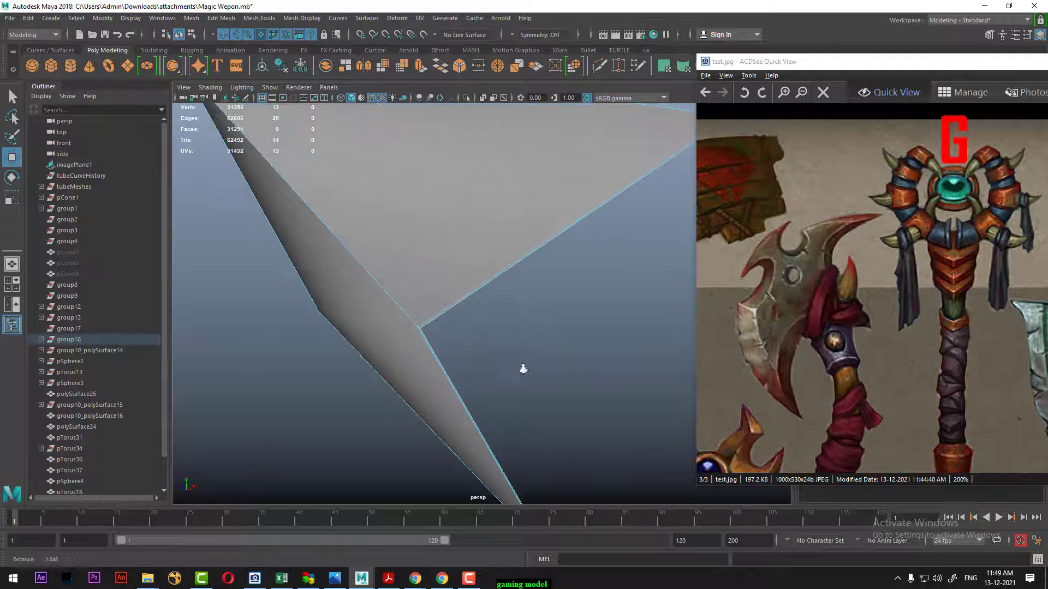
left_click(472, 288)
right_click_drag(472, 288, 368, 290, "shift")
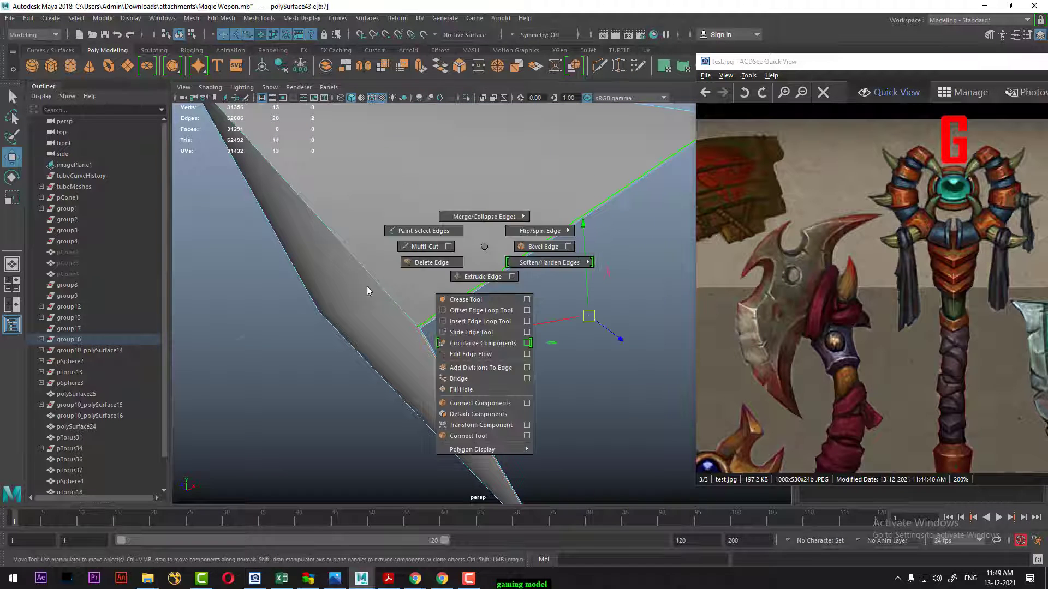
mouse_move(449, 355)
left_mouse_down("alt")
mouse_move(375, 326)
mouse_move(421, 304)
mouse_move(358, 306)
left_mouse_up("alt")
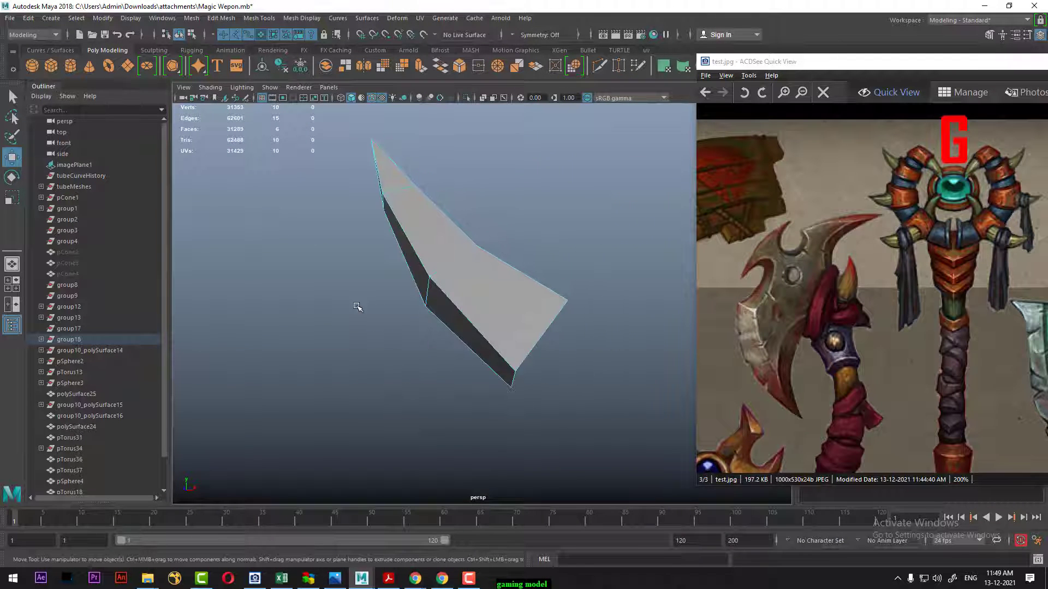
- Return to object mode, switch to front view, and hide the surrounding wireframe objects via Show
right_click_drag(431, 262, 484, 272)
left_click(484, 272)
key("space")
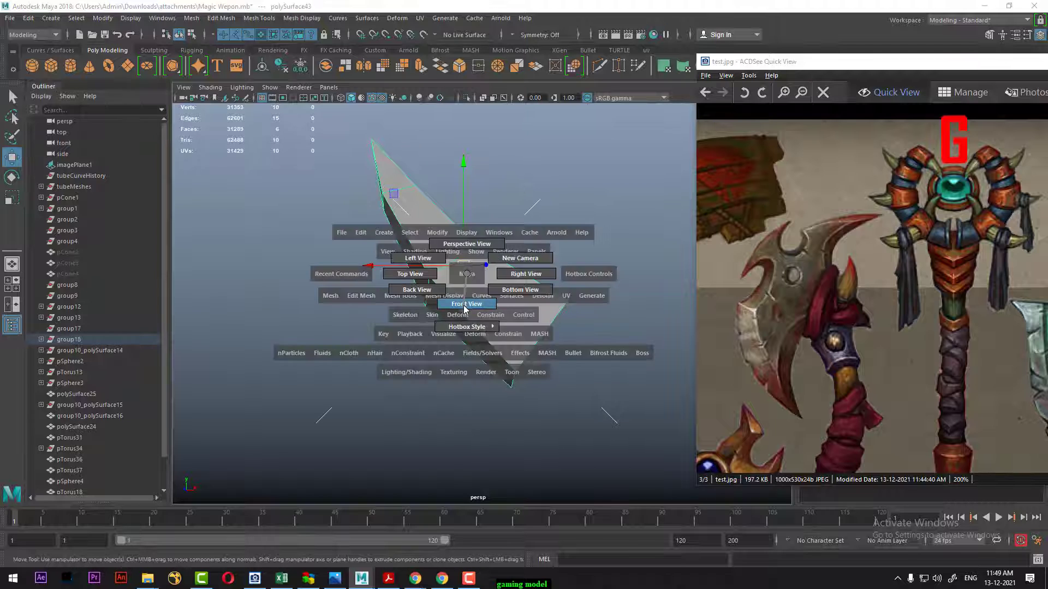
left_click_drag(484, 272, 470, 297)
left_click(270, 88)
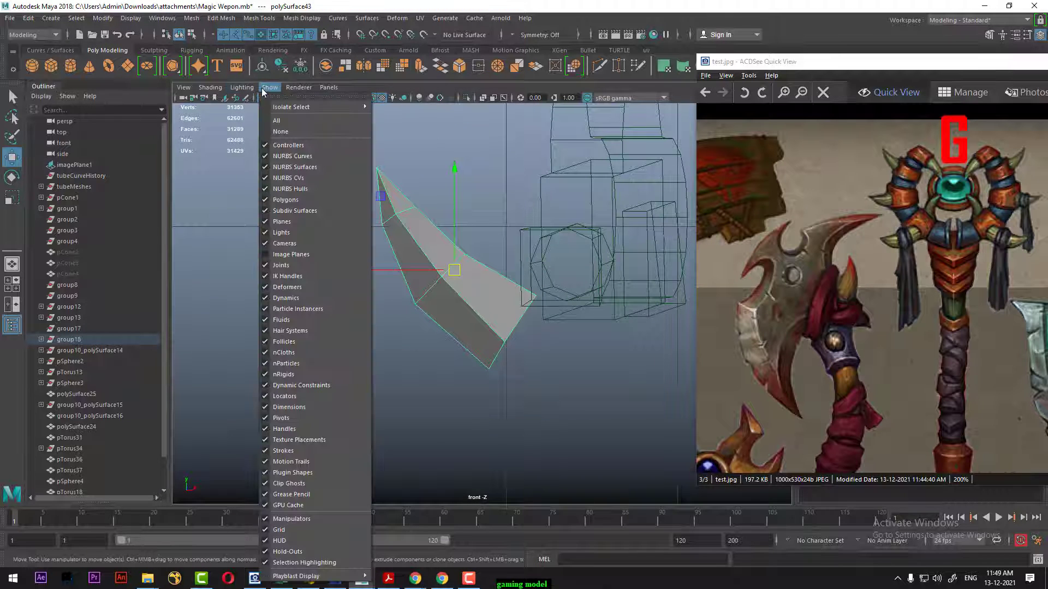
left_click(295, 241)
scroll(496, 312, "up", 2)
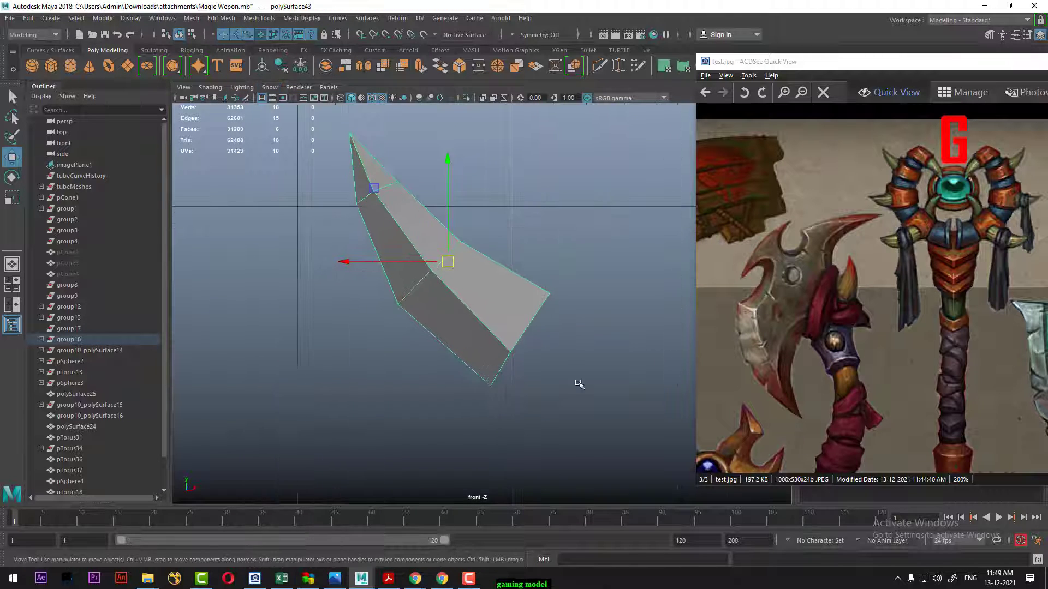
- Deselect the blade, zoom in, and select the spike on the staff head
left_click(576, 376)
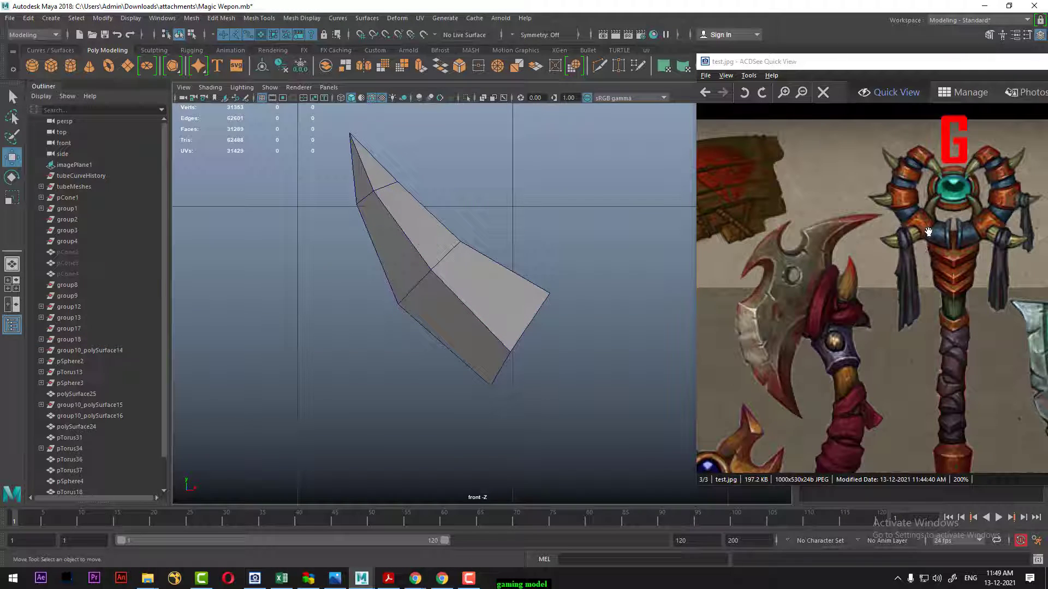
scroll(346, 293, "down", 8)
scroll(402, 393, "up", 2)
scroll(277, 262, "up", 1)
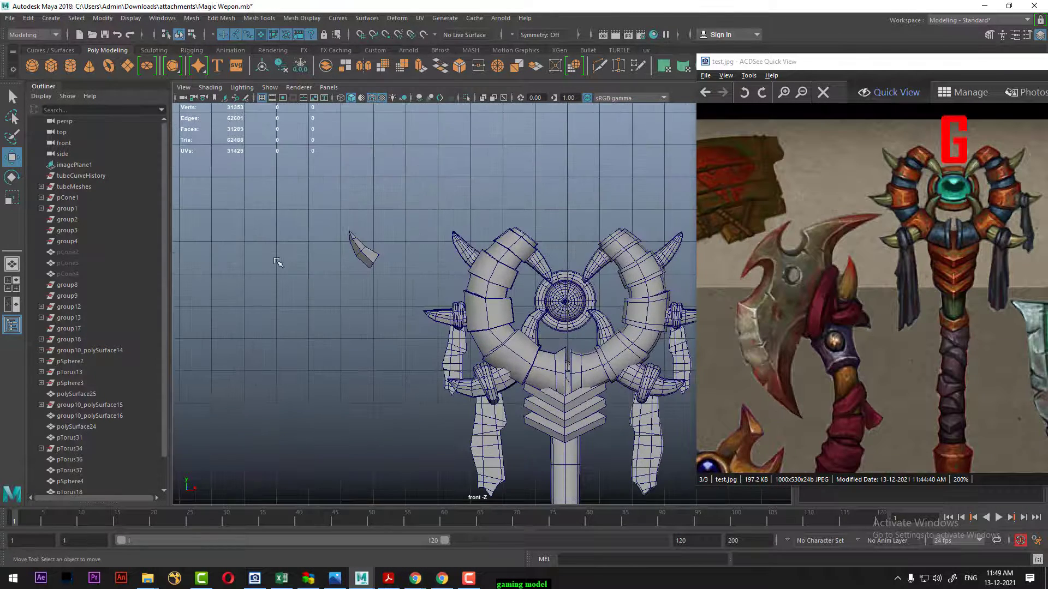
scroll(343, 244, "up", 3)
right_click(312, 238)
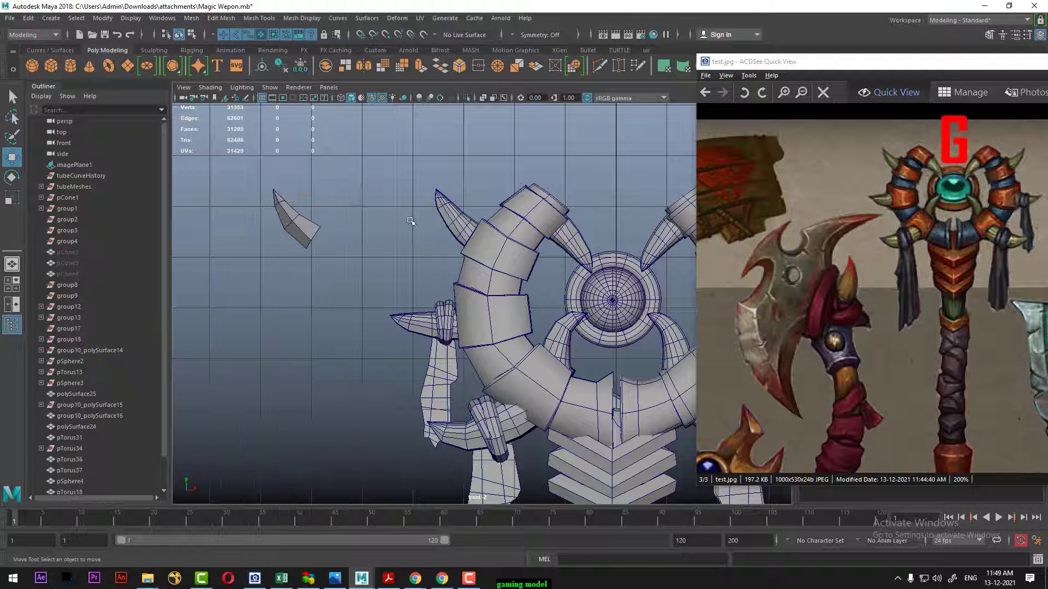
left_click(449, 211)
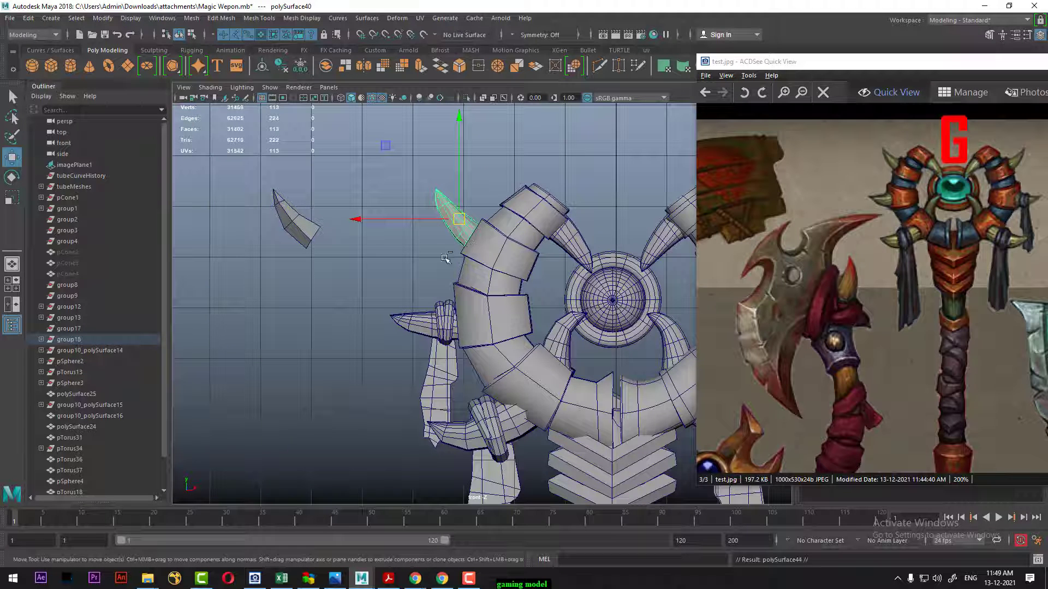
- Move the horn spike left along X beside the blade piece, then reselect the blade piece
left_click_drag(399, 219, 318, 220)
scroll(341, 194, "up", 2)
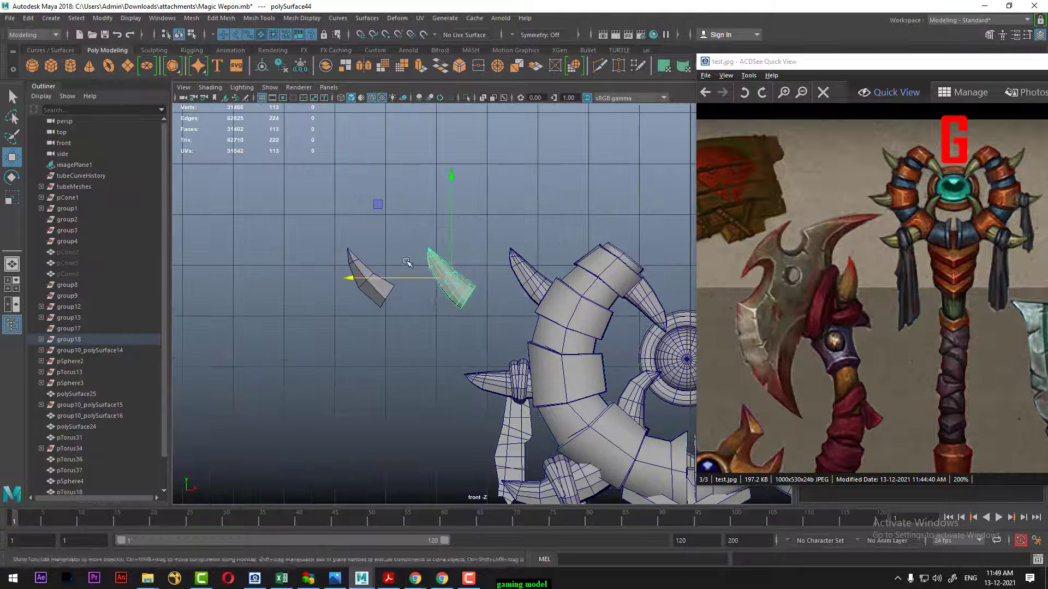
scroll(340, 195, "up", 1)
scroll(341, 195, "up", 1)
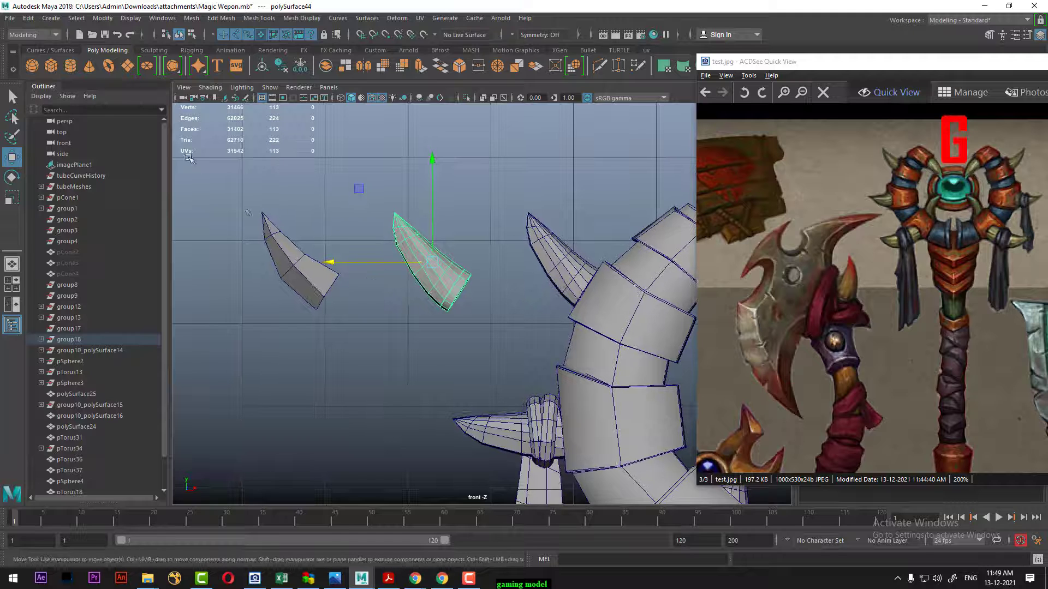
left_click_drag(297, 228, 240, 281)
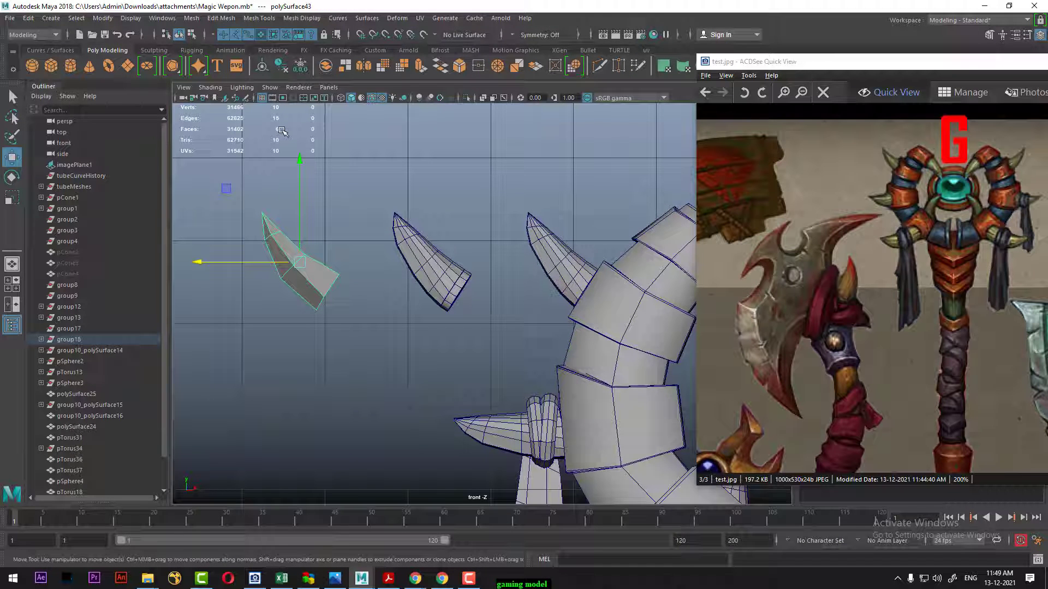
left_click(458, 256)
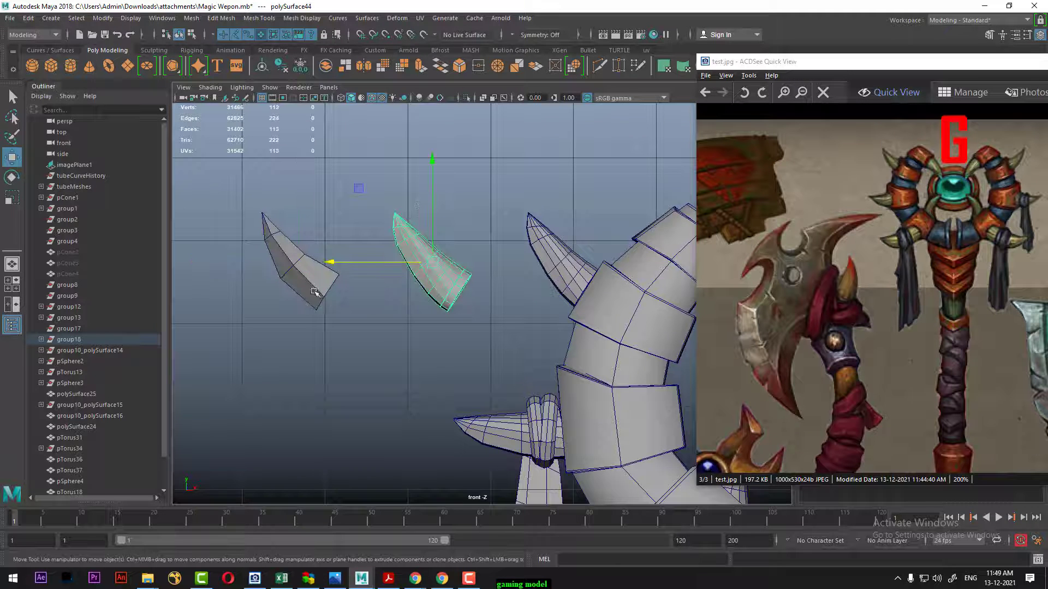
left_click_drag(317, 206, 246, 311)
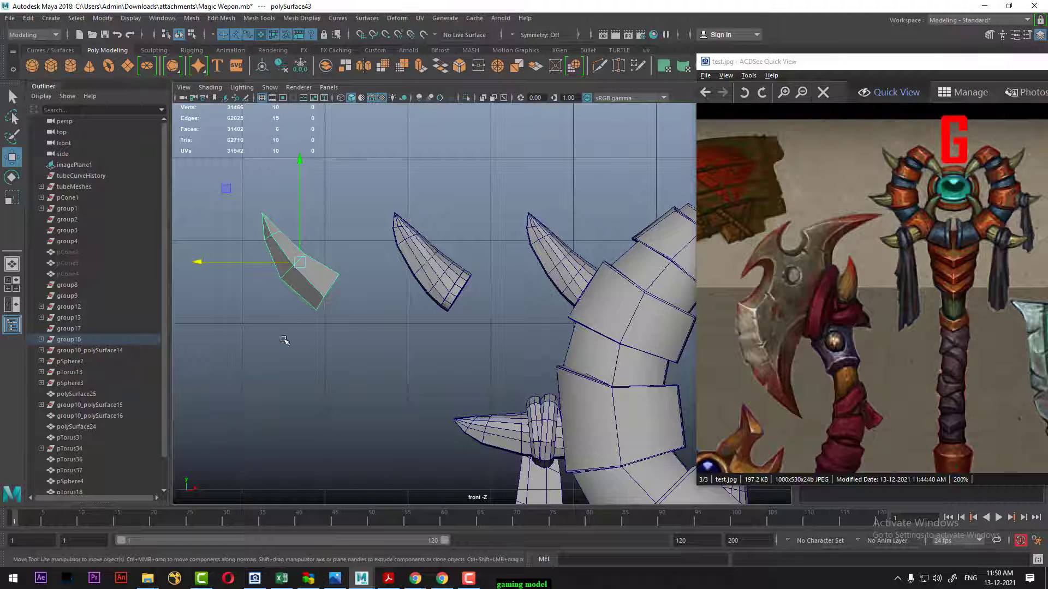
left_click(284, 341)
left_click(306, 289)
- Soften the edges along the blade piece's left side, then return to object mode
right_click(298, 255, "shift")
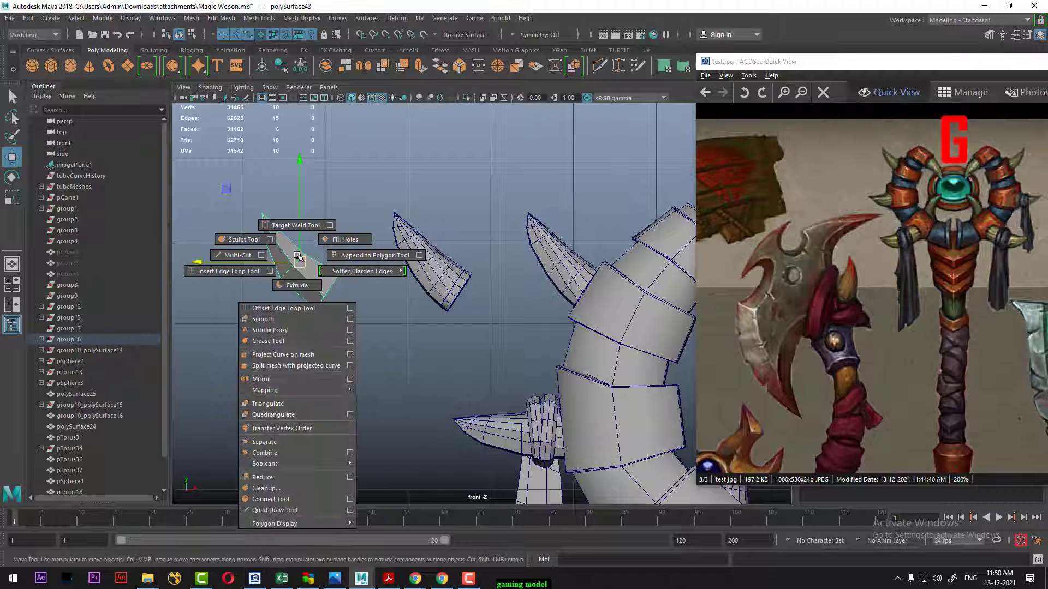
scroll(332, 278, "up", 2)
right_click(351, 269)
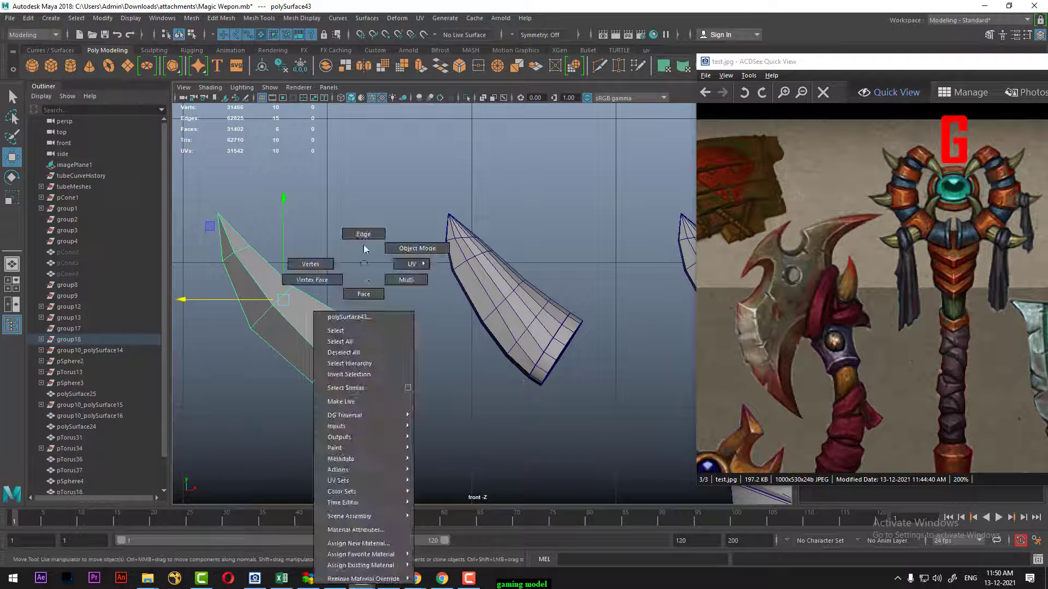
middle_click_drag(274, 221, 378, 220, "alt")
left_click_drag(313, 309, 305, 327)
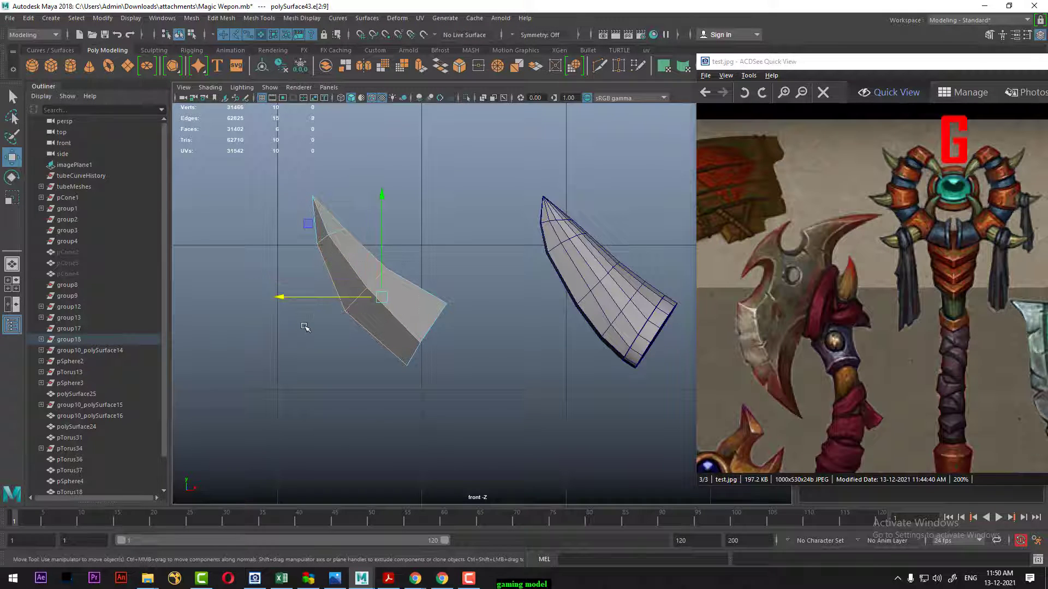
left_click_drag(357, 234, 313, 255)
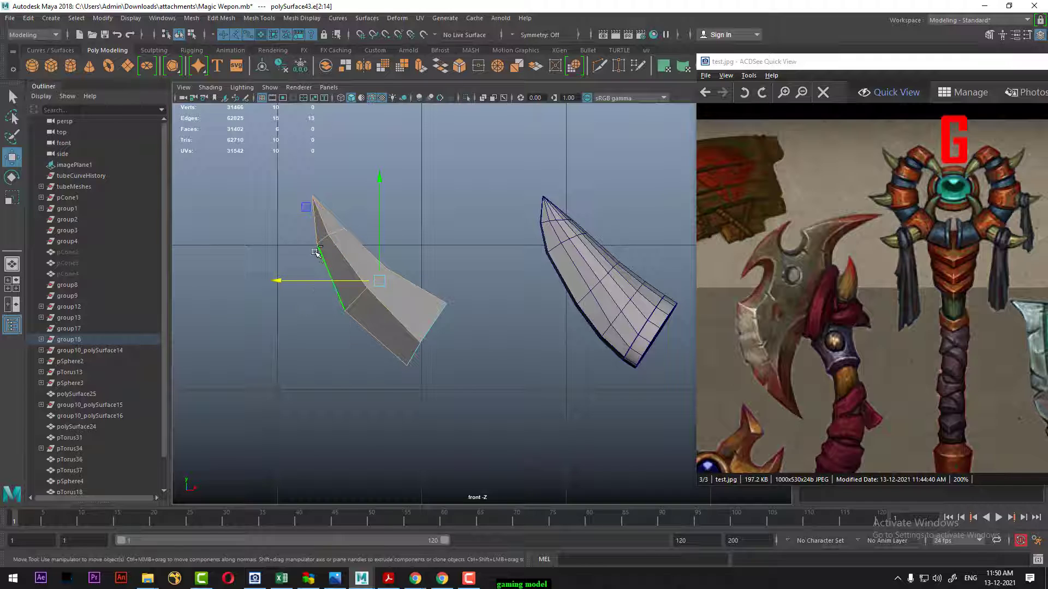
right_click_drag(315, 254, 441, 220, "shift")
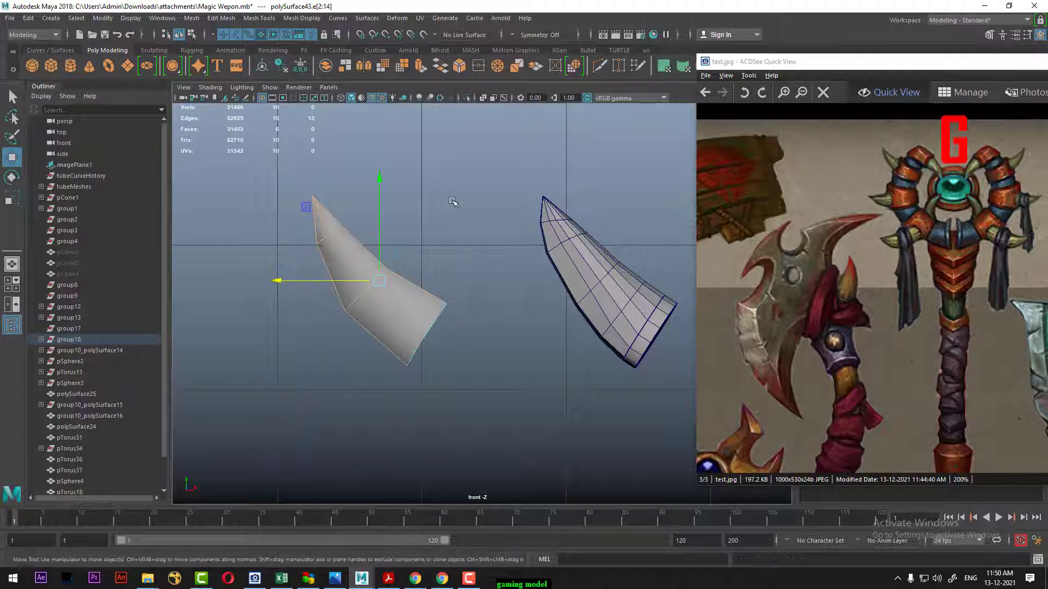
right_click_drag(382, 262, 433, 244)
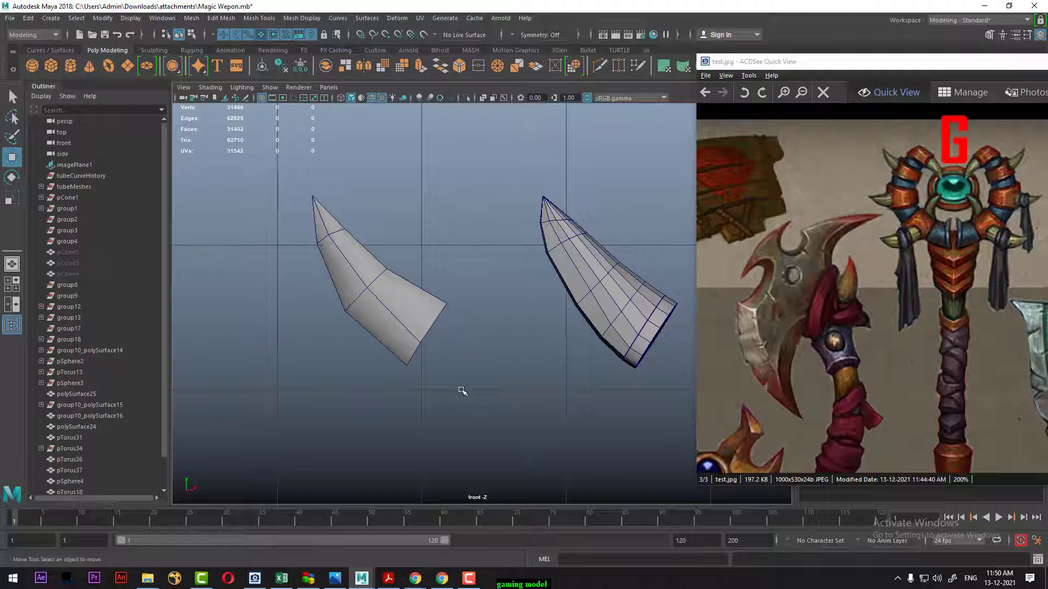
- Turn off wireframe-on-shaded, reselect the left blade, and open the Start menu
left_click(350, 97)
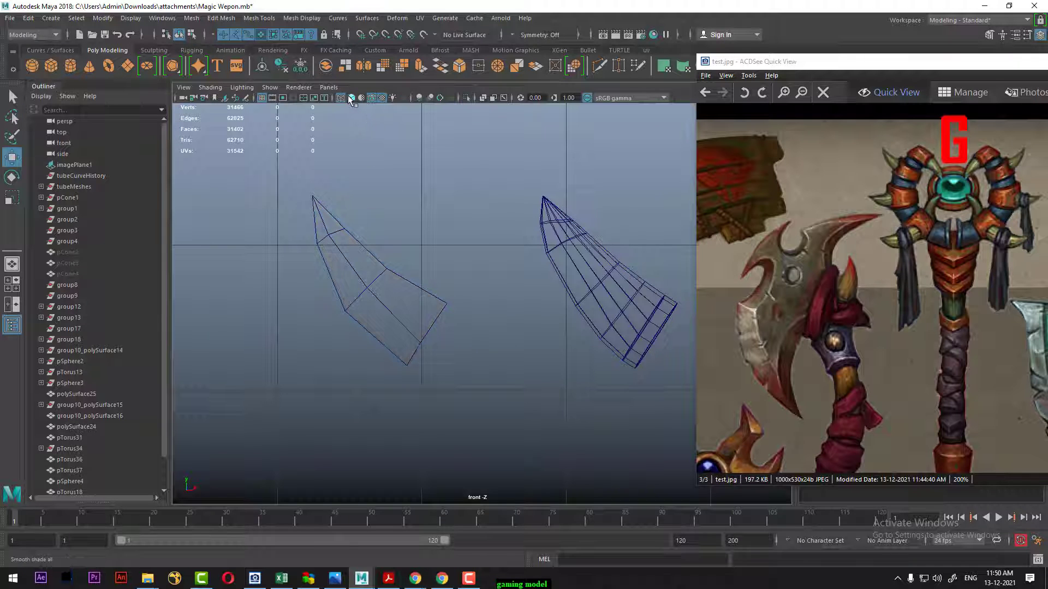
left_click(372, 99)
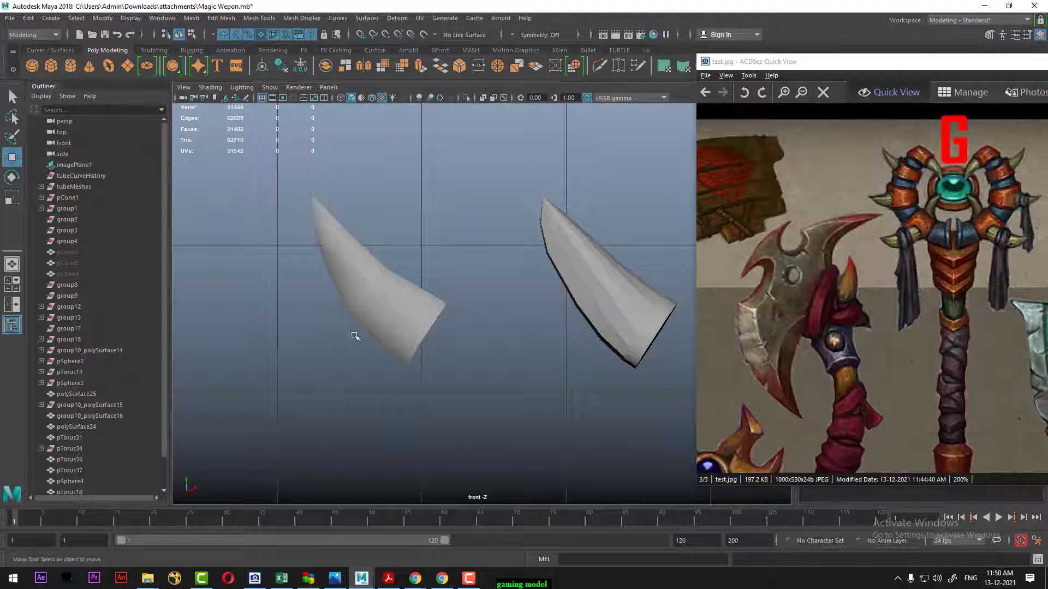
left_click(366, 328)
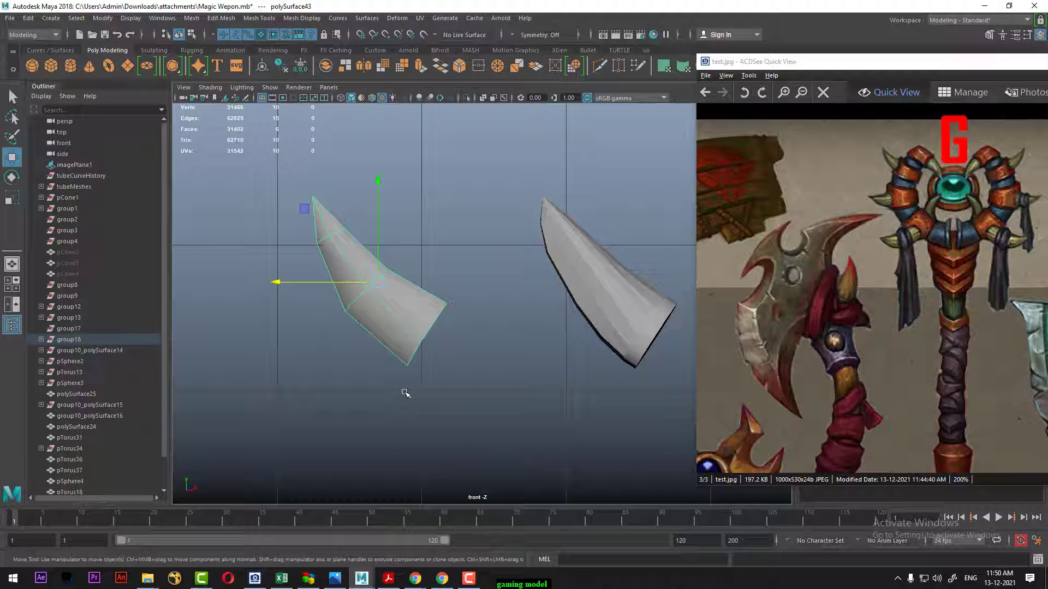
key("super")
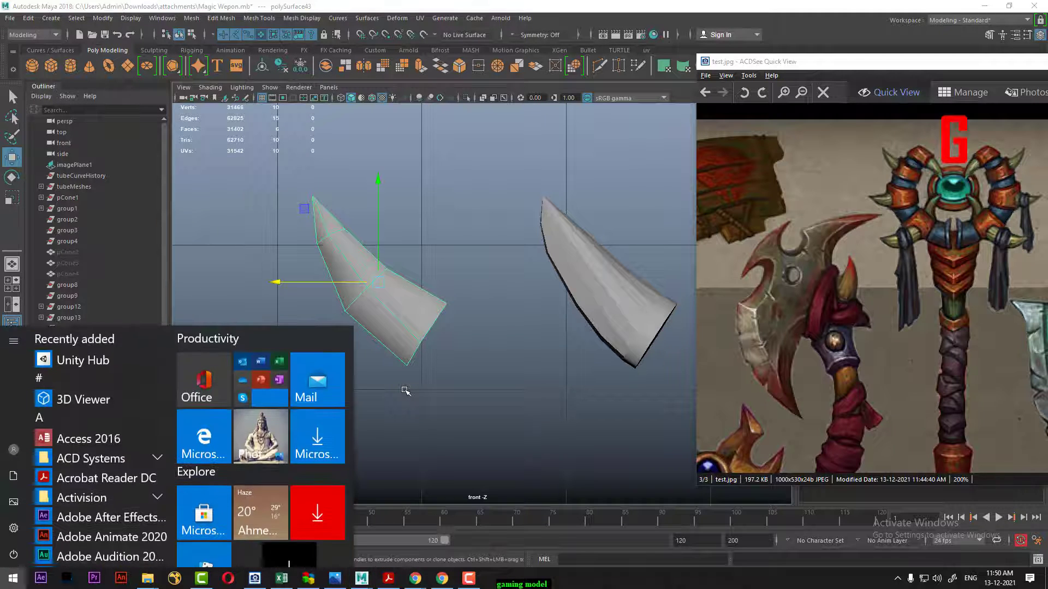
- Launch Chrome, search Google for 'youtube', open the YouTube site and focus its search box
type("ch")
left_click(201, 409)
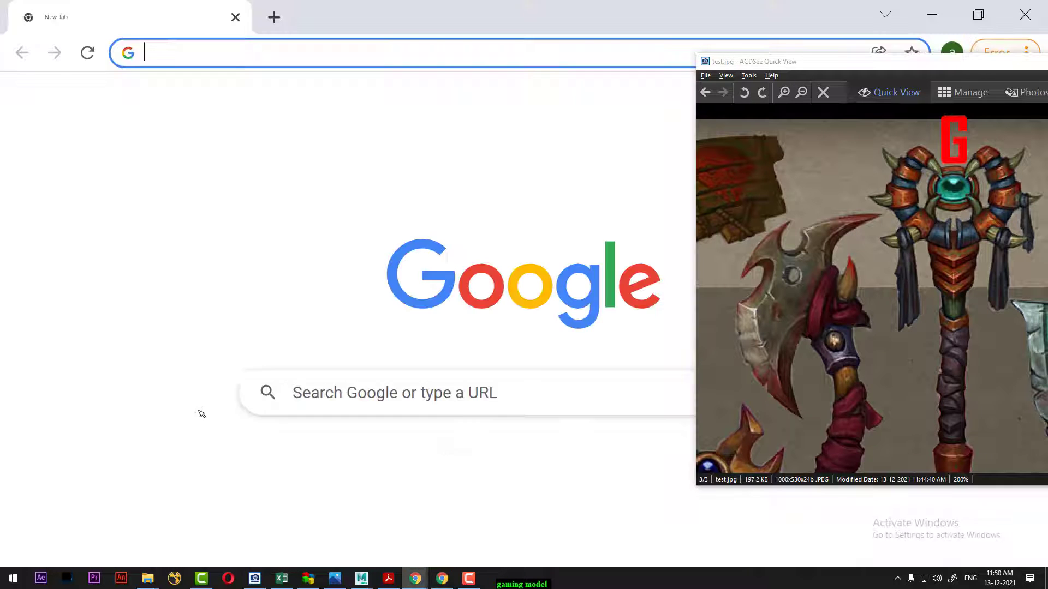
type("y")
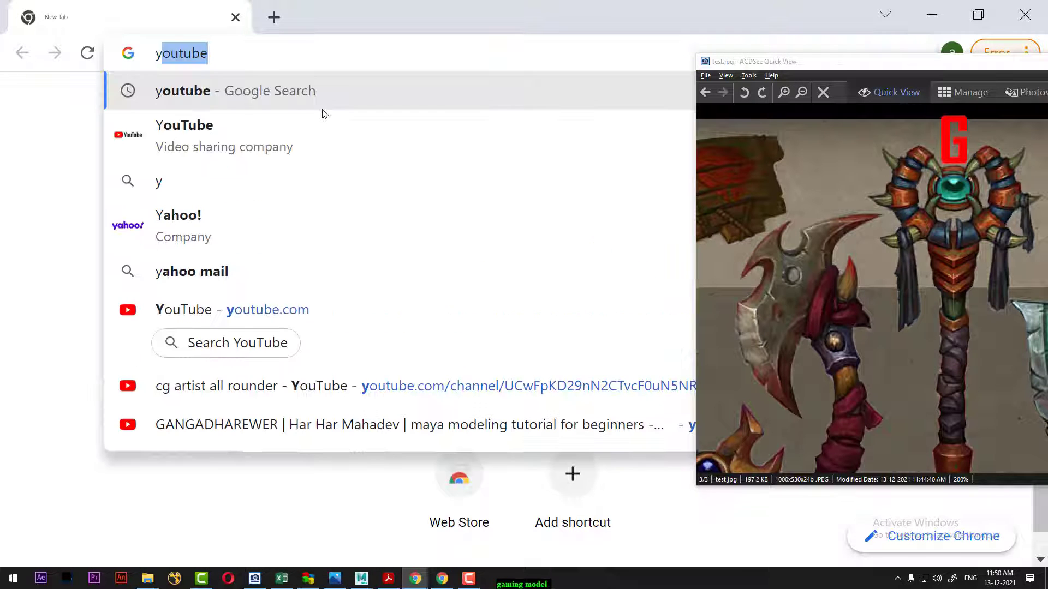
key("Return")
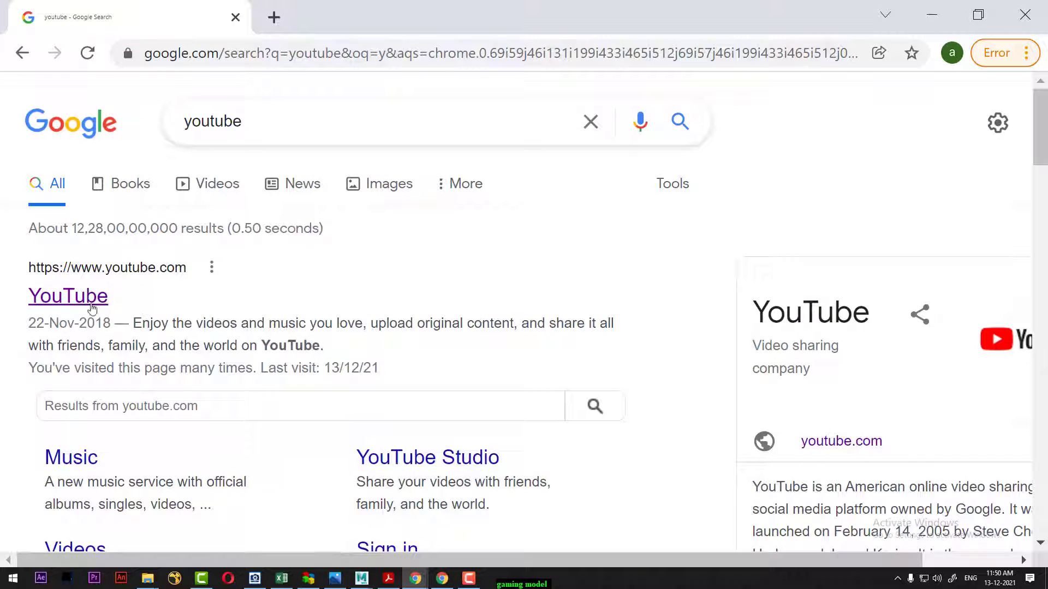
left_click(76, 300)
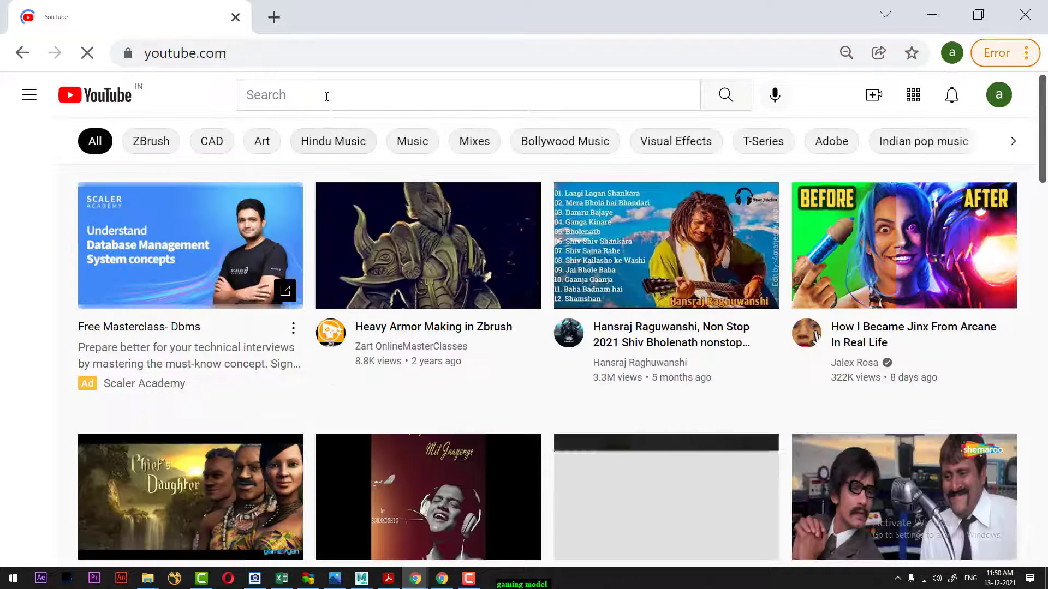
left_click(325, 93)
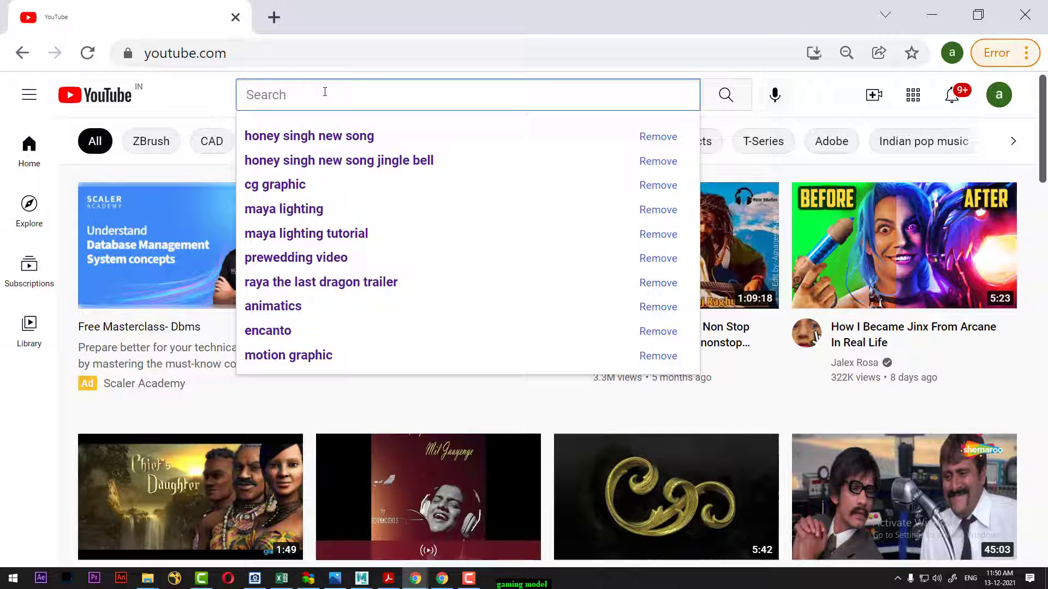
- Open the cg artist all rounder channel, search it for 'hand painted', and browse the zoomed-out results
type("cg artist all rounder")
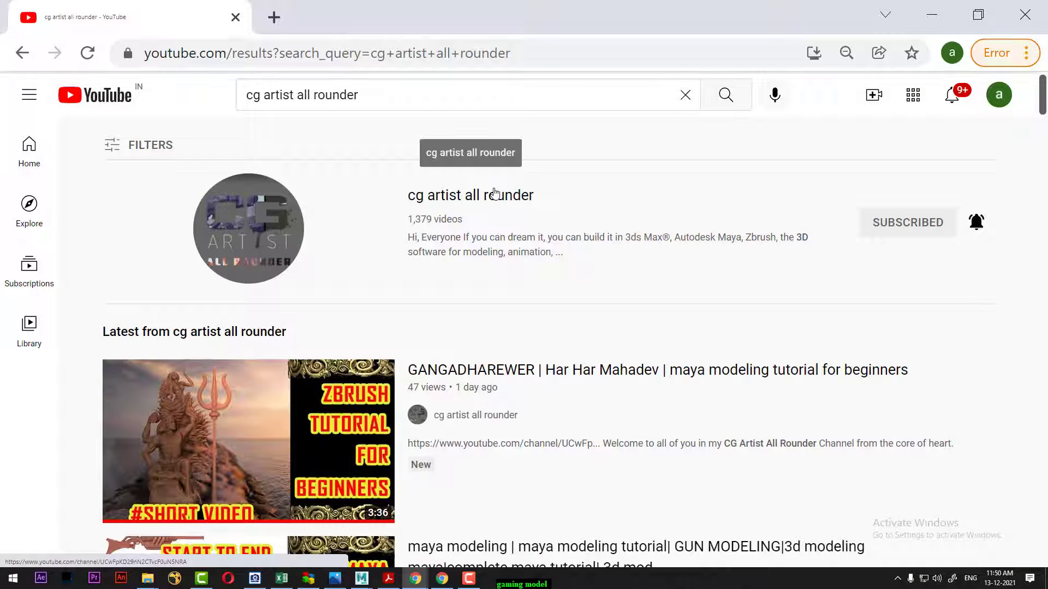
left_click(494, 193)
type("hand painted")
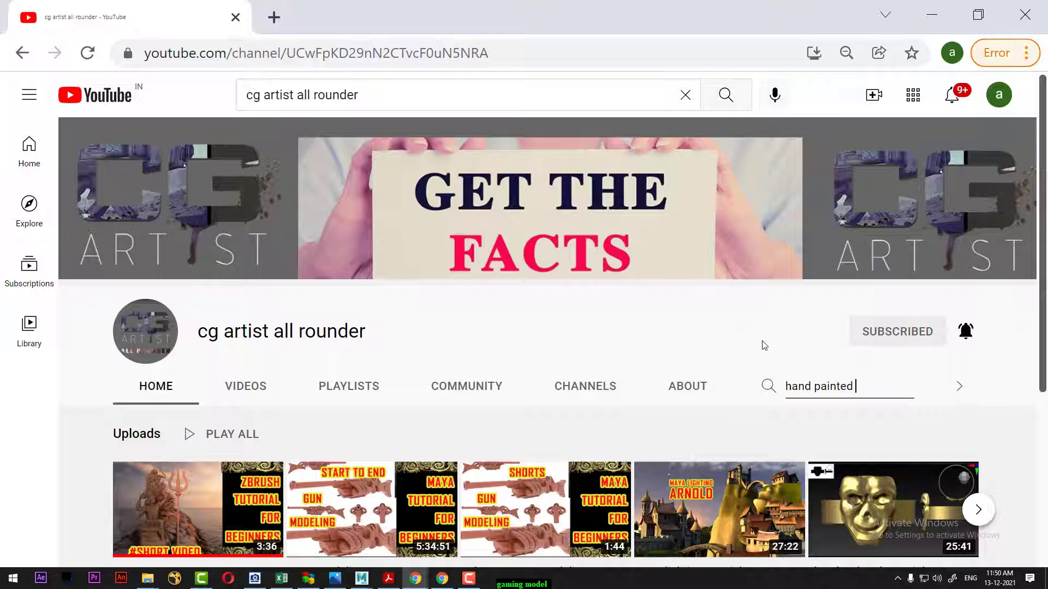
key("Return")
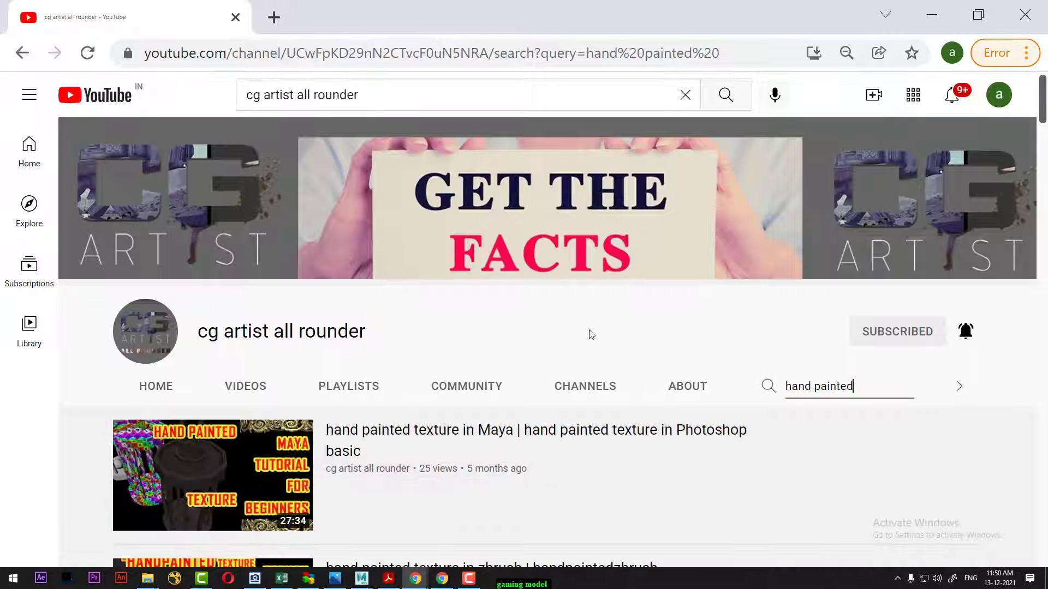
key("ctrl+minus")
scroll(584, 339, "down", 5)
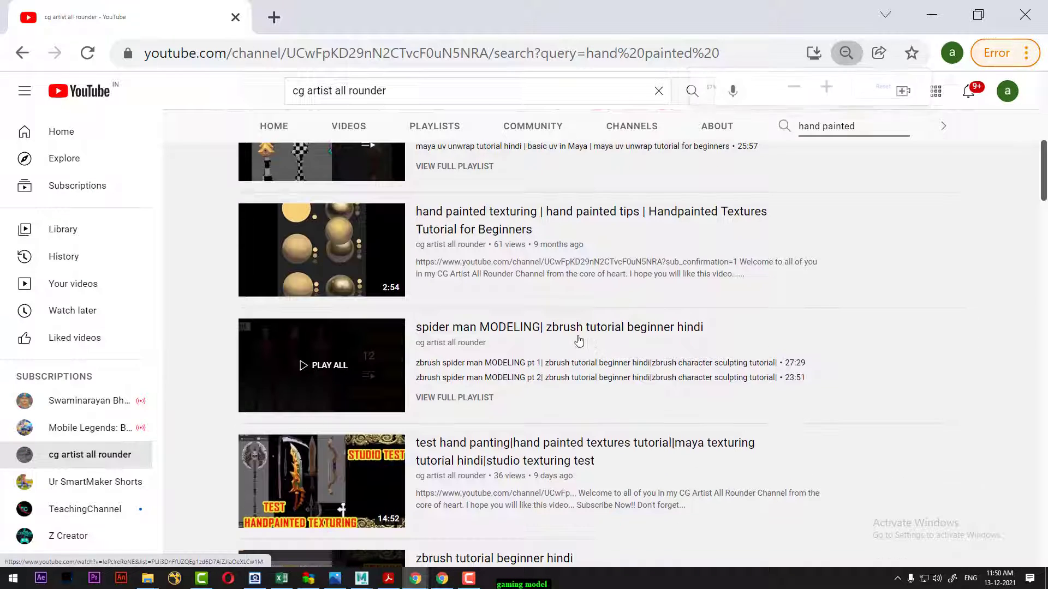
scroll(579, 341, "up", 4)
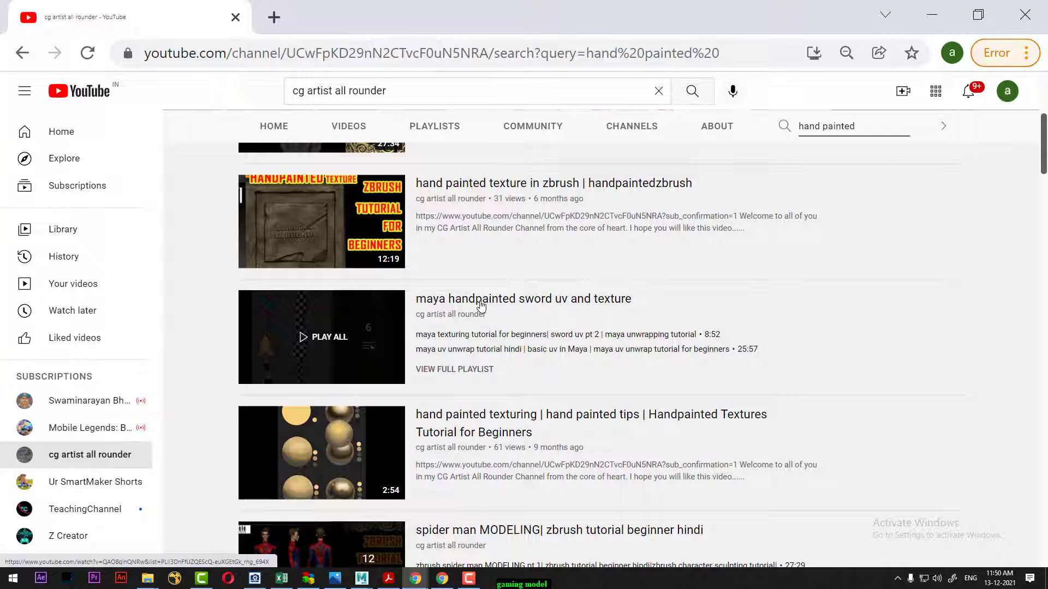
scroll(480, 324, "down", 4)
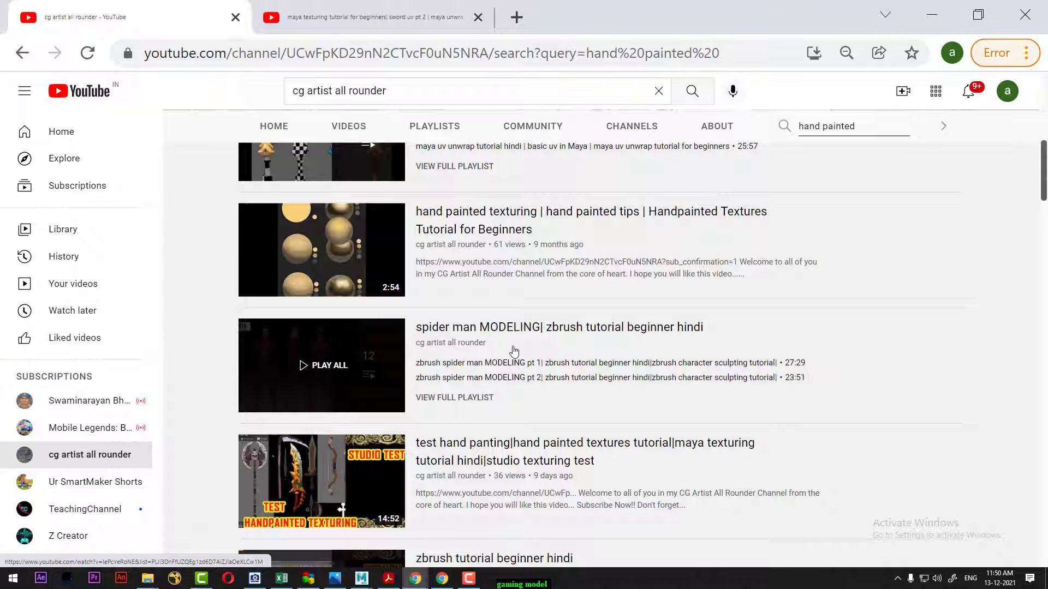
- Mute the sword UV video, zoom the page to 50%, go full screen and pause at 0:16
left_click(371, 17)
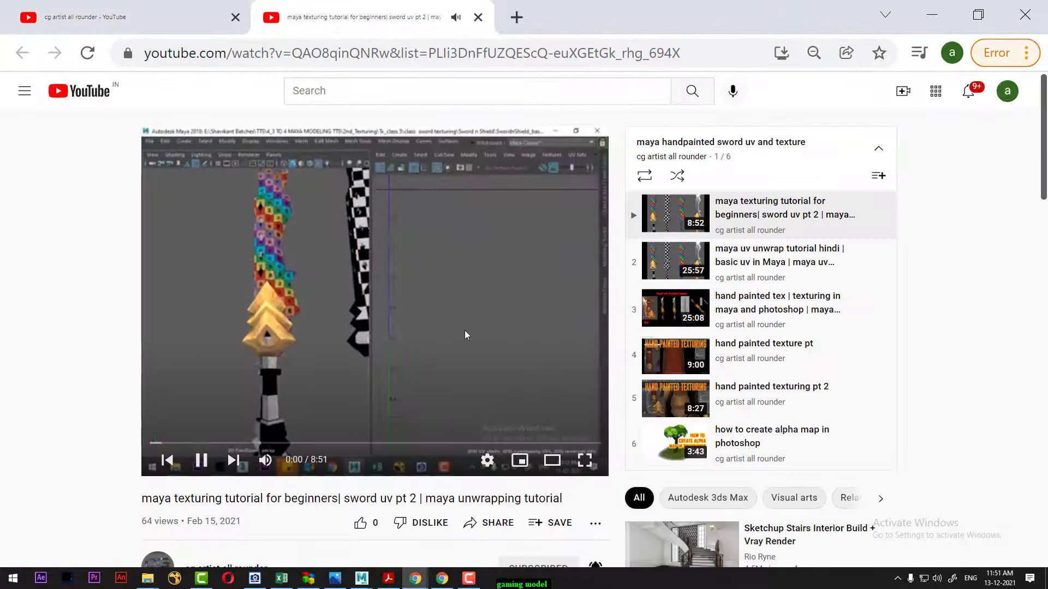
left_click(265, 460)
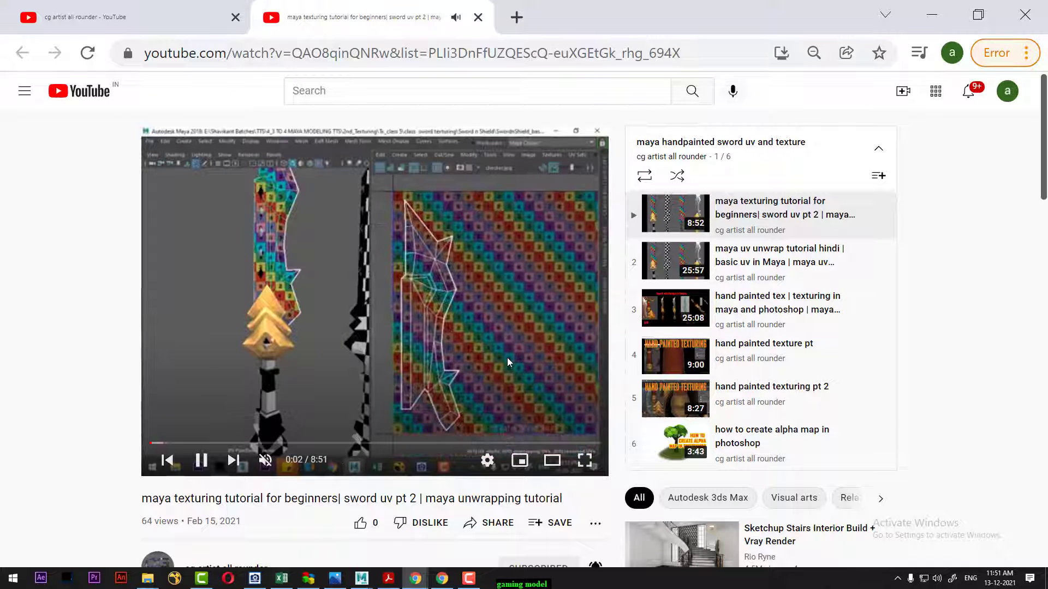
key("ctrl+minus")
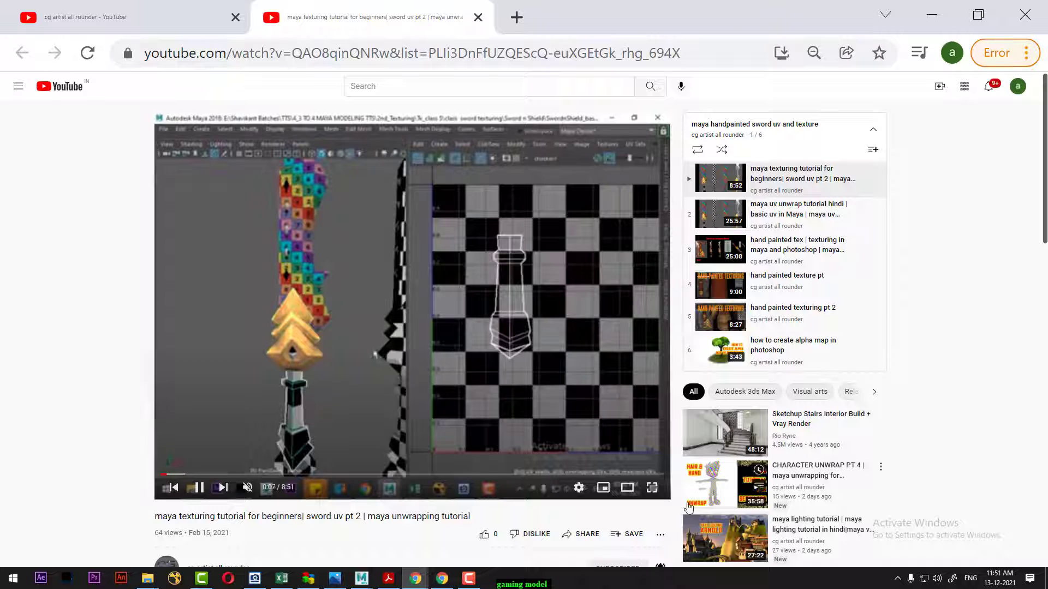
left_click(652, 487)
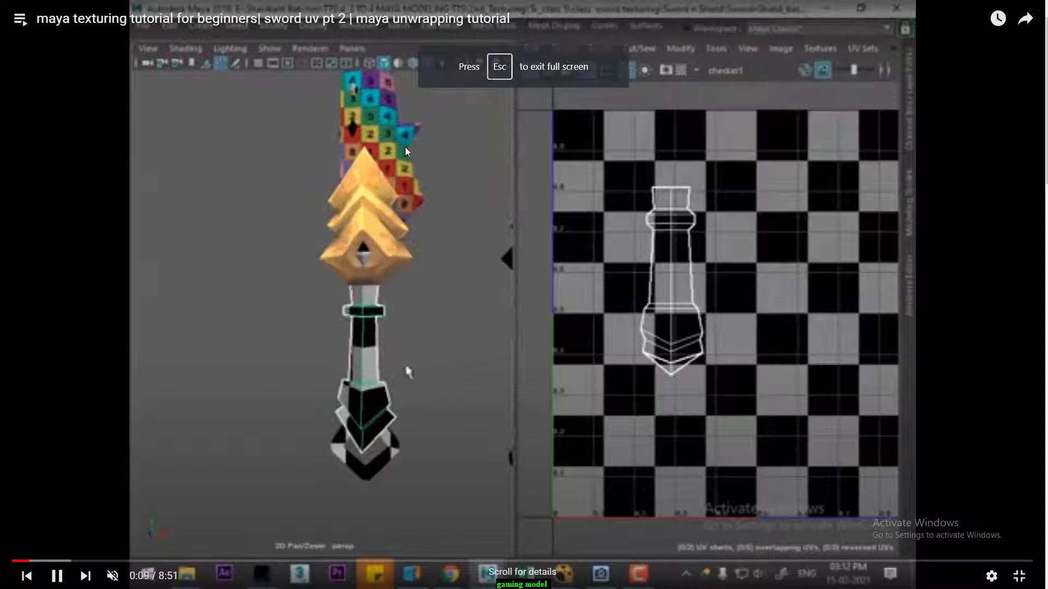
left_click(39, 560)
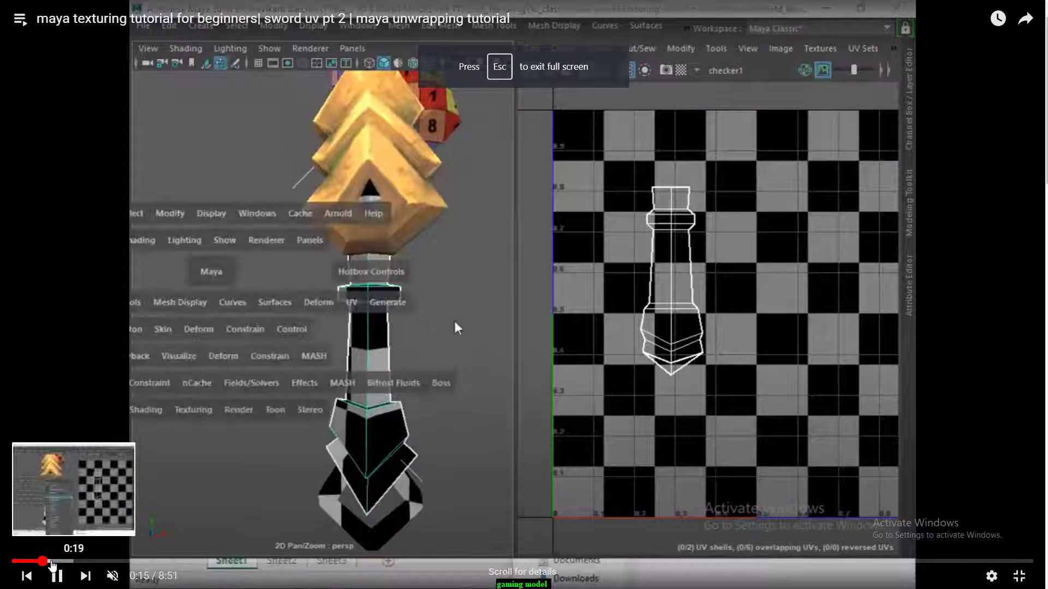
left_click(370, 366)
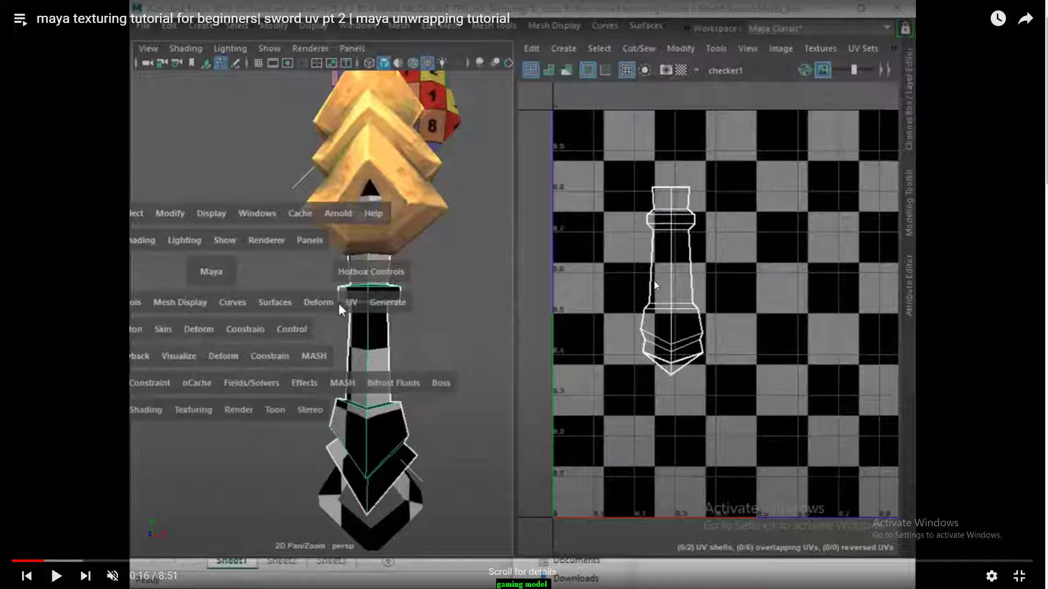
- Return to Maya and select the staff handle polySurface24
key("alt+Tab")
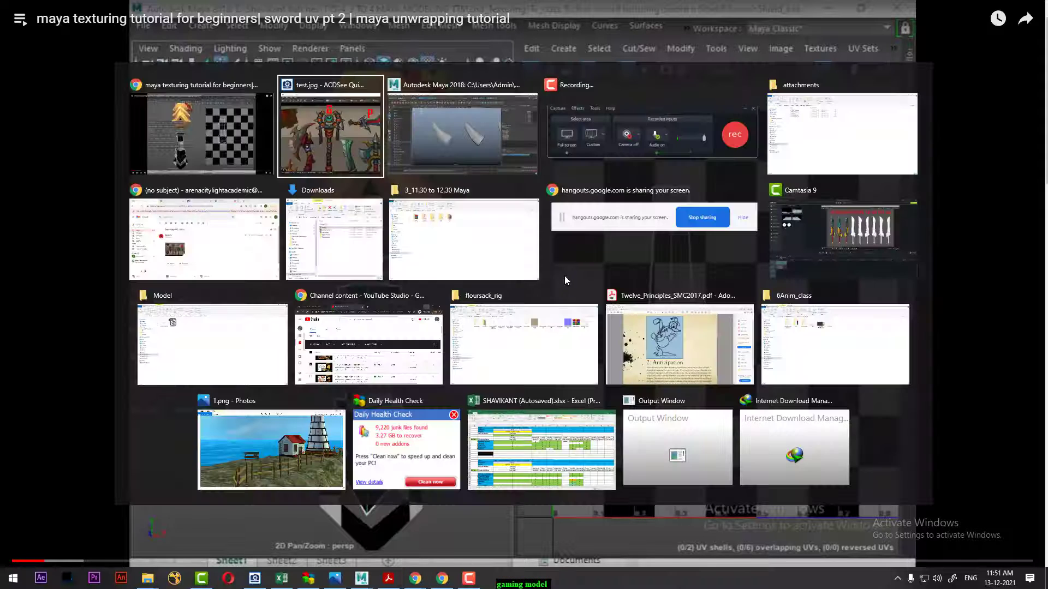
left_click(505, 156)
scroll(478, 274, "down", 5)
scroll(477, 273, "down", 2)
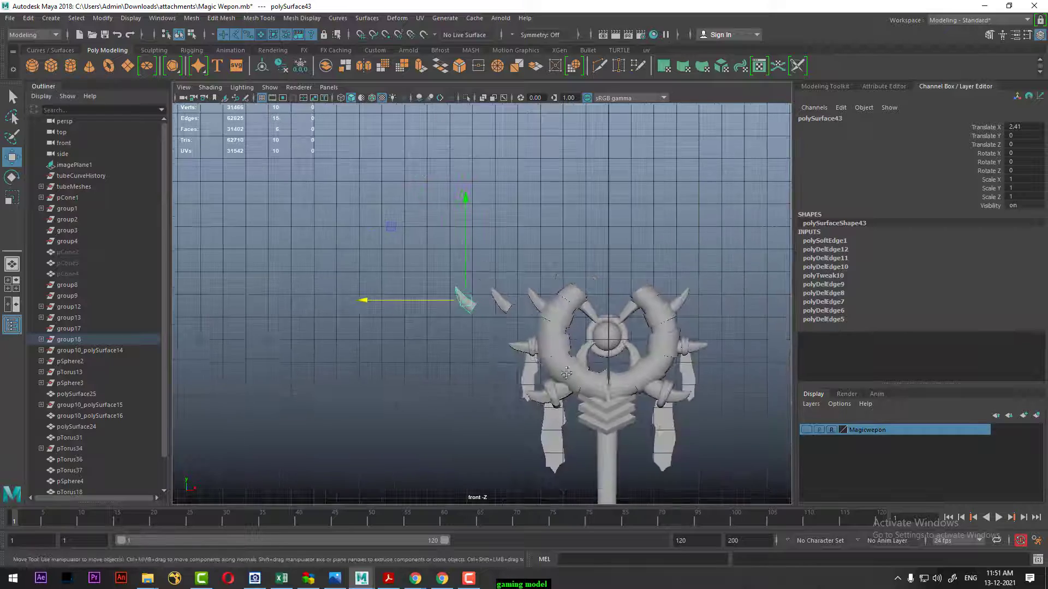
scroll(548, 351, "up", 2)
left_click(588, 368)
scroll(574, 378, "down", 1)
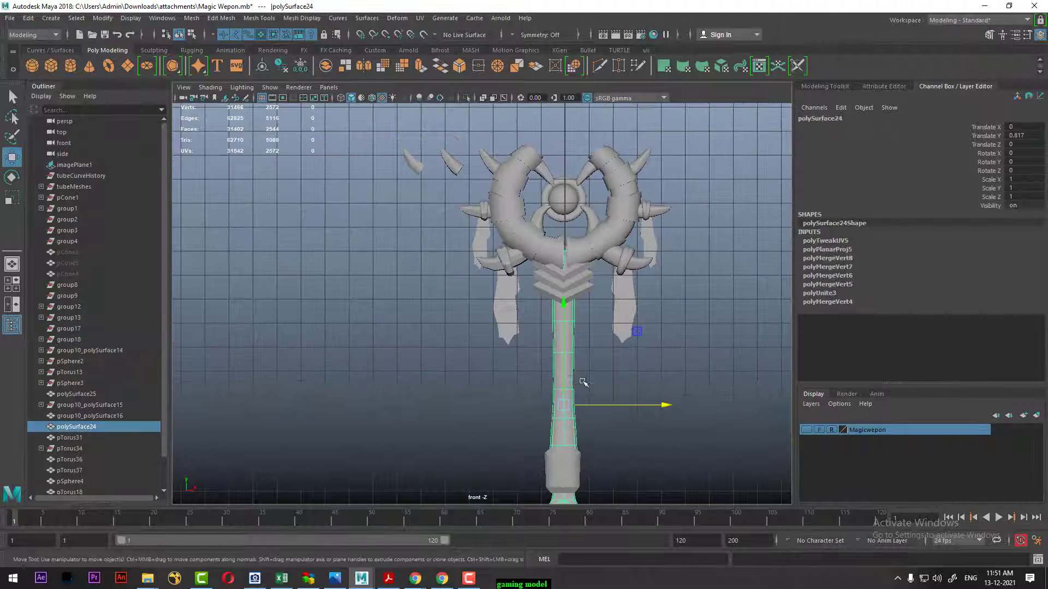
- Switch to the perspective view and duplicate the handle as polySurface45
left_click_drag(583, 382, 584, 293)
scroll(620, 402, "down", 5)
mouse_move(620, 402)
left_mouse_down("alt")
mouse_move(534, 316)
mouse_move(628, 341)
mouse_move(431, 328)
left_mouse_up("alt")
key("ctrl+d")
- Orbit the staff upright, switch to the top view and frame the whole model
scroll(403, 393, "up", 2)
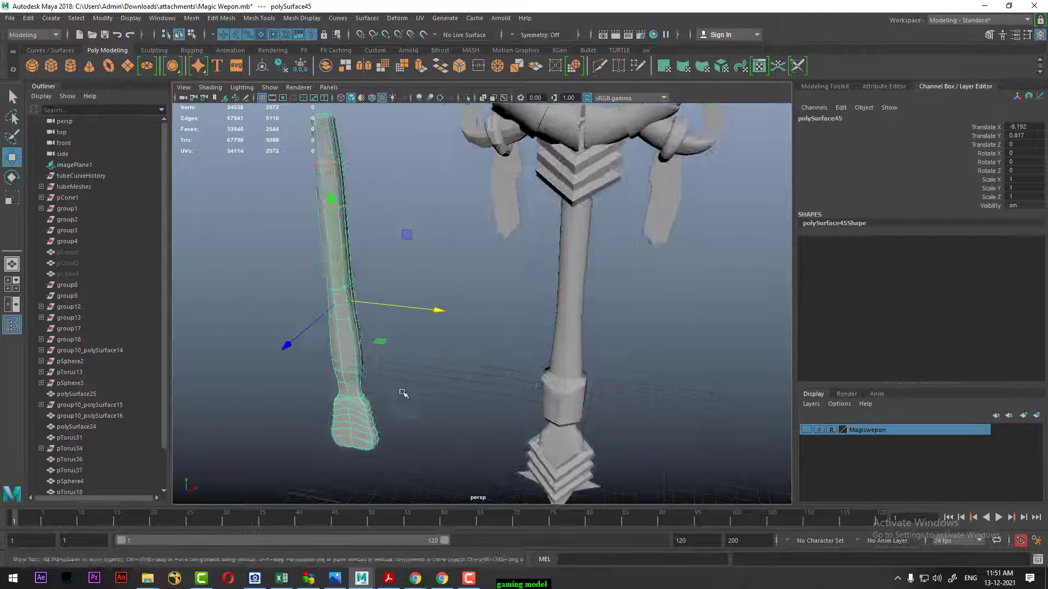
mouse_move(403, 393)
left_mouse_down("alt")
mouse_move(496, 395)
mouse_move(498, 367)
mouse_move(475, 428)
mouse_move(480, 314)
mouse_move(429, 388)
mouse_move(464, 360)
mouse_move(468, 306)
left_mouse_up("alt")
scroll(464, 360, "up", 3)
scroll(469, 355, "up", 3)
scroll(476, 353, "up", 2)
right_click_drag(468, 296, 454, 332)
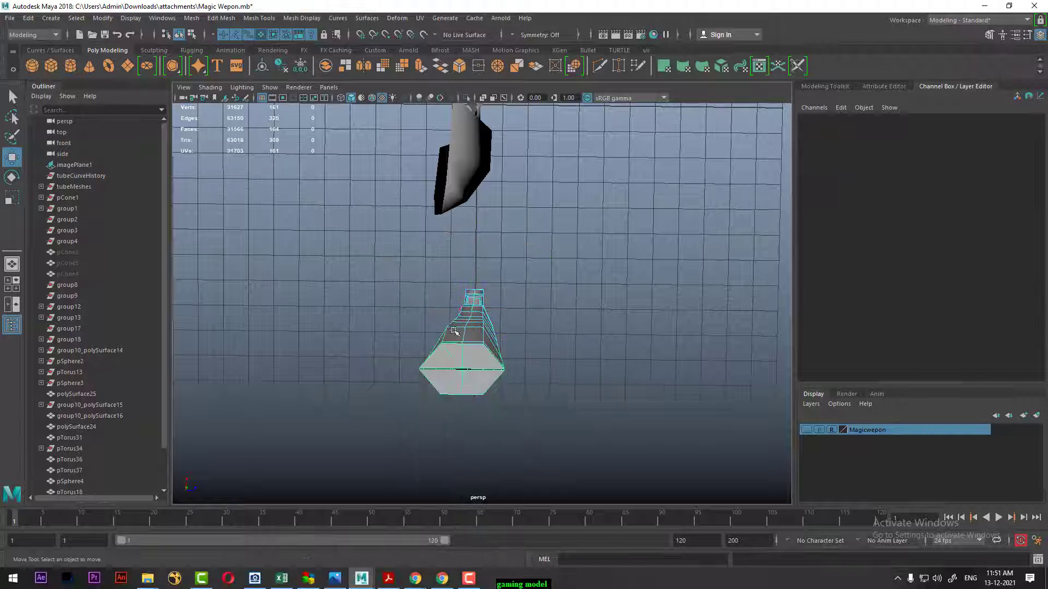
mouse_move(452, 352)
left_mouse_down("alt")
mouse_move(527, 298)
mouse_move(527, 256)
left_mouse_up("alt")
key("space")
key("a")
- Select half of polySurface45's faces in face mode and delete them
scroll(428, 272, "up", 3)
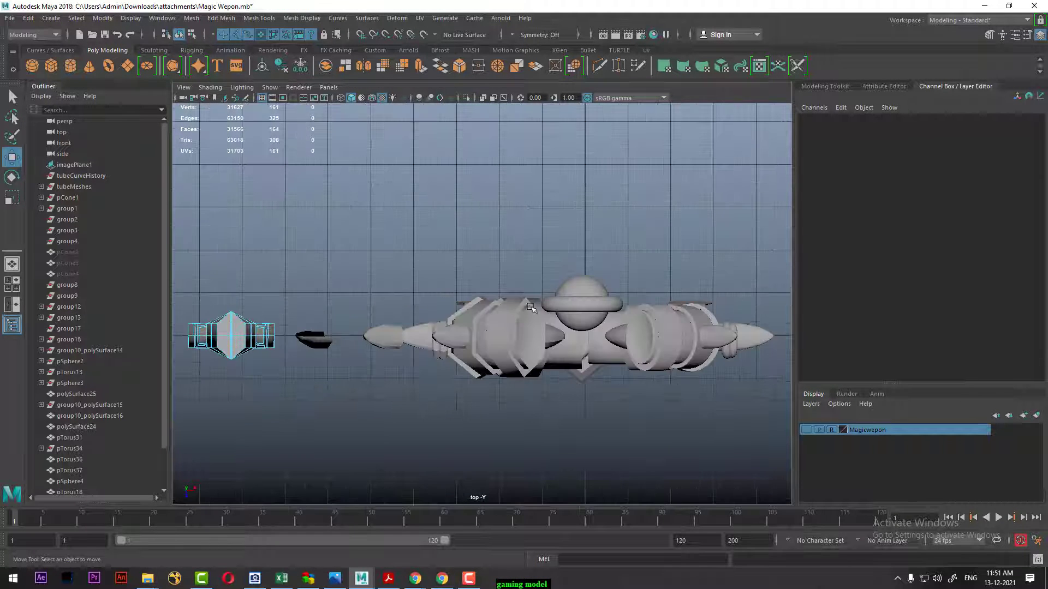
middle_click_drag(427, 272, 520, 289, "alt")
scroll(520, 288, "up", 2)
right_click_drag(480, 224, 480, 264)
left_click_drag(262, 362, 261, 362)
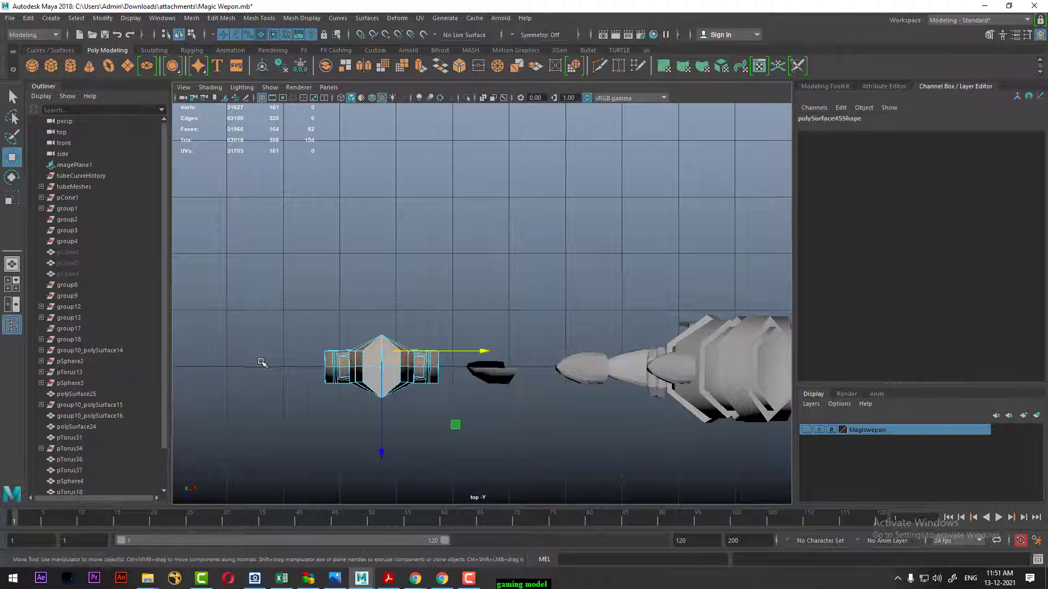
key("Delete")
mouse_move(384, 361)
left_mouse_down("alt")
mouse_move(427, 279)
mouse_move(522, 344)
mouse_move(480, 283)
left_mouse_up("alt")
- Merge the vertices at the top of the shaft copy
scroll(479, 283, "up", 5)
middle_click_drag(491, 283, 500, 329, "alt")
left_click_drag(500, 329, 493, 264, "alt")
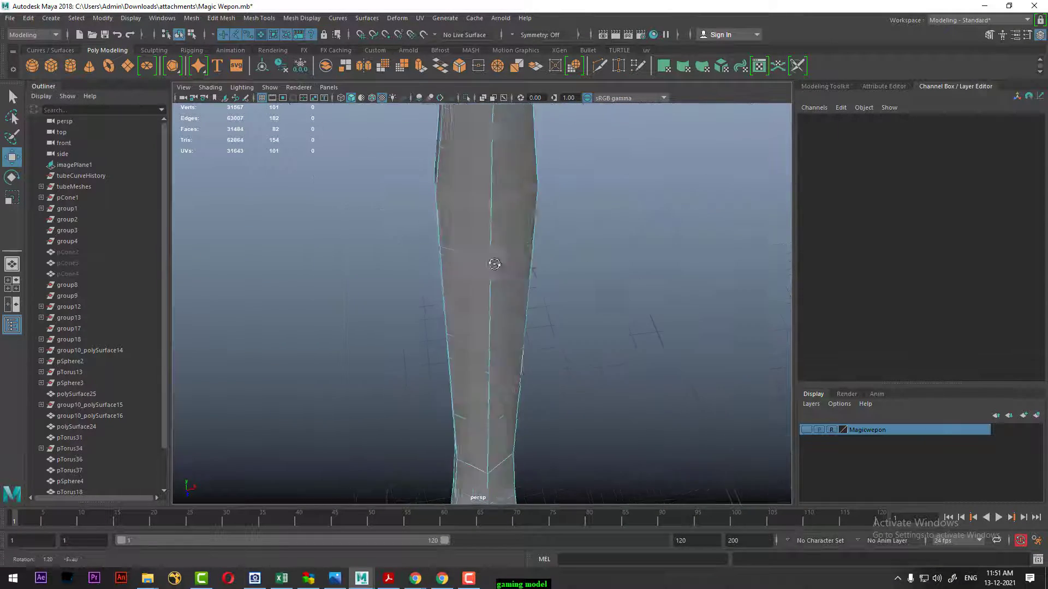
scroll(498, 428, "down", 3)
scroll(499, 428, "down", 2)
scroll(493, 316, "up", 5)
left_click_drag(493, 315, 490, 398, "alt")
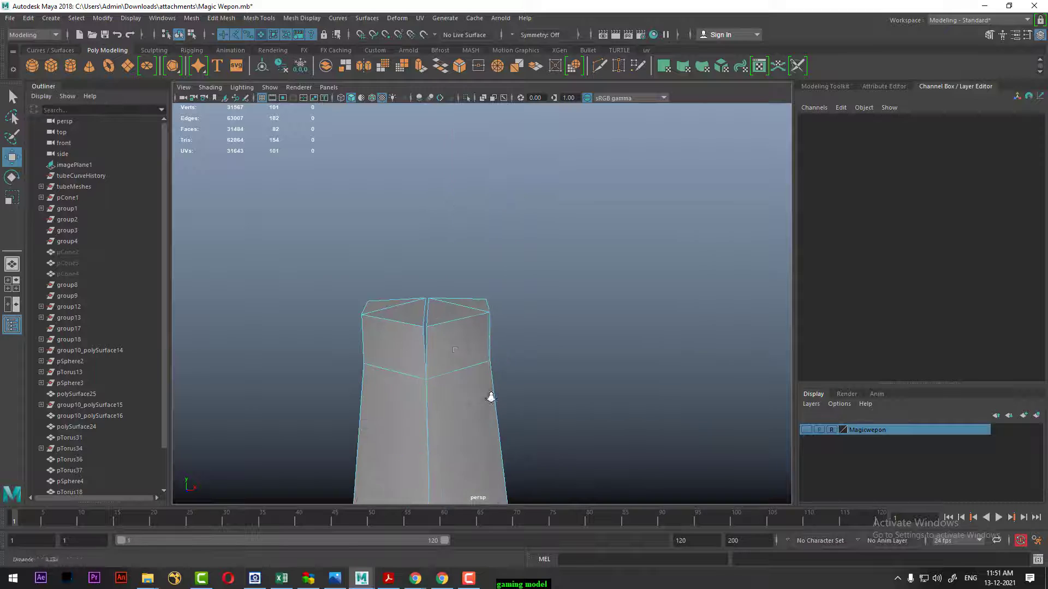
right_click_drag(494, 308, 493, 235)
left_click(423, 327)
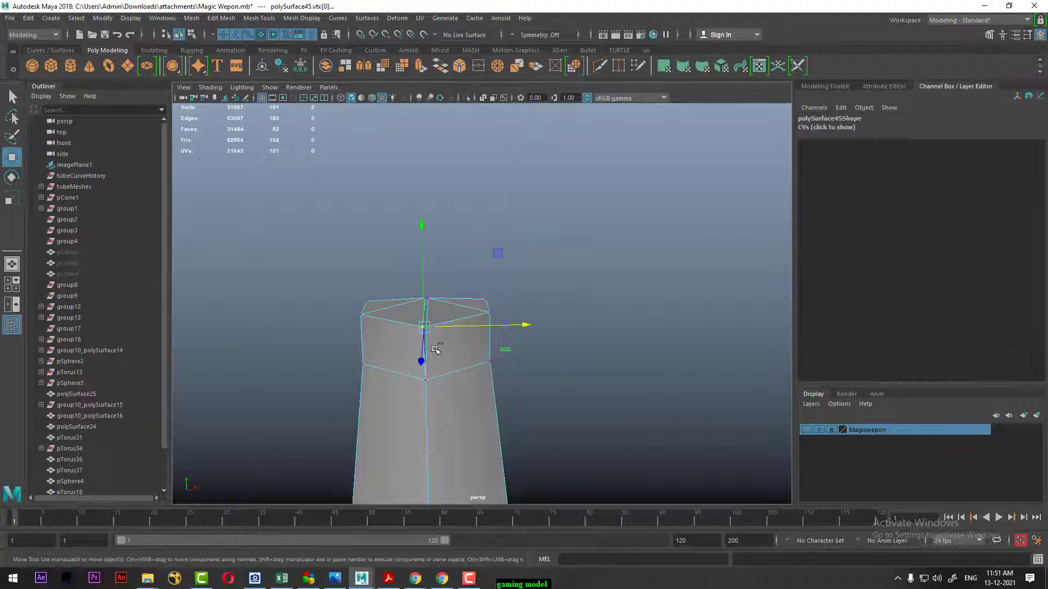
right_click_drag(429, 288, 429, 258, "shift")
left_click_drag(466, 307, 533, 257, "alt")
- Delete the shaft's top cap faces
right_click_drag(532, 299, 475, 252)
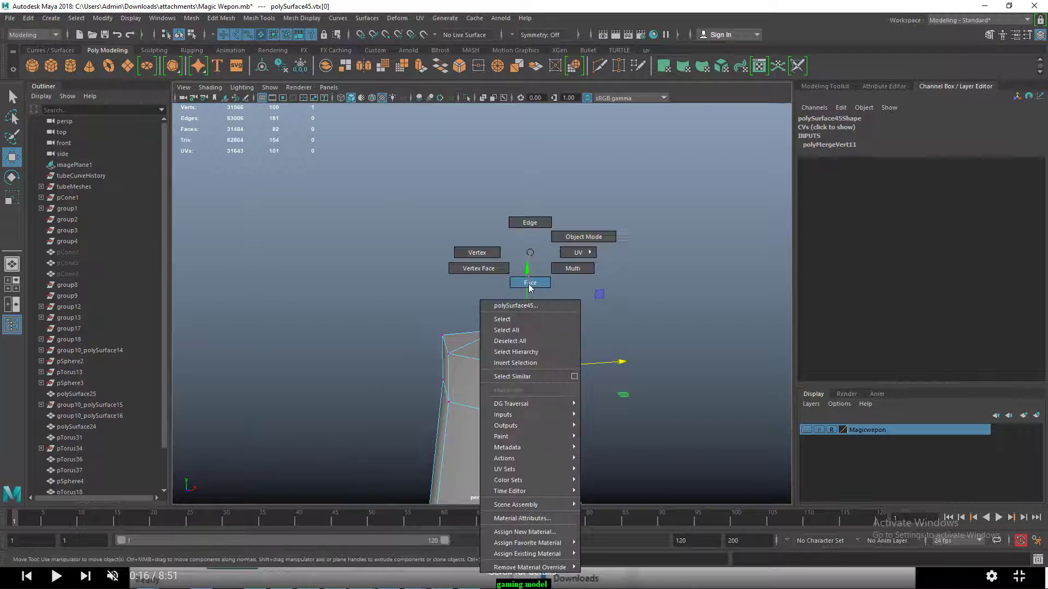
left_click_drag(469, 298, 503, 341)
key("Delete")
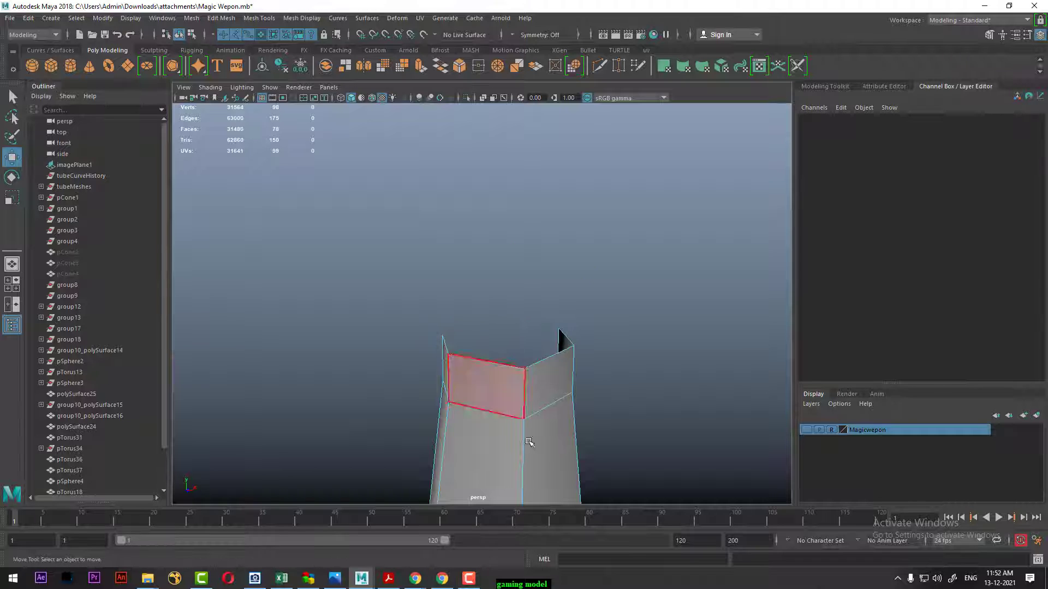
scroll(529, 443, "down", 5)
scroll(502, 327, "up", 2)
scroll(484, 351, "up", 1)
scroll(486, 306, "up", 1)
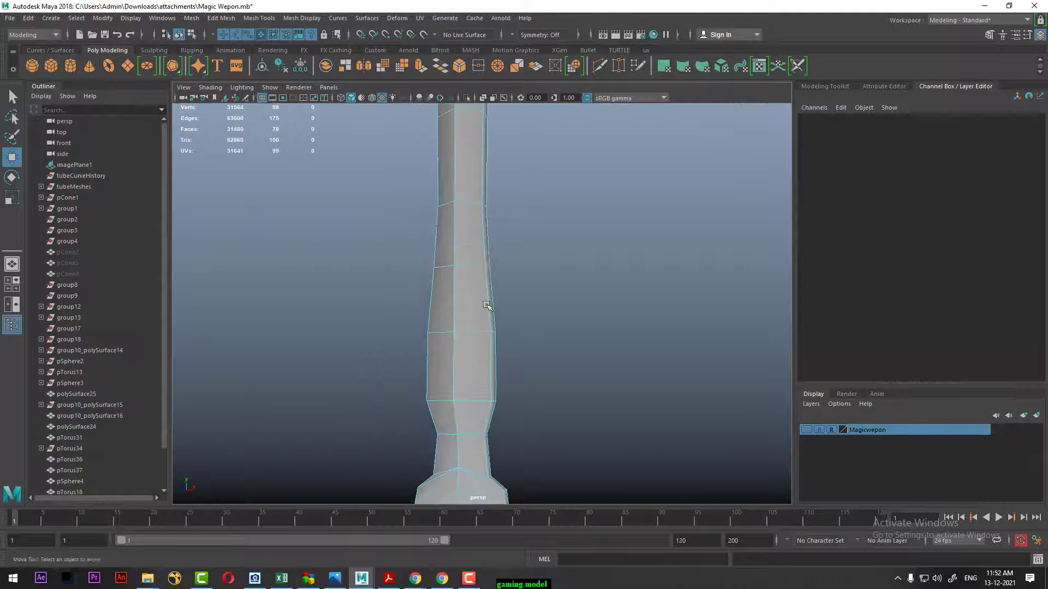
right_click_drag(486, 305, 474, 294)
mouse_move(475, 295)
left_mouse_down("alt")
mouse_move(435, 399)
mouse_move(498, 381)
mouse_move(537, 348)
left_mouse_up("alt")
- Delete an edge loop from the handle, then select all the handle's edges
double_click(420, 371)
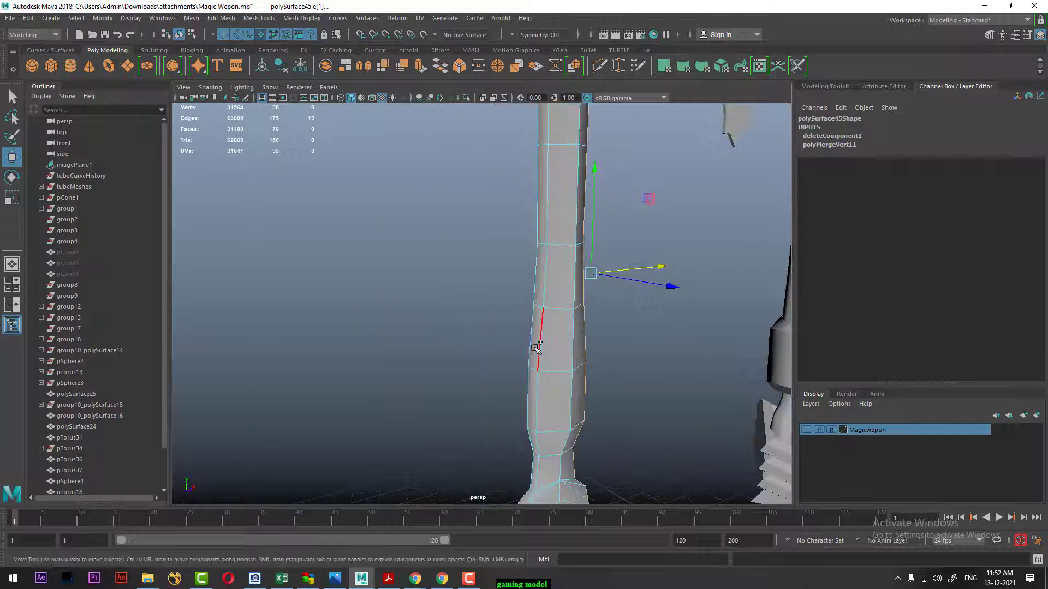
right_click_drag(589, 219, 529, 244, "shift")
scroll(423, 325, "down", 3)
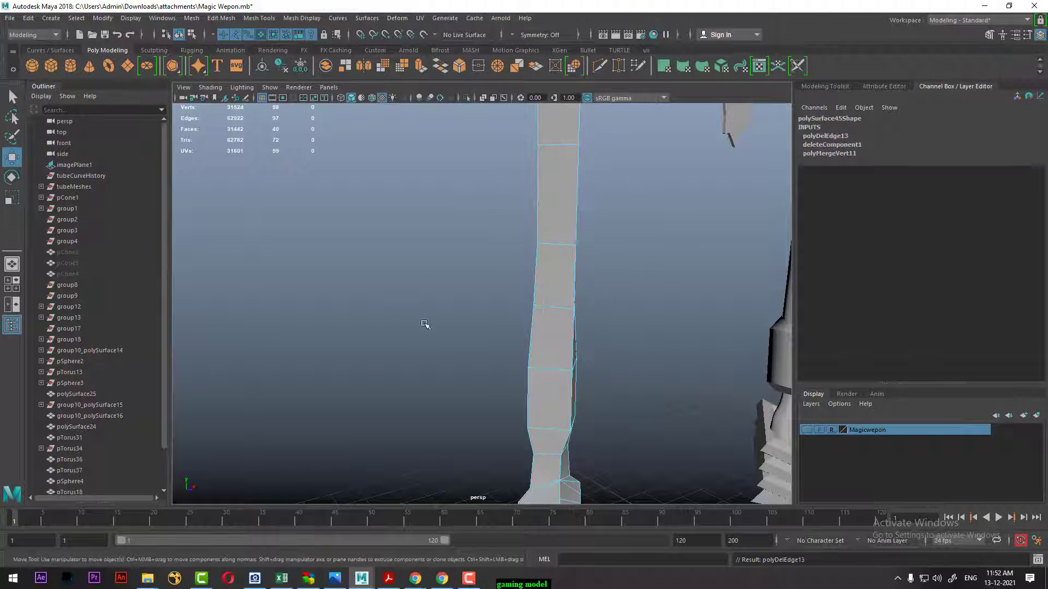
scroll(402, 290, "down", 2)
scroll(377, 251, "down", 2)
scroll(409, 278, "up", 2)
mouse_move(443, 306)
left_mouse_down("alt")
mouse_move(428, 257)
mouse_move(440, 293)
left_mouse_up("alt")
scroll(513, 218, "up", 2)
right_click_drag(514, 218, 503, 213, "shift")
left_click_drag(502, 213, 459, 216, "alt")
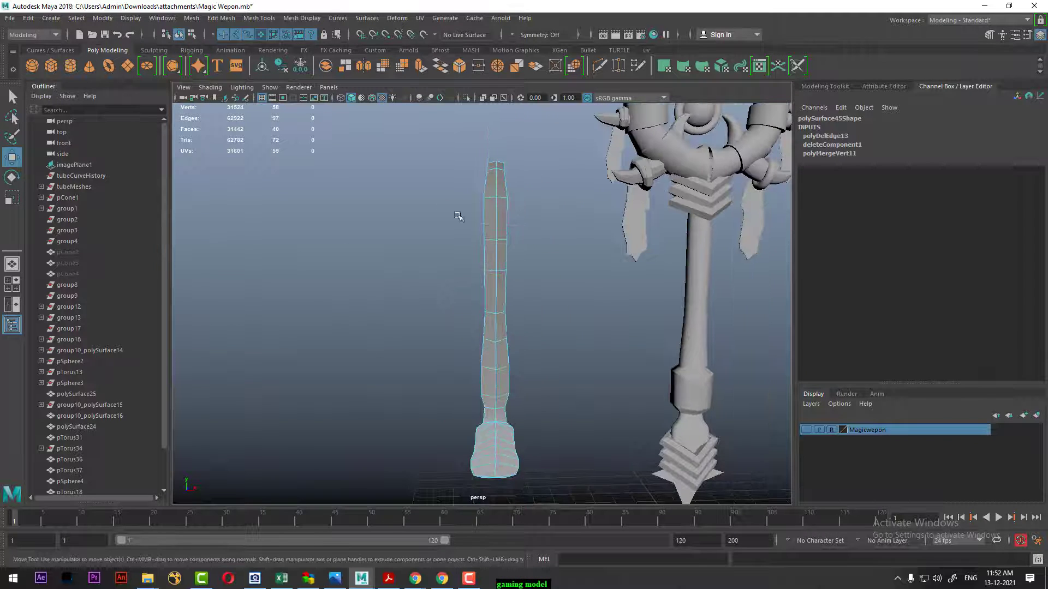
left_click_drag(543, 373, 560, 412)
- Apply Soften/Harden to the handle's selected edges
right_click(566, 260, "shift")
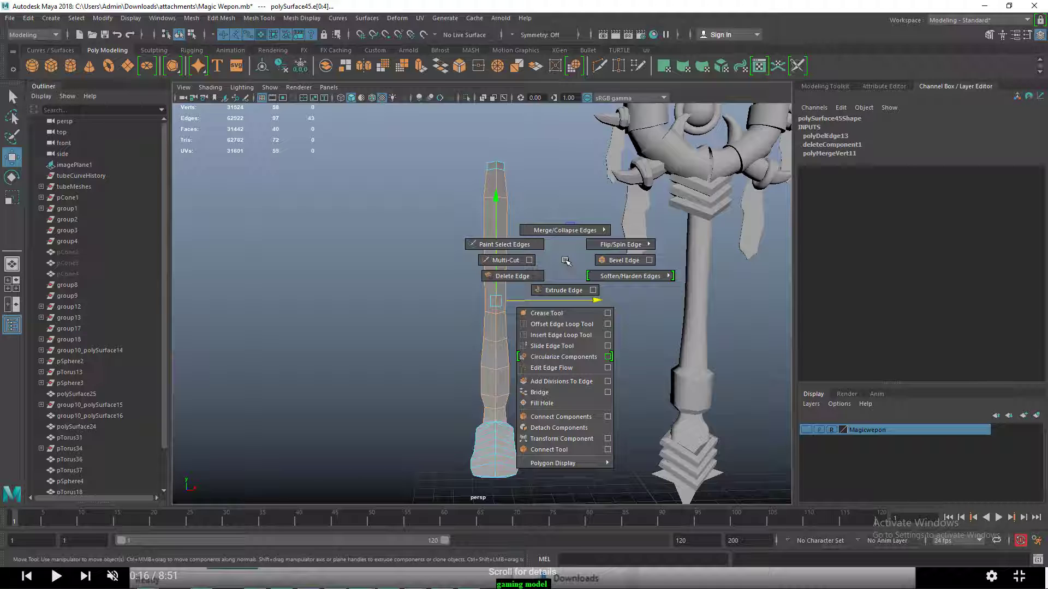
mouse_move(629, 277)
left_click(662, 290)
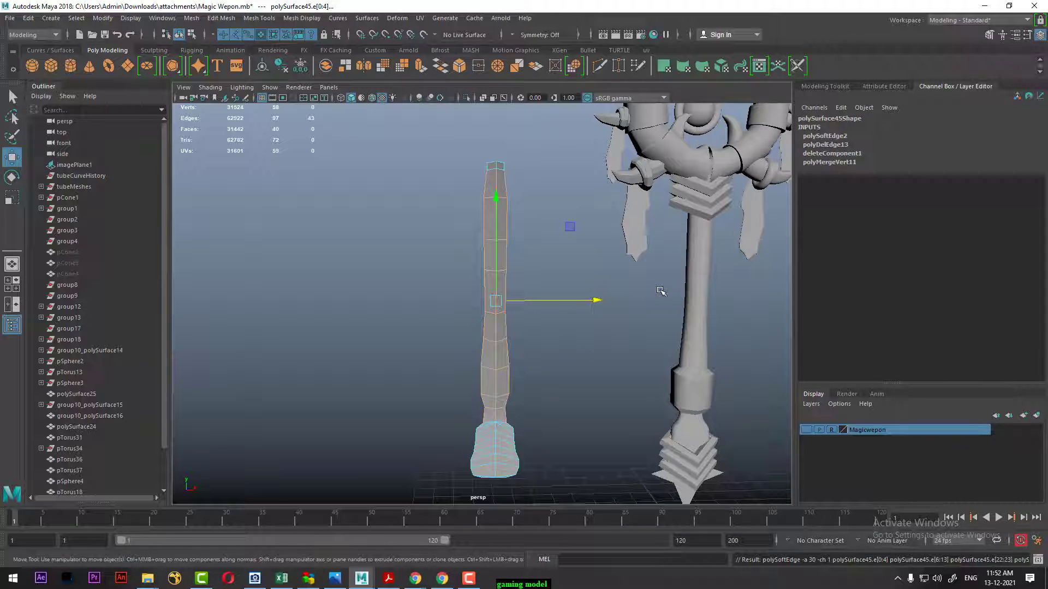
left_click(568, 343)
left_click_drag(568, 344, 503, 300, "alt")
- Reselect all of the stick's edges and harden them
right_click(468, 250)
right_click_drag(468, 249, 521, 232)
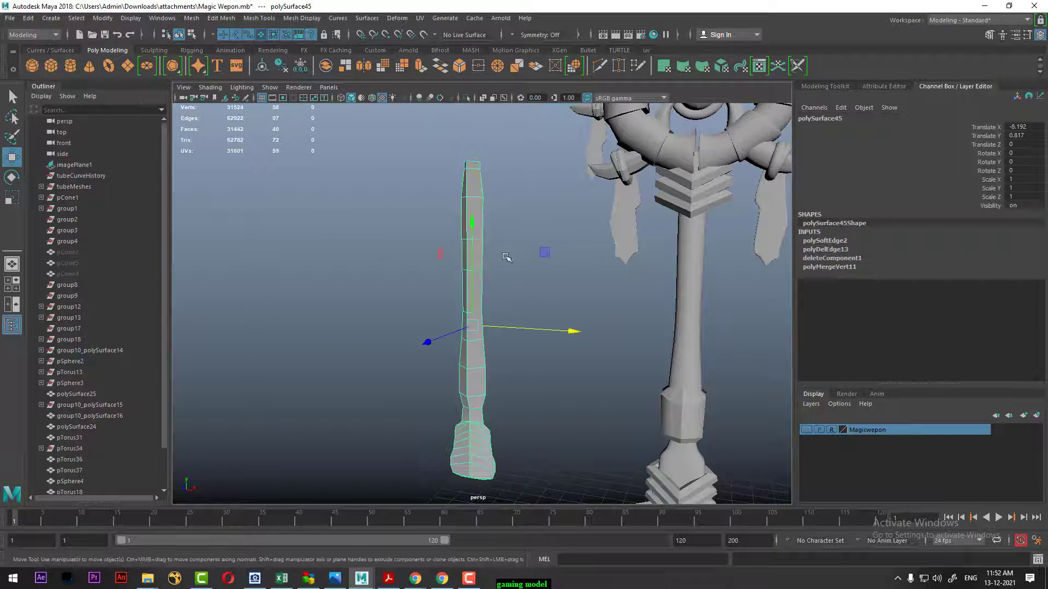
right_click(534, 212)
right_click(529, 210)
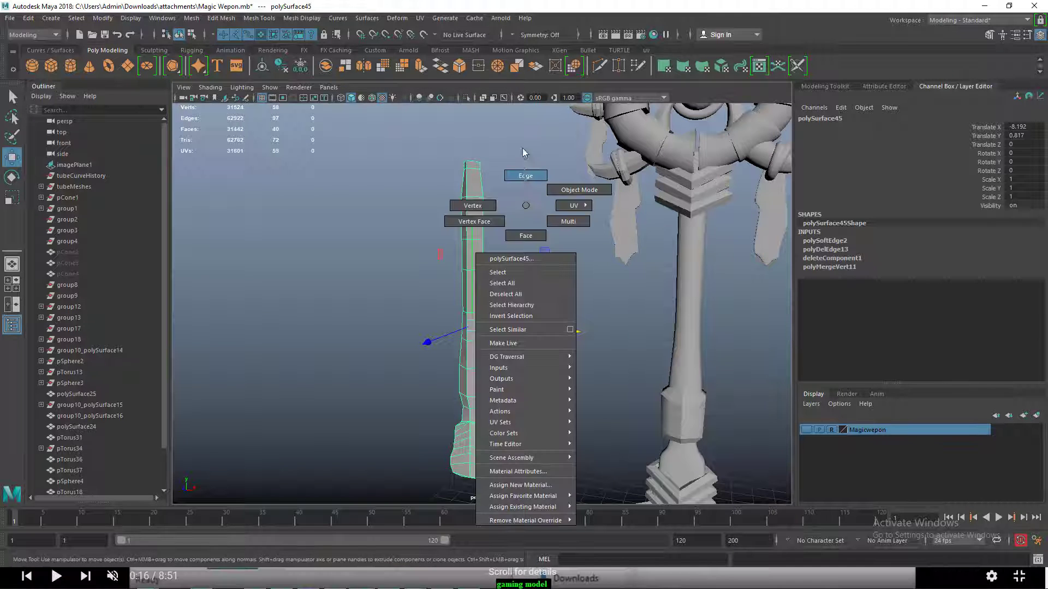
left_click(548, 195)
left_click_drag(547, 195, 548, 196, "alt")
left_click_drag(438, 359, 431, 375)
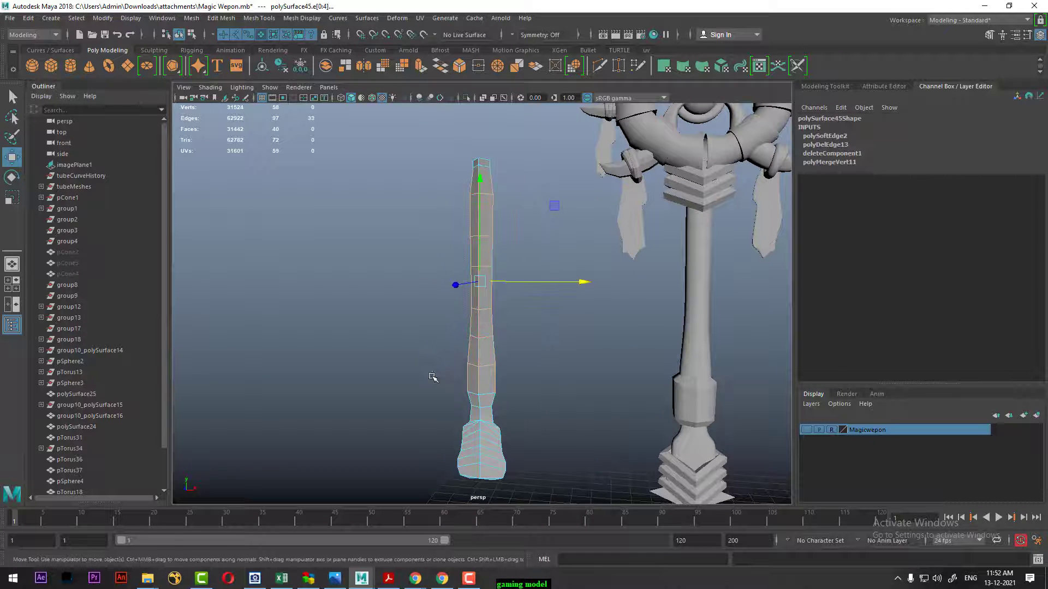
right_click(461, 295, "shift")
left_click(547, 333)
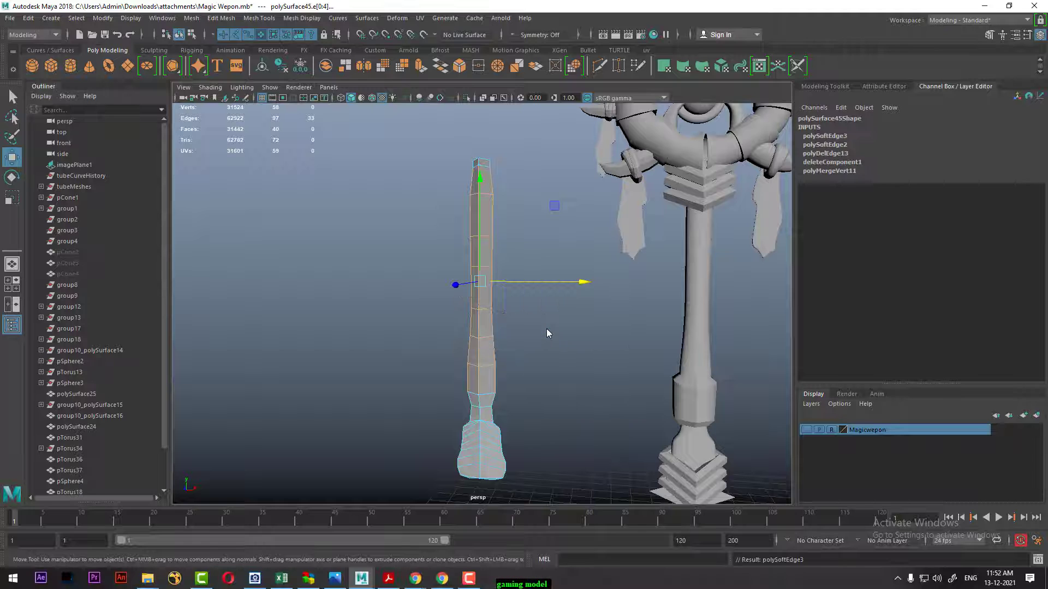
- Inspect a face on the stick, then return to object mode and deselect it
left_click(532, 351)
right_click_drag(532, 351, 594, 392, "alt")
mouse_move(581, 346)
left_mouse_down("alt")
mouse_move(592, 335)
mouse_move(557, 311)
left_mouse_up("alt")
key("F8")
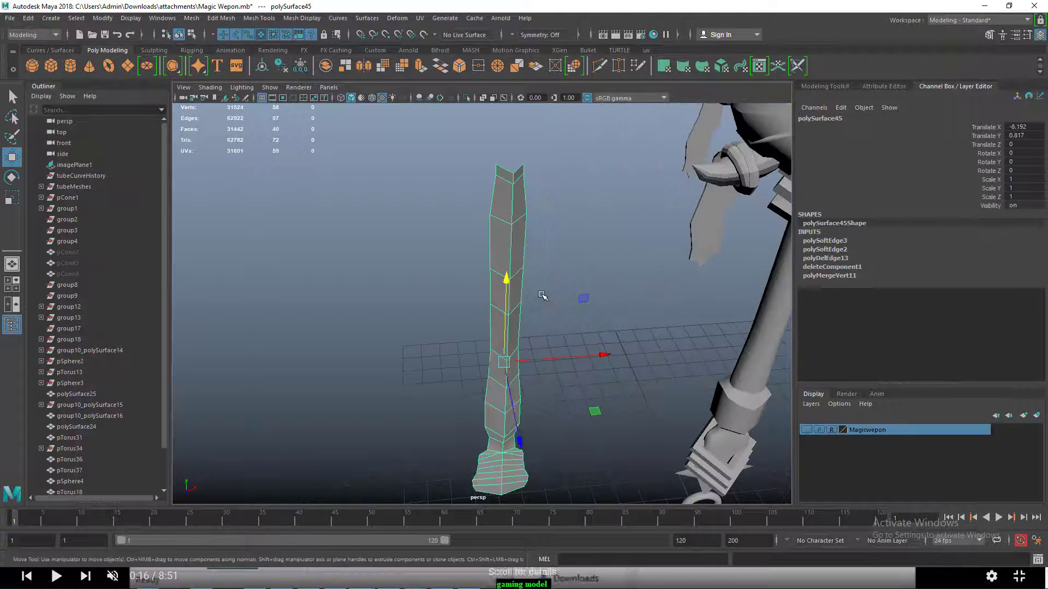
right_click_drag(549, 295, 540, 314)
left_click(516, 292)
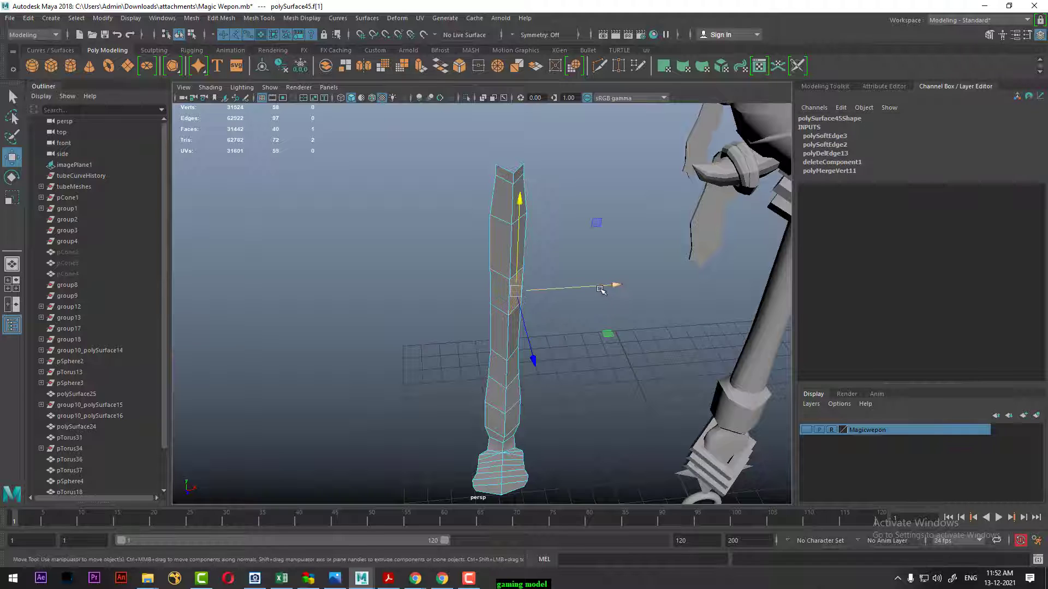
left_click_drag(601, 289, 495, 353, "alt")
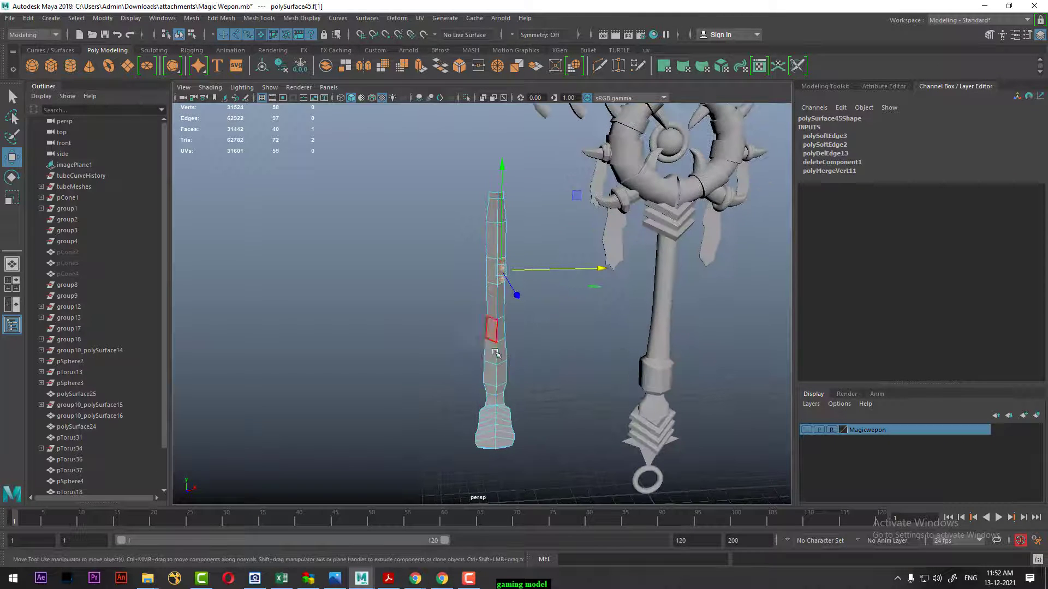
right_click_drag(491, 267, 546, 247)
left_click(398, 375)
right_click(421, 329, "shift")
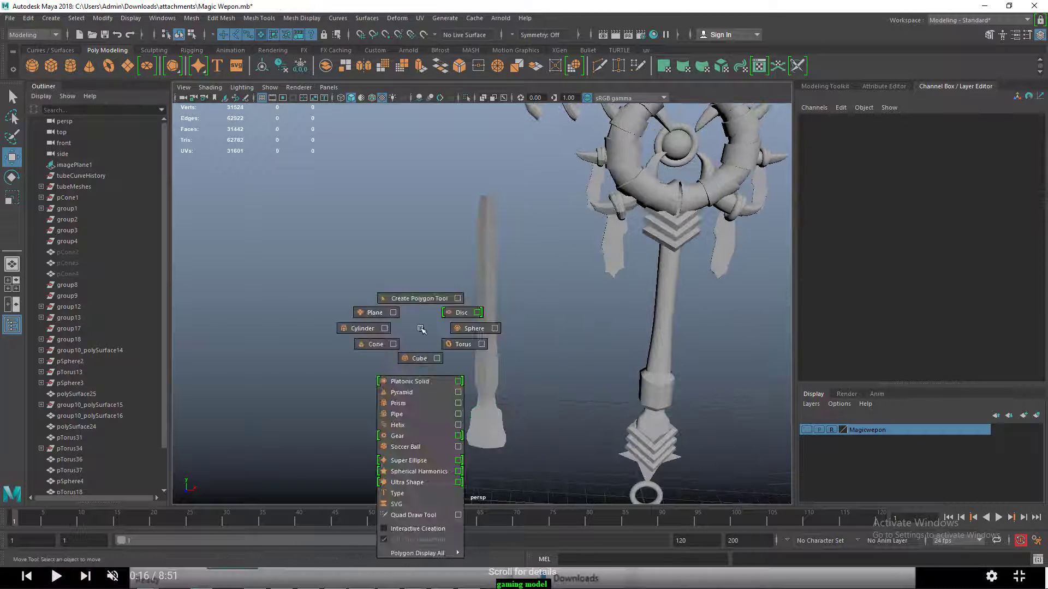
- Create a cylinder left of the staff with Subdivisions Axis set to 4
left_click(373, 328)
left_click_drag(619, 465, 627, 424, "alt")
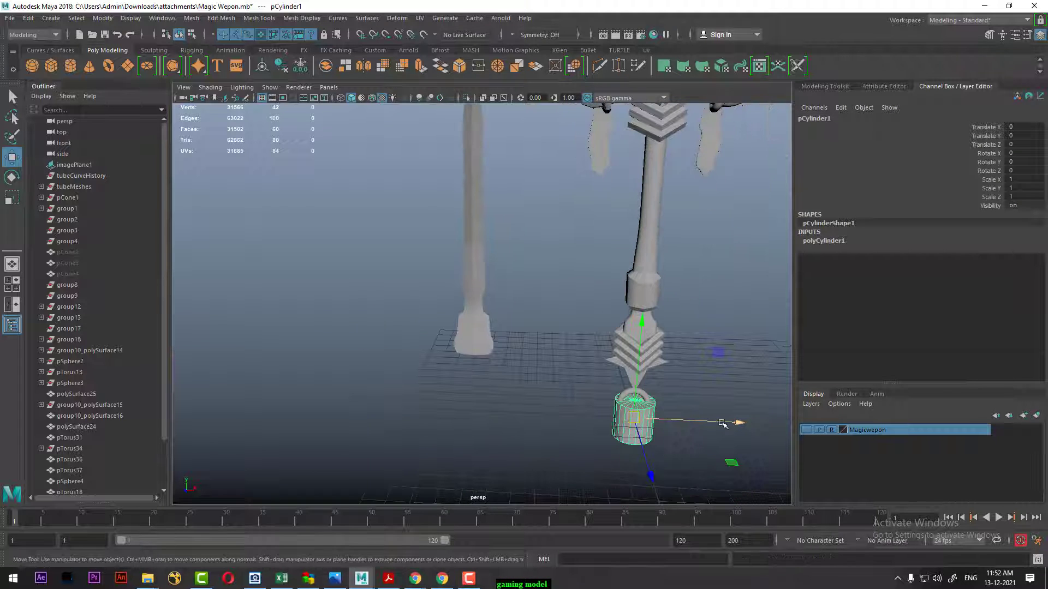
left_click_drag(722, 423, 420, 399)
left_click(839, 243)
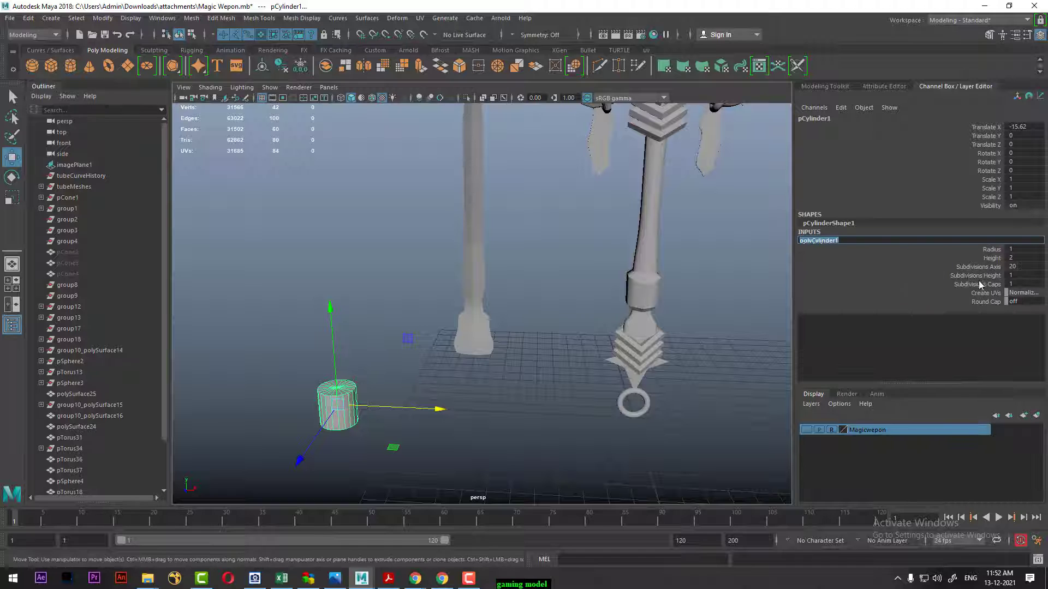
double_click(1036, 267)
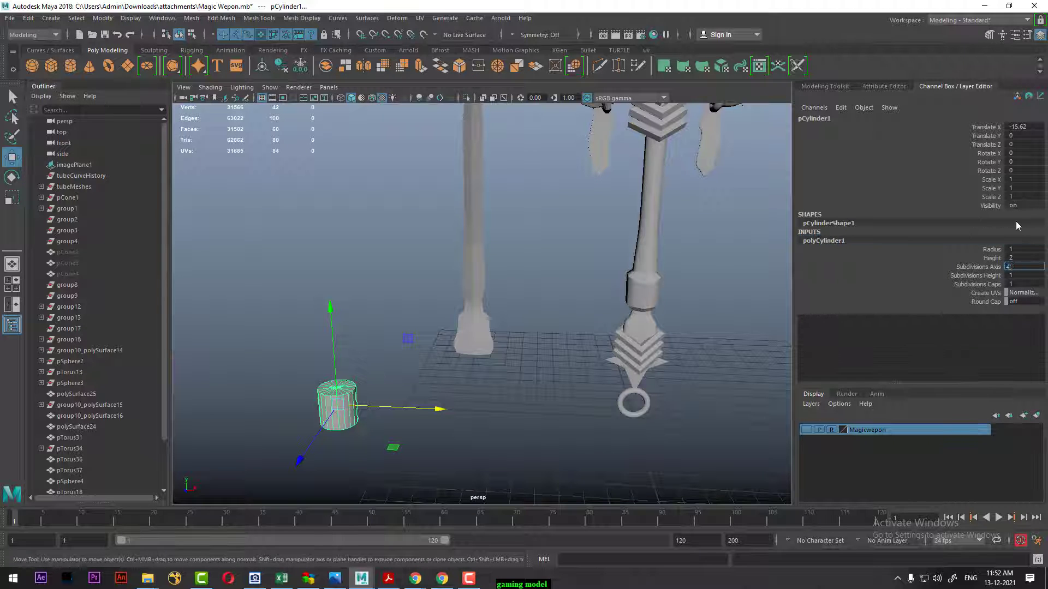
key("Return")
- Copy-paste the box, move the copy further left and set its Subdivisions Axis to 8
left_click_drag(337, 409, 333, 375, "alt")
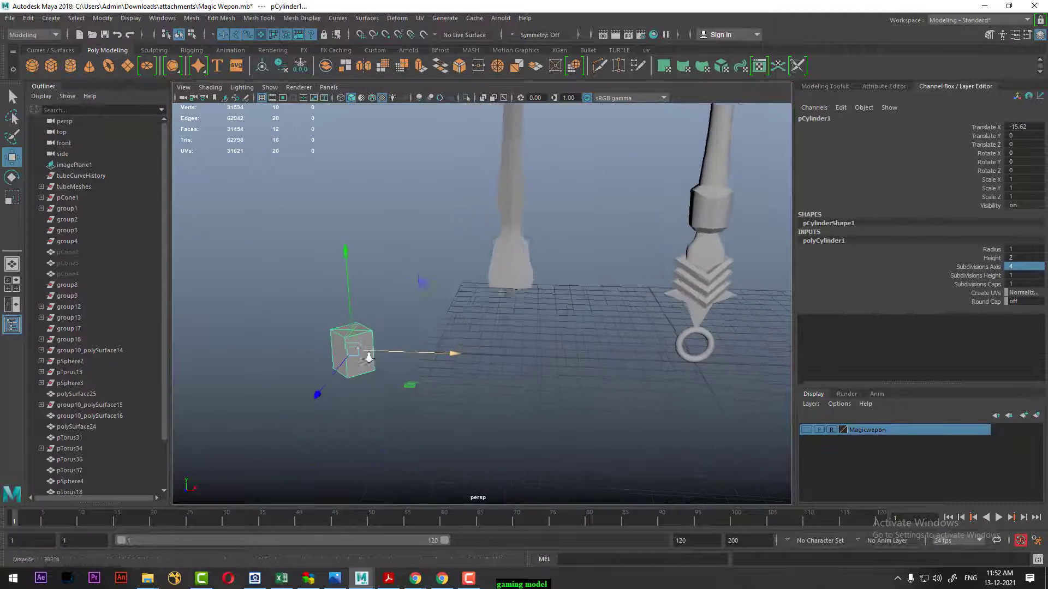
left_click(333, 375)
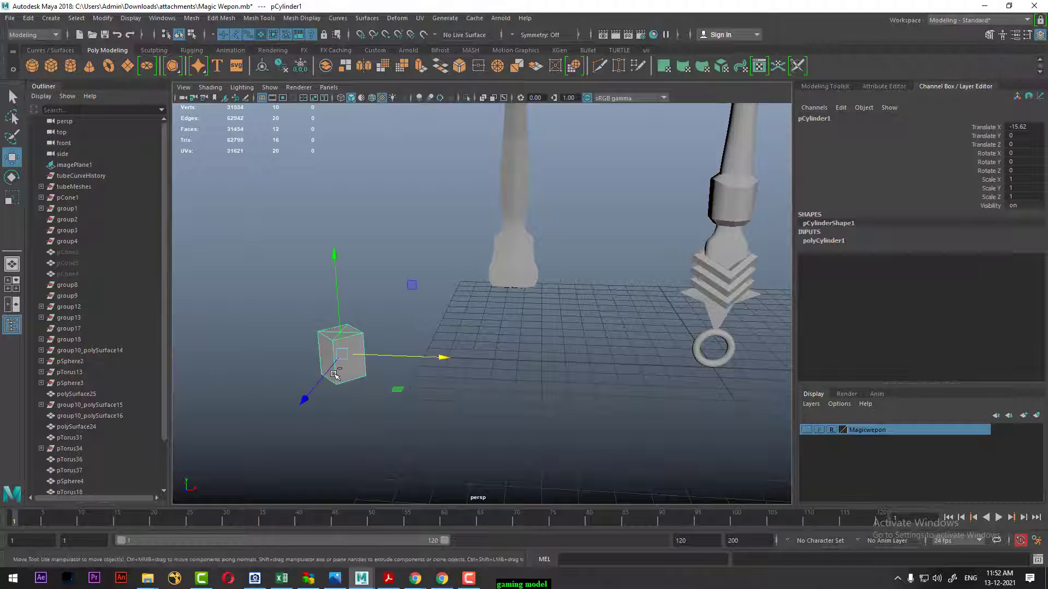
key("ctrl+c")
key("ctrl+v")
left_click(363, 355)
mouse_move(363, 355)
left_mouse_down()
mouse_move(258, 356)
mouse_move(306, 361)
left_mouse_up()
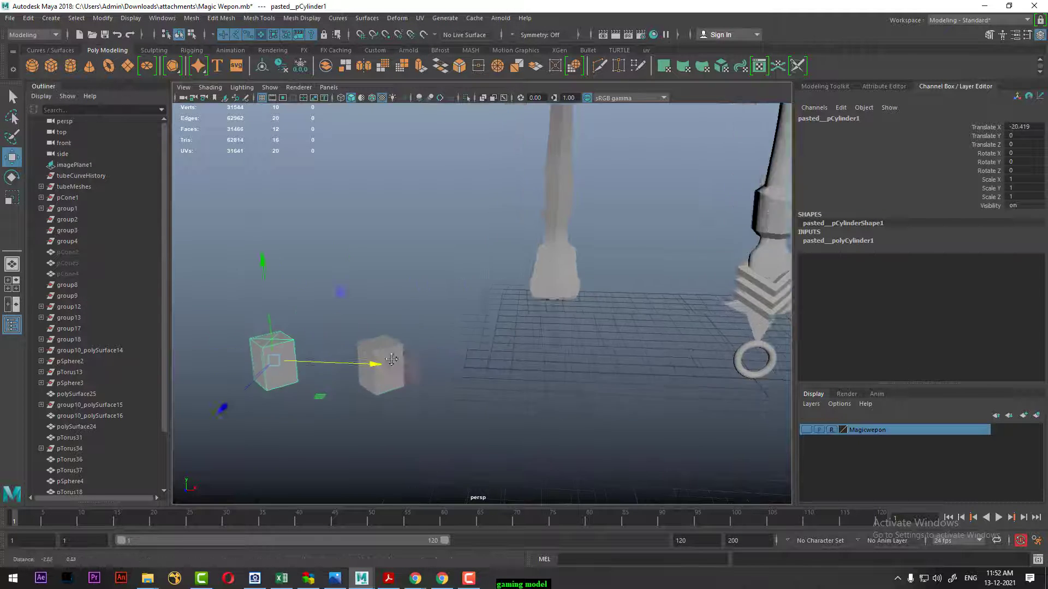
left_click(848, 242)
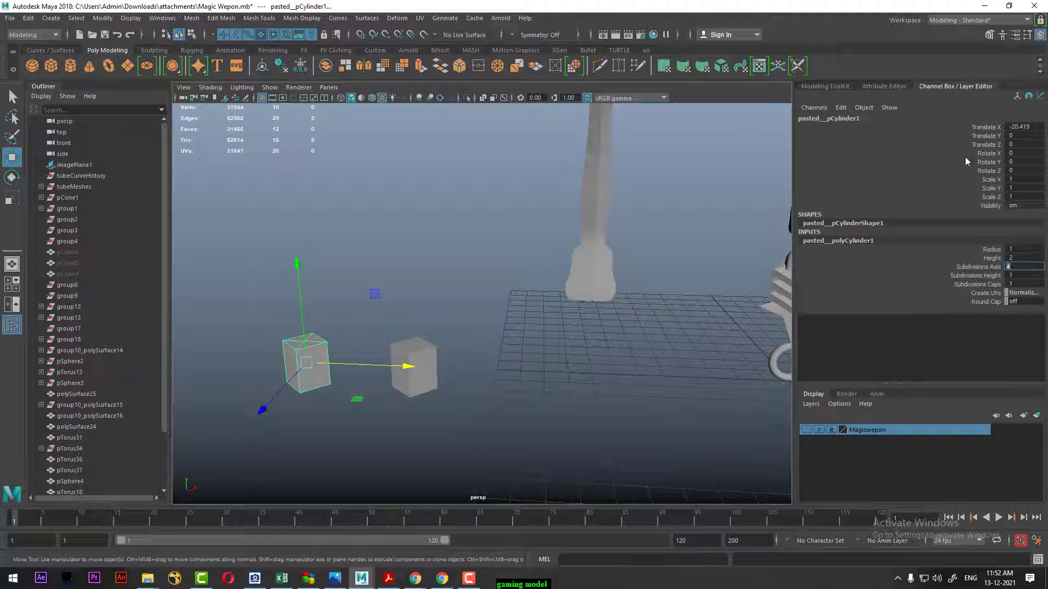
type("8")
key("Return")
mouse_move(416, 260)
left_mouse_down("alt")
mouse_move(386, 311)
mouse_move(484, 260)
mouse_move(493, 320)
left_mouse_up("alt")
- Select both cylinders and scale them taller
left_click(492, 320)
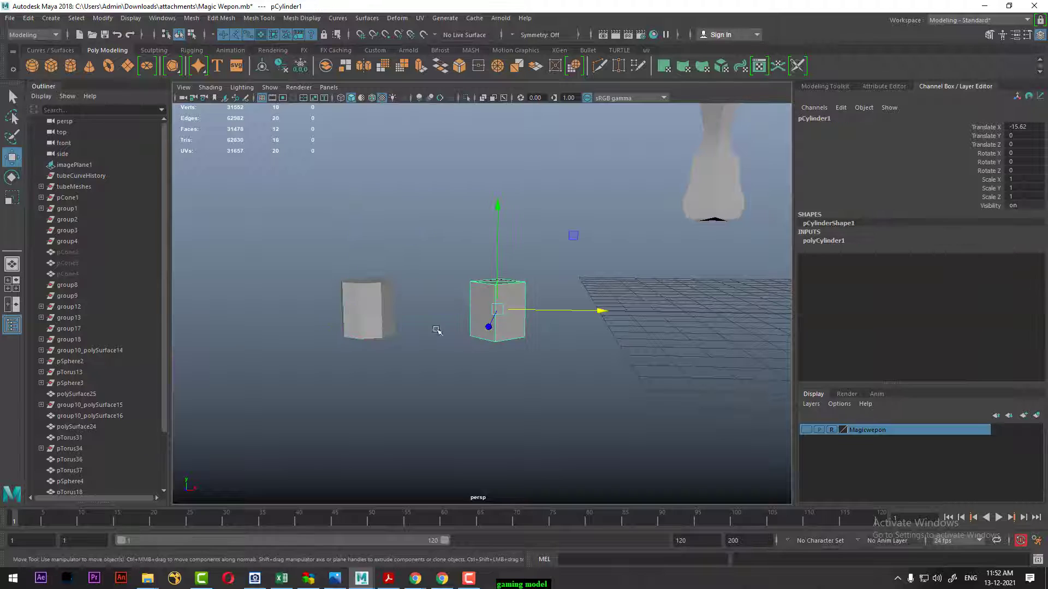
left_click(378, 312, "shift")
key("r")
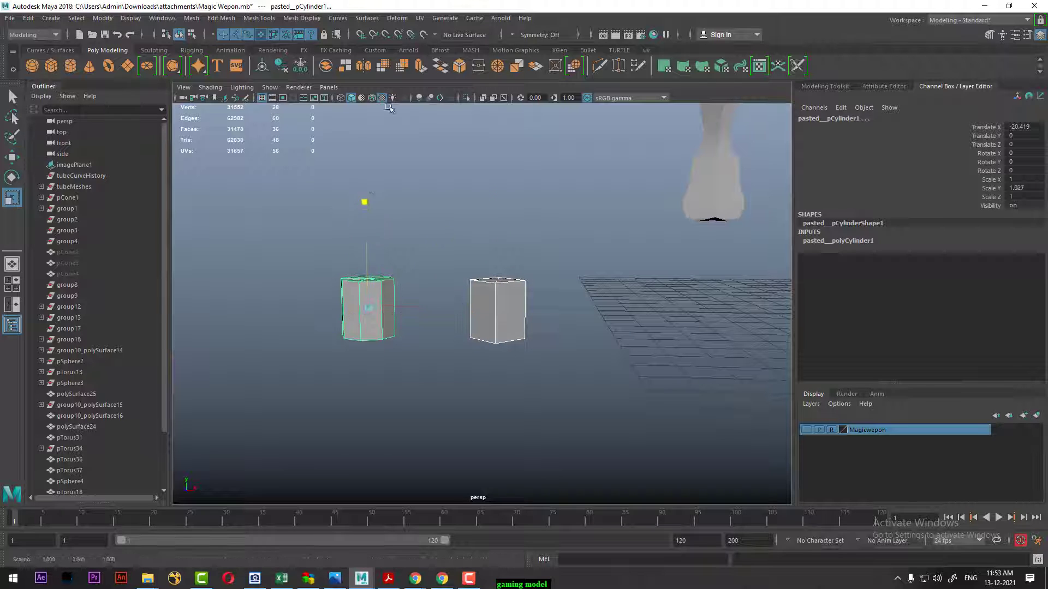
left_click_drag(365, 208, 439, 340)
left_click_drag(362, 208, 365, 142)
scroll(568, 273, "down", 3)
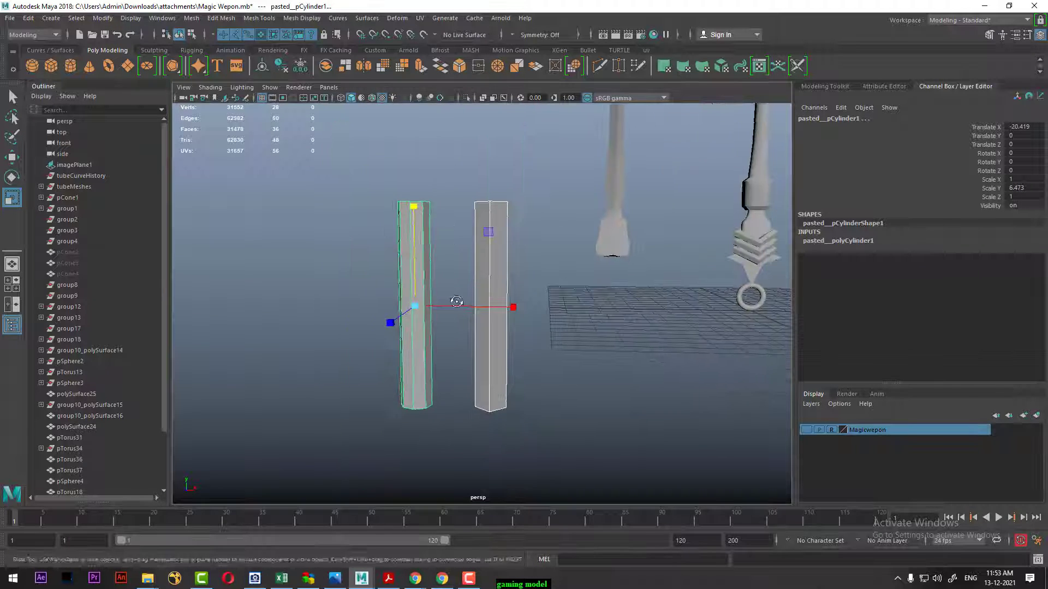
right_click_drag(569, 265, 567, 295)
- Check the top and perspective views, then soften a vertical pillar edge and clear the selection
key("space")
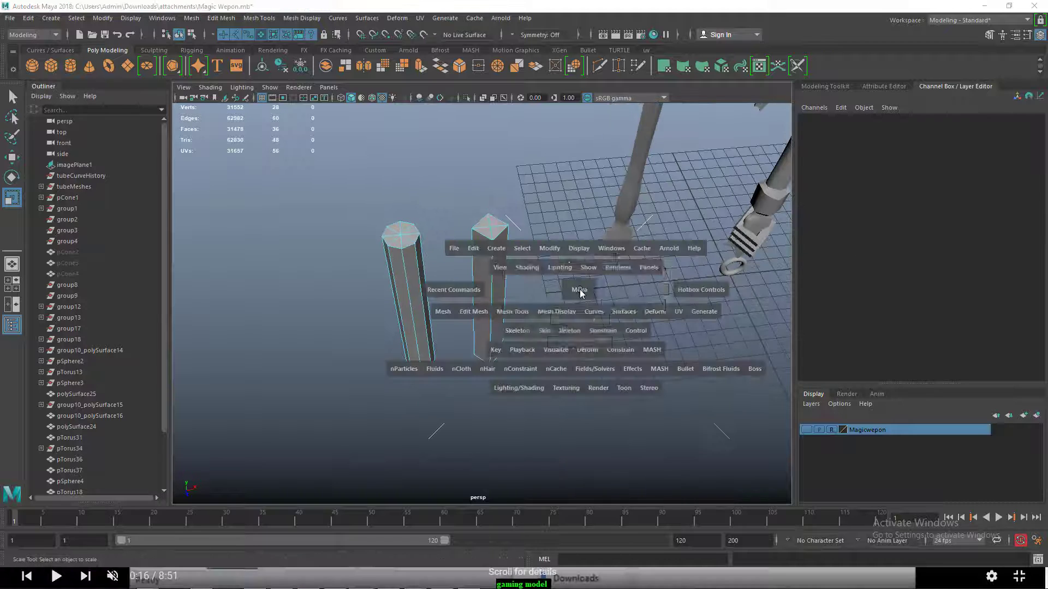
left_click_drag(511, 297, 511, 295)
key("space")
mouse_move(517, 352)
left_mouse_down()
mouse_move(513, 376)
mouse_move(513, 305)
left_mouse_up()
right_click_drag(496, 240, 527, 260)
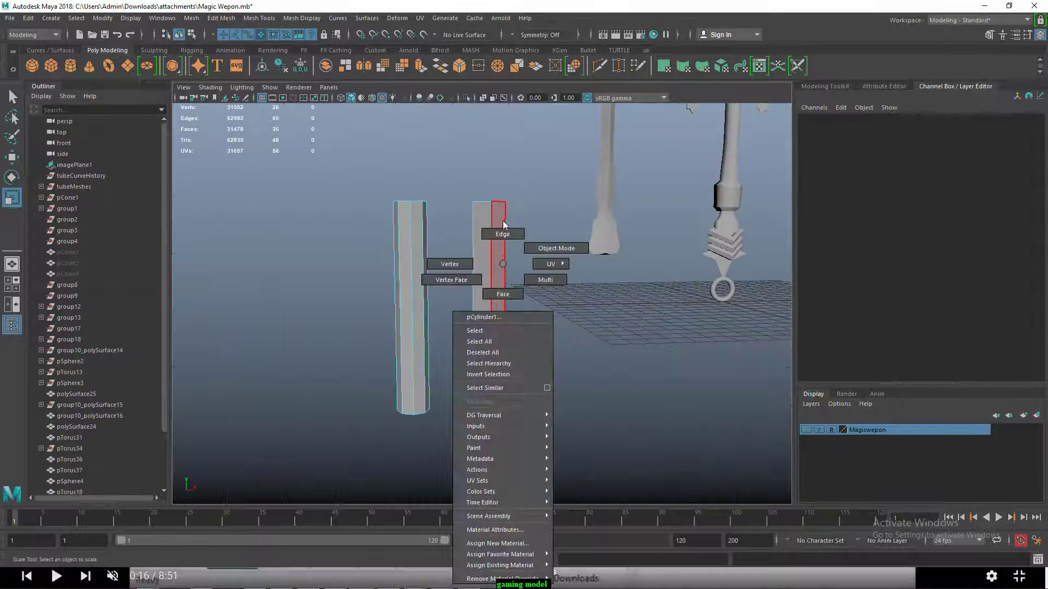
left_click(489, 298)
right_click_drag(487, 303, 556, 281, "shift")
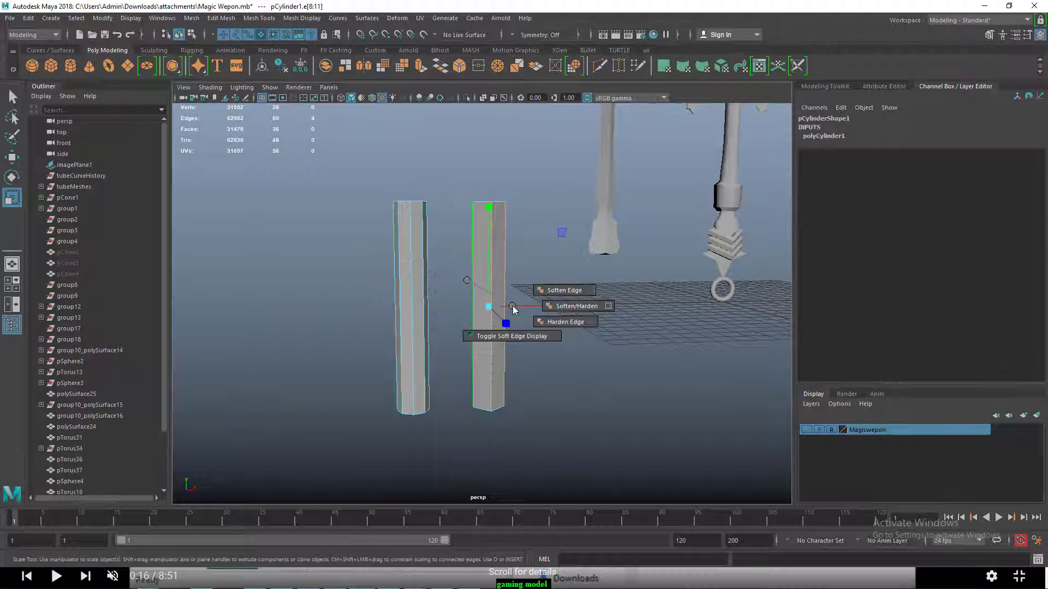
left_click_drag(552, 376, 601, 403, "alt")
left_click(577, 393)
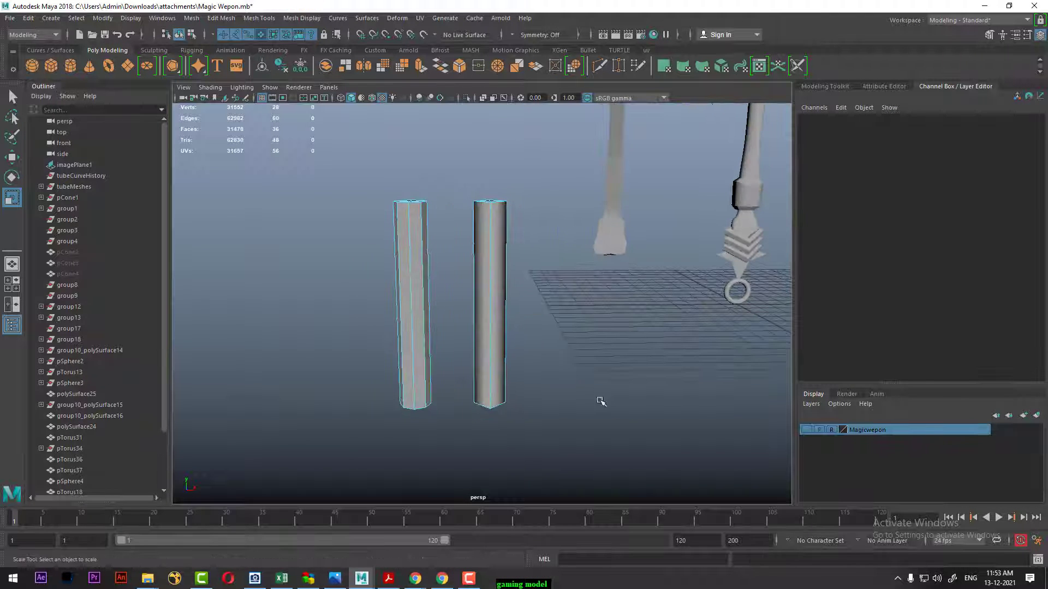
scroll(545, 240, "up", 5)
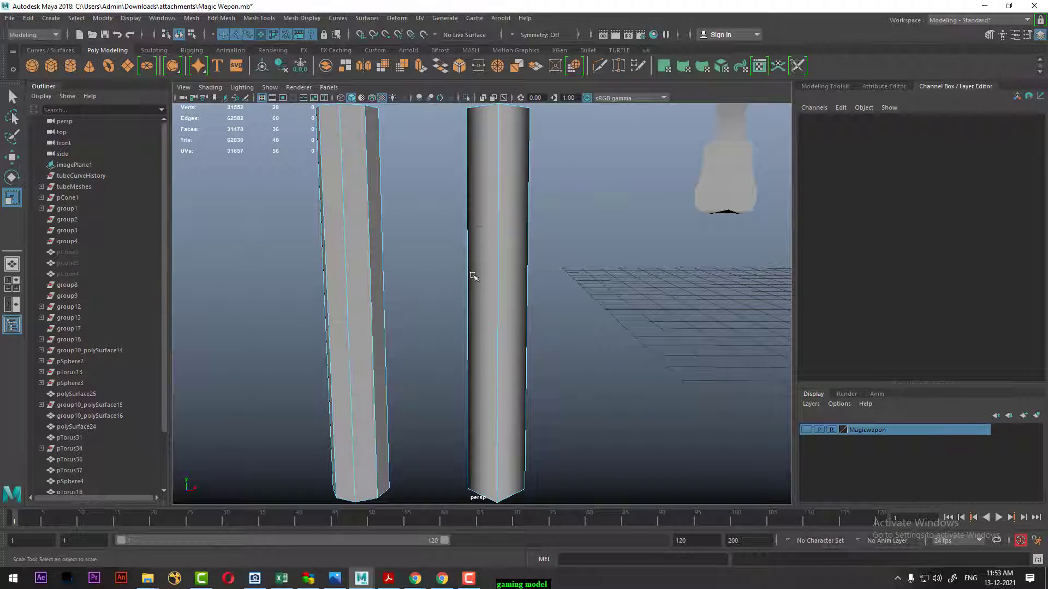
left_click_drag(407, 388, 402, 378, "alt")
- Soften the left column's vertical edge loop so it shades smoothly
double_click(385, 269)
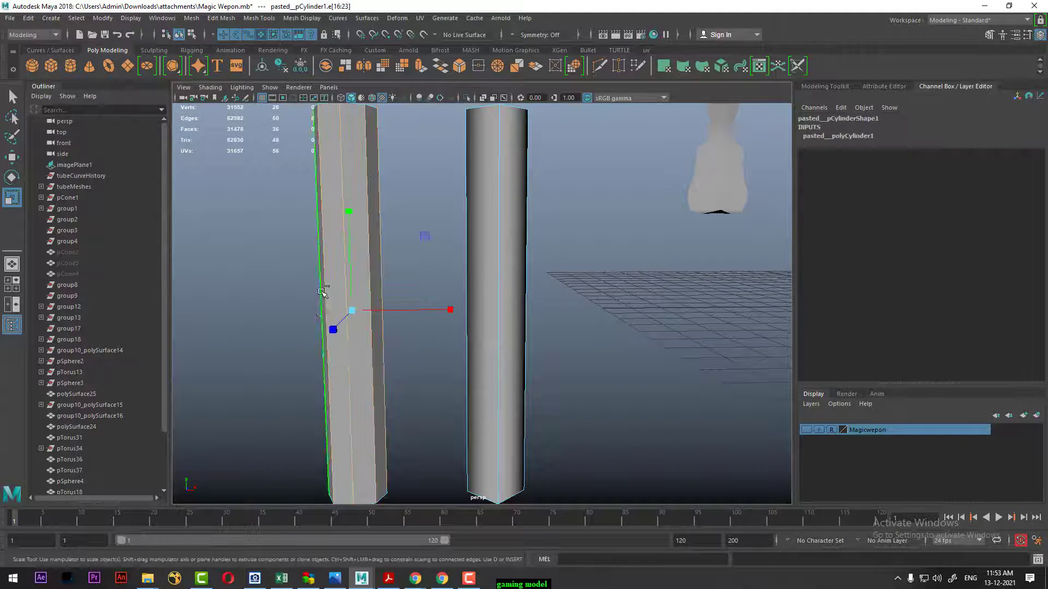
right_click_drag(327, 273, 428, 285, "shift")
left_click(573, 281)
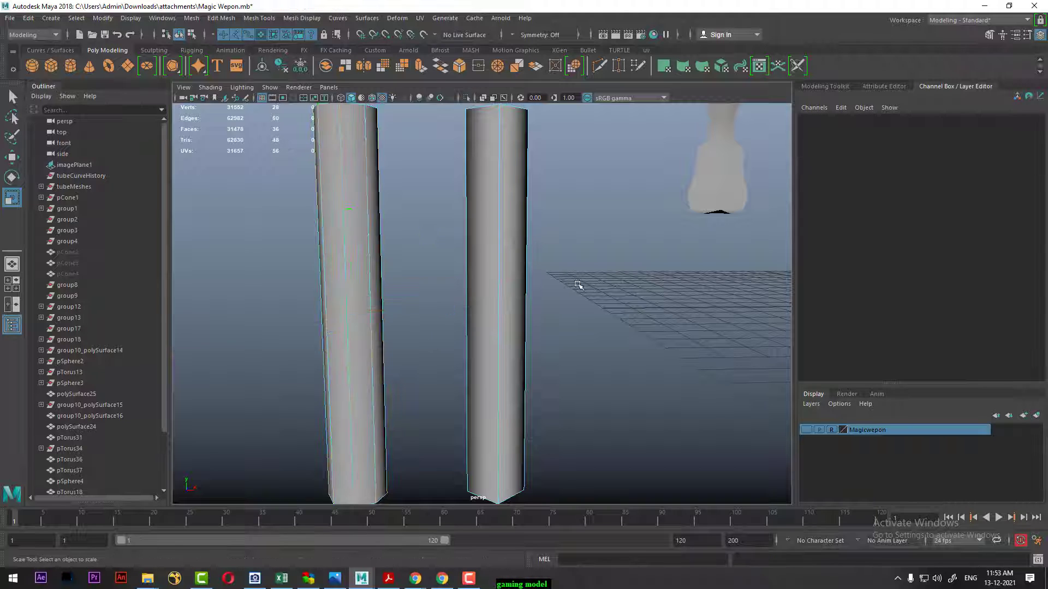
mouse_move(573, 280)
left_mouse_down("alt")
mouse_move(556, 328)
mouse_move(578, 243)
mouse_move(535, 243)
left_mouse_up("alt")
- Check both columns' faces from the top view, then frame the whole staff in perspective
key("space")
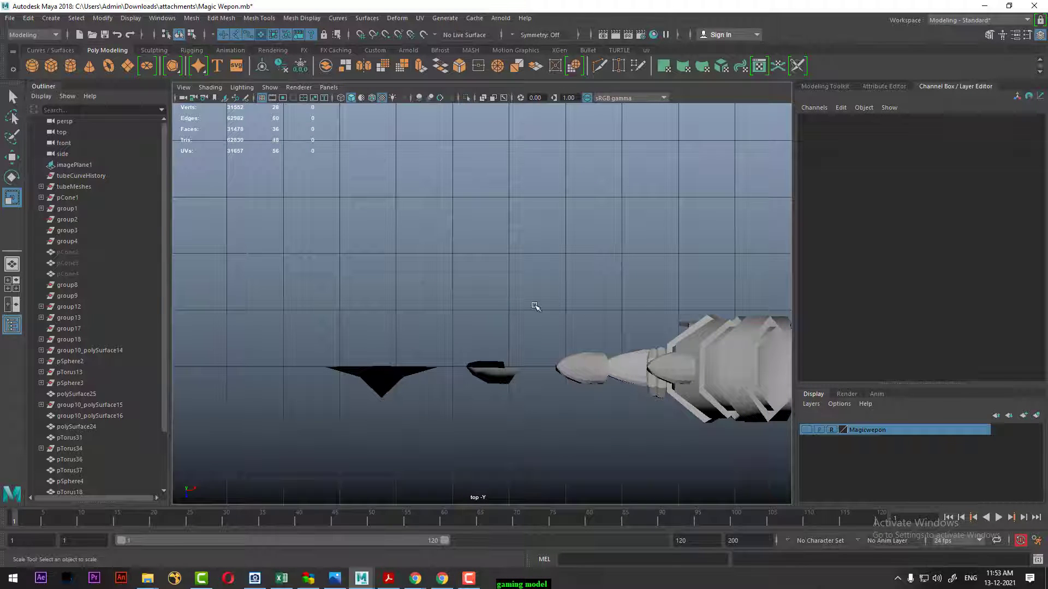
scroll(535, 306, "down", 3)
scroll(537, 308, "up", 1)
key("space")
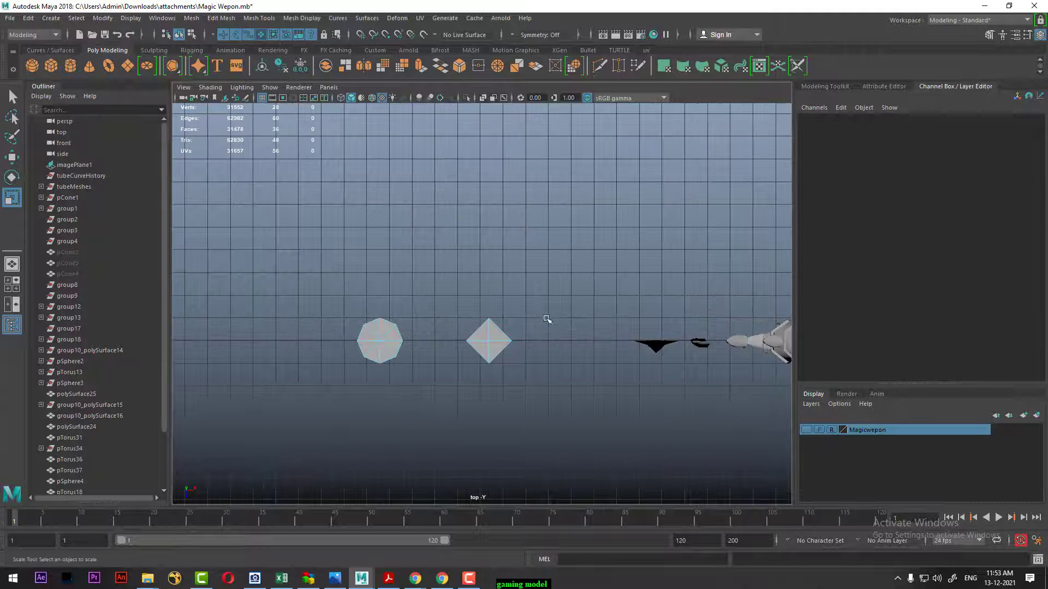
left_click_drag(312, 336, 313, 335)
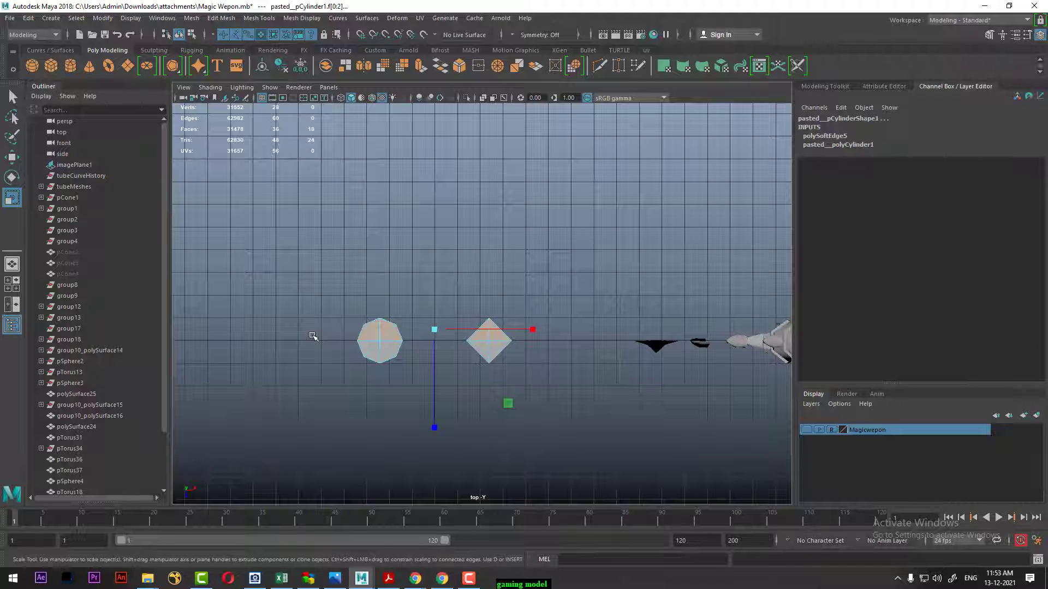
left_click(312, 336)
key("space")
left_click_drag(479, 327, 475, 240)
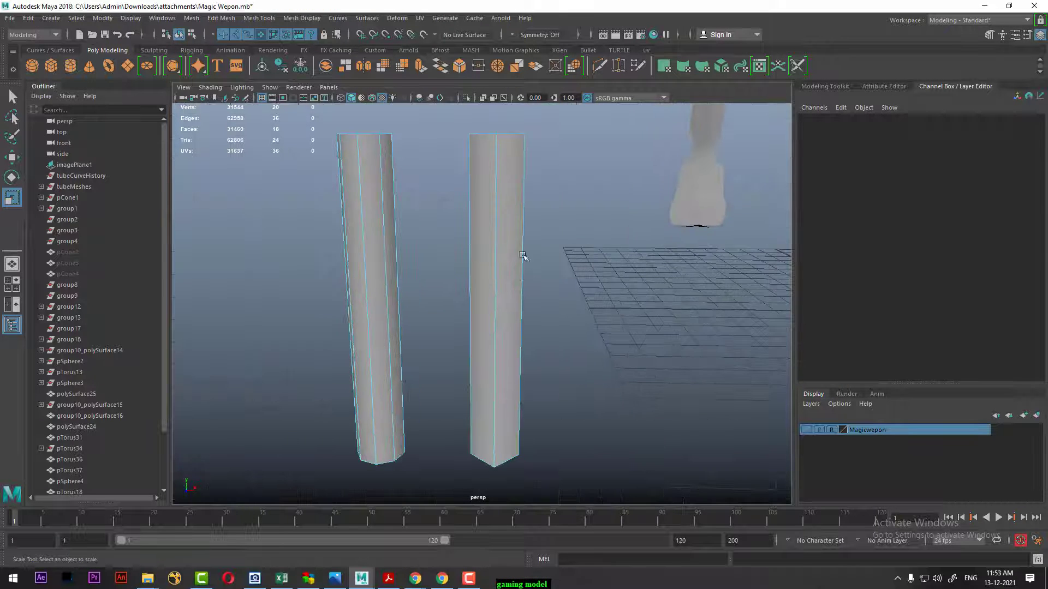
mouse_move(515, 287)
left_mouse_down("alt")
mouse_move(479, 292)
mouse_move(516, 290)
mouse_move(490, 232)
left_mouse_up("alt")
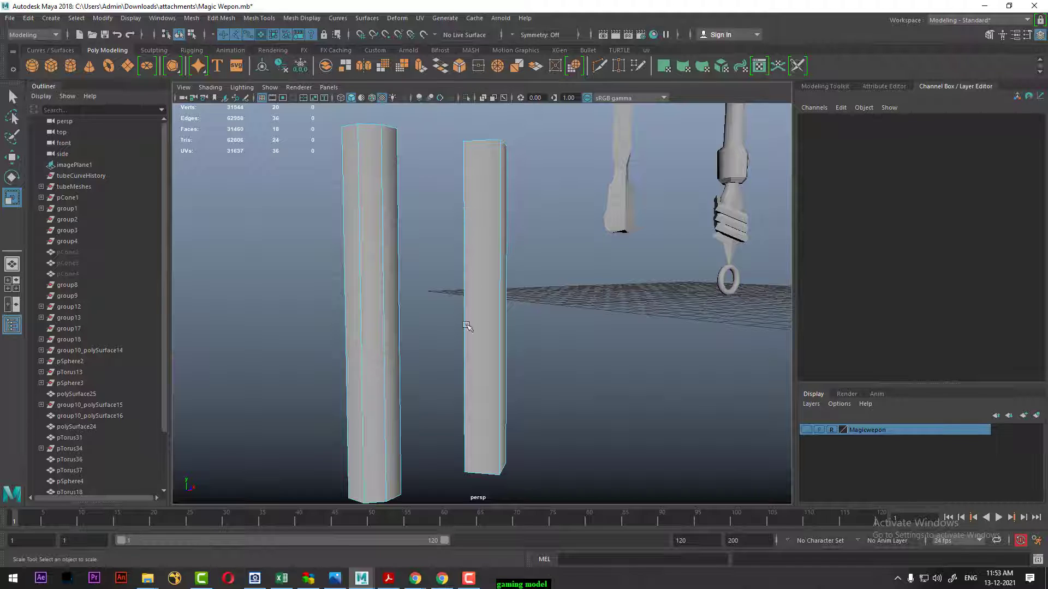
mouse_move(517, 249)
left_mouse_down("alt")
mouse_move(440, 224)
mouse_move(480, 246)
left_mouse_up("alt")
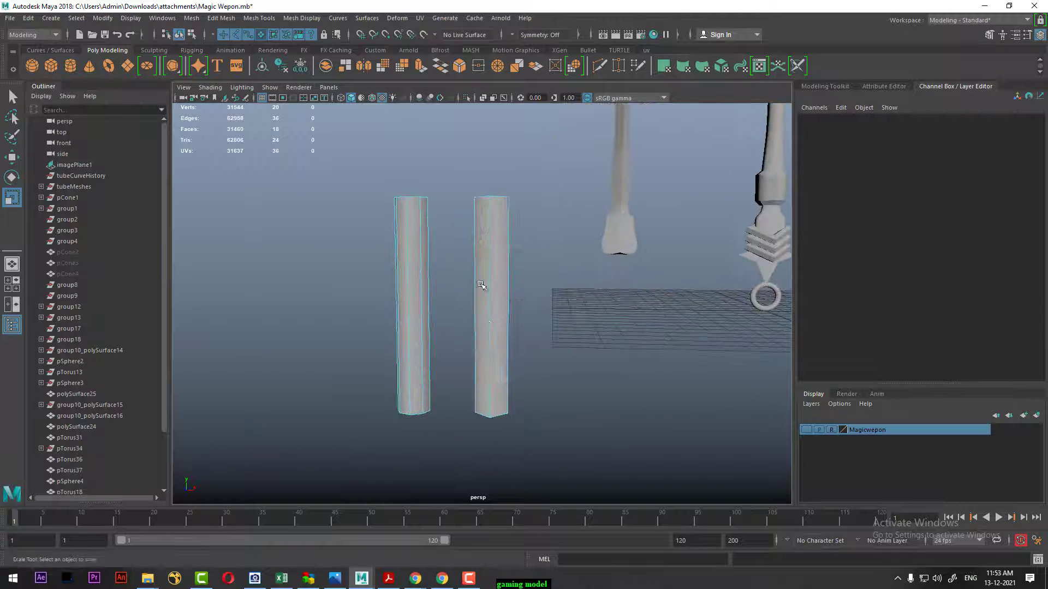
right_click_drag(481, 245, 548, 194)
mouse_move(548, 195)
left_mouse_down("alt")
mouse_move(475, 374)
mouse_move(604, 344)
mouse_move(595, 311)
mouse_move(636, 273)
left_mouse_up("alt")
- Select the ring segment polySurface34 and an edge loop on it
right_click_drag(635, 273, 558, 357, "alt")
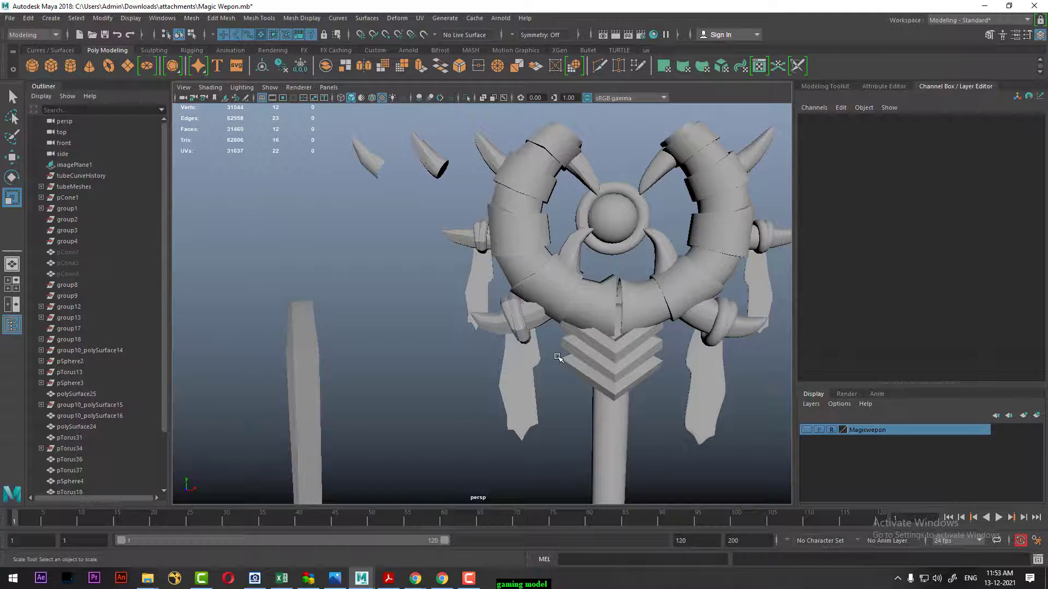
left_click(533, 290)
mouse_move(483, 357)
left_mouse_down("alt")
mouse_move(616, 262)
mouse_move(588, 320)
mouse_move(561, 338)
mouse_move(519, 343)
mouse_move(528, 350)
left_mouse_up("alt")
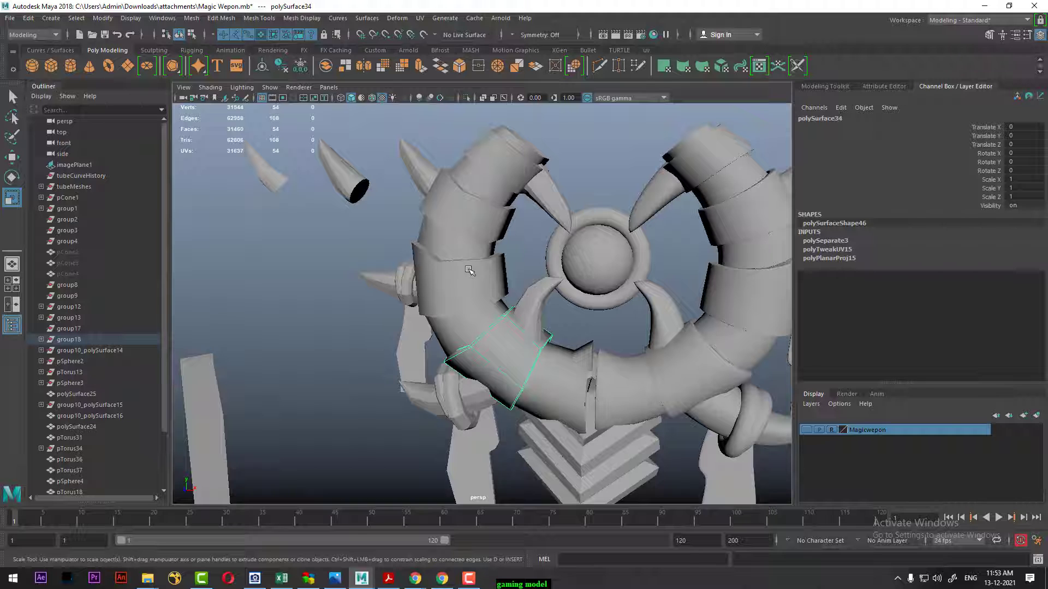
right_click_drag(470, 285, 534, 349, "alt")
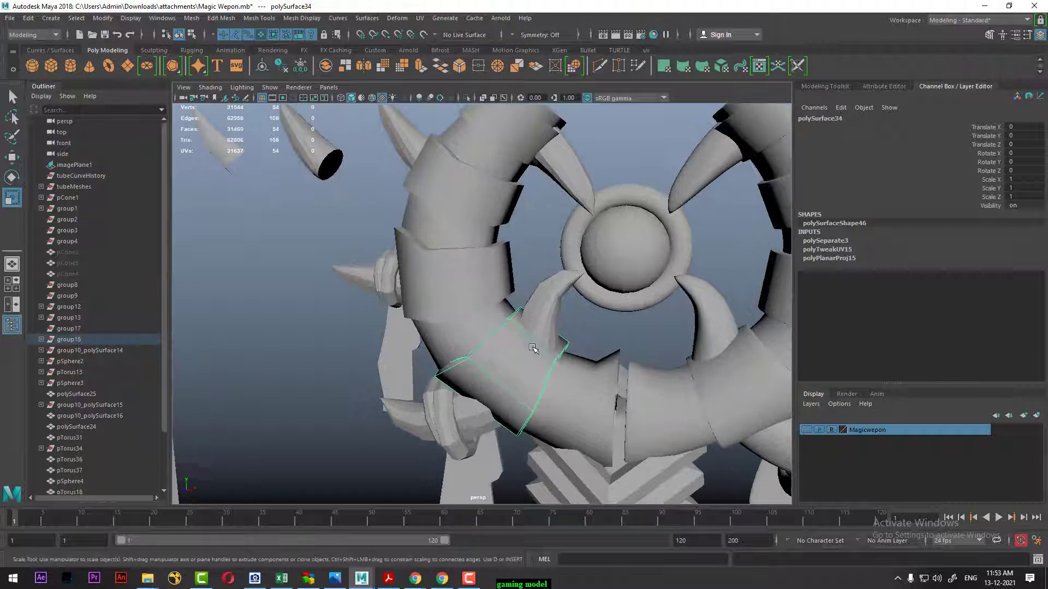
right_click_drag(528, 264, 538, 283)
left_click(532, 335)
left_click_drag(532, 335, 520, 307, "alt")
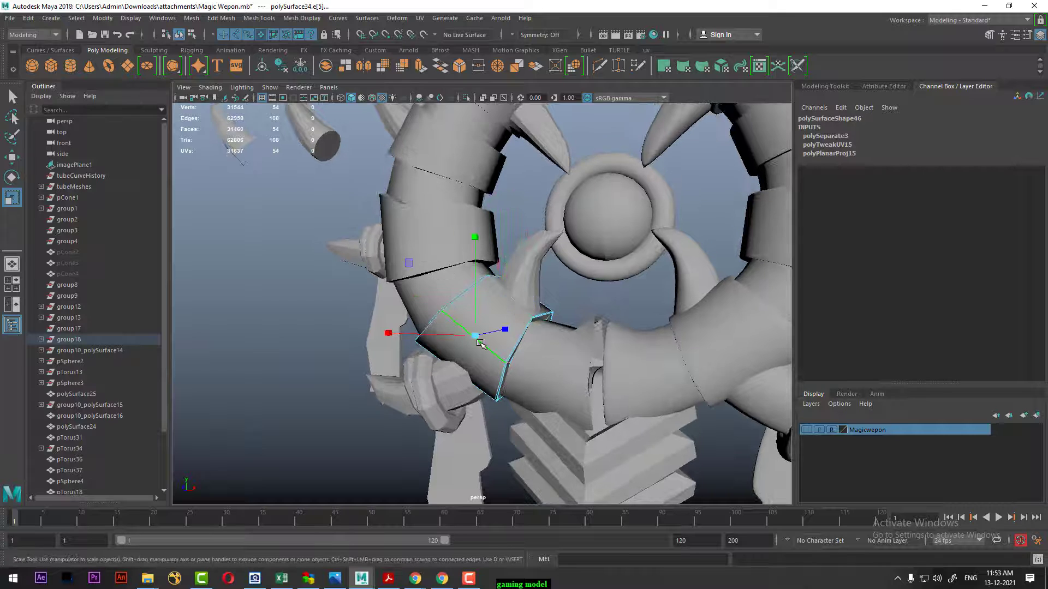
mouse_move(518, 304)
right_mouse_down("shift")
mouse_move(507, 286)
mouse_move(532, 325)
right_mouse_up("shift")
key("w")
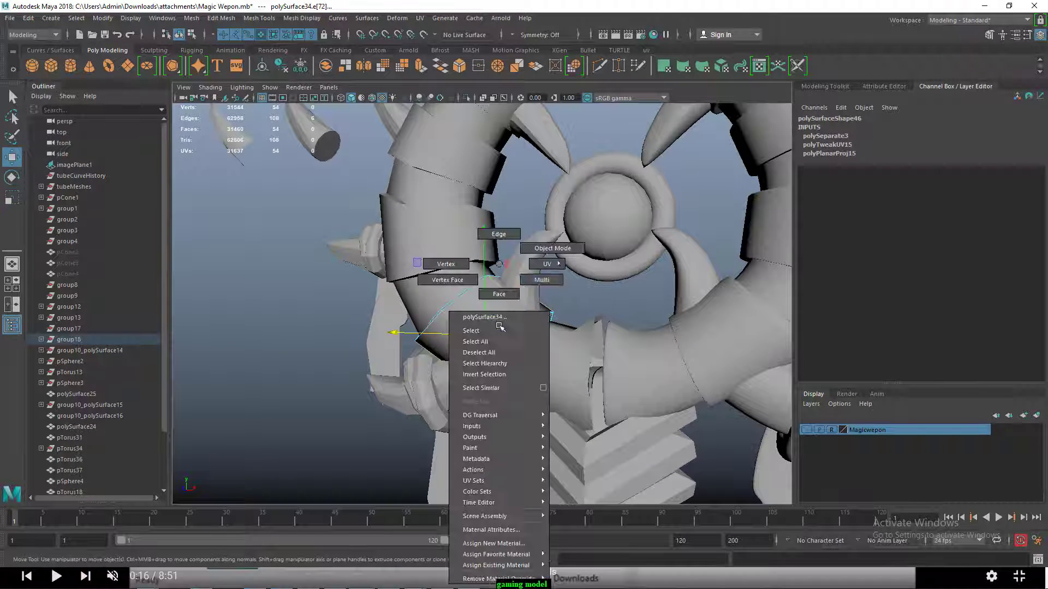
scroll(518, 314, "down", 3)
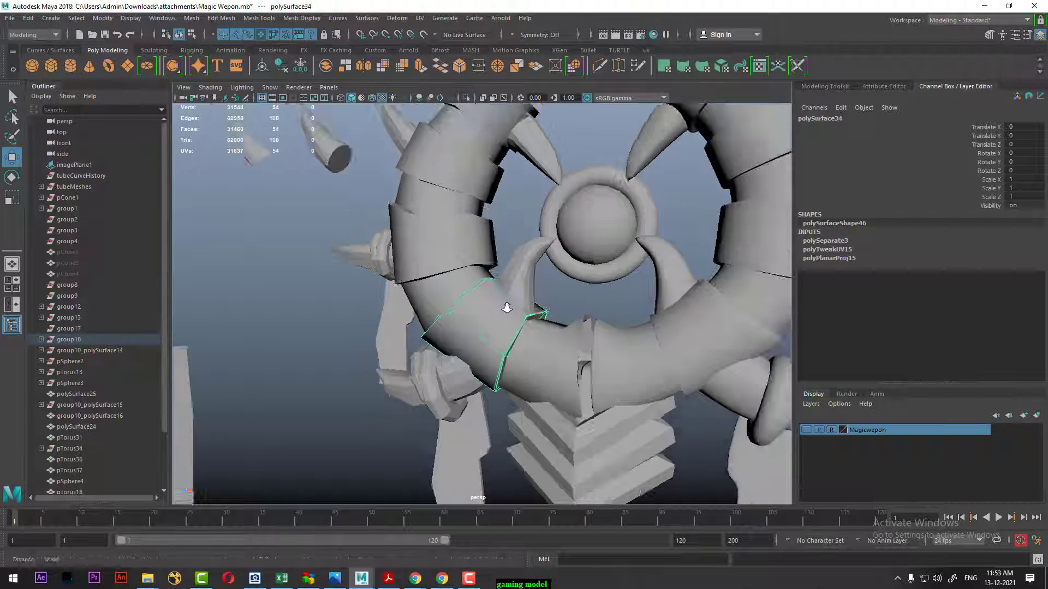
scroll(503, 304, "down", 4)
- Centre the ring segment's pivot and duplicate it as polySurface46
left_click(94, 22)
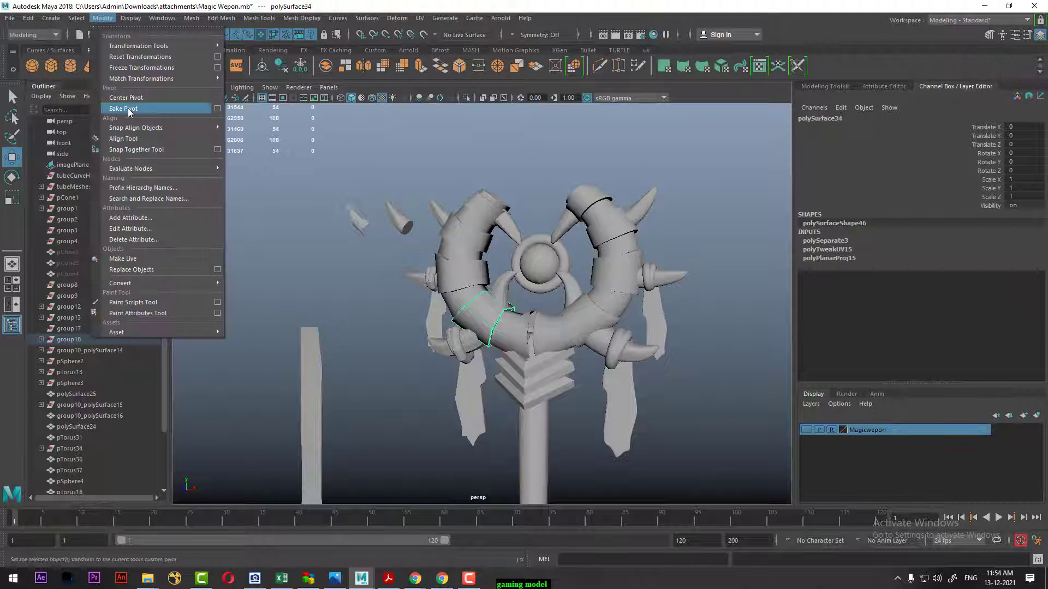
left_click(131, 107)
key("ctrl+d")
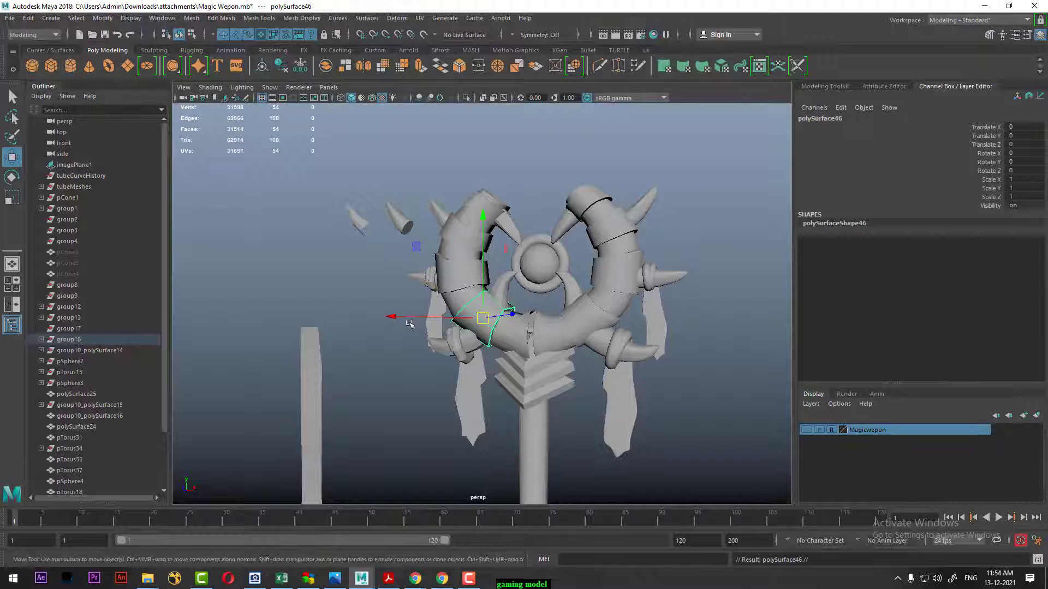
- Move the copy left of the weapon and place a second copy on the staff post
left_click_drag(494, 330, 292, 338)
middle_click_drag(292, 338, 337, 299, "alt")
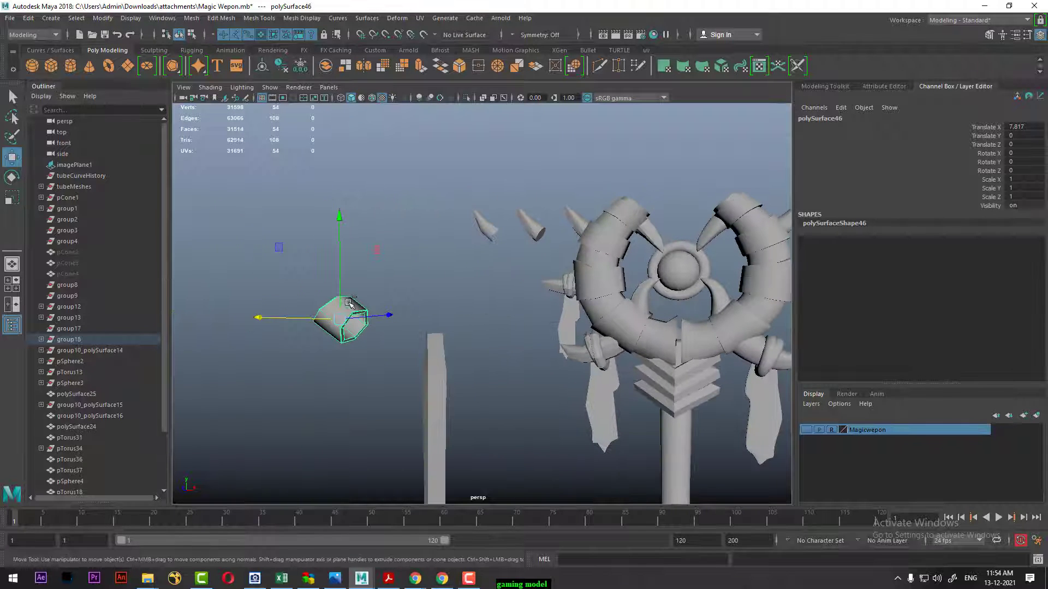
key("ctrl+d")
mouse_move(283, 320)
left_mouse_down()
mouse_move(382, 322)
mouse_move(363, 365)
mouse_move(349, 339)
mouse_move(414, 328)
left_mouse_up()
left_click(349, 338)
mouse_move(415, 327)
right_mouse_down("alt")
mouse_move(490, 310)
mouse_move(497, 265)
right_mouse_up("alt")
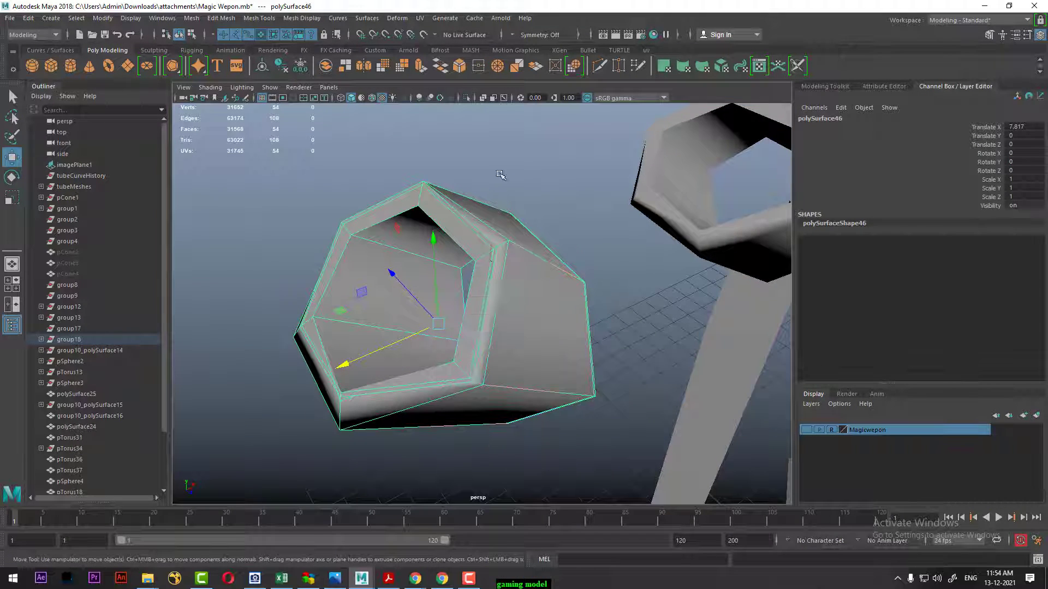
- Delete an edge on the copied segment and slide an edge loop along its surface
key("F10")
left_click(496, 266)
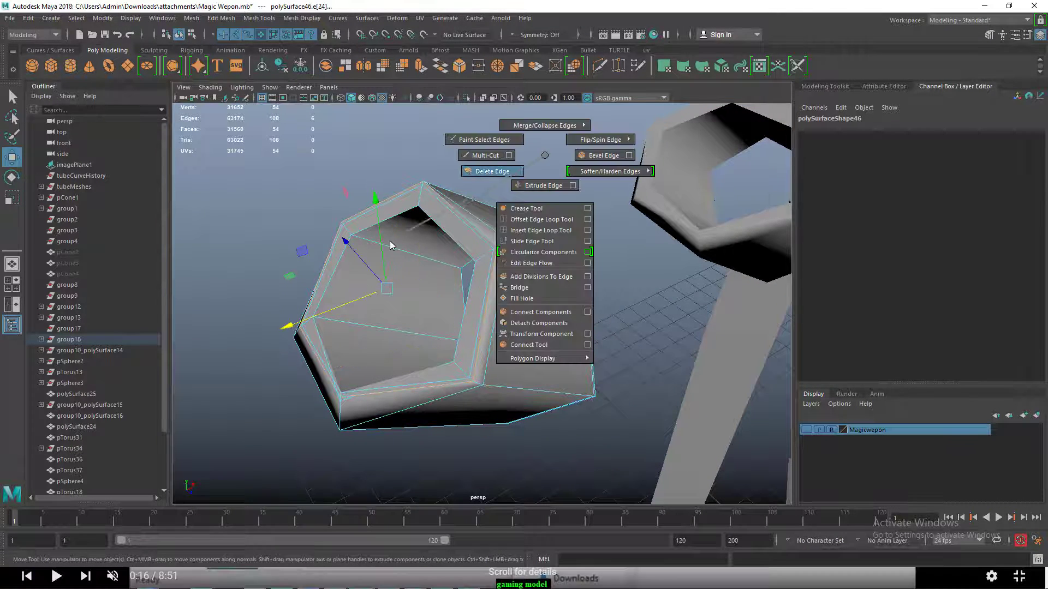
right_click_drag(540, 164, 491, 172, "shift")
mouse_move(483, 262)
left_mouse_down("alt")
mouse_move(406, 256)
mouse_move(459, 290)
left_mouse_up("alt")
left_click(360, 244)
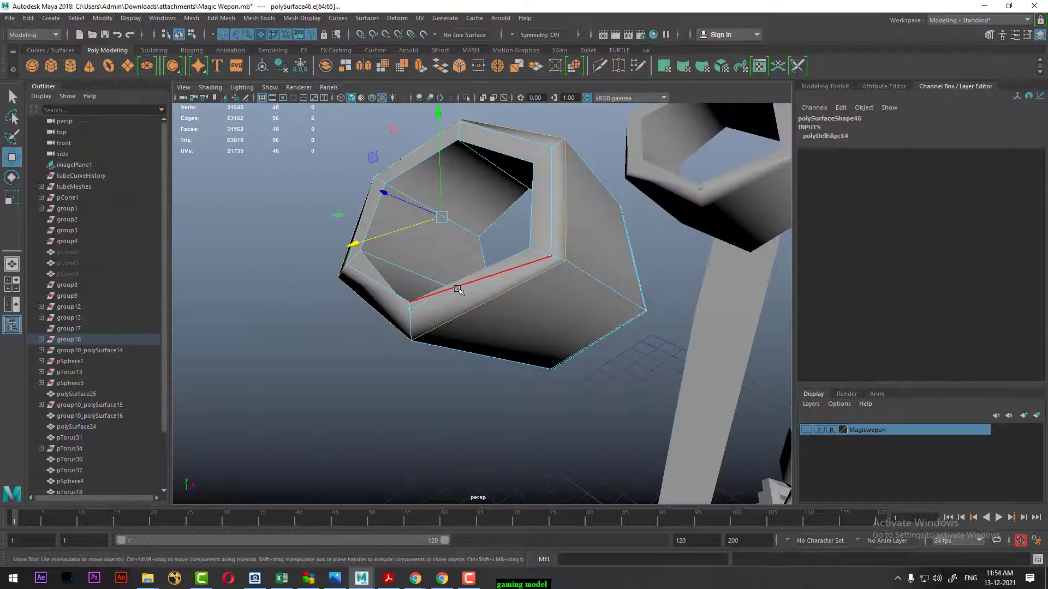
left_click(459, 290)
left_click(563, 244)
left_click_drag(564, 244, 494, 190, "alt")
right_click_drag(495, 191, 491, 280, "shift")
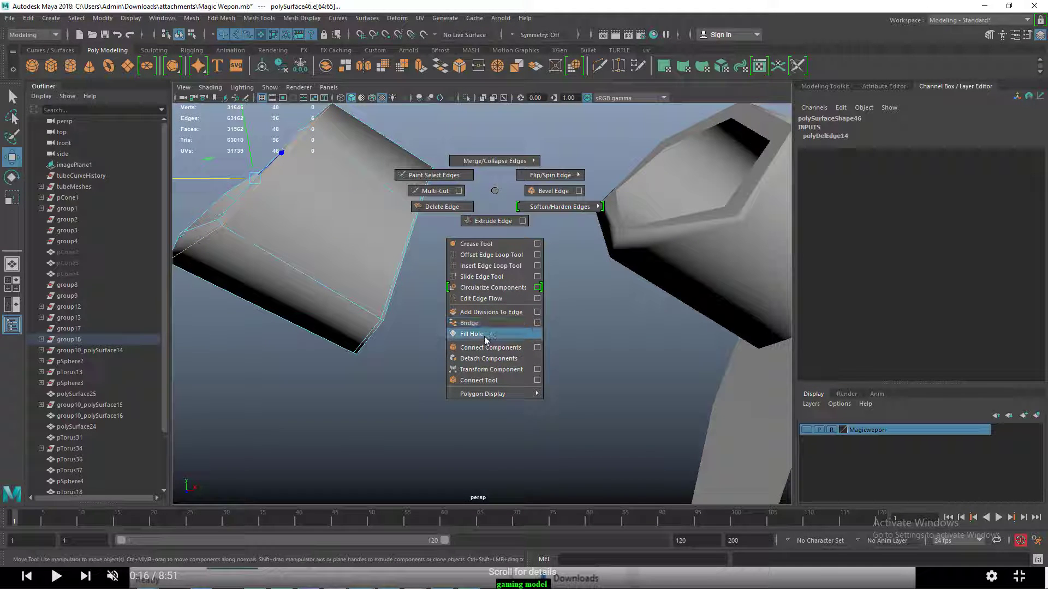
left_click(482, 277)
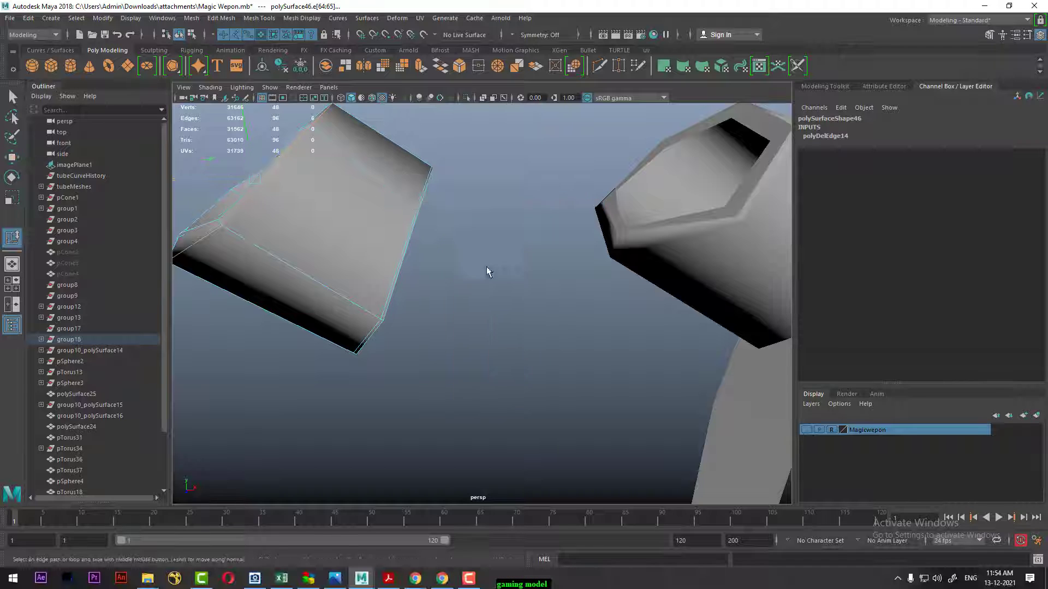
middle_click_drag(460, 237, 466, 242)
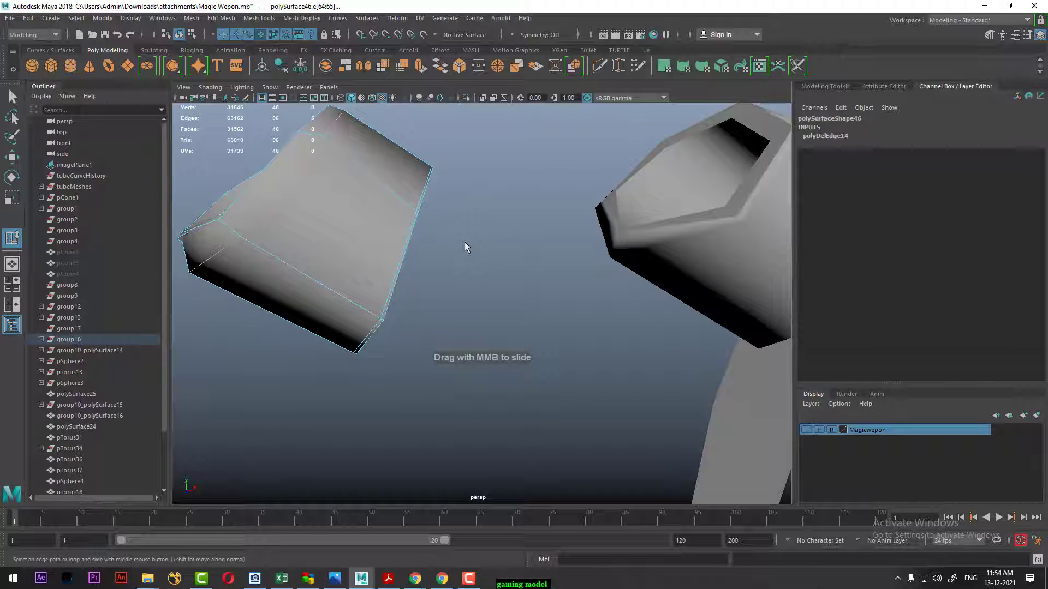
- Delete two more edge loops, trimming the copy to 36 vertices and 72 edges
left_click_drag(466, 247, 399, 254, "alt")
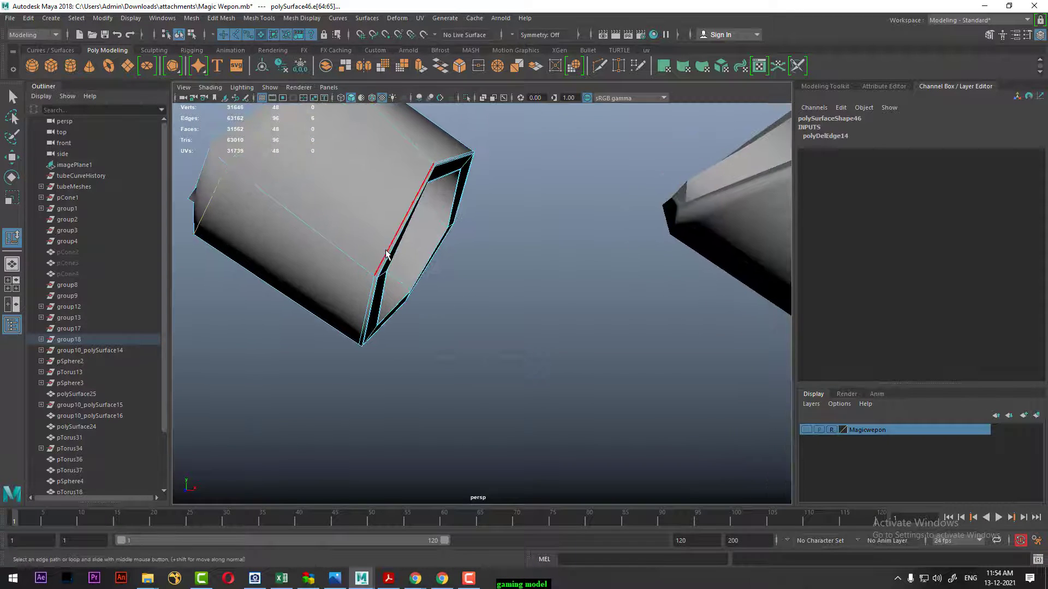
right_click_drag(486, 218, 390, 245, "shift")
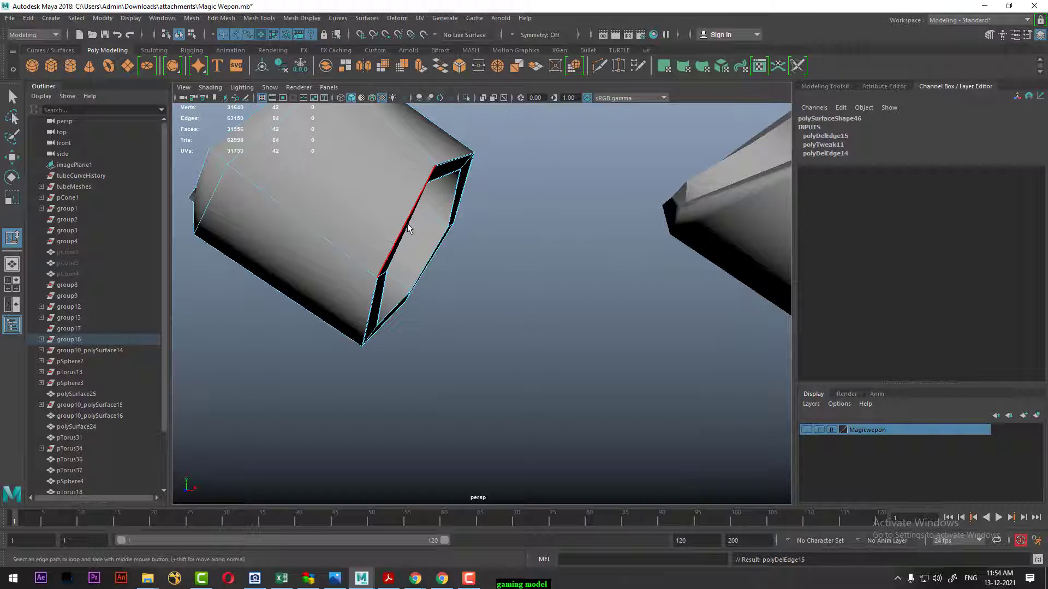
left_click(409, 229)
mouse_move(452, 245)
left_mouse_down("alt")
mouse_move(497, 271)
mouse_move(468, 288)
mouse_move(509, 286)
mouse_move(402, 249)
left_mouse_up("alt")
scroll(518, 278, "up", 2)
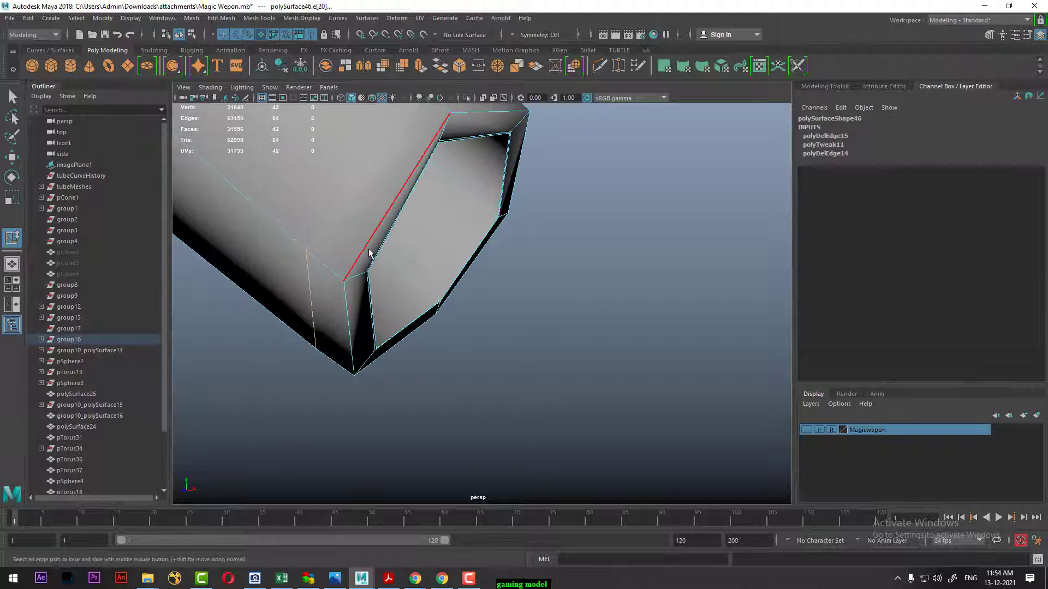
double_click(369, 254)
right_click_drag(542, 222, 546, 197, "shift")
mouse_move(545, 207)
left_mouse_down("alt")
mouse_move(342, 191)
mouse_move(383, 256)
mouse_move(526, 312)
left_mouse_up("alt")
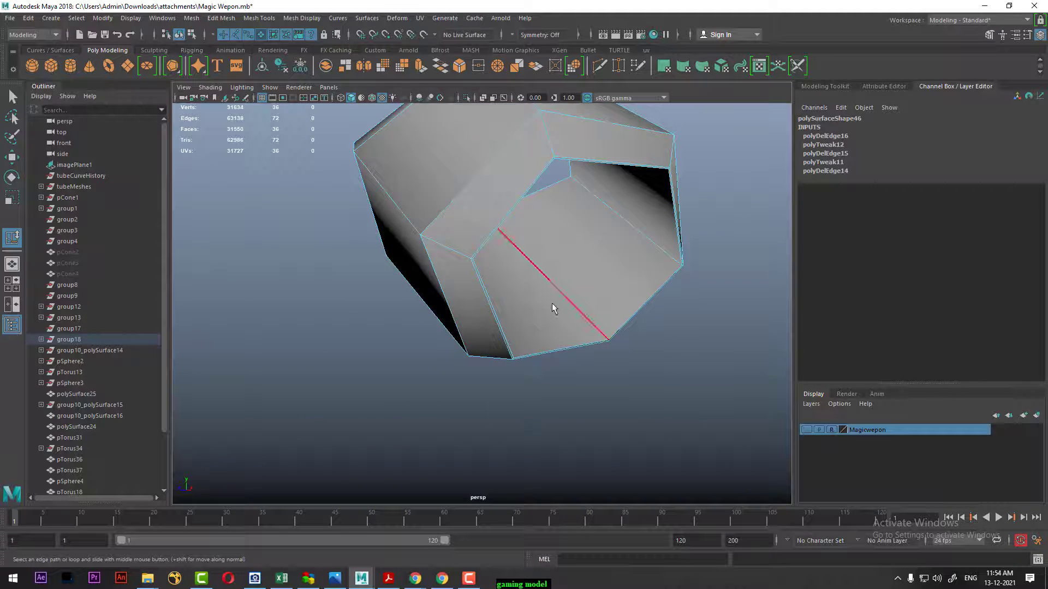
left_click(552, 308)
right_click_drag(608, 230, 234, 342, "shift")
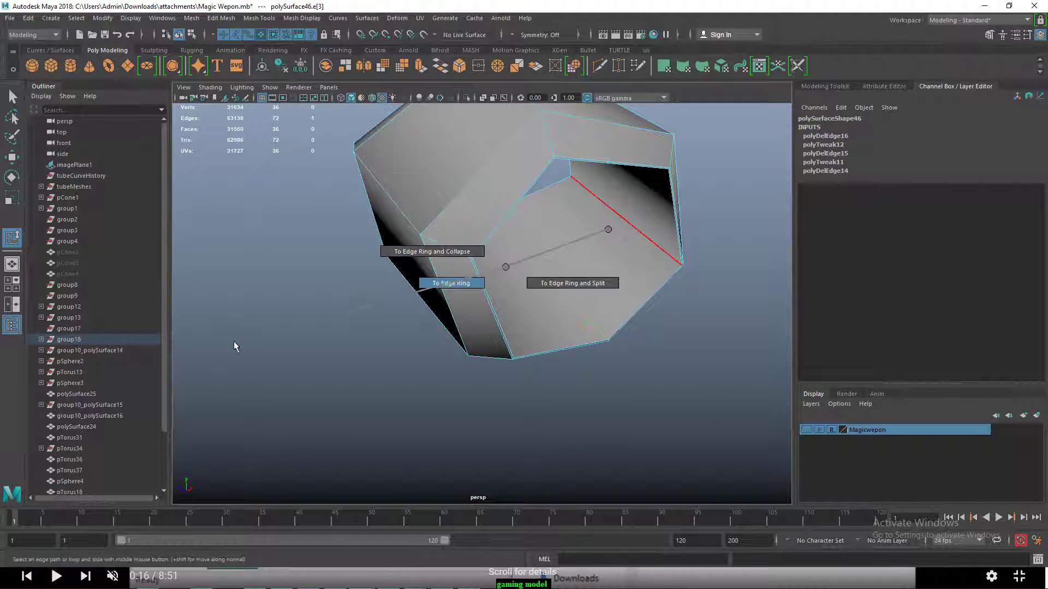
- Split the faces around an edge ring on the end face, then undo the split
left_click(548, 186)
right_click(571, 208, "shift")
mouse_move(553, 208)
right_mouse_down("shift")
mouse_move(551, 240)
mouse_move(558, 213)
mouse_move(479, 254)
right_mouse_up("shift")
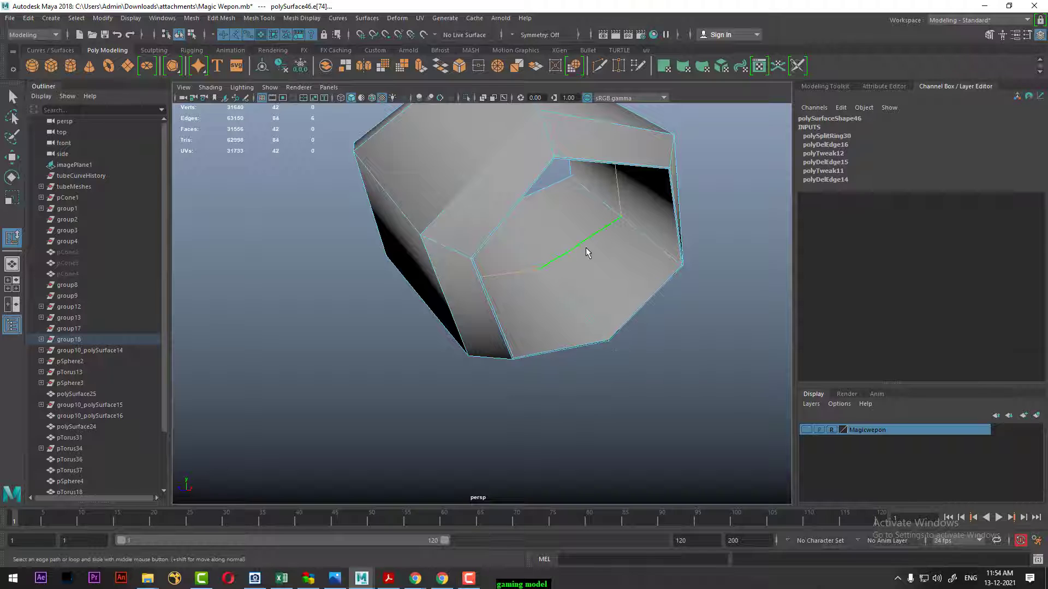
key("ctrl+z")
- Convert the edge ring to an 18-face band, delete it, and deselect everything
right_click(579, 232, "shift")
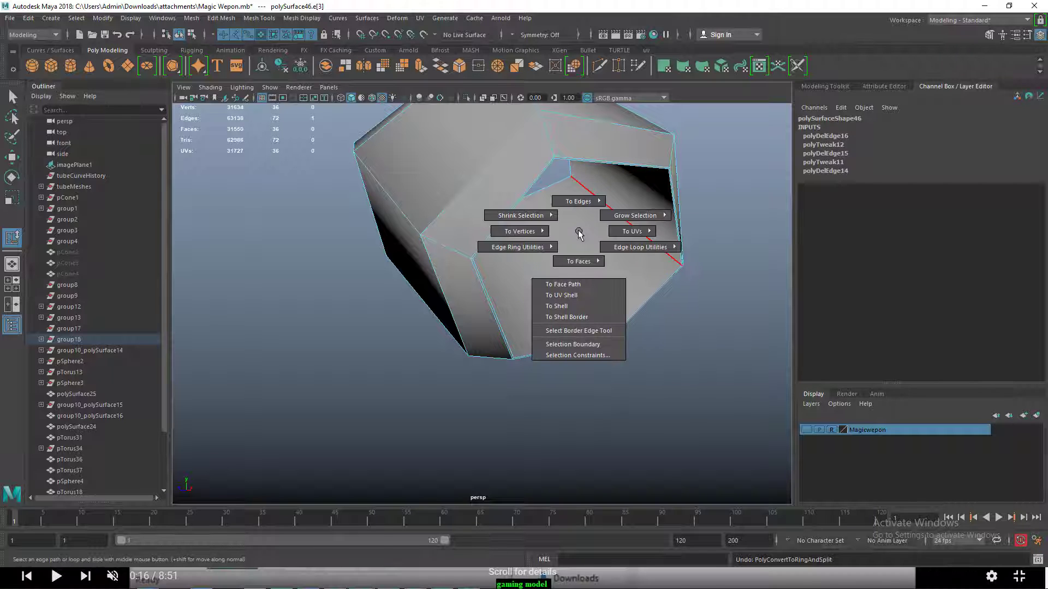
right_click_drag(579, 231, 481, 248, "shift")
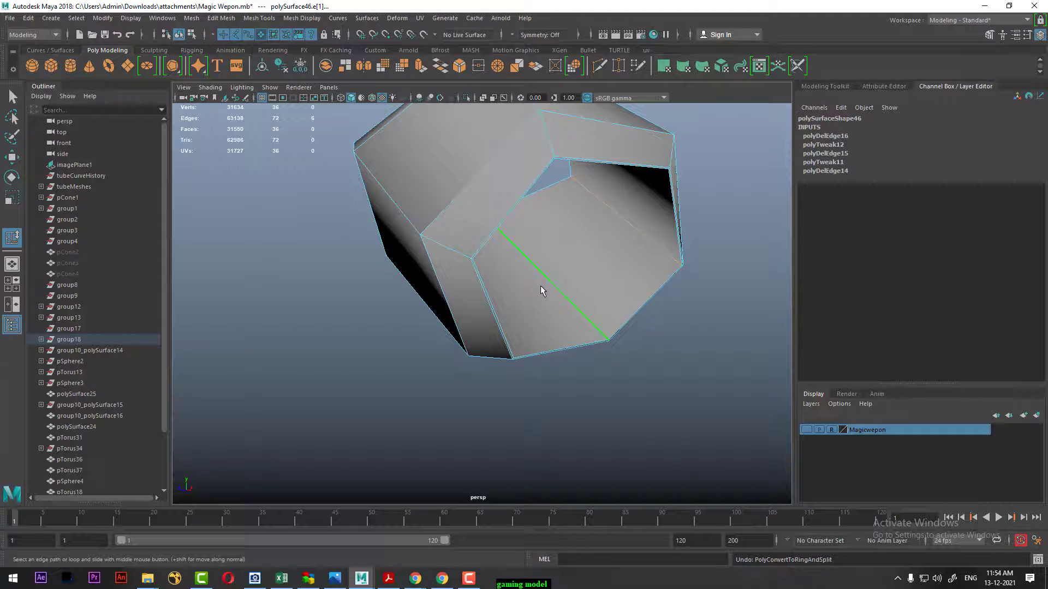
right_click(581, 217, "shift")
mouse_move(581, 217)
right_mouse_down("ctrl")
mouse_move(564, 278)
mouse_move(570, 323)
right_mouse_up("ctrl")
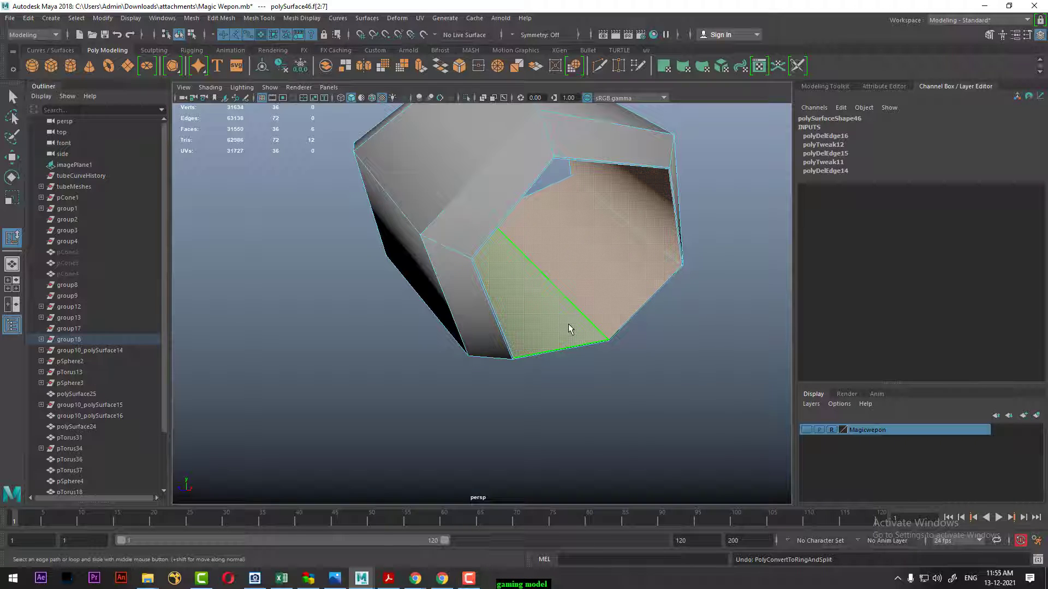
key("shift+period")
key("shift+period")
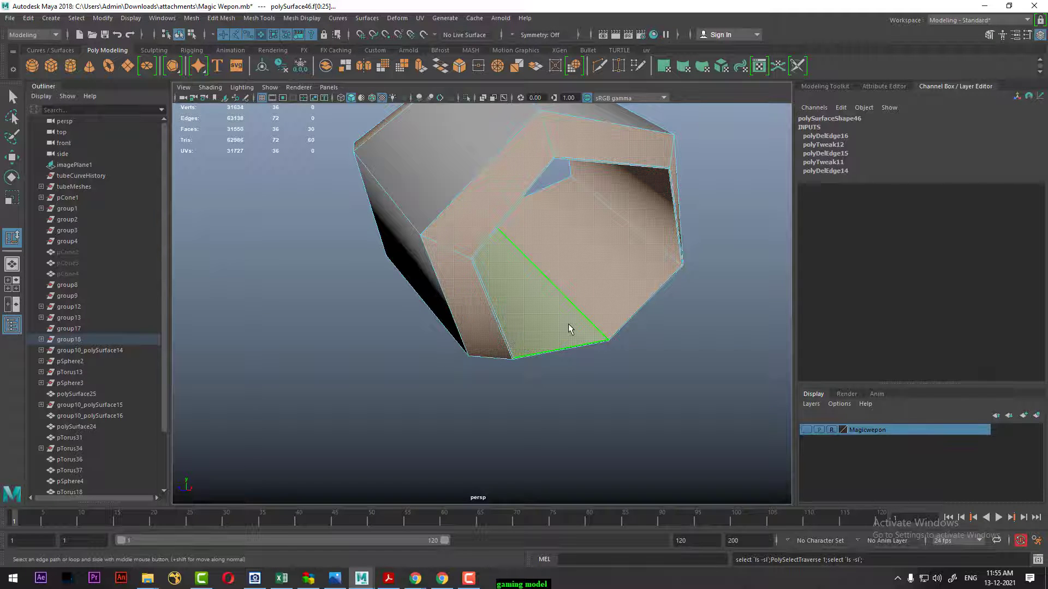
key("shift+comma")
left_click_drag(514, 285, 603, 304, "alt")
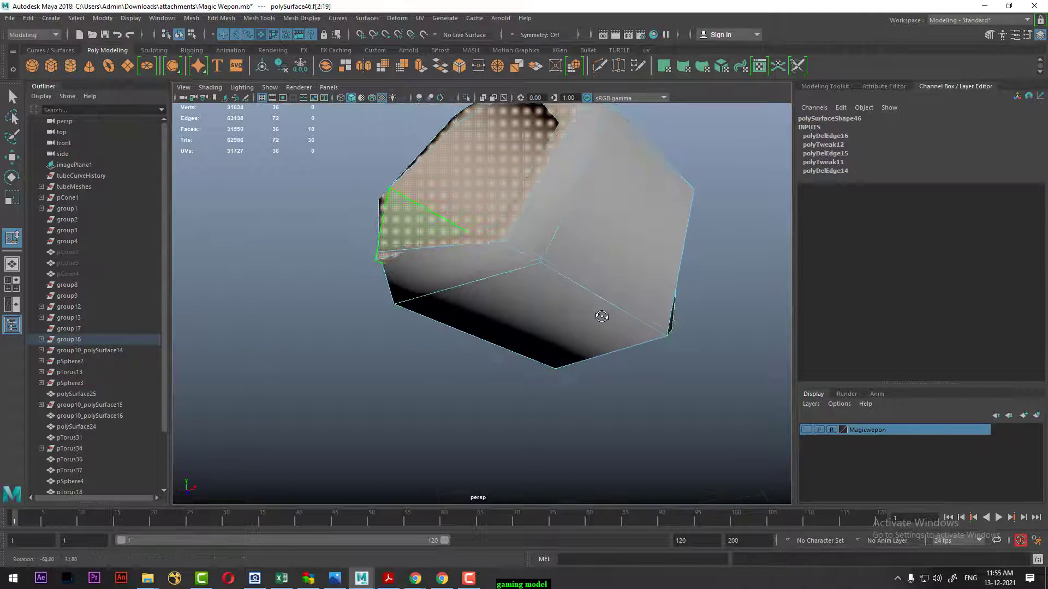
key("Delete")
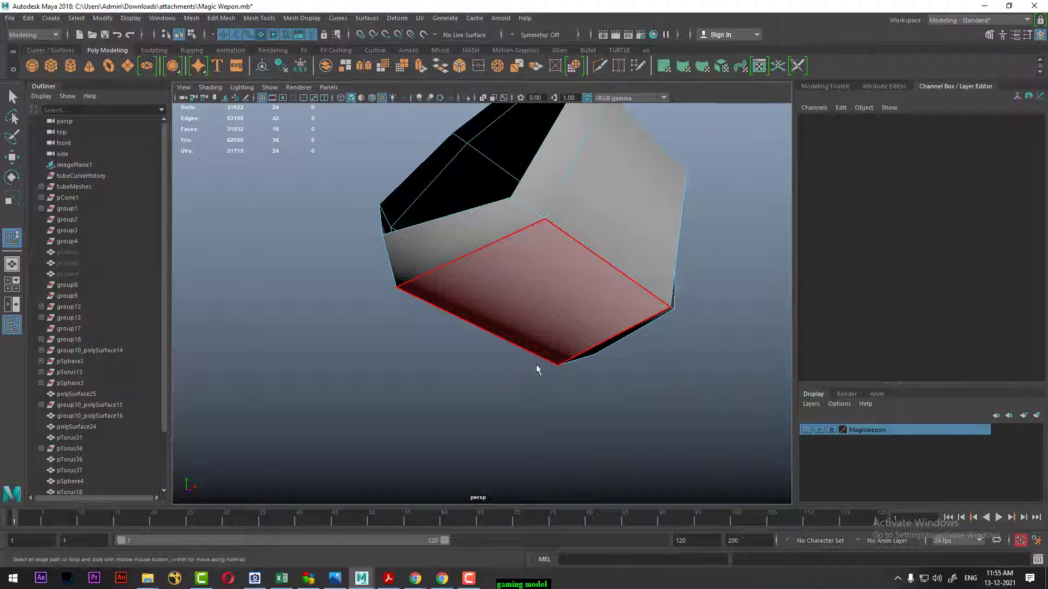
left_click_drag(539, 362, 516, 224, "alt")
key("F8")
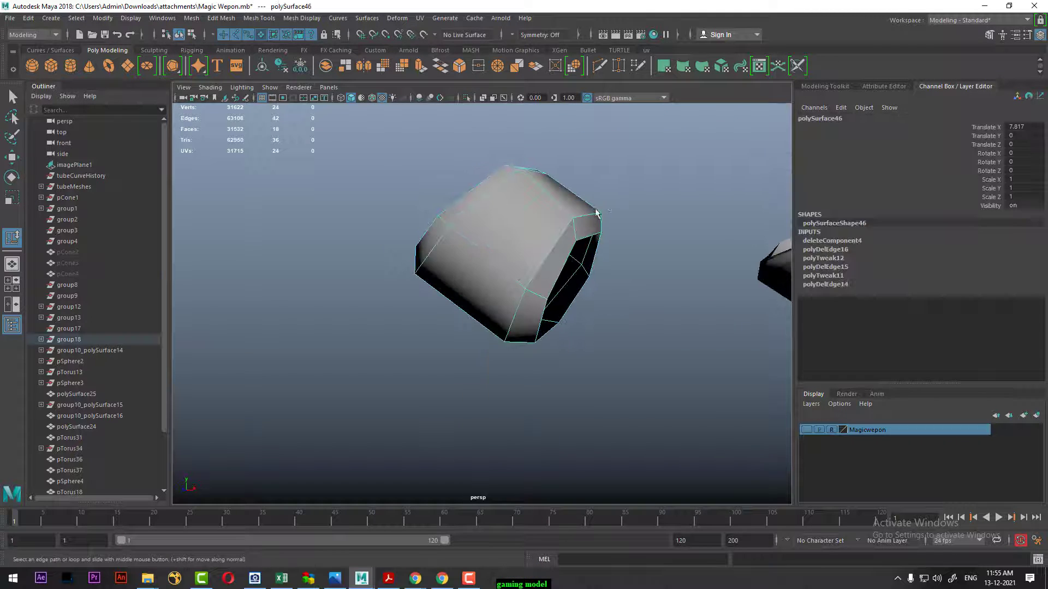
left_click(444, 225)
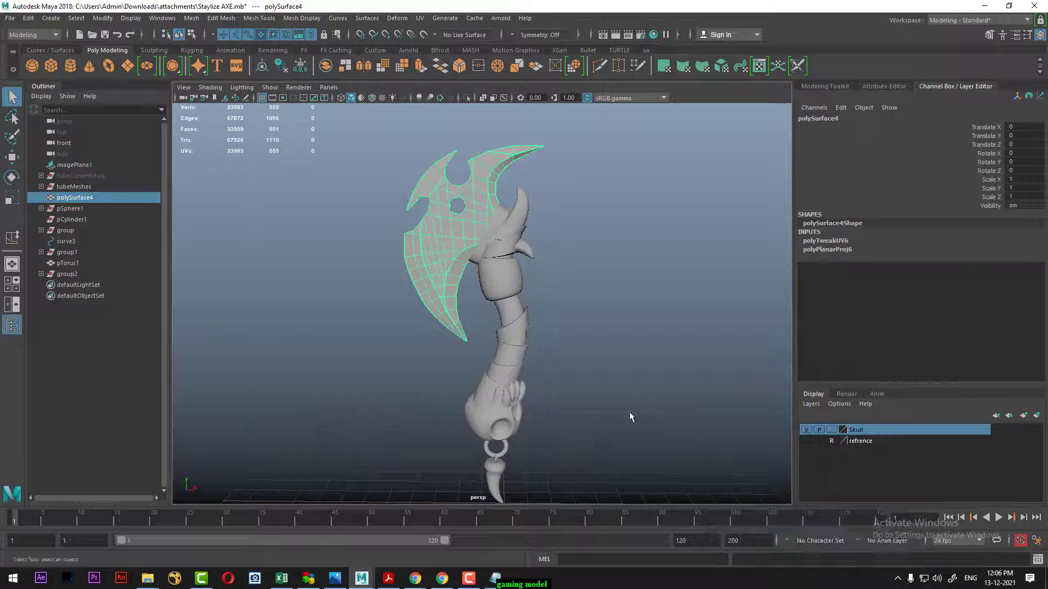
- Select the axe blade polySurface4 and duplicate it as polySurface22
left_click(625, 303)
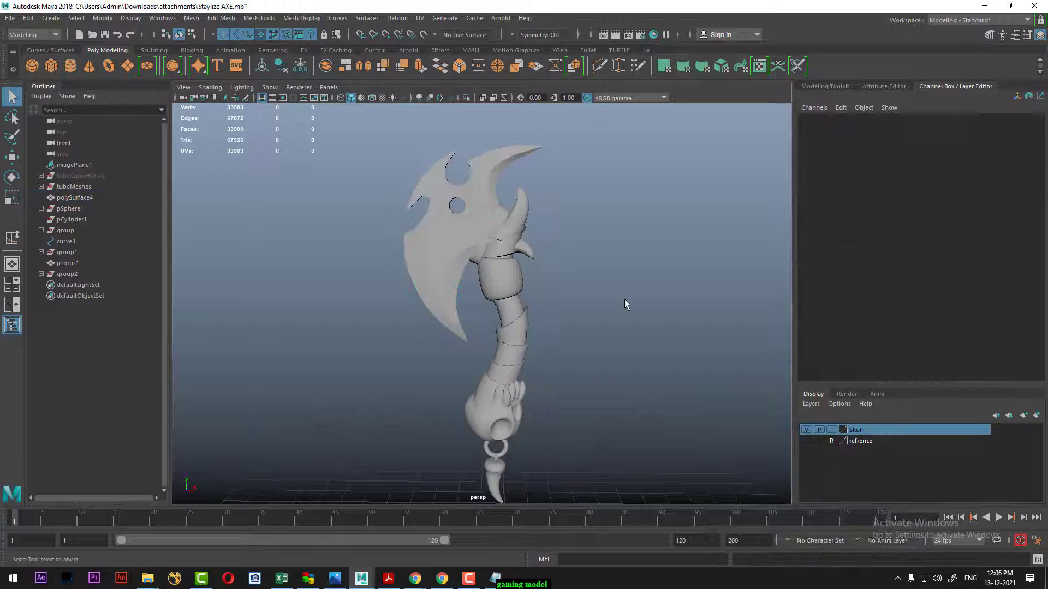
left_click(458, 251)
key("w")
mouse_move(603, 306)
left_mouse_down("alt")
mouse_move(573, 314)
mouse_move(563, 305)
left_mouse_up("alt")
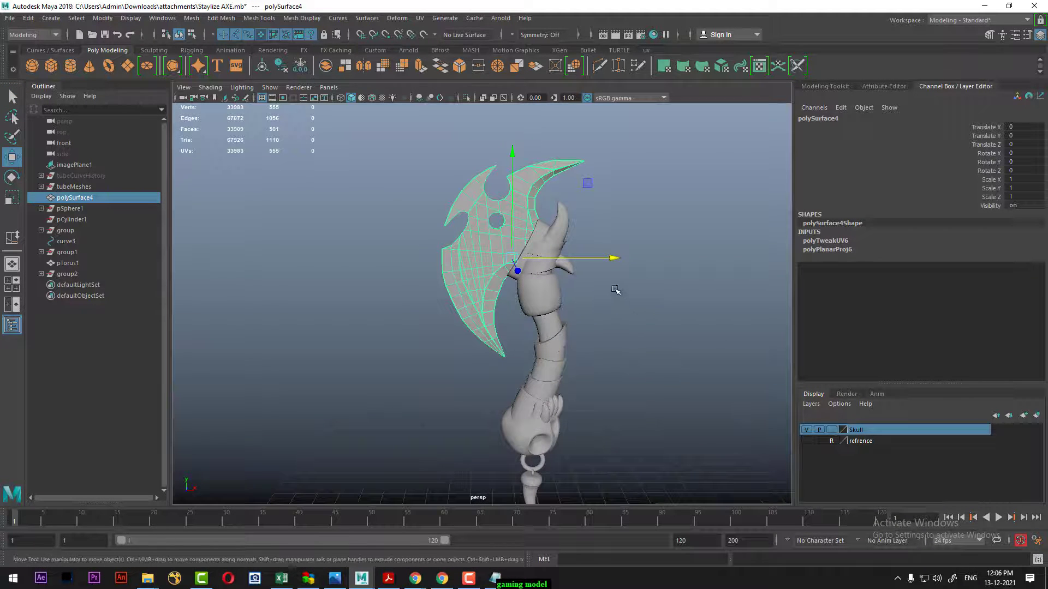
key("ctrl+d")
- Move the duplicate blade left along X and inspect it in front view
left_click_drag(610, 264, 386, 298)
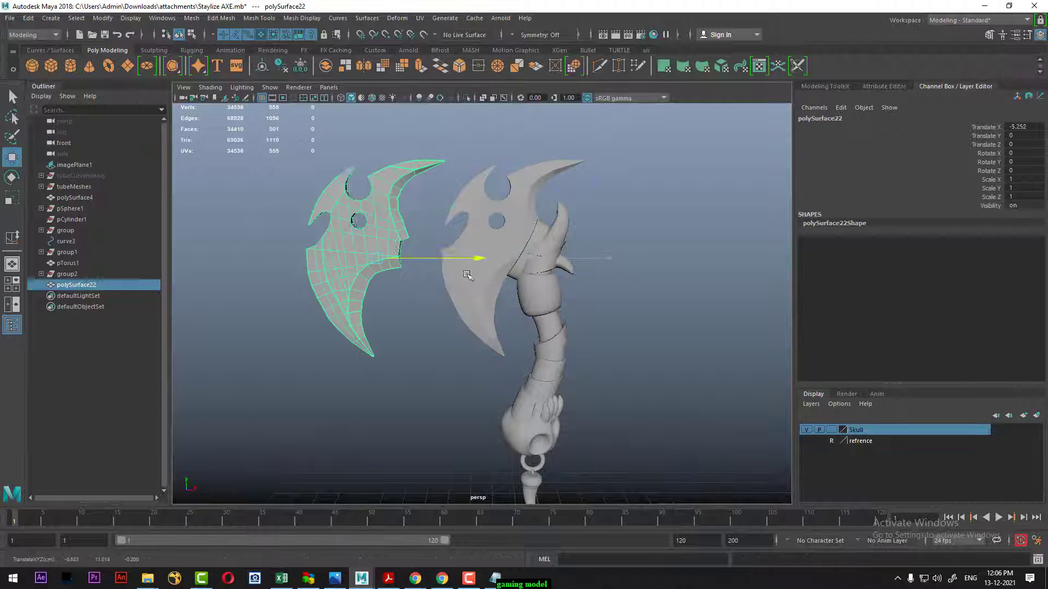
scroll(539, 292, "up", 3)
scroll(553, 301, "up", 2)
left_click_drag(553, 301, 533, 328, "alt")
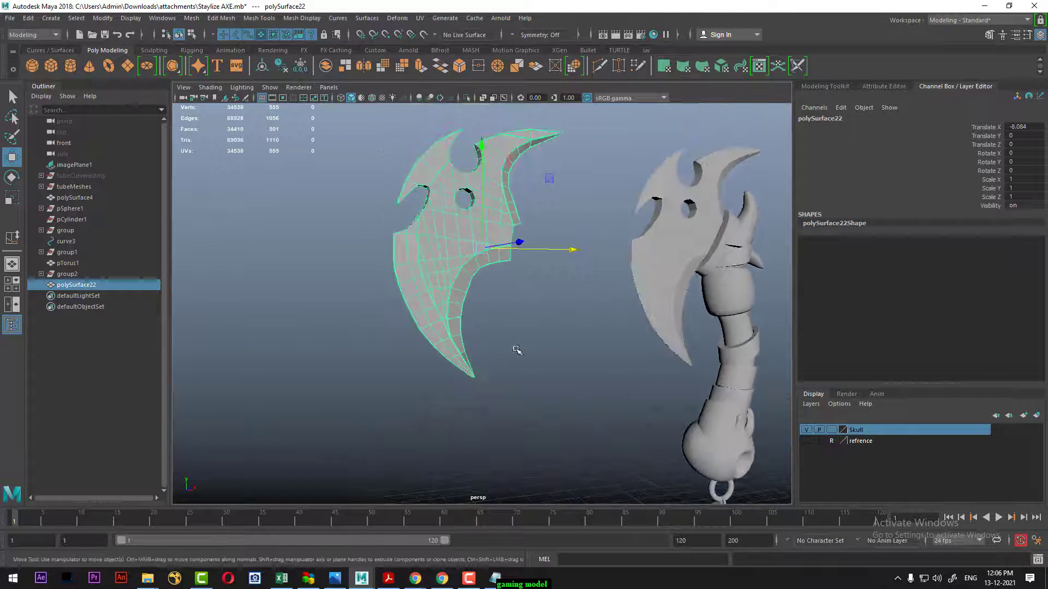
scroll(554, 363, "up", 2)
mouse_move(555, 363)
left_mouse_down("alt")
mouse_move(577, 347)
mouse_move(509, 323)
left_mouse_up("alt")
key("space")
scroll(509, 323, "up", 3)
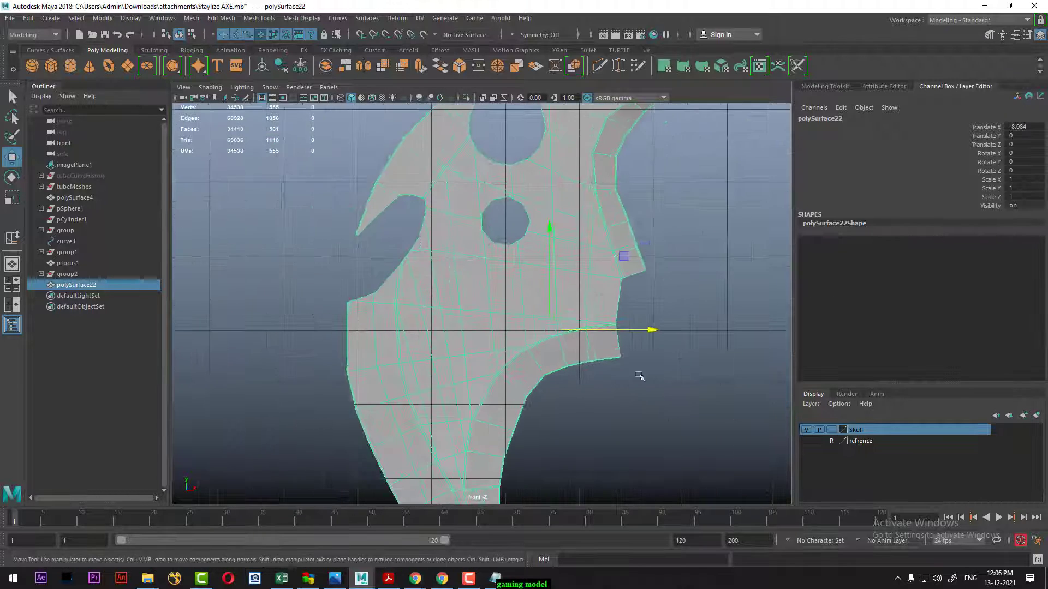
scroll(573, 327, "up", 2)
key("space")
mouse_move(629, 304)
left_mouse_down()
mouse_move(546, 305)
mouse_move(597, 323)
mouse_move(525, 342)
mouse_move(506, 300)
mouse_move(517, 218)
mouse_move(531, 207)
mouse_move(646, 311)
left_mouse_up()
scroll(487, 319, "up", 2)
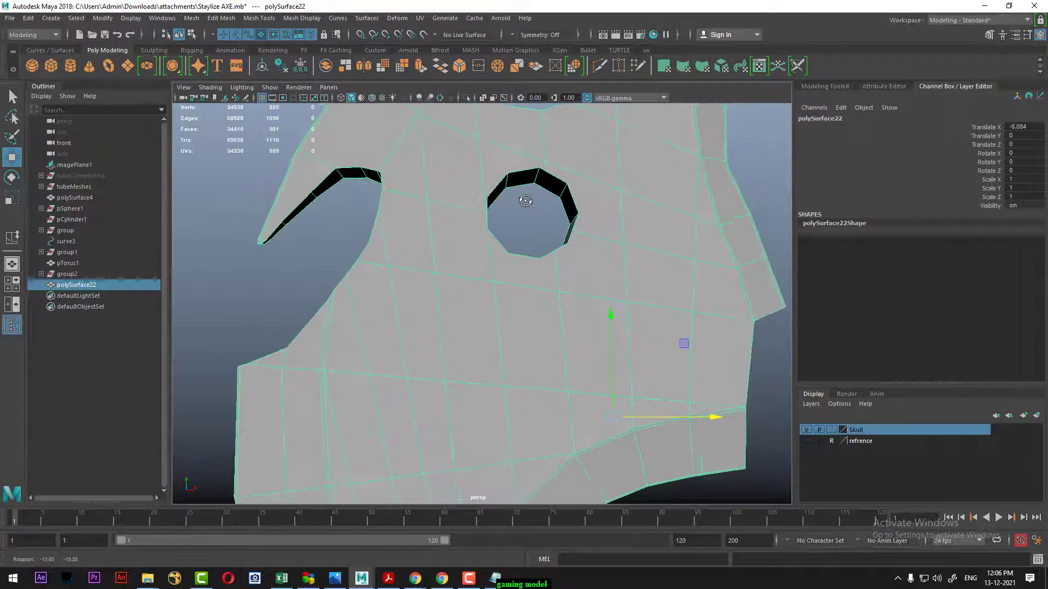
scroll(548, 318, "down", 2)
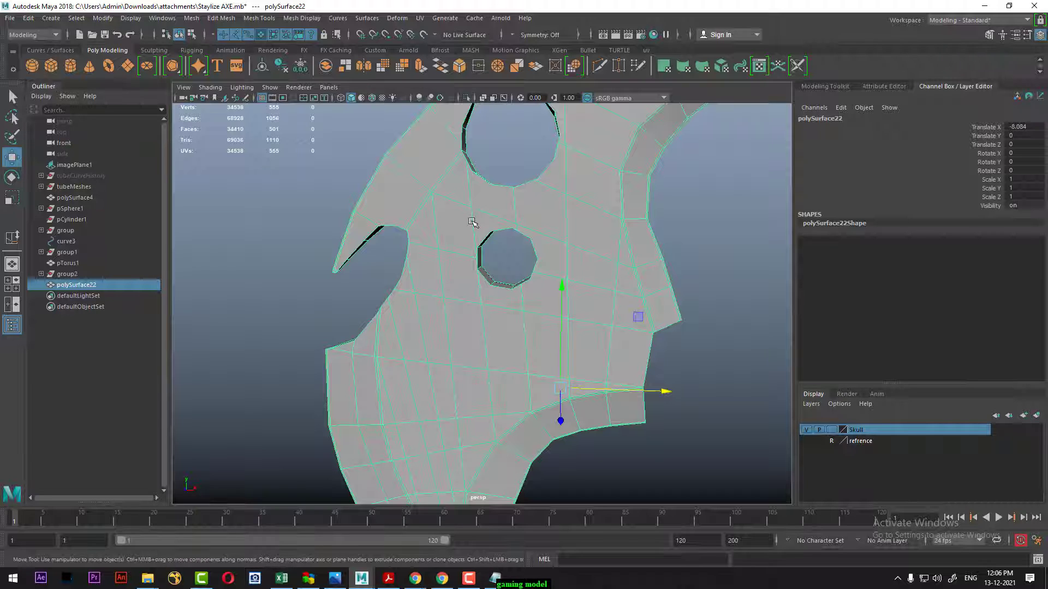
- Preview the blade smoothed (3), revert to unsmoothed (1), and open Mesh Cleanup options
key("3")
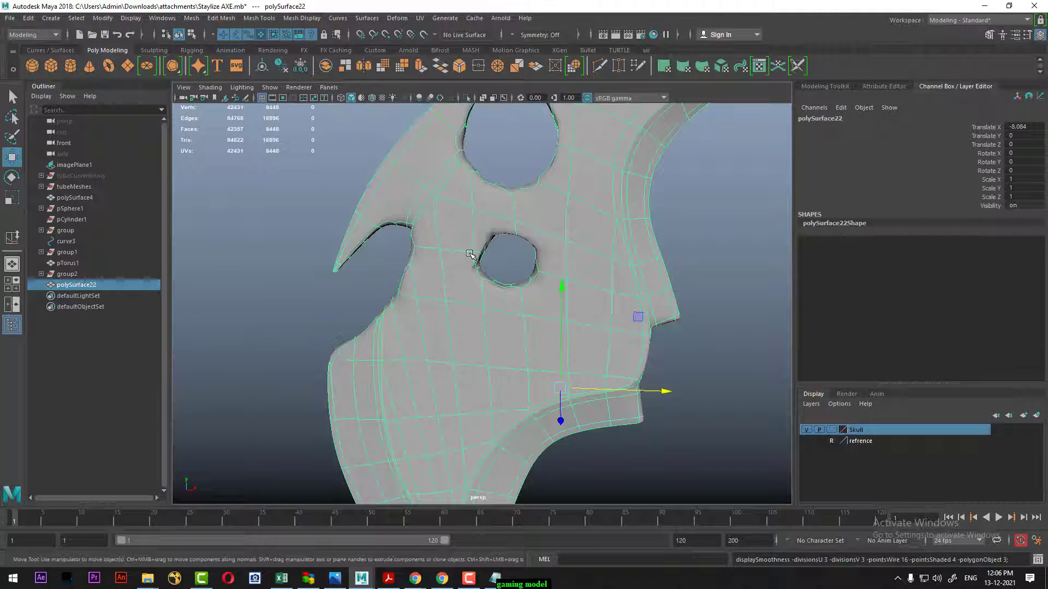
left_click_drag(478, 195, 501, 313, "alt")
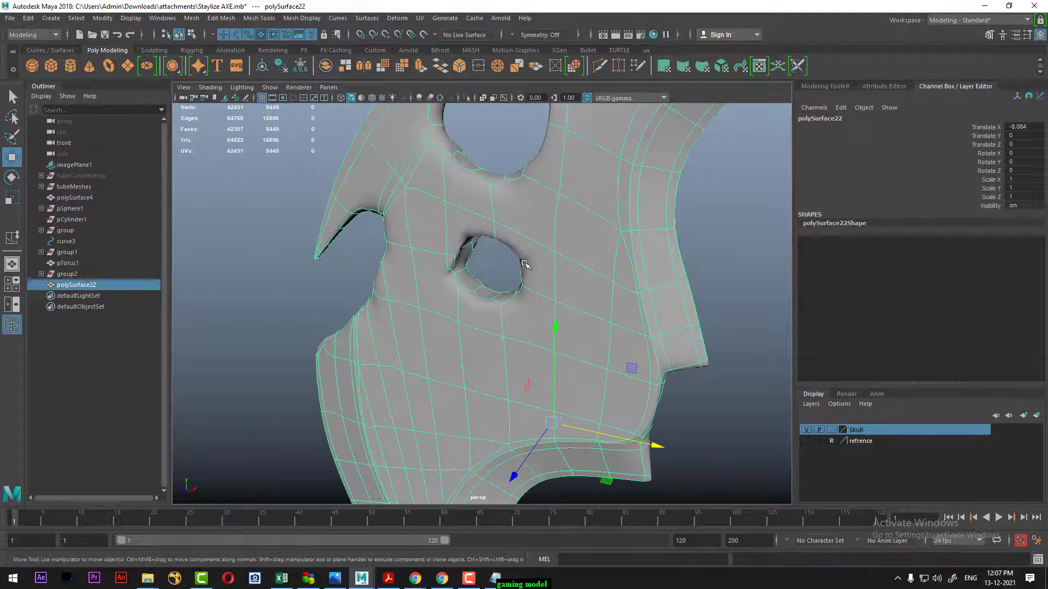
left_click_drag(452, 182, 467, 146, "alt")
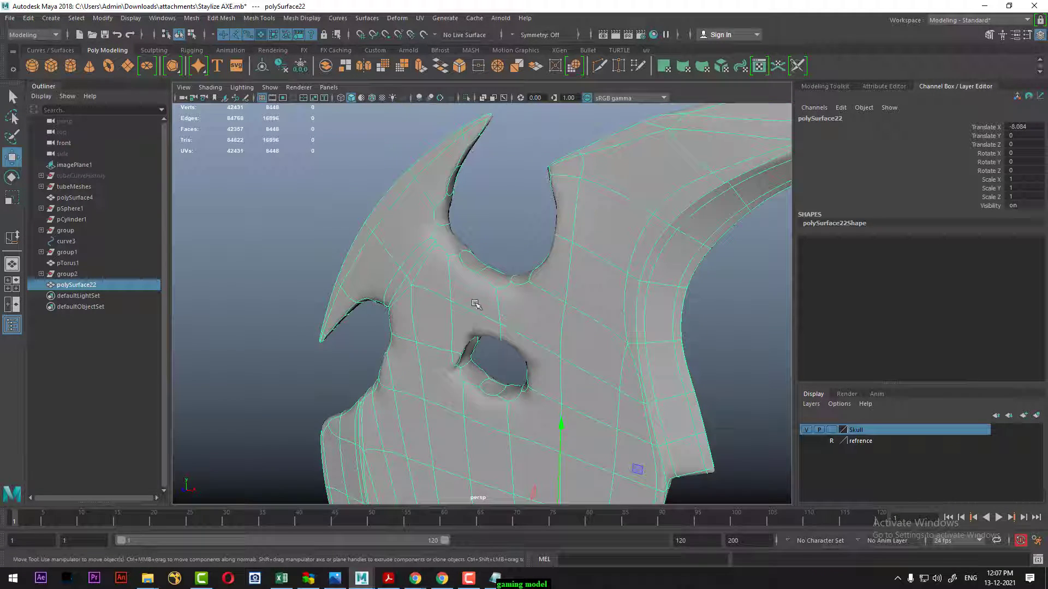
key("1")
left_click_drag(476, 304, 499, 243, "alt")
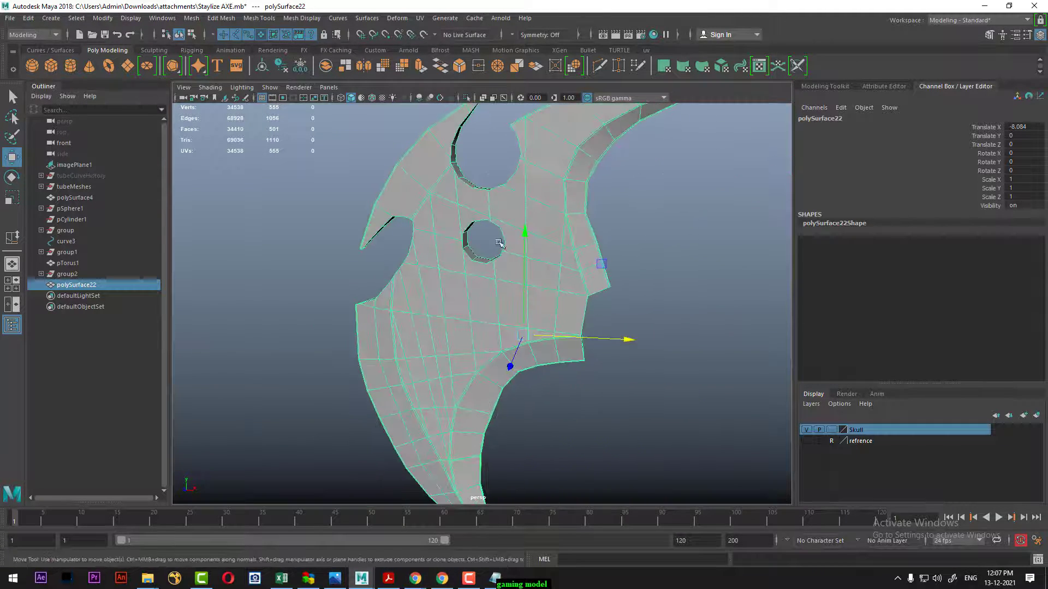
mouse_move(496, 198)
right_mouse_down("shift")
mouse_move(482, 442)
mouse_move(467, 432)
right_mouse_up("shift")
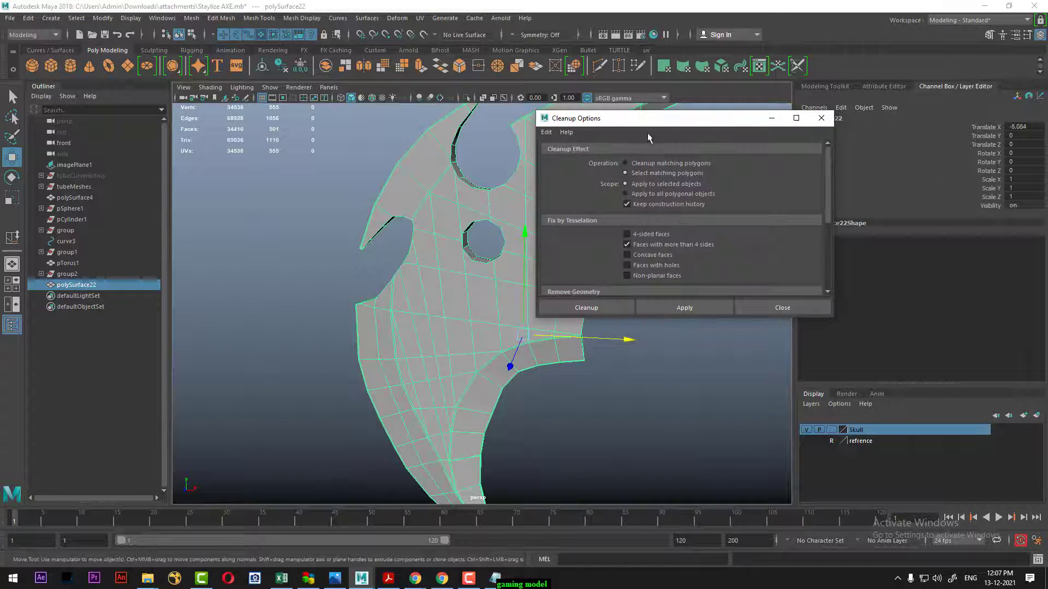
- Reset the Cleanup settings, include 4-sided faces, and apply the cleanup to the blade
left_click(545, 132)
left_click(562, 146)
left_click_drag(661, 125, 738, 131)
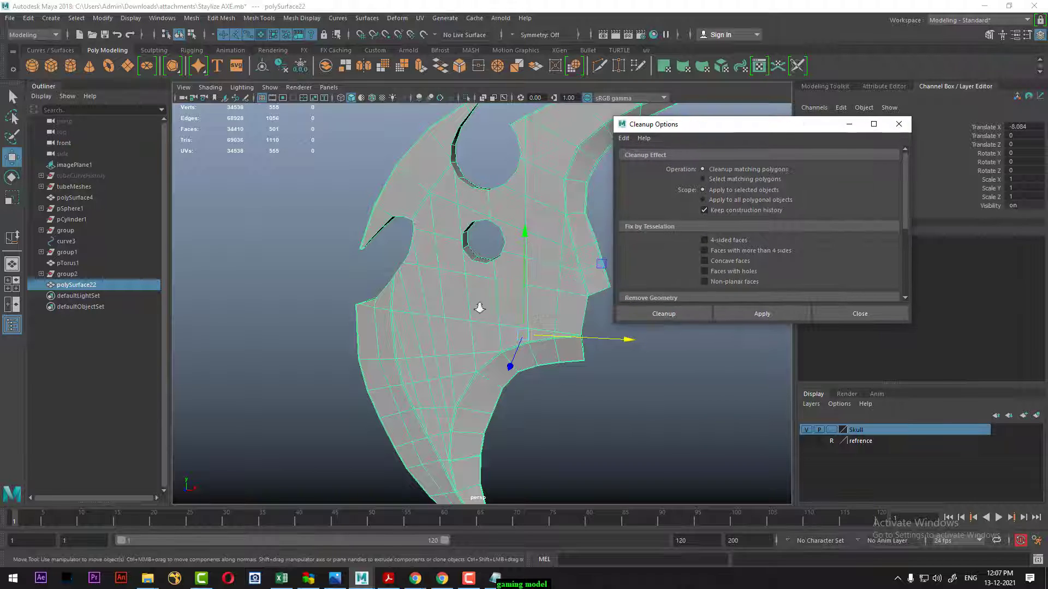
left_click_drag(573, 382, 682, 355, "alt")
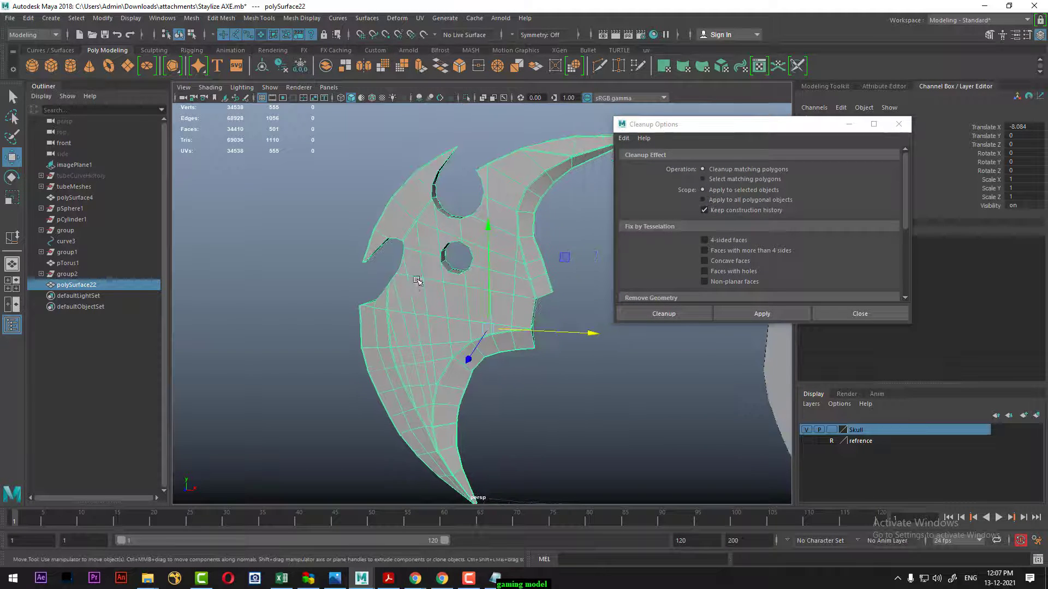
left_click(722, 241)
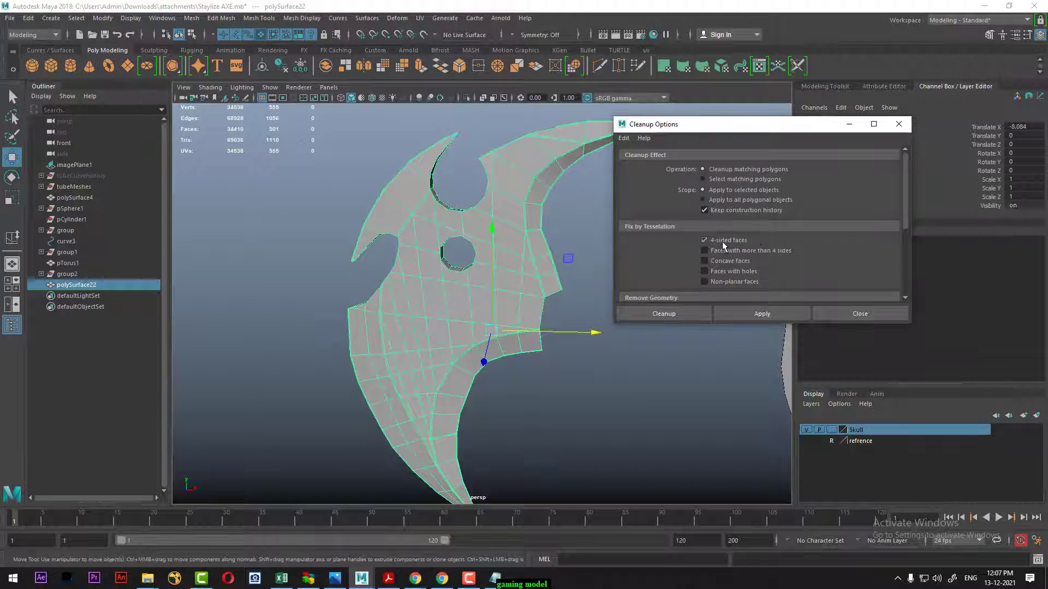
left_click(752, 311)
- Set Cleanup to select matching polygons and select the blade's 4-sided faces
left_click_drag(392, 400, 416, 403, "alt")
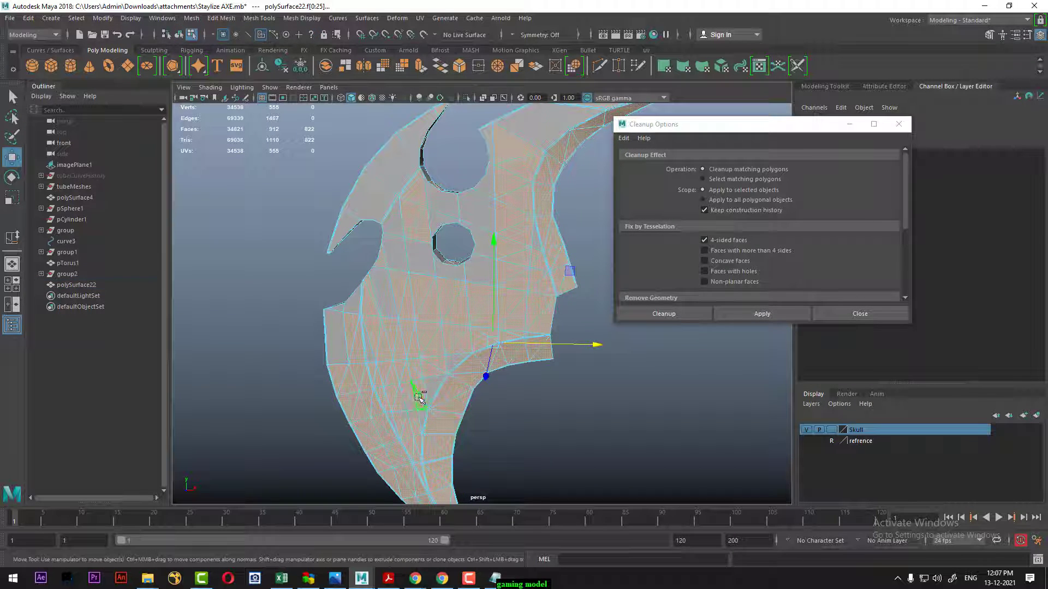
key("F8")
left_click(717, 180)
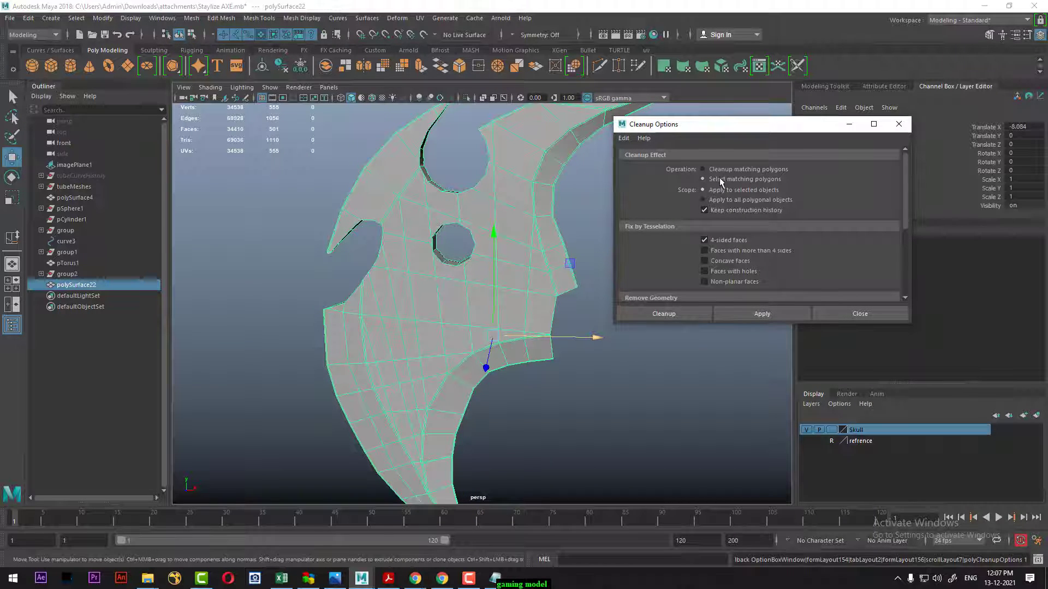
left_click(761, 315)
mouse_move(431, 366)
left_mouse_down("alt")
mouse_move(452, 369)
mouse_move(517, 228)
left_mouse_up("alt")
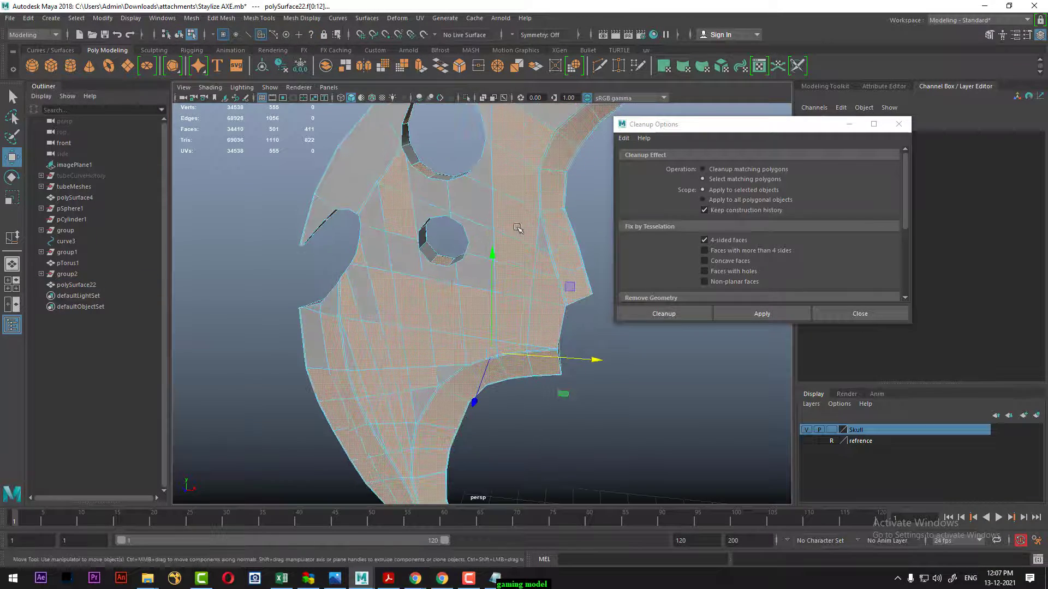
right_click_drag(465, 235, 535, 326, "alt")
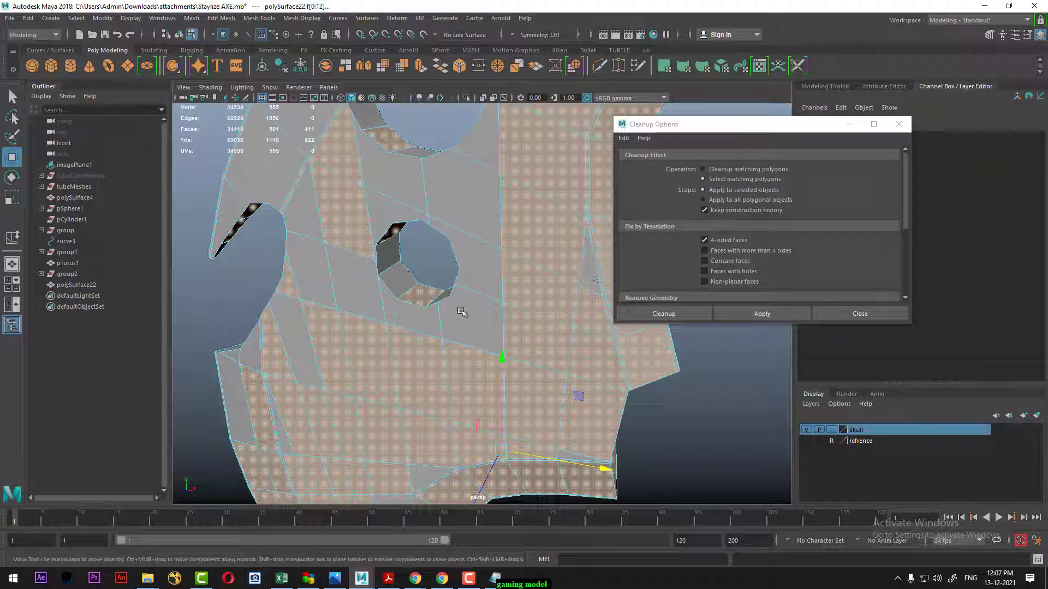
left_click_drag(462, 311, 492, 295, "alt")
- Switch the check to faces with more than 4 sides and select the blade's n-gons
left_click(729, 250)
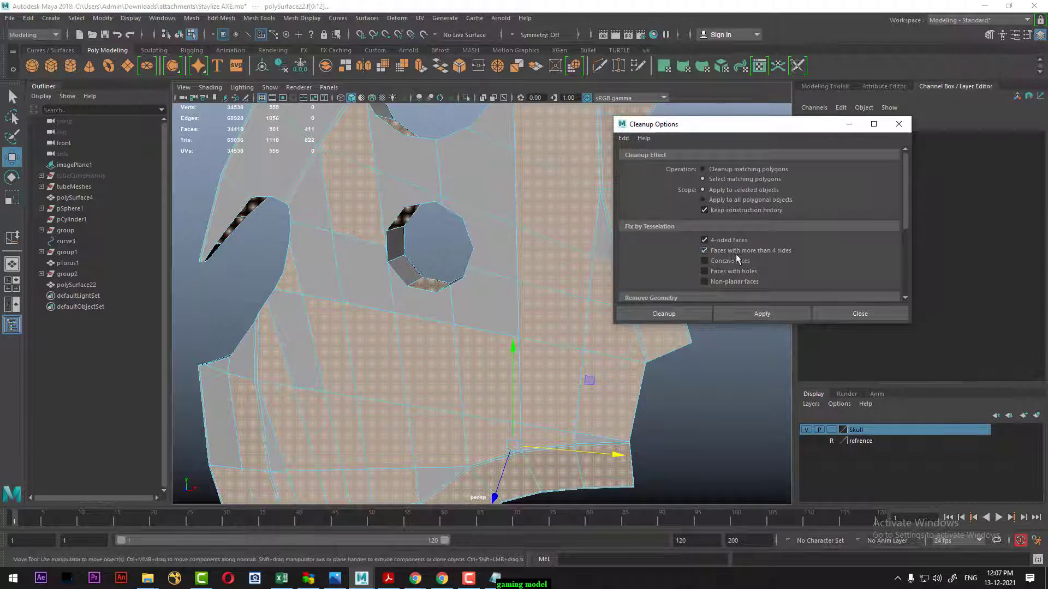
left_click(714, 241)
left_click(764, 316)
mouse_move(382, 349)
left_mouse_down("alt")
mouse_move(406, 385)
mouse_move(484, 388)
mouse_move(552, 345)
left_mouse_up("alt")
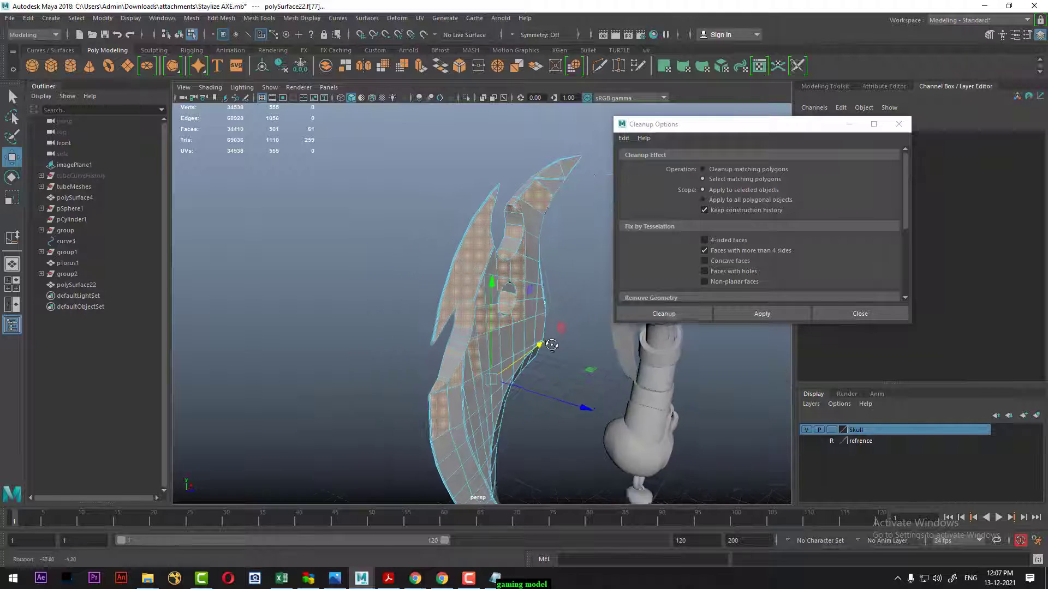
left_click_drag(552, 345, 405, 328, "alt")
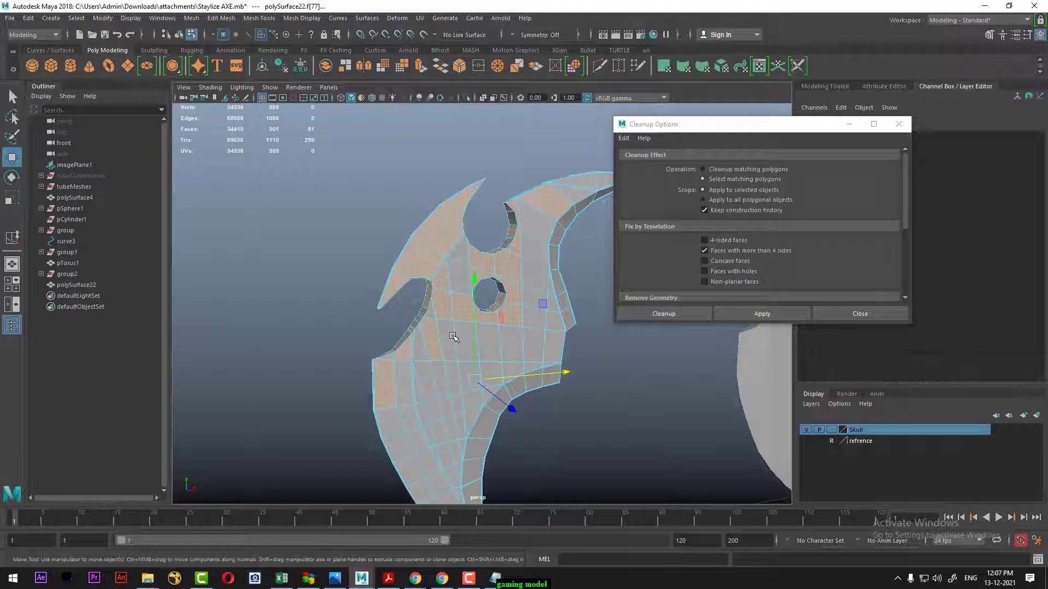
left_click_drag(464, 408, 481, 359, "alt")
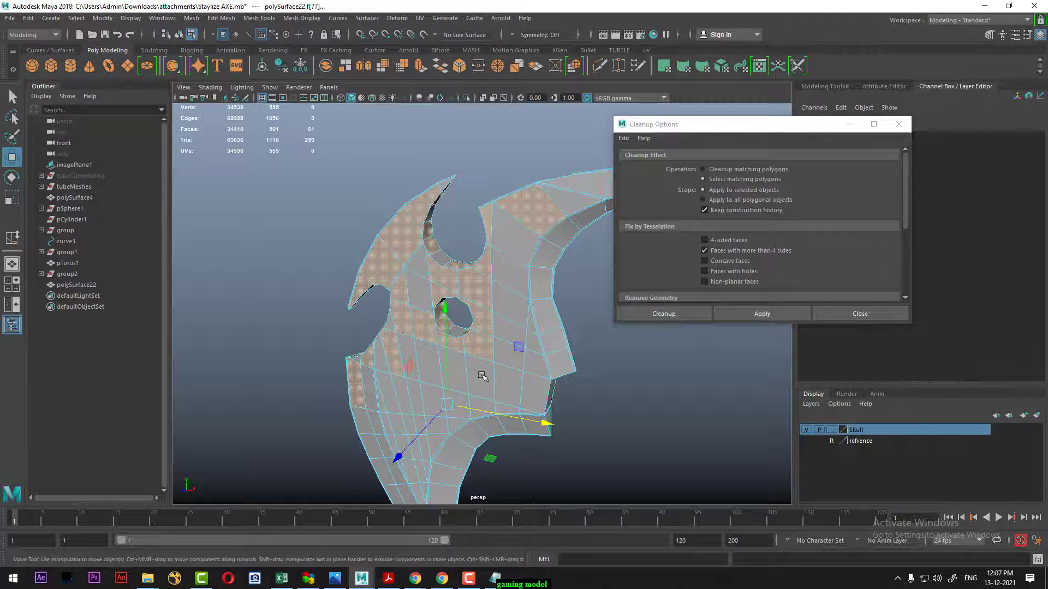
scroll(483, 377, "up", 3)
scroll(456, 260, "up", 2)
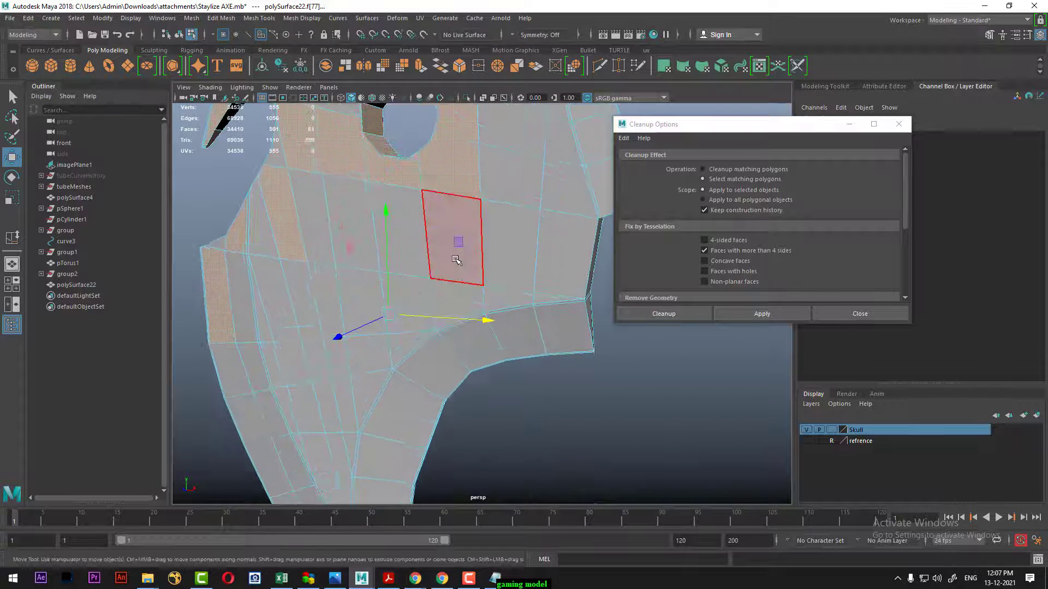
- Inspect several blade faces, then rerun the check to select the 61 n-gons
left_click(456, 261)
left_click(451, 312)
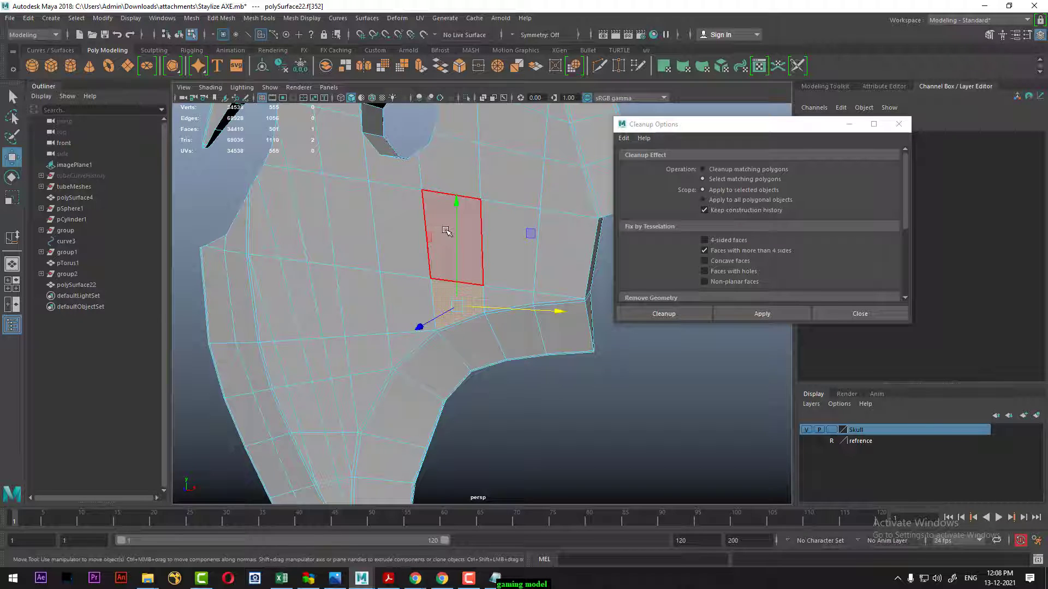
left_click(445, 232)
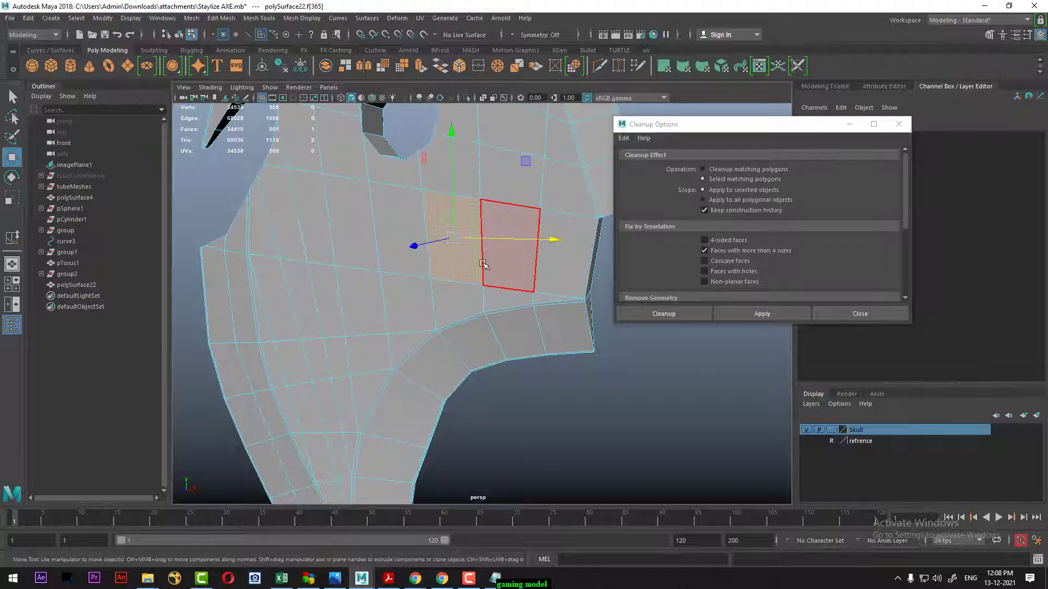
left_click(509, 267)
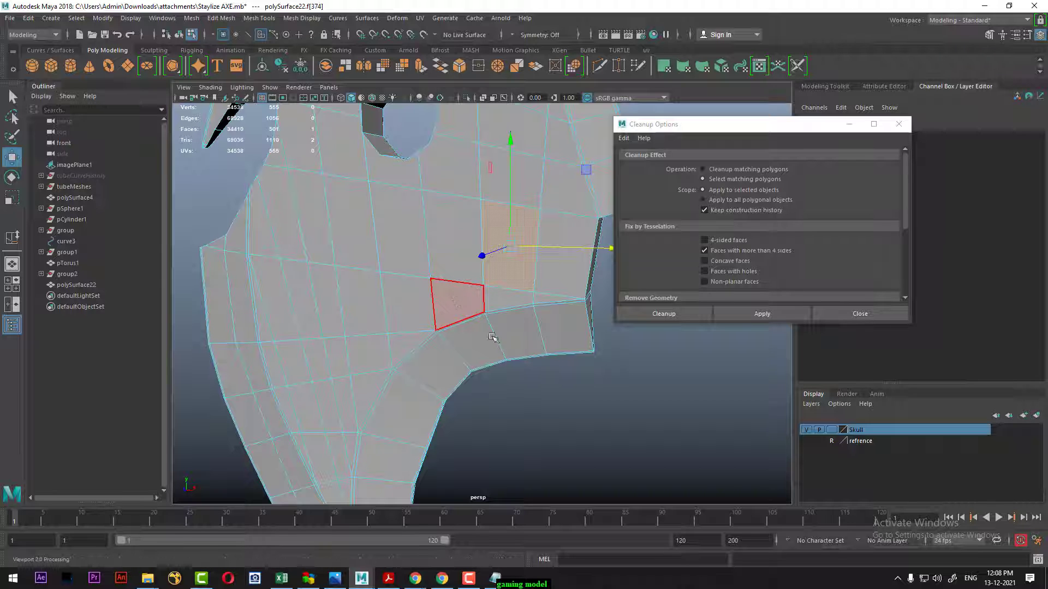
left_click(762, 314)
mouse_move(433, 337)
left_mouse_down("alt")
mouse_move(467, 339)
mouse_move(479, 297)
mouse_move(420, 304)
mouse_move(470, 281)
mouse_move(449, 274)
mouse_move(461, 272)
left_mouse_up("alt")
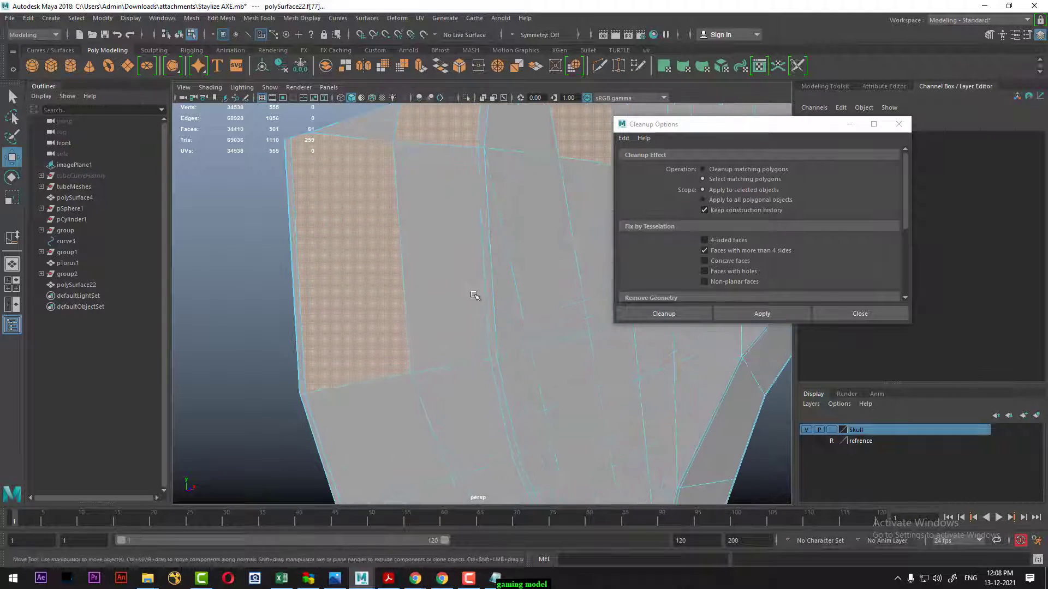
- Select several blade vertices, including the top-left corner vertex
right_click_drag(446, 188, 399, 144)
left_click(392, 146)
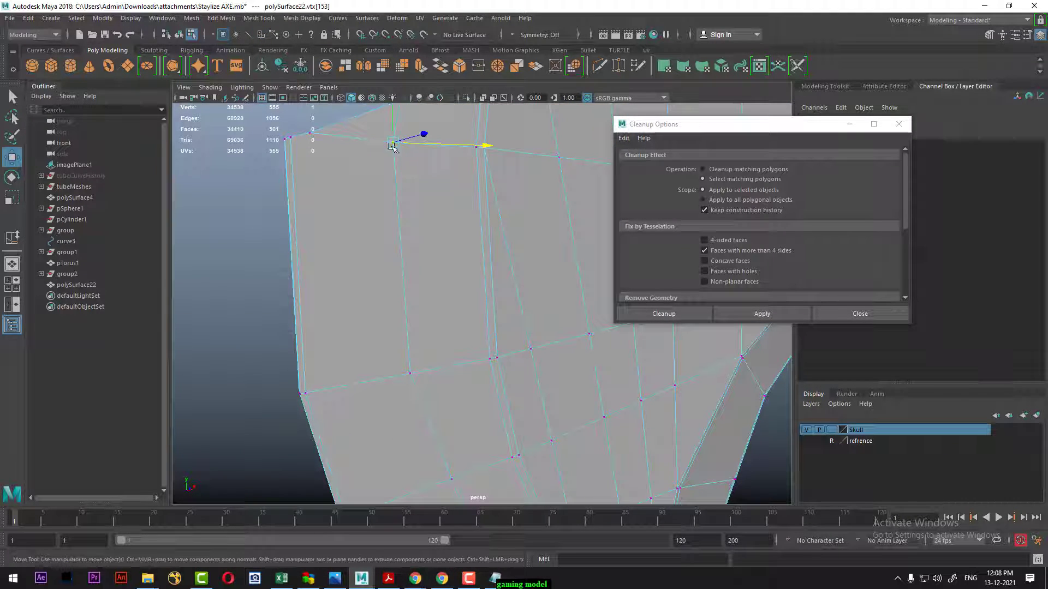
left_click(410, 373, "shift")
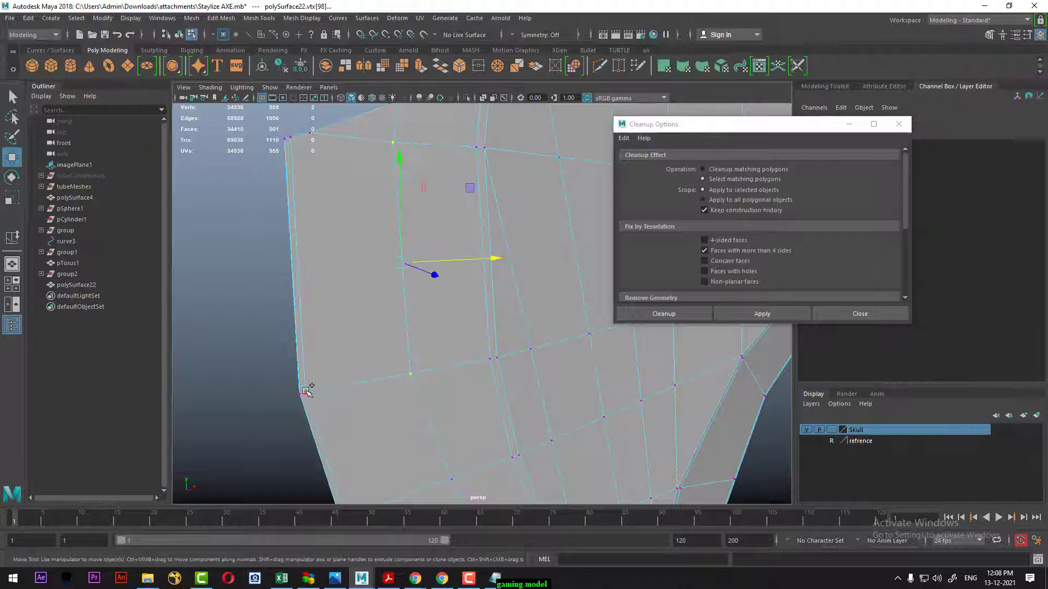
left_click(306, 391, "shift")
left_click(291, 137, "shift")
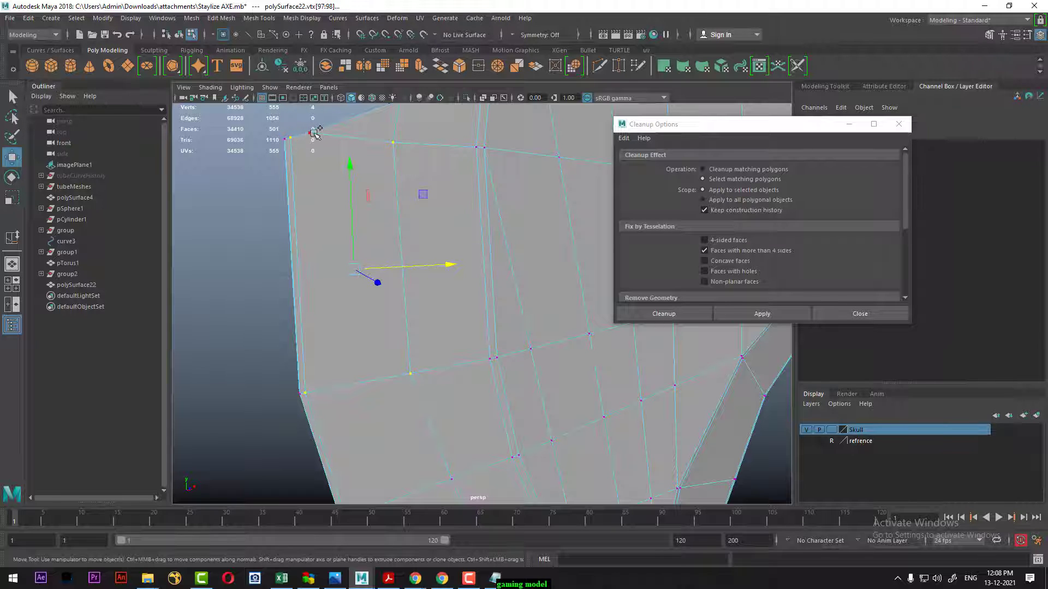
left_click(313, 133, "shift")
left_click_drag(313, 133, 343, 348, "alt")
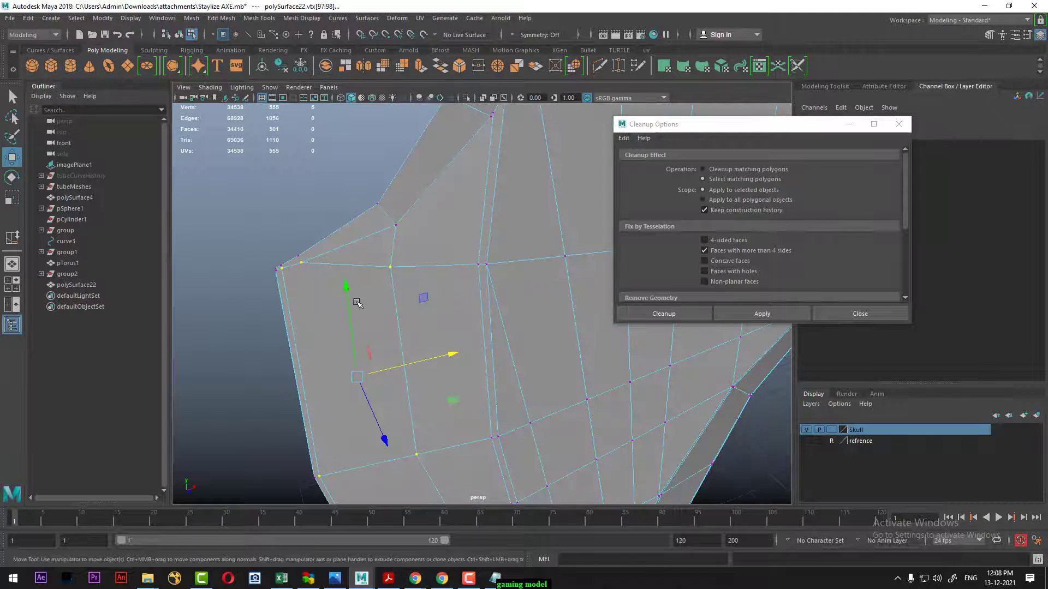
- Merge the stray corner vertex into its neighbour and rerun the n-gon cleanup check
left_click(303, 262)
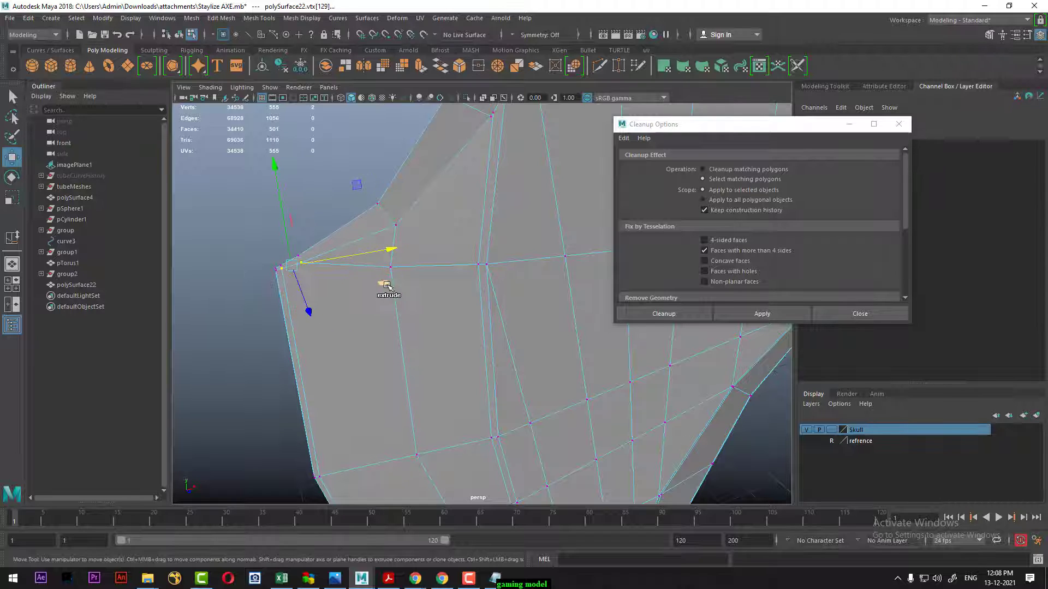
right_click_drag(285, 266, 449, 281, "shift")
left_click(771, 314)
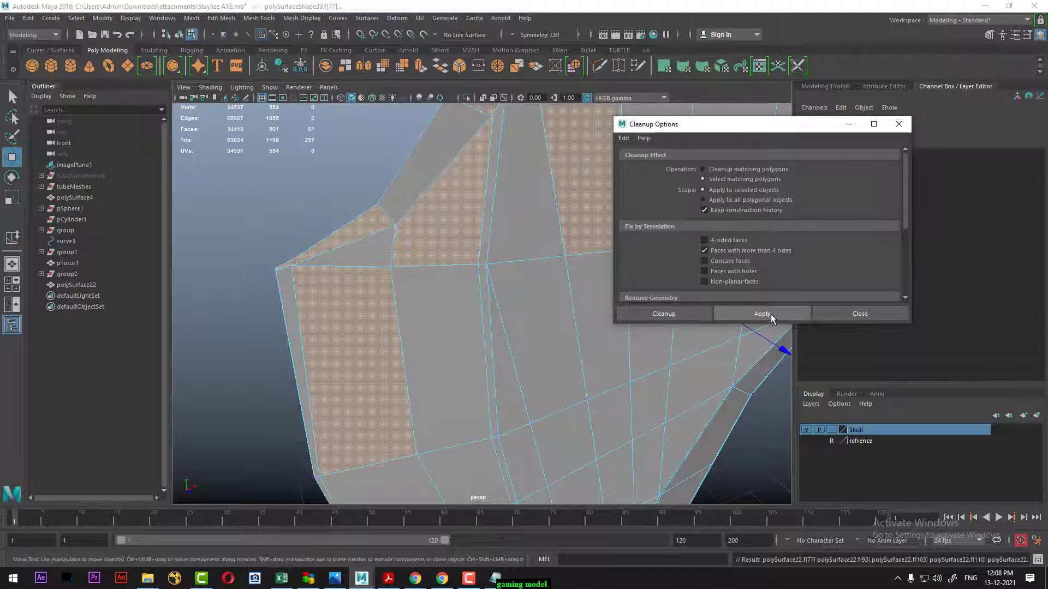
left_click_drag(412, 342, 424, 316, "alt")
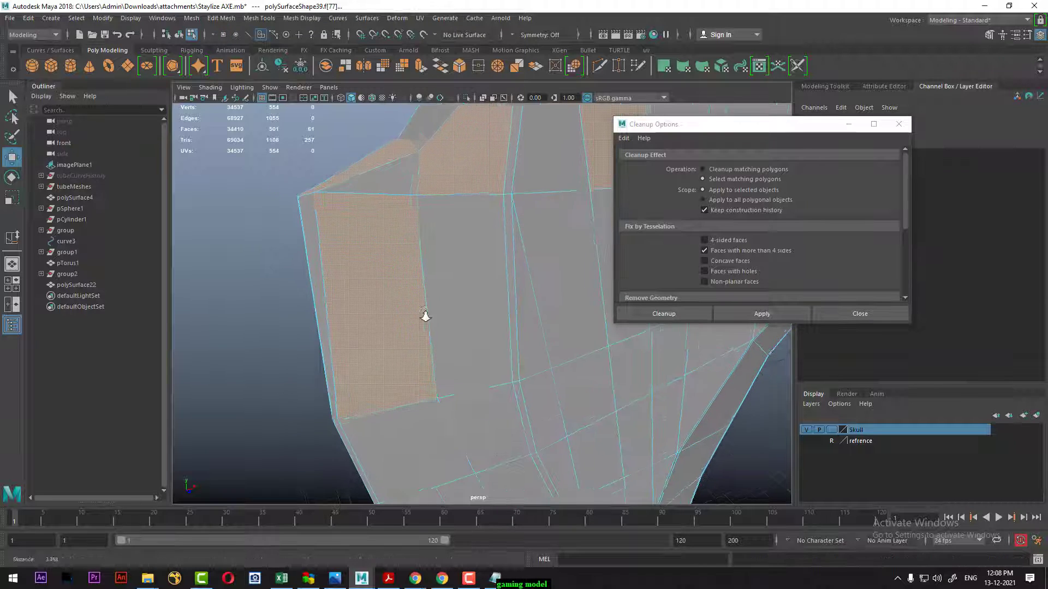
right_click_drag(432, 243, 363, 248)
mouse_move(363, 248)
left_mouse_down("alt")
mouse_move(406, 249)
mouse_move(414, 292)
mouse_move(398, 227)
mouse_move(405, 304)
mouse_move(506, 307)
mouse_move(410, 307)
left_mouse_up("alt")
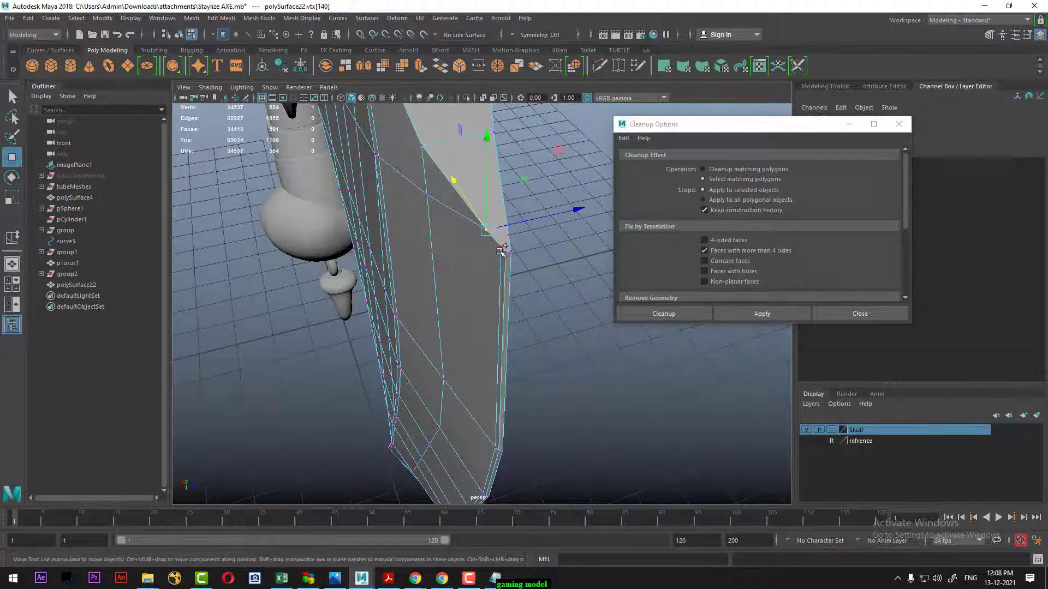
- Try a Multi-Cut on the blade's upper edge, then abandon it for the Move tool
right_click(499, 221)
left_click_drag(499, 221, 427, 215, "alt")
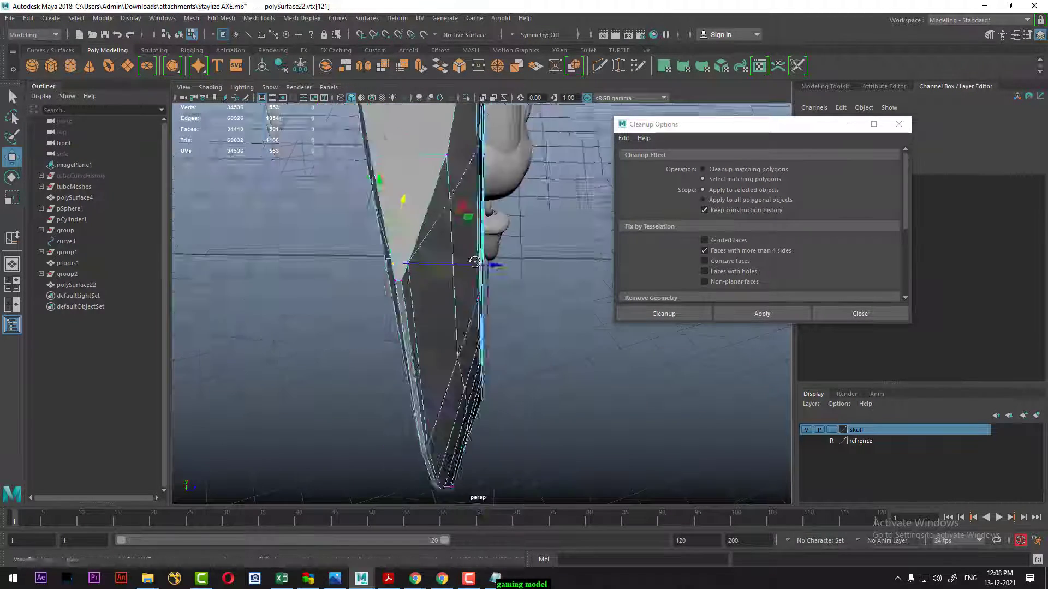
mouse_move(427, 214)
right_mouse_down()
mouse_move(490, 172)
mouse_move(410, 232)
right_mouse_up()
left_click(423, 285)
left_click(402, 223)
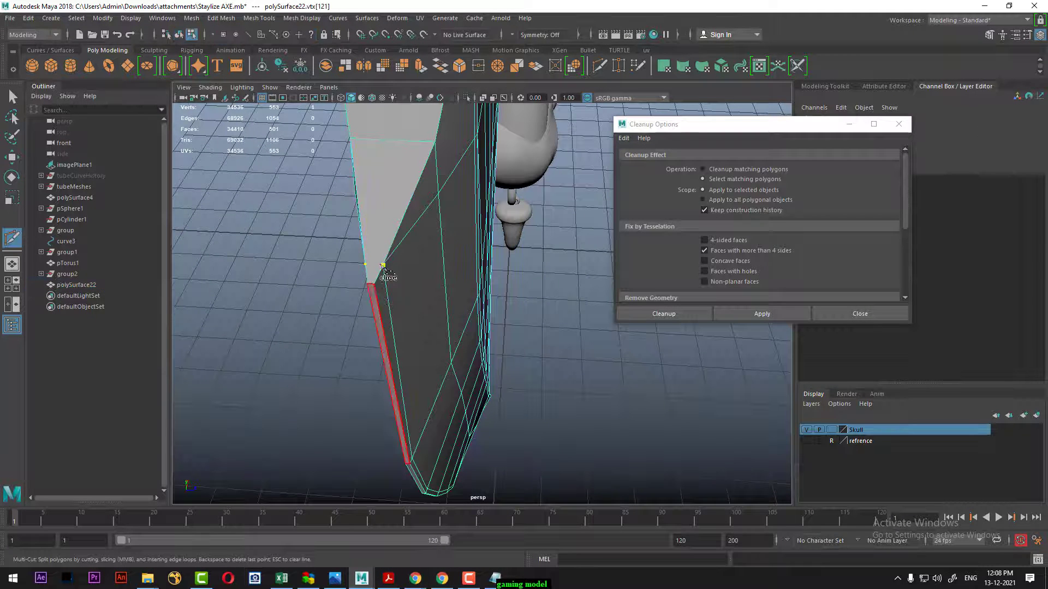
left_click_drag(385, 271, 519, 232, "alt")
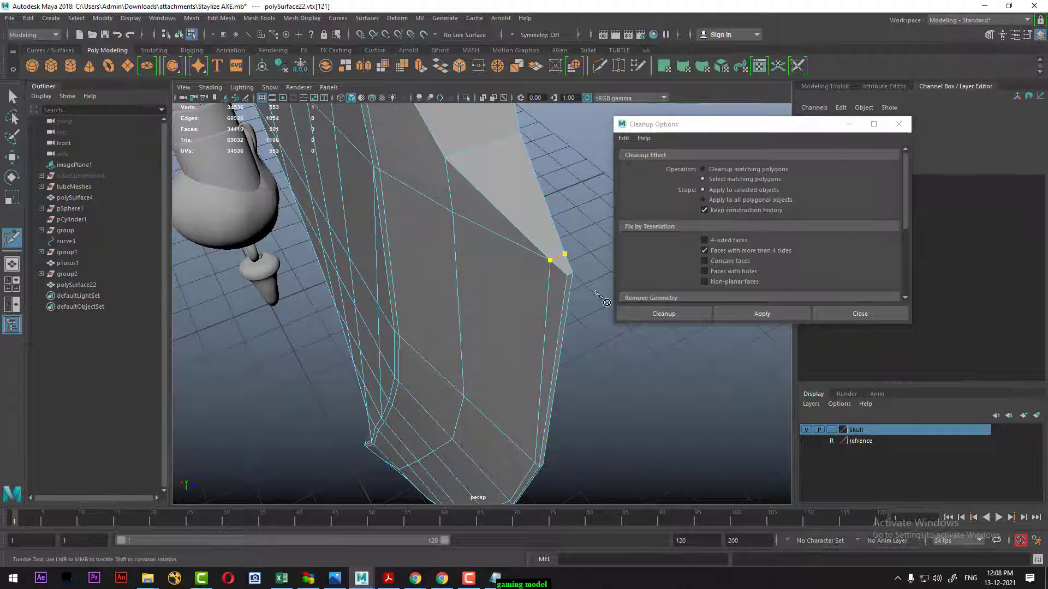
key("w")
- Recheck for n-gons, then select vertex vtx[151] and move it upward
right_click_drag(514, 262, 514, 235)
mouse_move(514, 235)
left_mouse_down("alt")
mouse_move(417, 272)
mouse_move(390, 257)
left_mouse_up("alt")
left_click(426, 218)
left_click(748, 317)
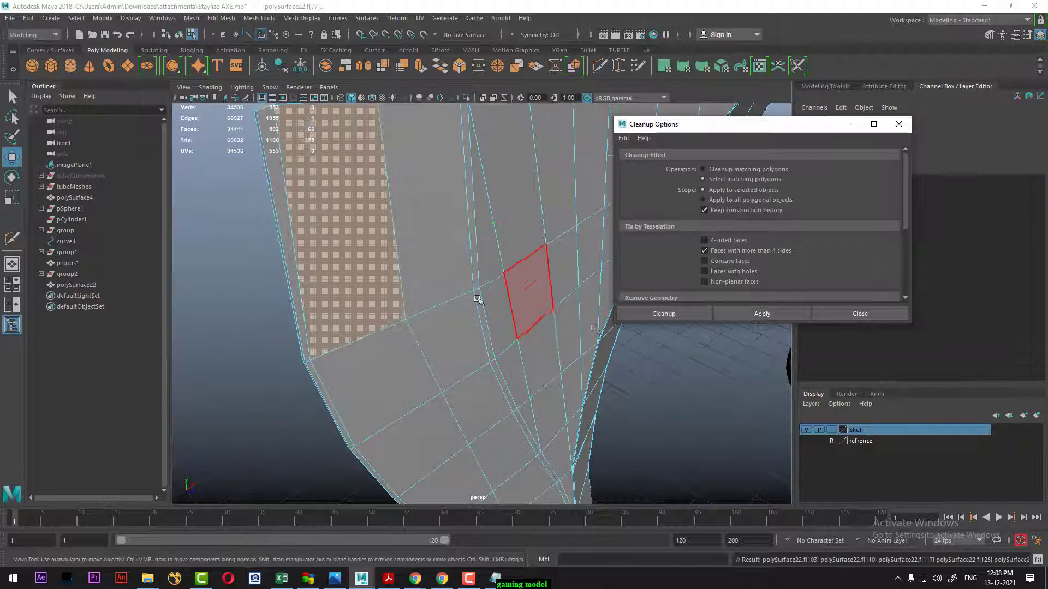
mouse_move(477, 299)
right_mouse_down("alt")
mouse_move(477, 325)
mouse_move(496, 210)
mouse_move(456, 237)
right_mouse_up("alt")
key("F9")
left_click(441, 227)
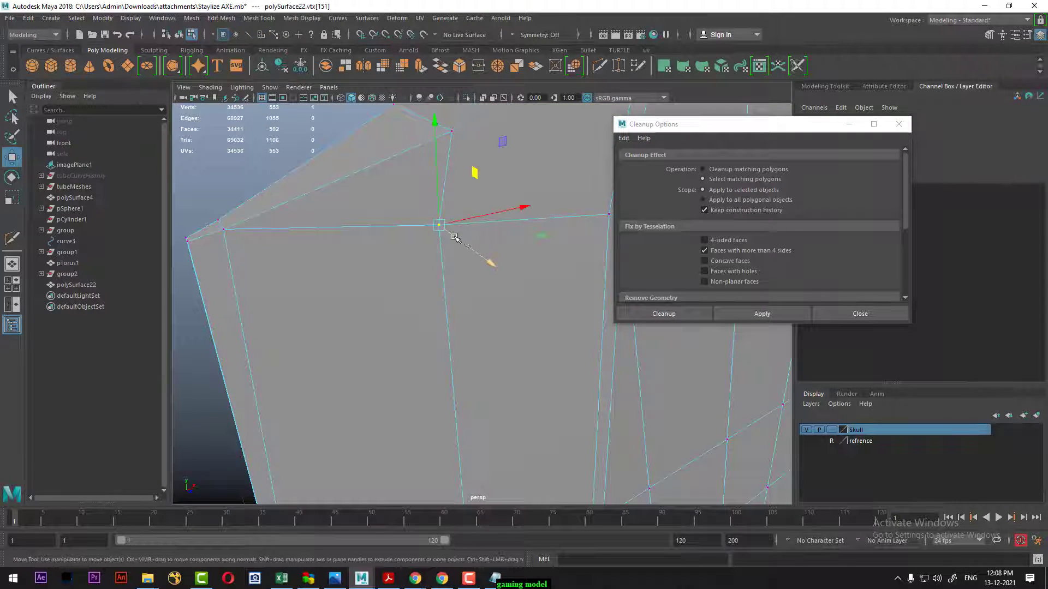
mouse_move(444, 269)
middle_mouse_down("alt")
mouse_move(445, 260)
mouse_move(476, 489)
middle_mouse_up("alt")
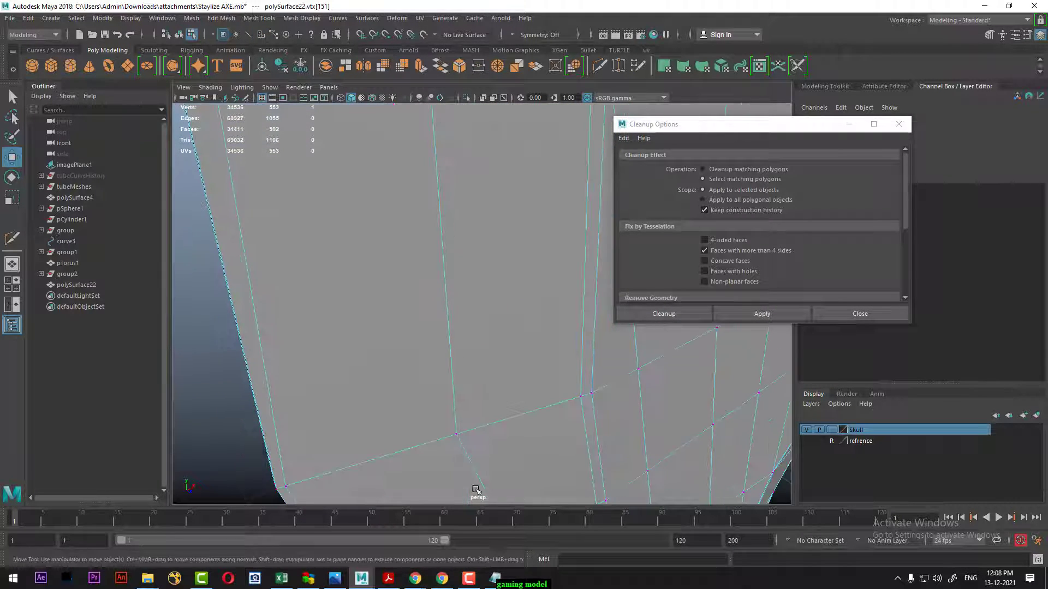
left_click_drag(454, 372, 454, 345)
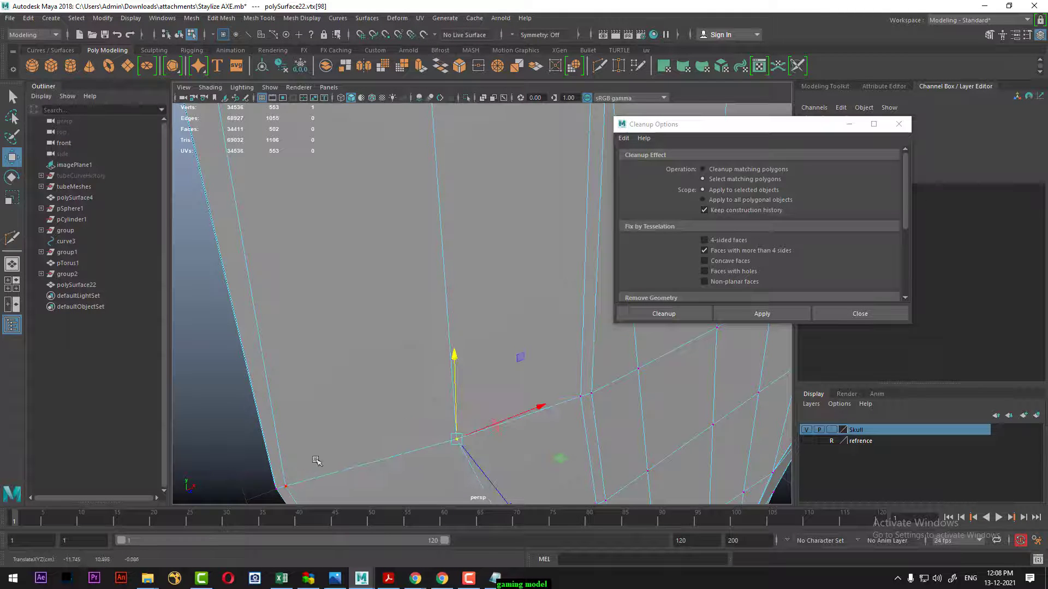
- Marquee-select the clustered upper-left corner vertices, merge them, and recheck for n-gons
left_click(283, 486)
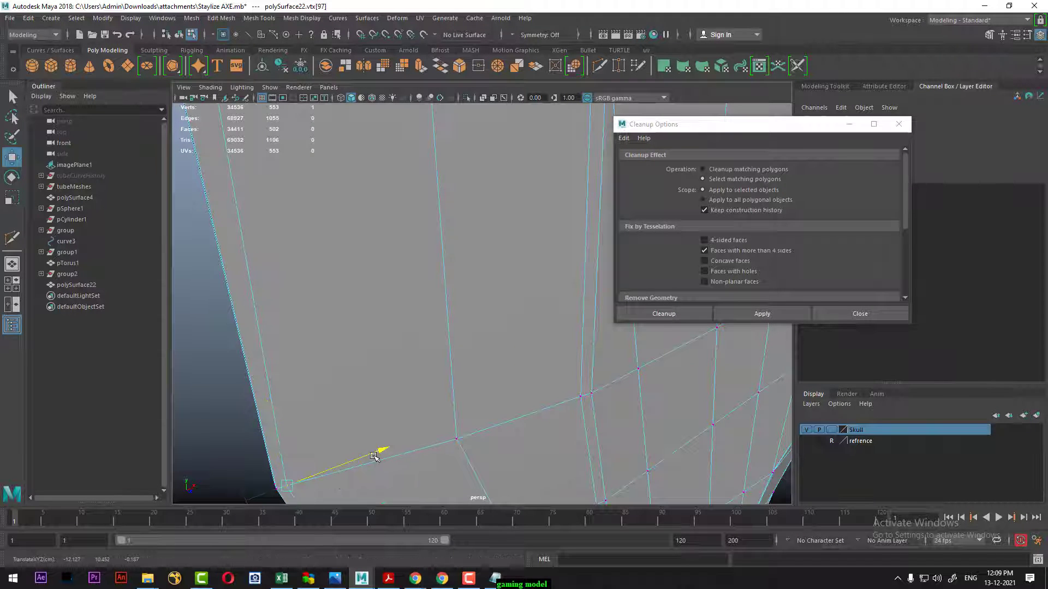
middle_click_drag(373, 454, 320, 201, "alt")
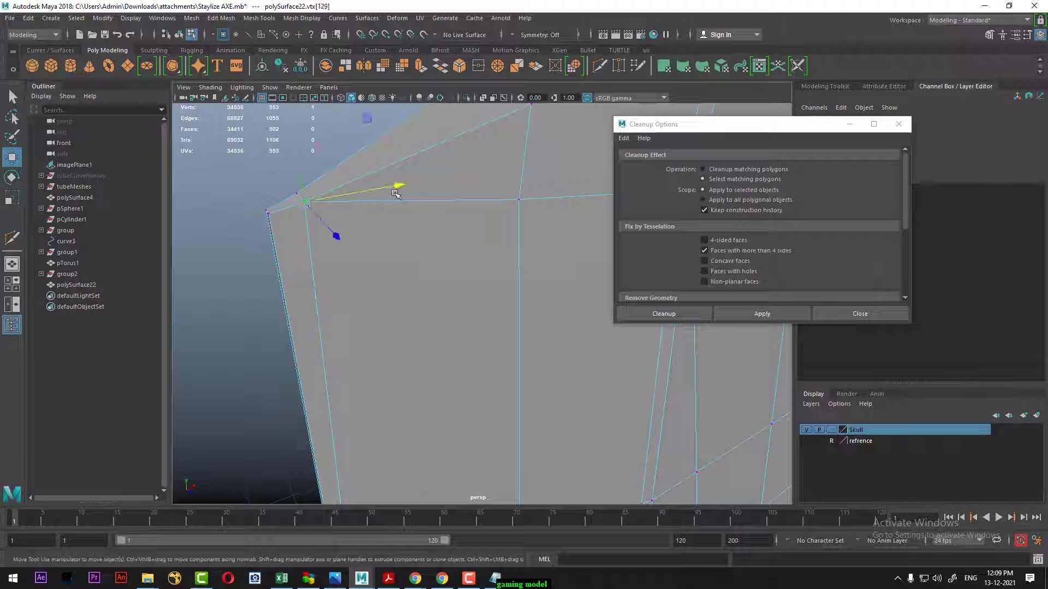
scroll(404, 230, "down", 3)
scroll(377, 240, "down", 3)
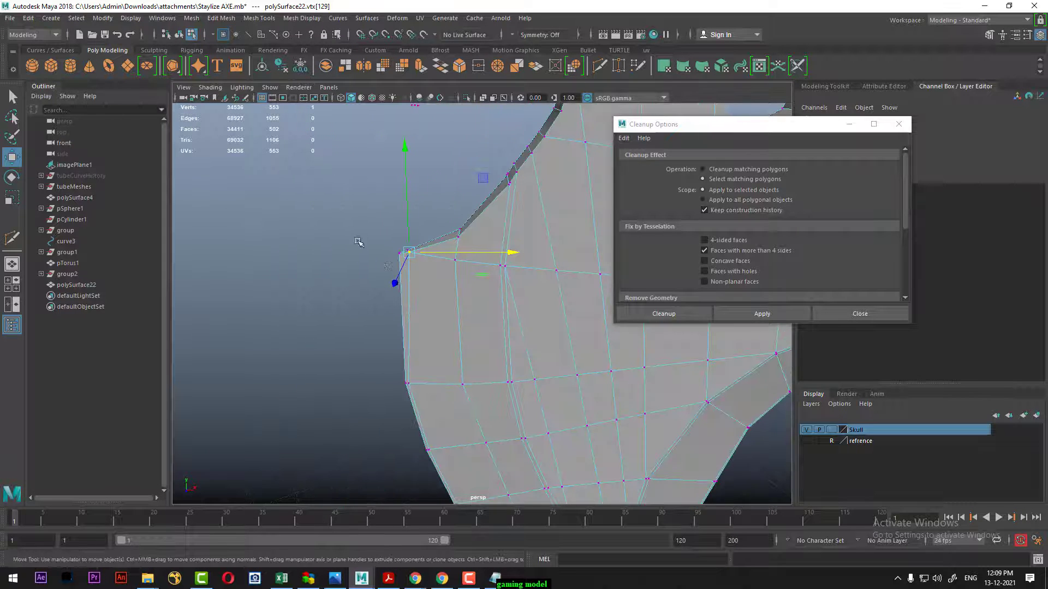
left_click_drag(566, 410, 565, 408)
right_click_drag(500, 334, 552, 217, "shift")
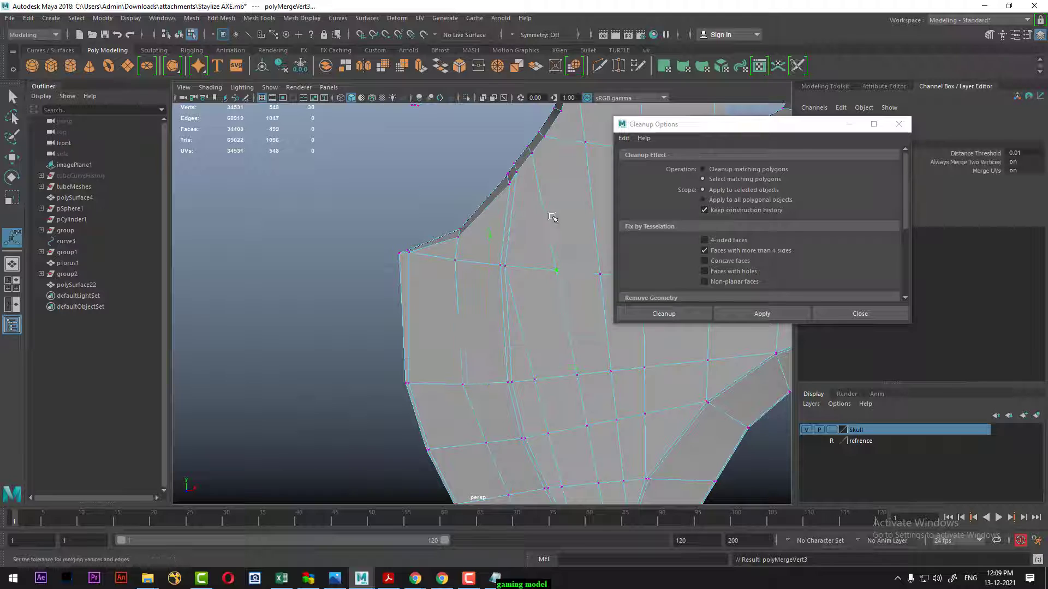
left_click(784, 317)
- Delete the single tall face on the blade's left, leaving a hole
right_click_drag(480, 277, 563, 193)
left_click_drag(563, 193, 526, 262, "alt")
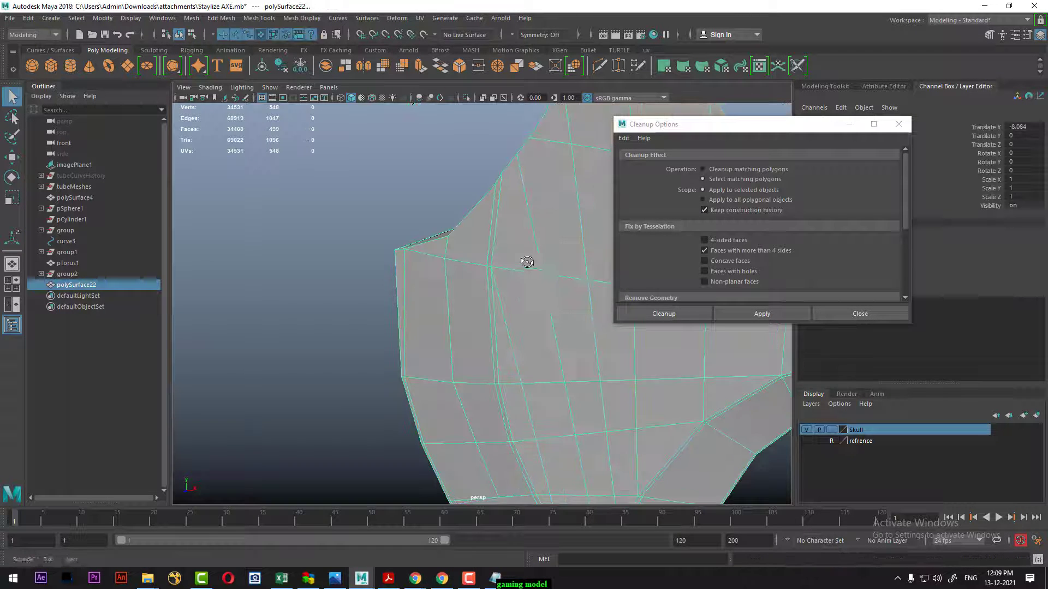
mouse_move(553, 315)
left_mouse_down("alt")
mouse_move(494, 316)
mouse_move(512, 360)
left_mouse_up("alt")
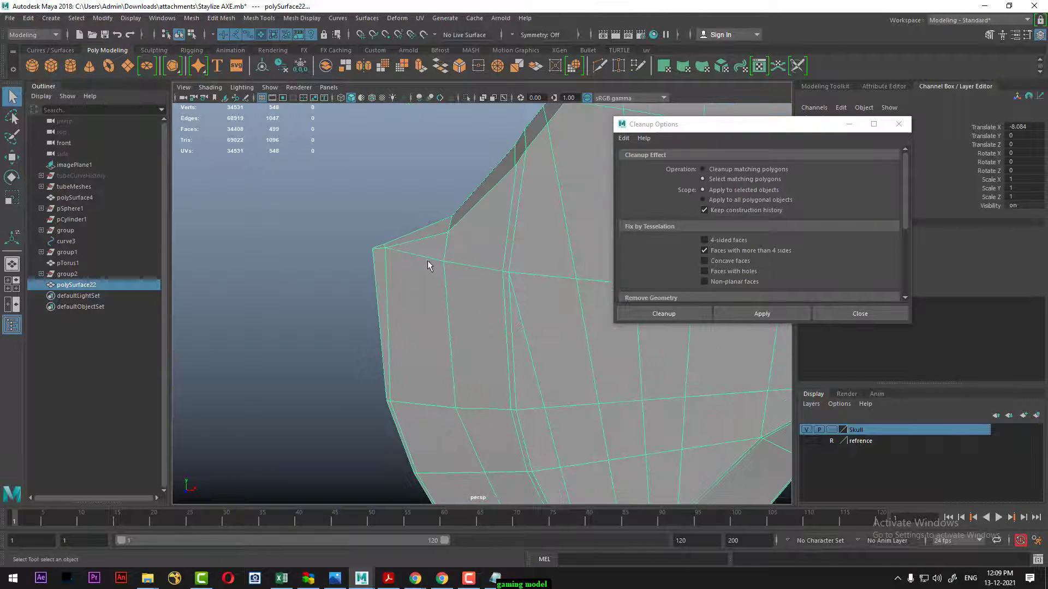
mouse_move(428, 266)
left_mouse_down("alt")
mouse_move(453, 280)
mouse_move(491, 229)
left_mouse_up("alt")
right_click_drag(491, 240, 457, 301)
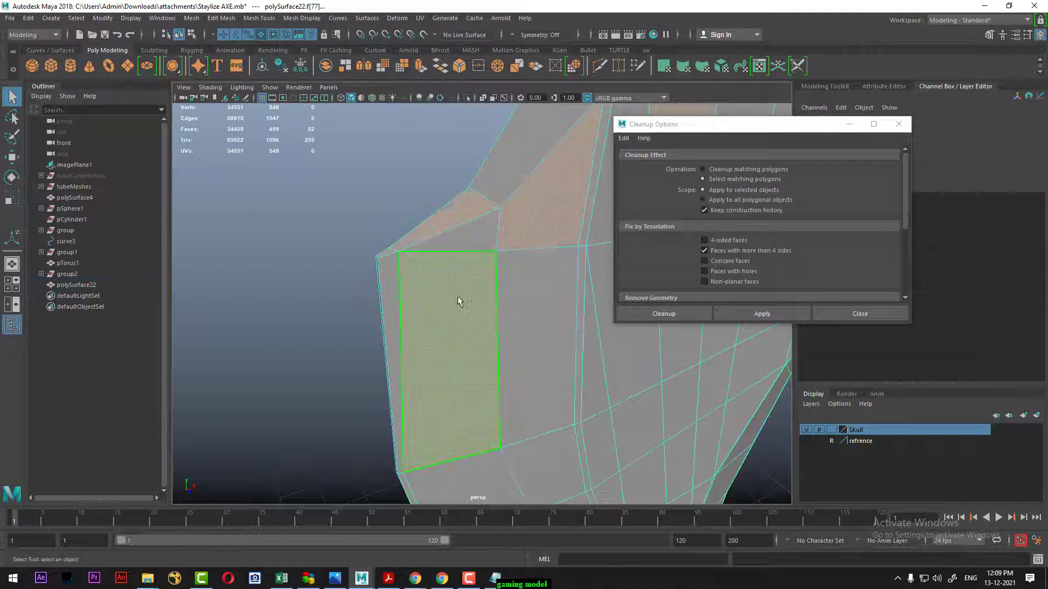
left_click(459, 302)
key("Delete")
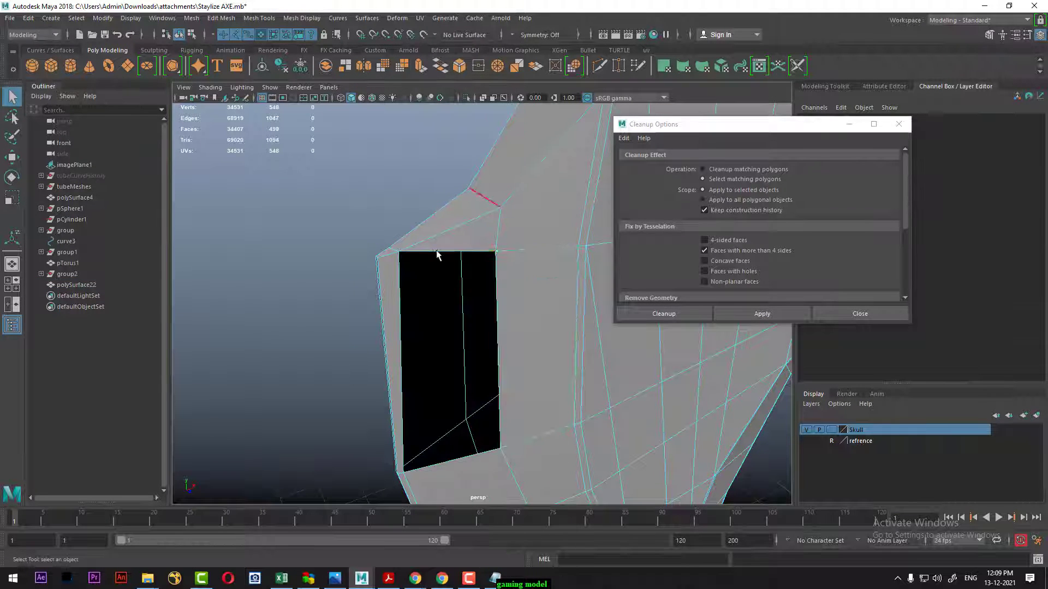
- Select the hole's border edges and fill it with a new face
double_click(442, 252)
mouse_move(442, 258)
left_mouse_down("alt")
mouse_move(449, 346)
mouse_move(384, 285)
mouse_move(416, 339)
mouse_move(433, 259)
left_mouse_up("alt")
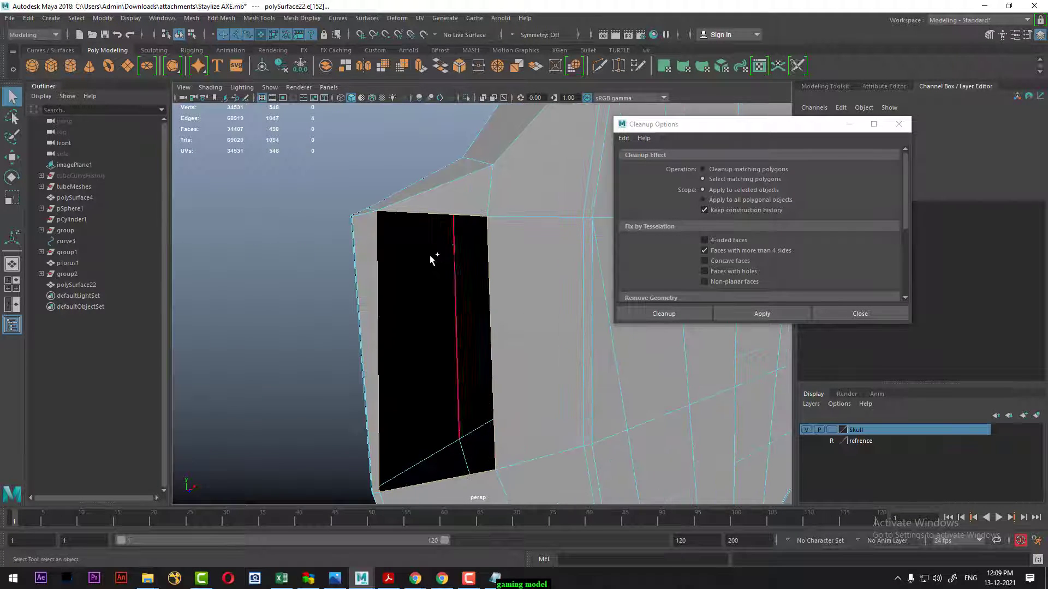
mouse_move(430, 256)
right_mouse_down("shift")
mouse_move(428, 355)
mouse_move(407, 399)
right_mouse_up("shift")
left_click_drag(436, 399, 466, 251, "alt")
key("F8")
- Recheck for n-gons (61 flagged) in object mode, then tumble in on the octagonal bolt hole
mouse_move(524, 233)
left_mouse_down("alt")
mouse_move(363, 300)
mouse_move(421, 330)
left_mouse_up("alt")
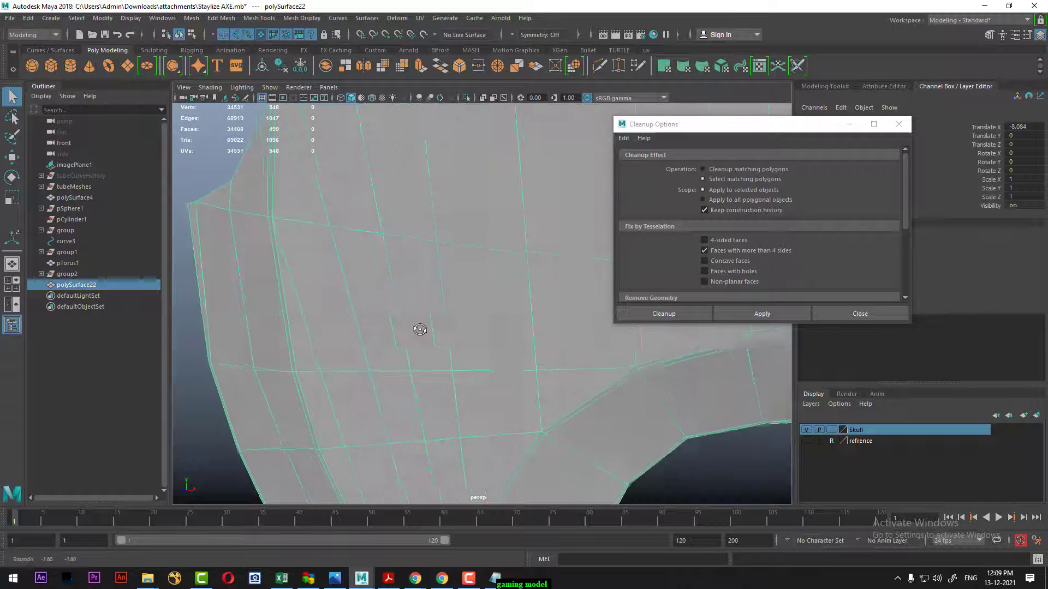
left_click(753, 315)
mouse_move(554, 363)
left_mouse_down("alt")
mouse_move(346, 374)
mouse_move(341, 296)
left_mouse_up("alt")
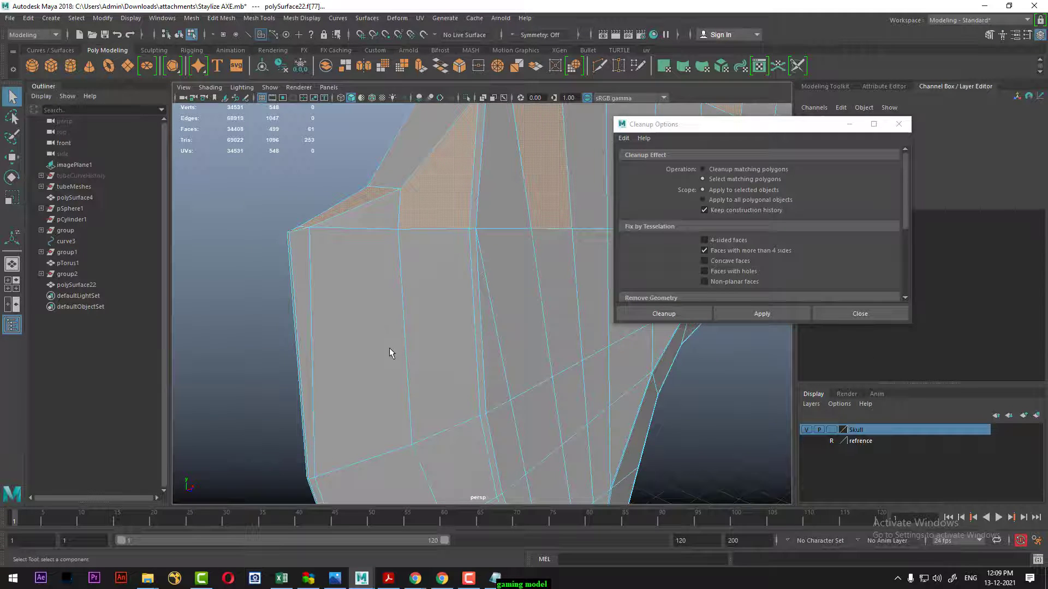
mouse_move(389, 349)
left_mouse_down("alt")
mouse_move(422, 340)
mouse_move(401, 305)
mouse_move(429, 309)
mouse_move(447, 371)
left_mouse_up("alt")
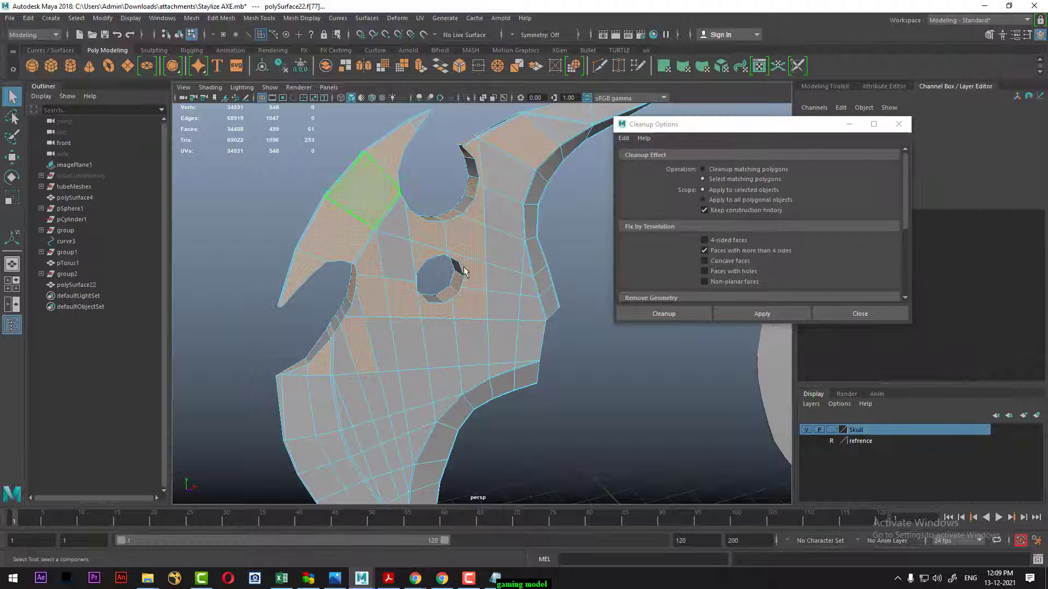
right_click_drag(383, 259, 455, 251)
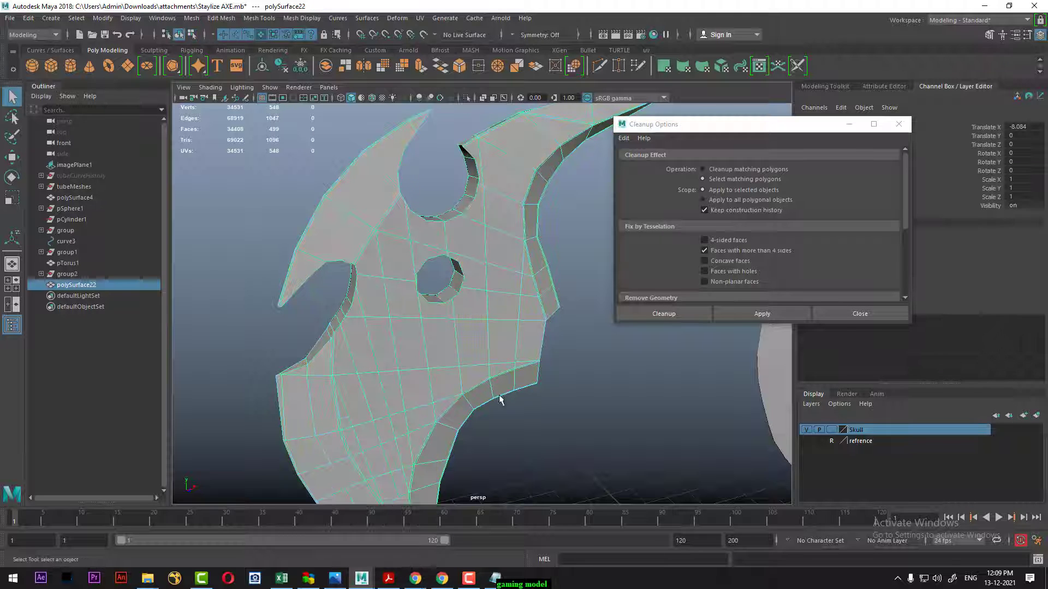
right_click_drag(500, 400, 524, 393, "alt")
left_click_drag(524, 393, 423, 348, "alt")
mouse_move(424, 348)
right_mouse_down("alt")
mouse_move(445, 322)
mouse_move(420, 295)
mouse_move(444, 311)
right_mouse_up("alt")
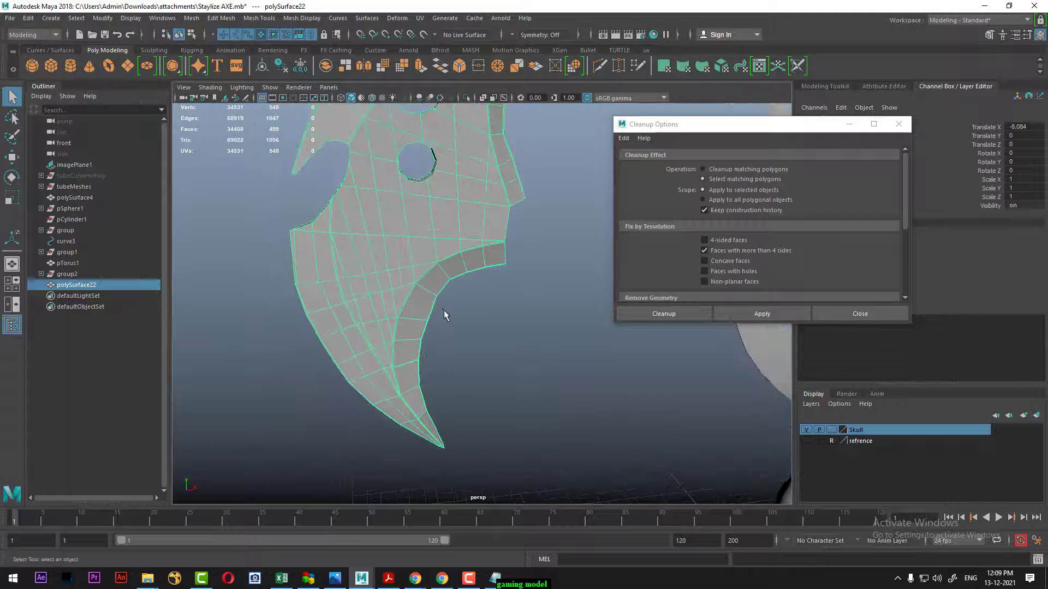
right_click_drag(405, 219, 437, 306, "alt")
mouse_move(437, 305)
left_mouse_down("alt")
mouse_move(461, 311)
mouse_move(443, 294)
left_mouse_up("alt")
mouse_move(470, 322)
right_mouse_down("alt")
mouse_move(465, 250)
mouse_move(453, 240)
mouse_move(533, 398)
mouse_move(474, 336)
mouse_move(502, 381)
mouse_move(489, 330)
mouse_move(486, 348)
mouse_move(495, 297)
mouse_move(487, 327)
right_mouse_up("alt")
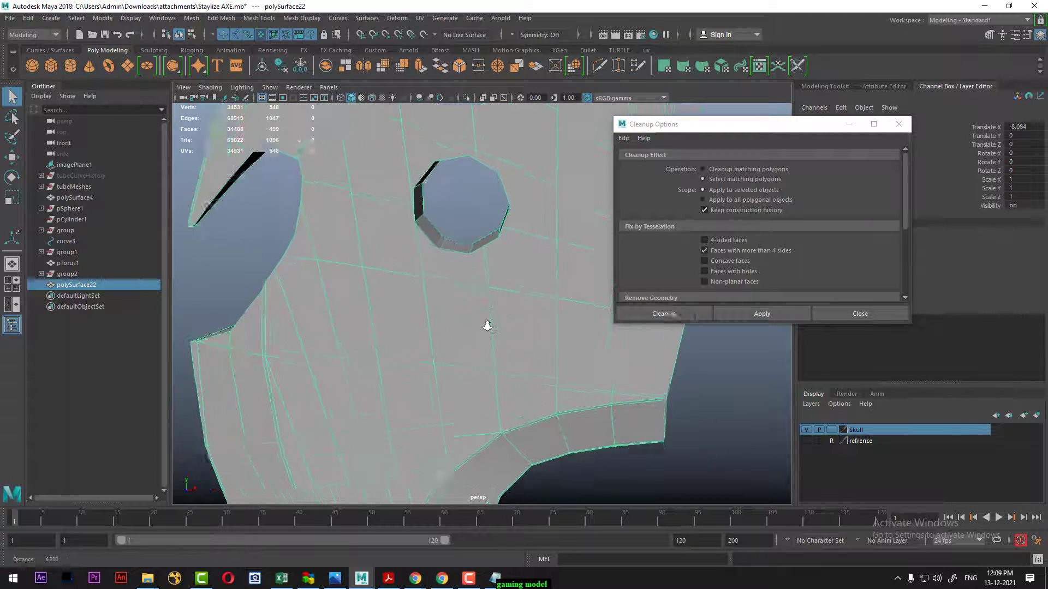
- Multi-Cut below the bolt hole, then delete the unwanted cut edge
right_click(488, 267)
mouse_move(489, 267)
right_mouse_down("alt")
mouse_move(495, 297)
mouse_move(533, 304)
right_mouse_up("alt")
right_click(539, 277, "shift")
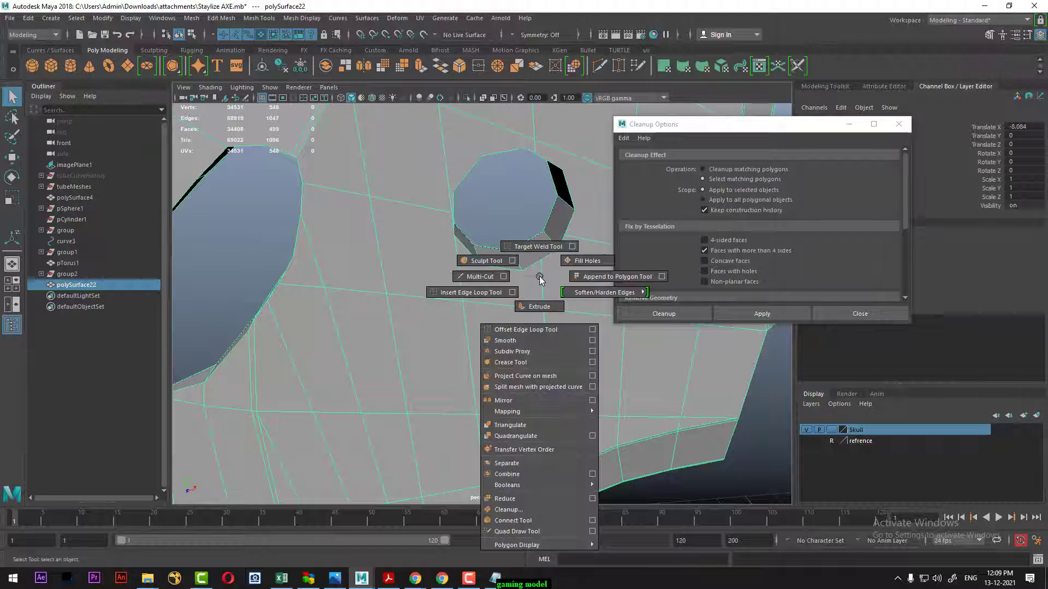
left_click(470, 277)
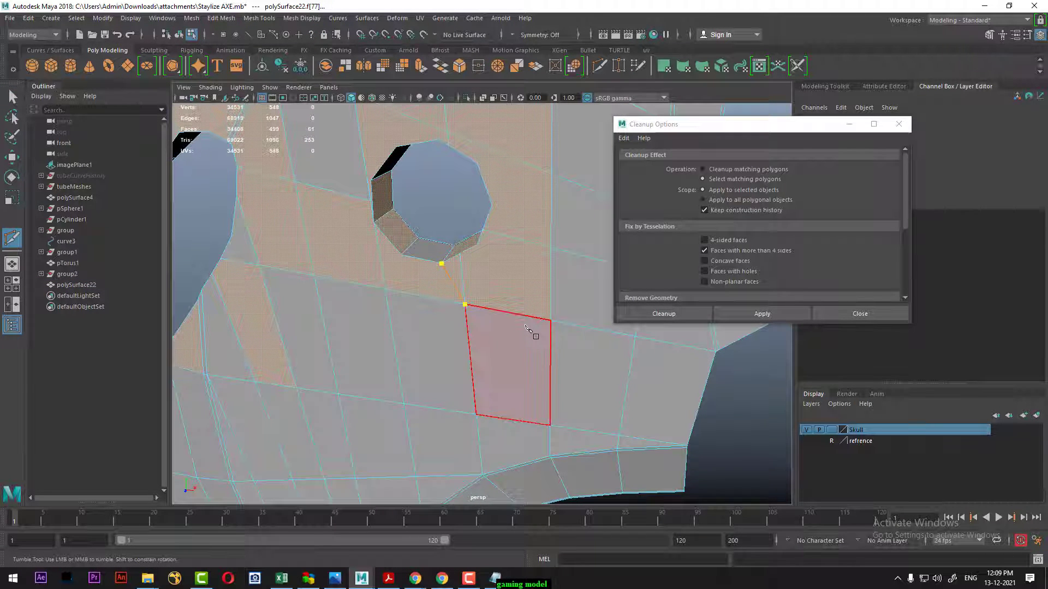
key("Return")
key("w")
right_click_drag(461, 267, 463, 235)
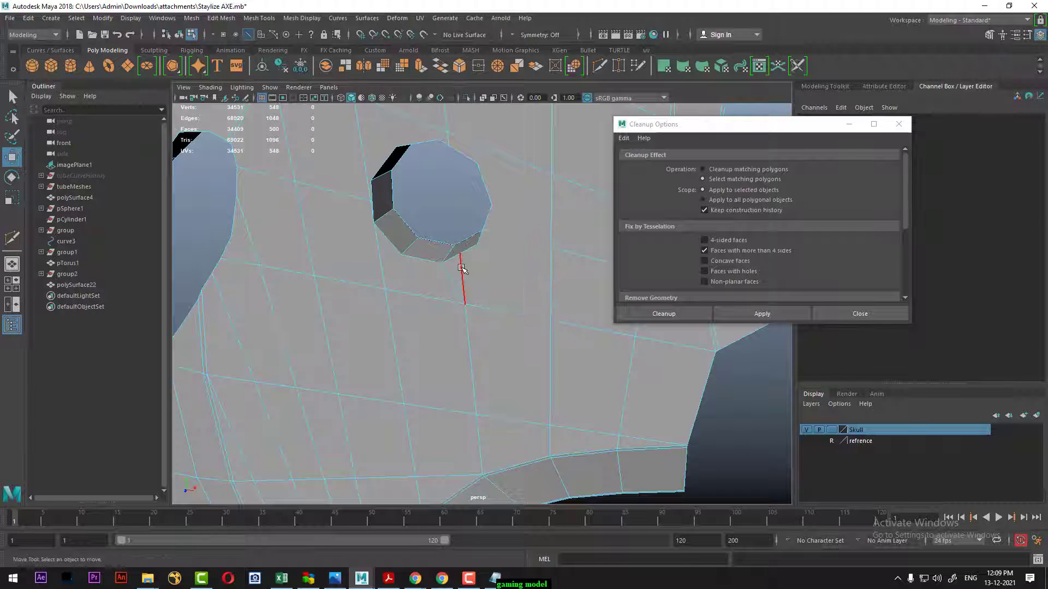
left_click(461, 268)
mouse_move(445, 305)
left_mouse_down("alt")
mouse_move(328, 362)
mouse_move(433, 327)
mouse_move(394, 224)
mouse_move(357, 221)
left_mouse_up("alt")
key("Delete")
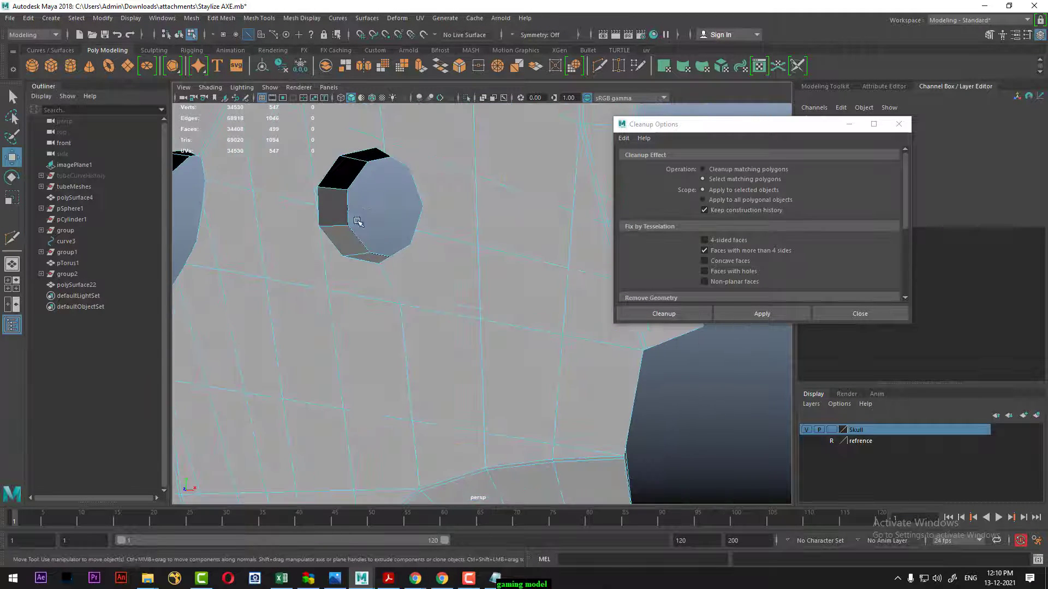
- Spin the edge below the hole twice with Ctrl+Alt+Right Arrow to reroute it
left_click_drag(445, 213, 470, 274, "alt")
scroll(459, 246, "down", 3)
right_click_drag(396, 292, 444, 362, "alt")
left_click_drag(445, 363, 428, 323, "alt")
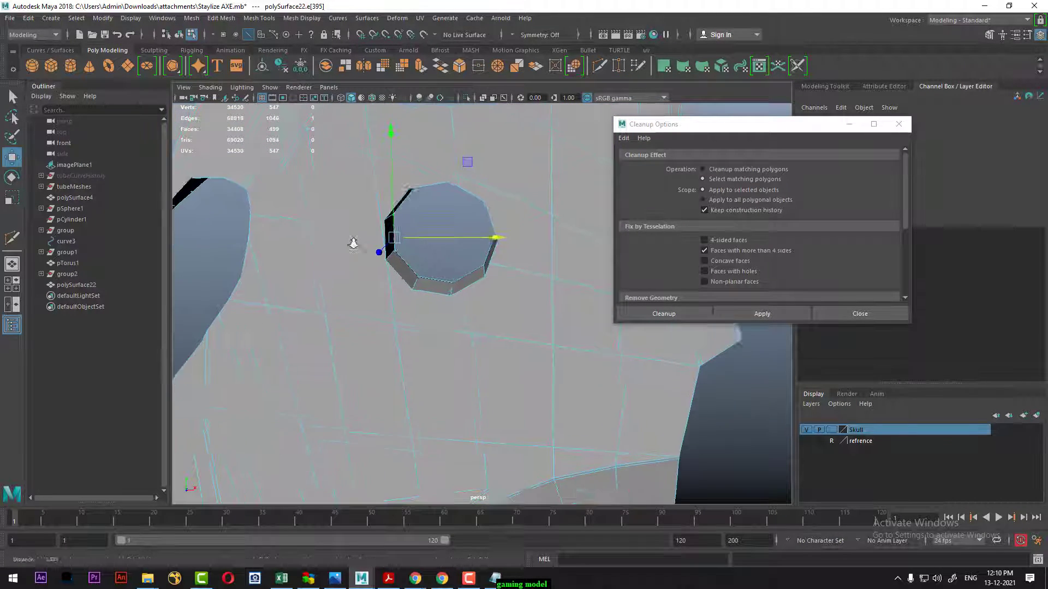
left_click_drag(353, 243, 416, 326, "alt")
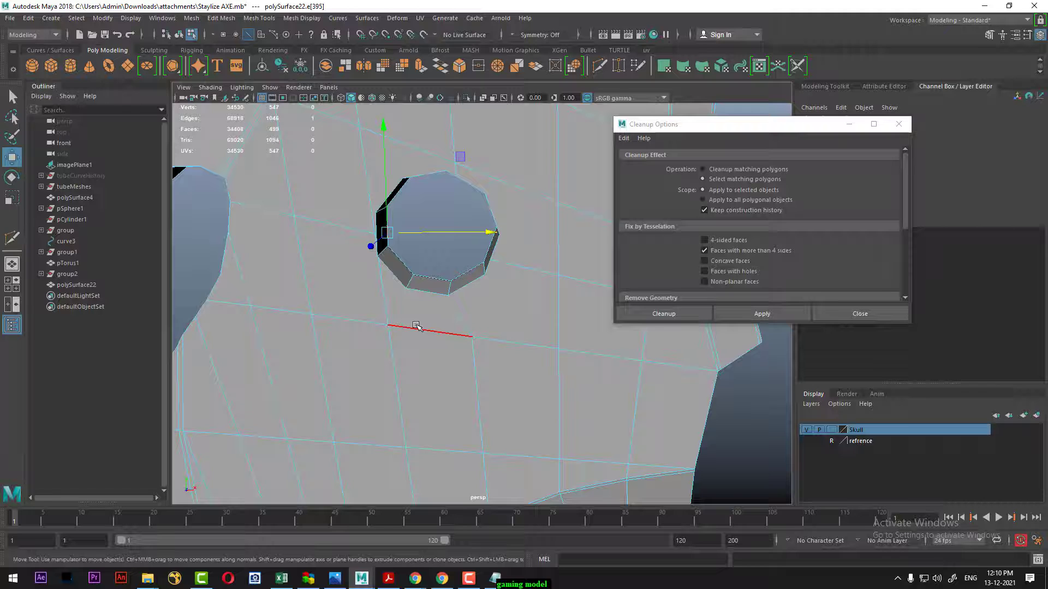
left_click(385, 314)
key("ctrl+alt+Right")
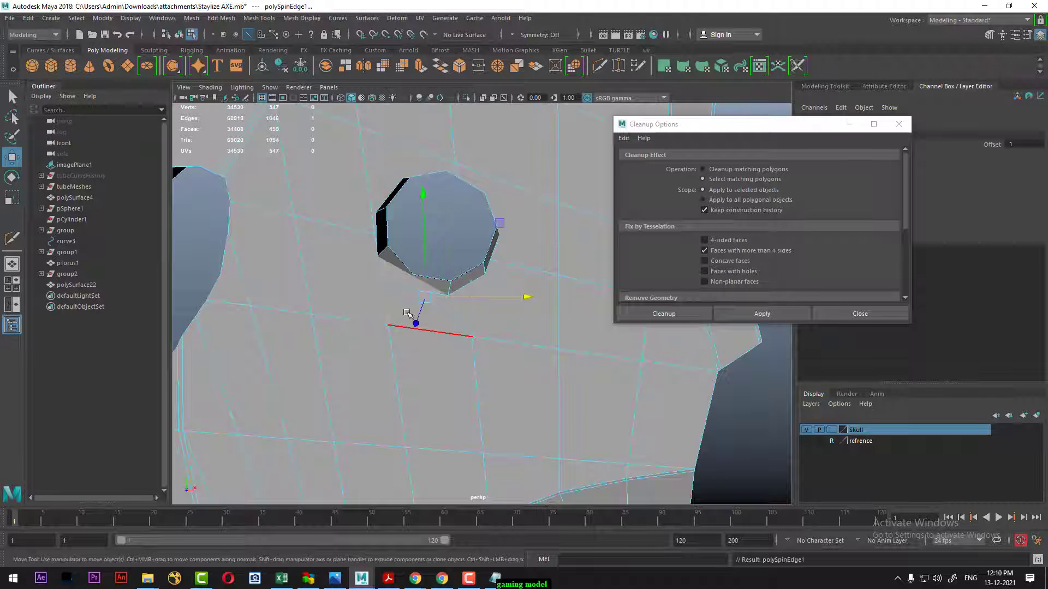
key("ctrl+alt+Right")
key("ctrl+alt+Right")
key("ctrl+alt+Right")
key("ctrl+alt+Right")
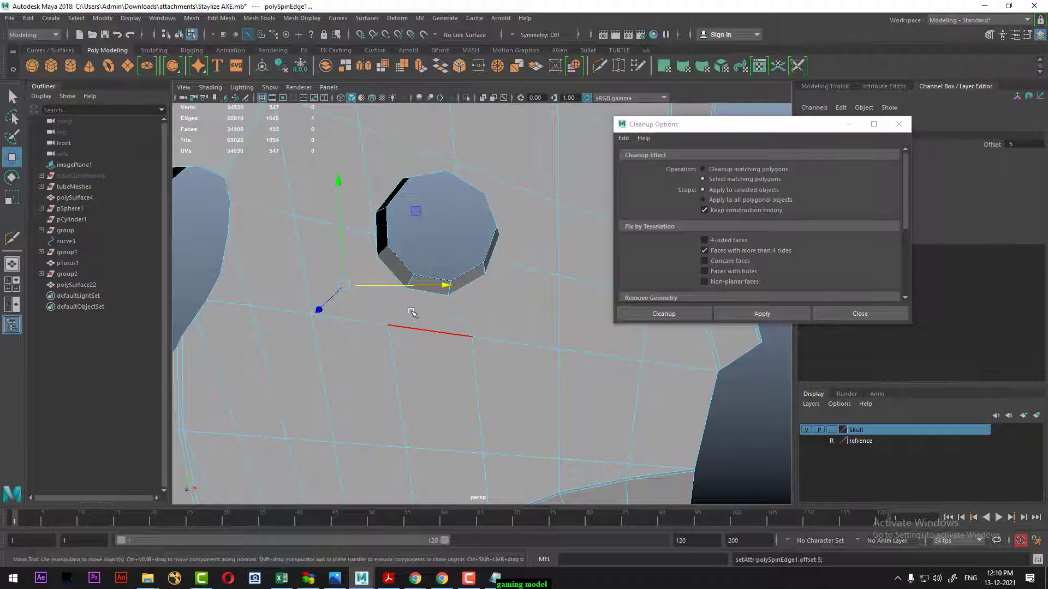
- Multi-Cut new edges from the hole's corners to the surrounding edges
right_click_drag(412, 312, 519, 203)
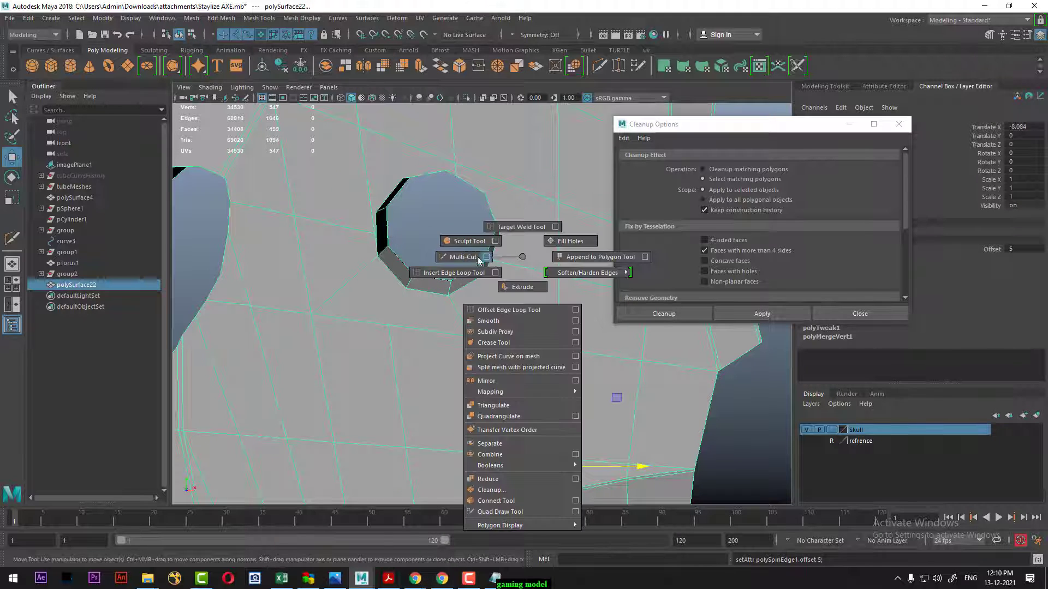
right_click_drag(522, 257, 453, 272, "shift")
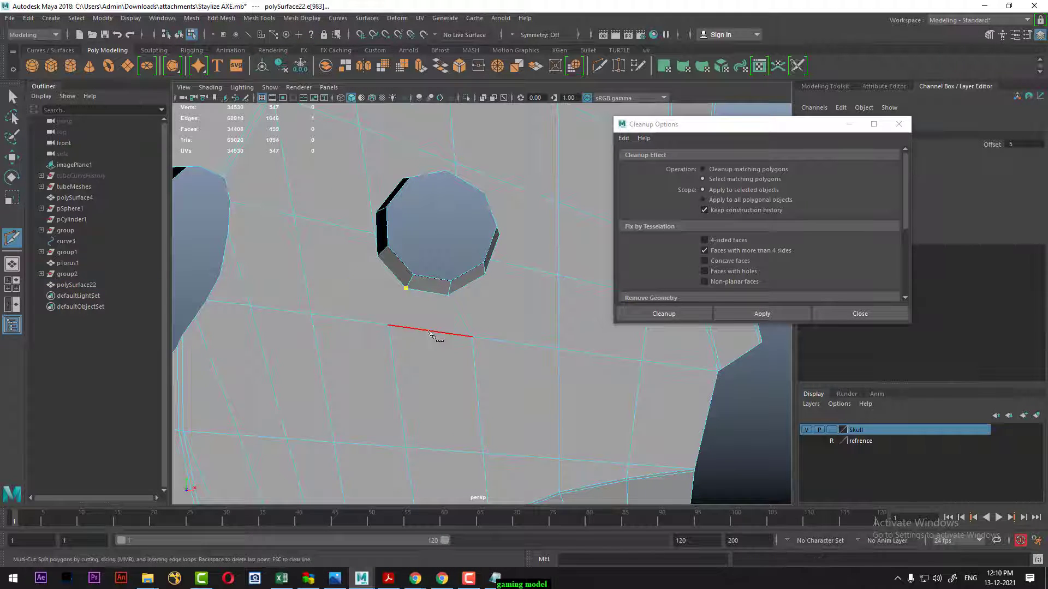
key("Return")
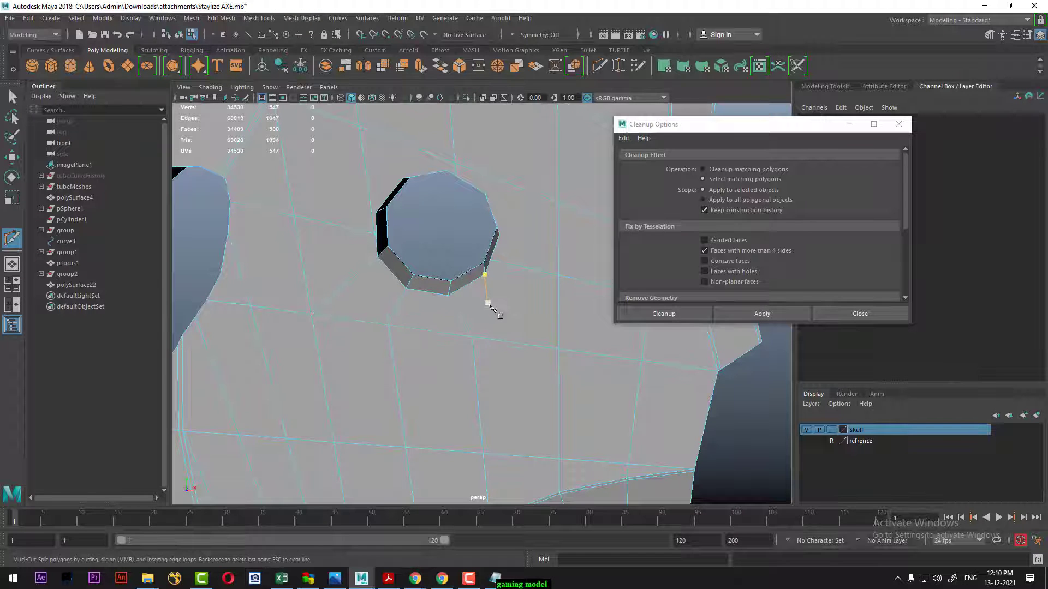
left_click_drag(490, 307, 391, 335, "alt")
right_click_drag(391, 334, 432, 306, "alt")
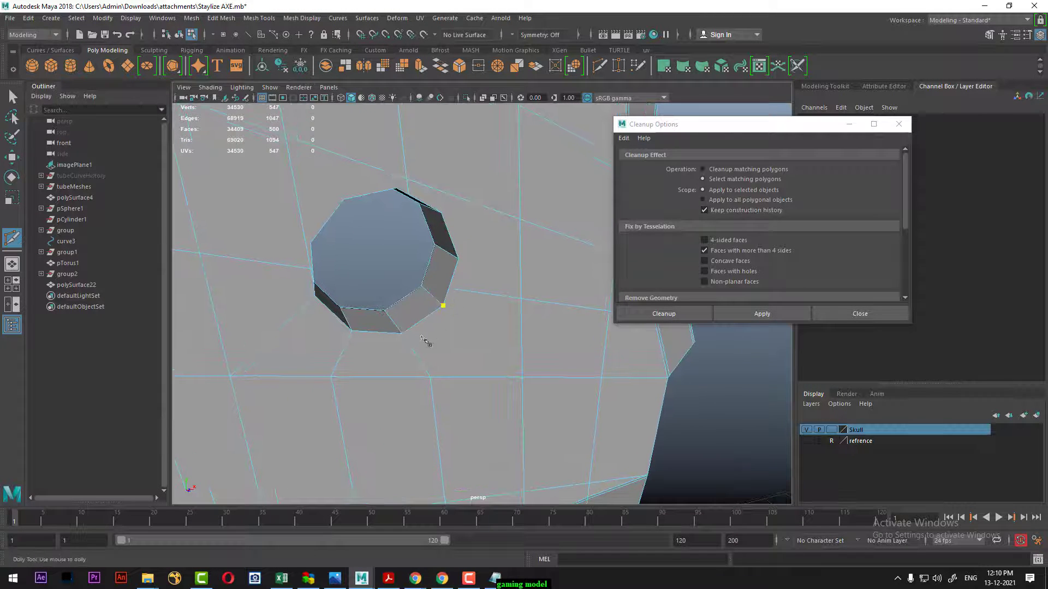
key("Return")
left_click_drag(496, 335, 501, 283, "alt")
middle_click_drag(502, 283, 441, 327, "alt")
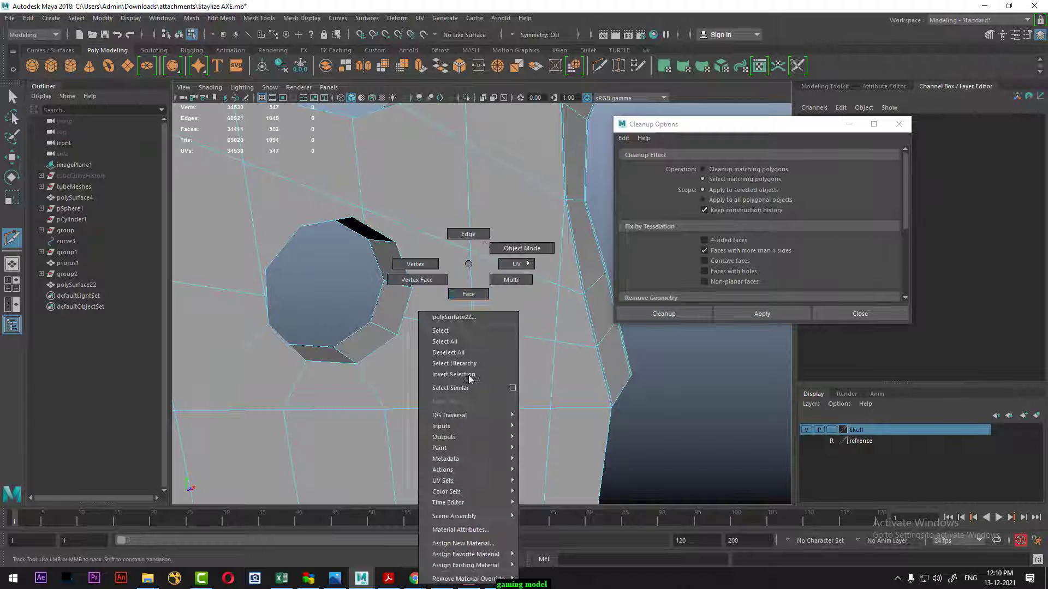
right_click_drag(462, 262, 453, 311, "shift")
key("w")
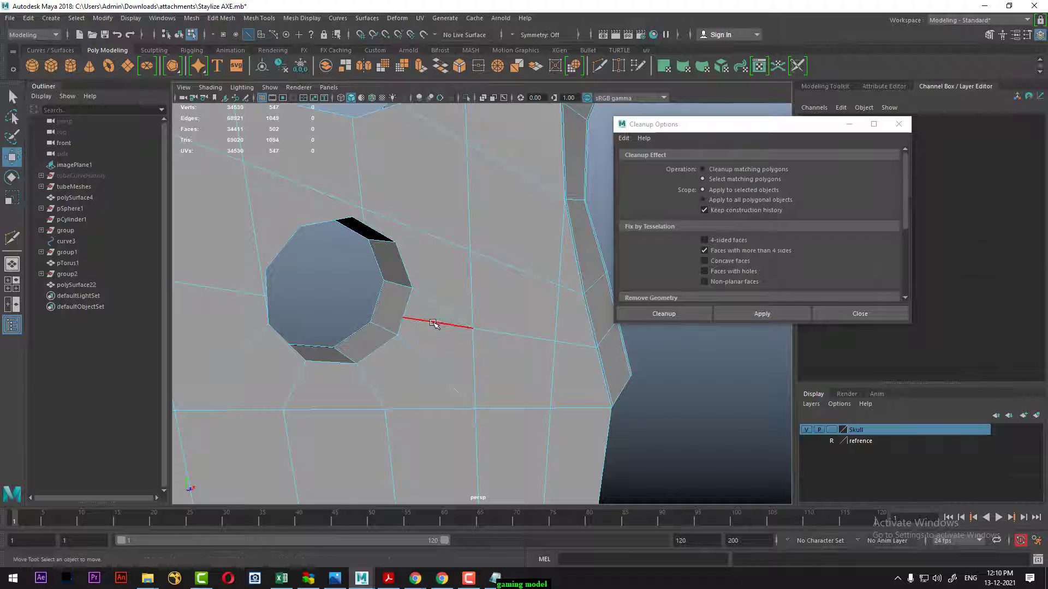
- Cut an edge from the hole's left corner and select the extra edge above the hole
mouse_move(491, 306)
left_mouse_down("alt")
mouse_move(424, 344)
mouse_move(482, 321)
mouse_move(468, 316)
mouse_move(444, 355)
mouse_move(370, 351)
mouse_move(491, 374)
left_mouse_up("alt")
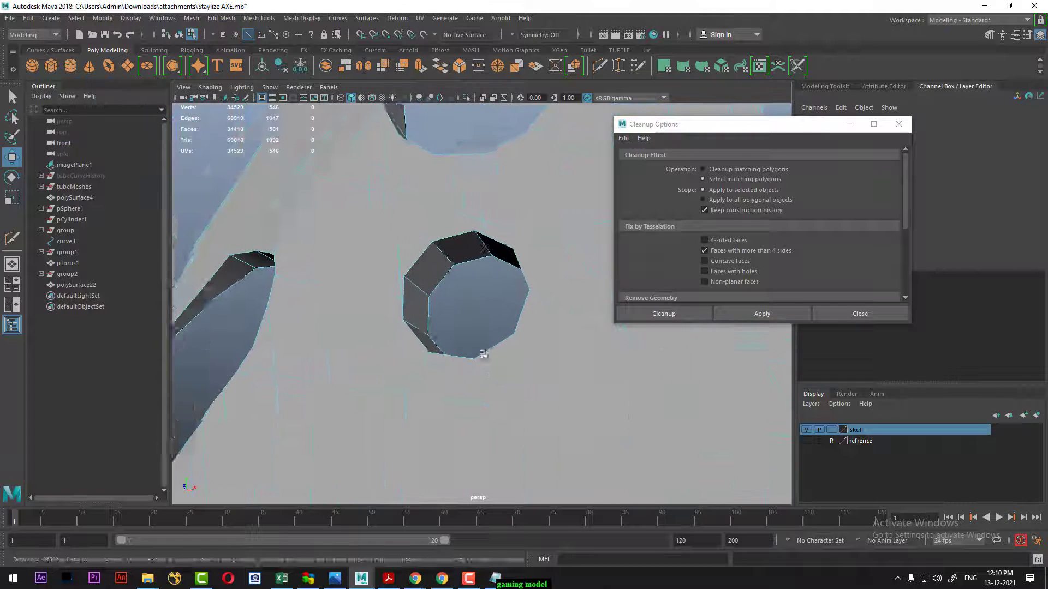
right_click_drag(444, 199, 420, 199, "shift")
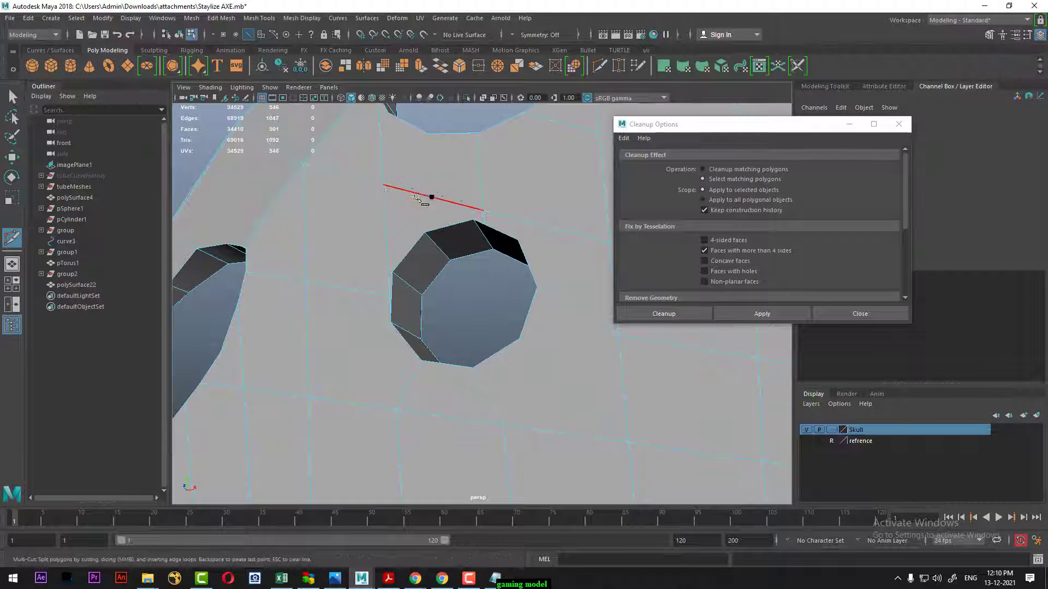
right_click(376, 324)
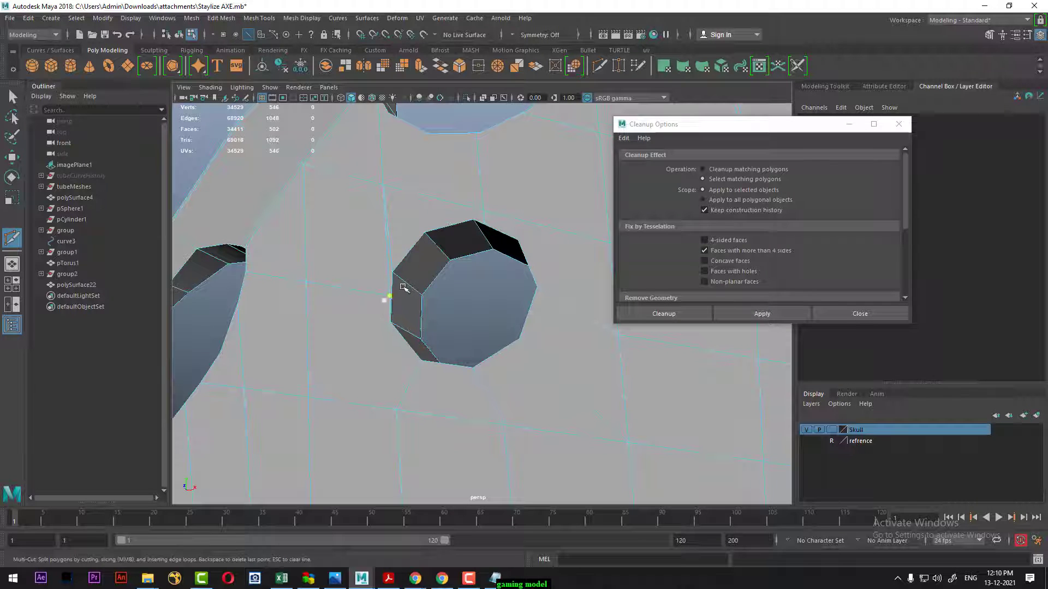
key("w")
mouse_move(396, 233)
right_mouse_down()
mouse_move(397, 198)
mouse_move(430, 240)
right_mouse_up()
left_click(449, 226)
- Delete the extra edge above the hole and cut a new edge on its left
right_click_drag(367, 290, 383, 328, "shift")
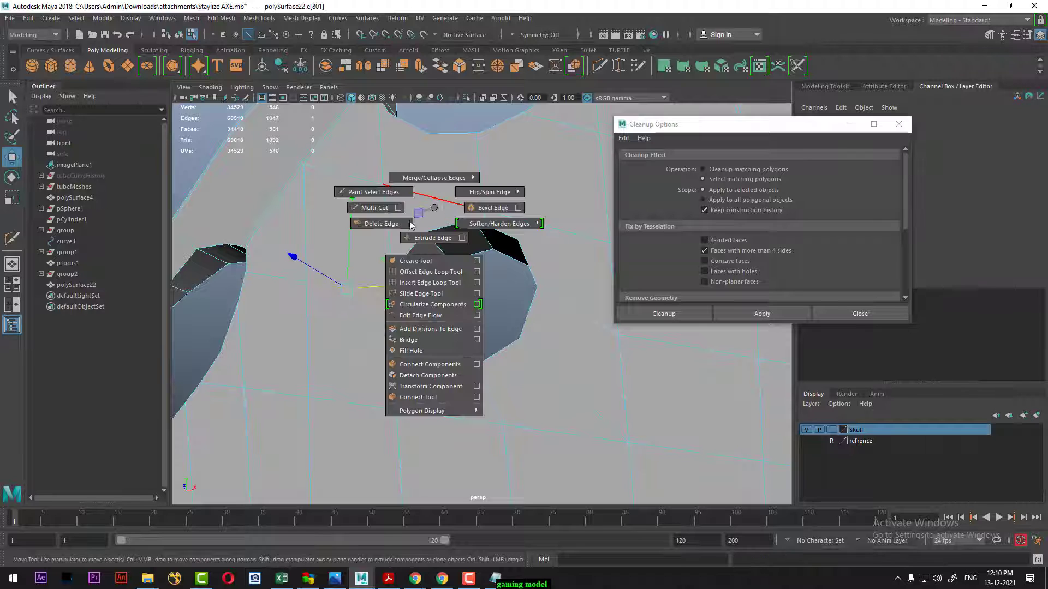
right_click_drag(395, 227, 461, 185)
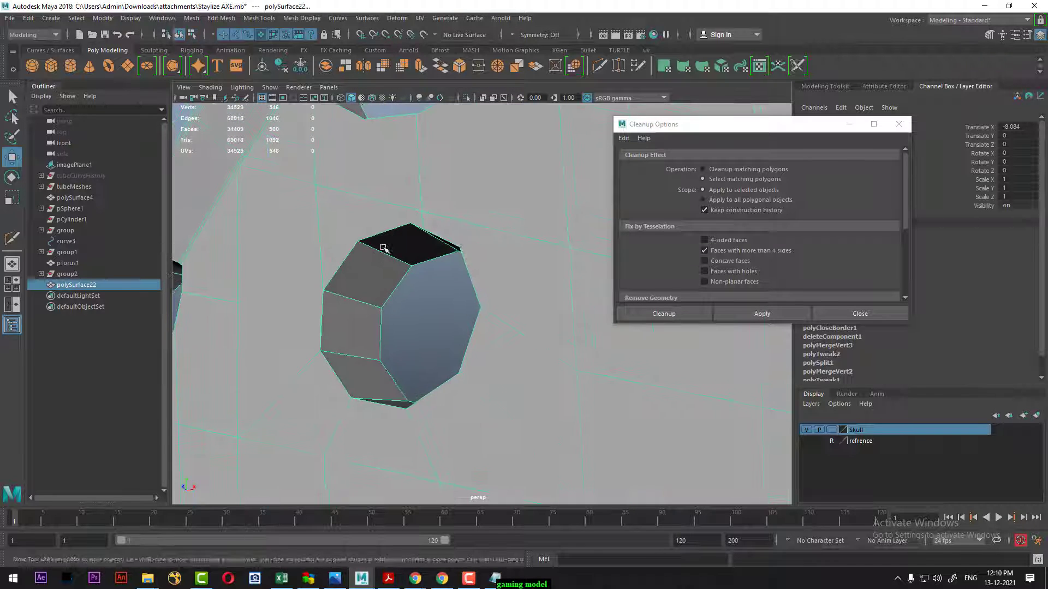
left_click_drag(405, 241, 464, 283, "alt")
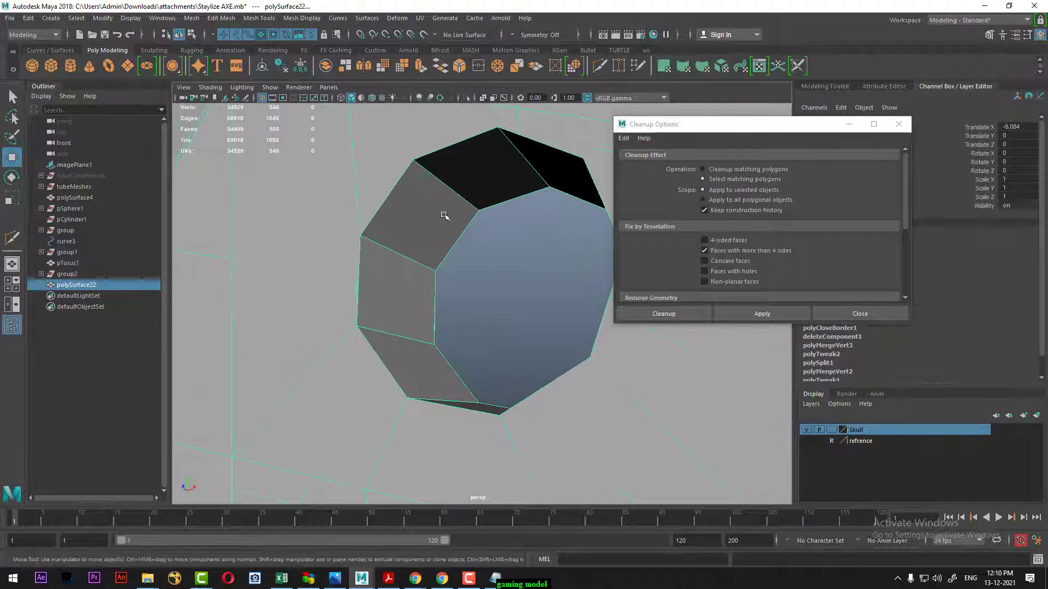
right_click_drag(437, 218, 355, 229, "shift")
left_click(238, 260)
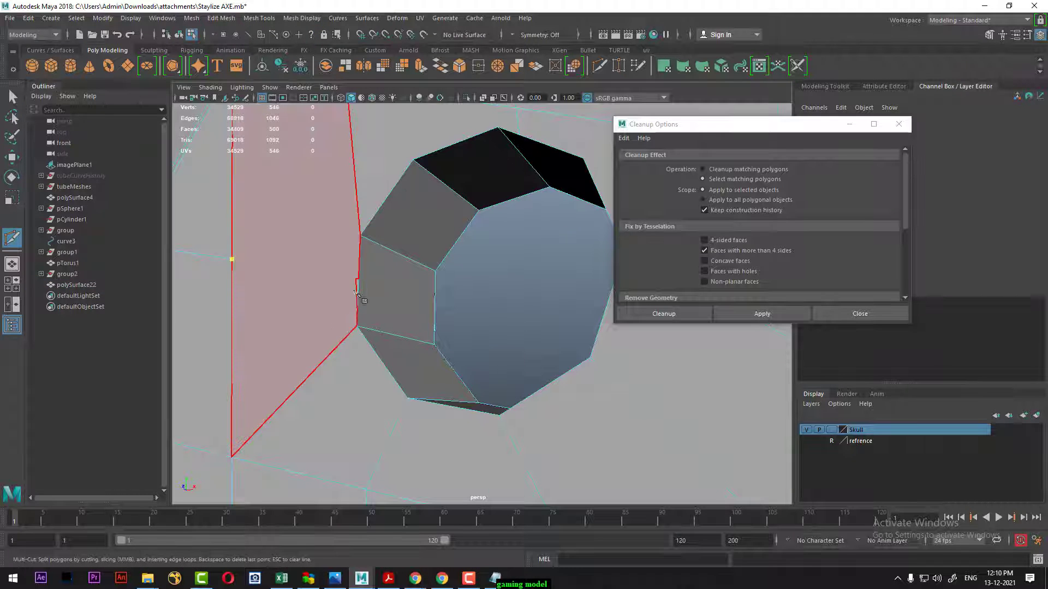
key("Return")
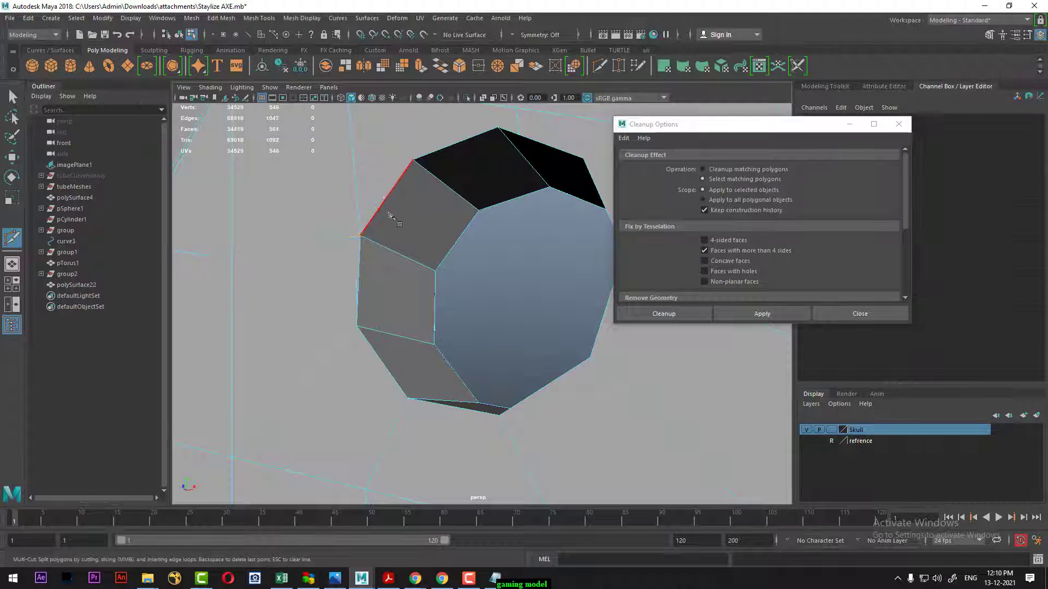
- Delete the stray face left of the hole and the thin sliver face
right_click_drag(389, 264, 364, 310, "shift")
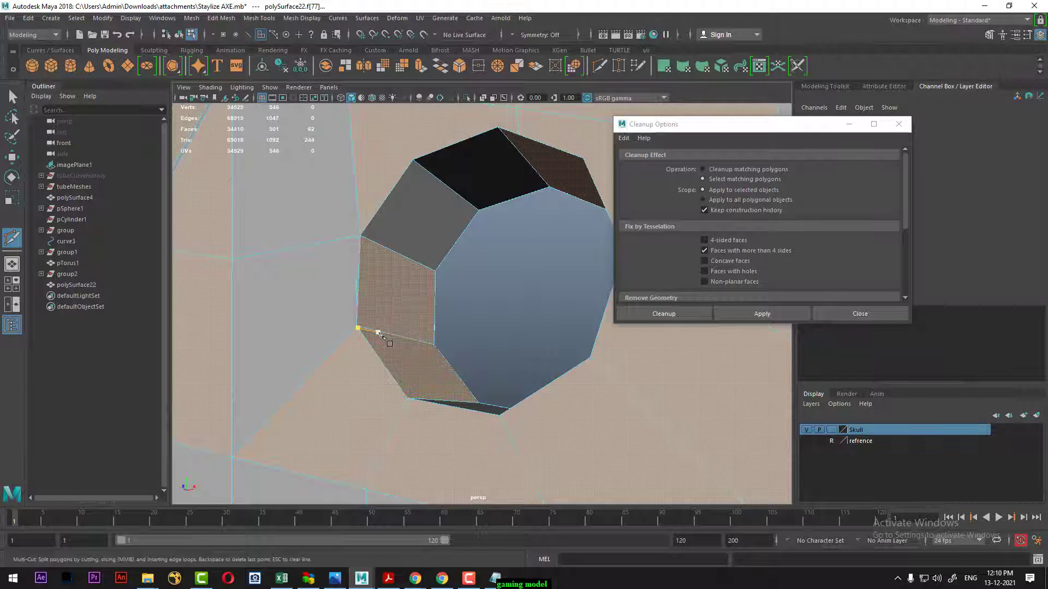
key("w")
right_click_drag(327, 267, 334, 308)
left_click(333, 310)
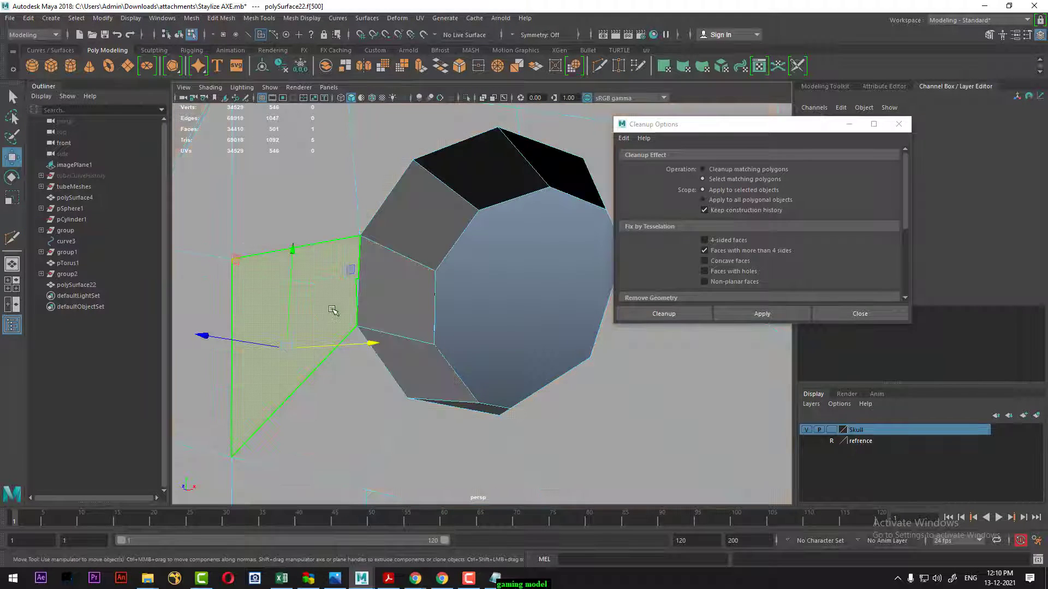
key("Delete")
scroll(390, 306, "up", 5)
scroll(382, 322, "down", 4)
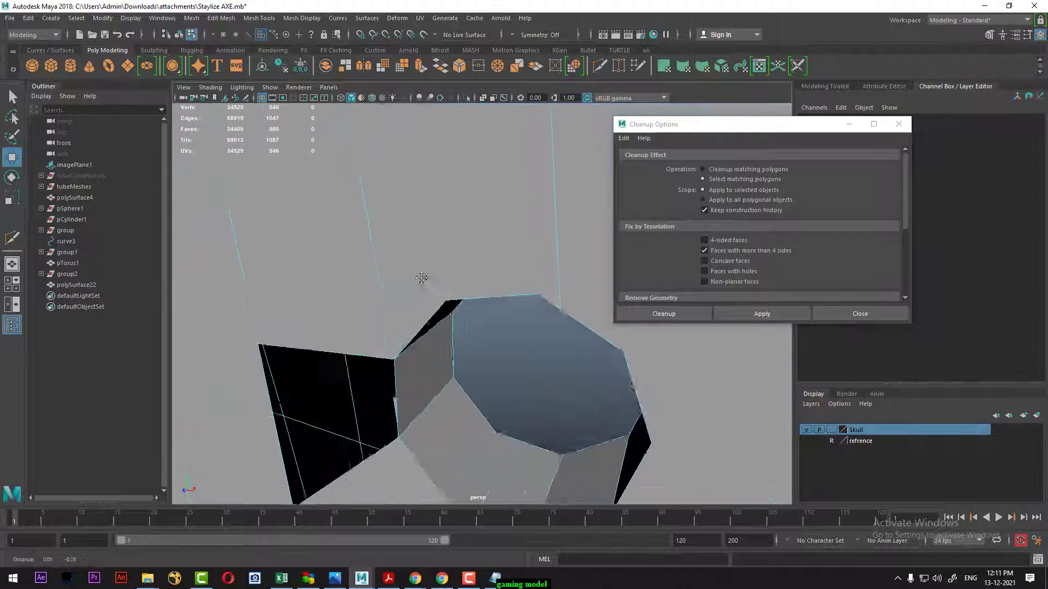
scroll(416, 367, "up", 4)
scroll(425, 350, "up", 3)
scroll(435, 314, "up", 2)
scroll(434, 292, "up", 2)
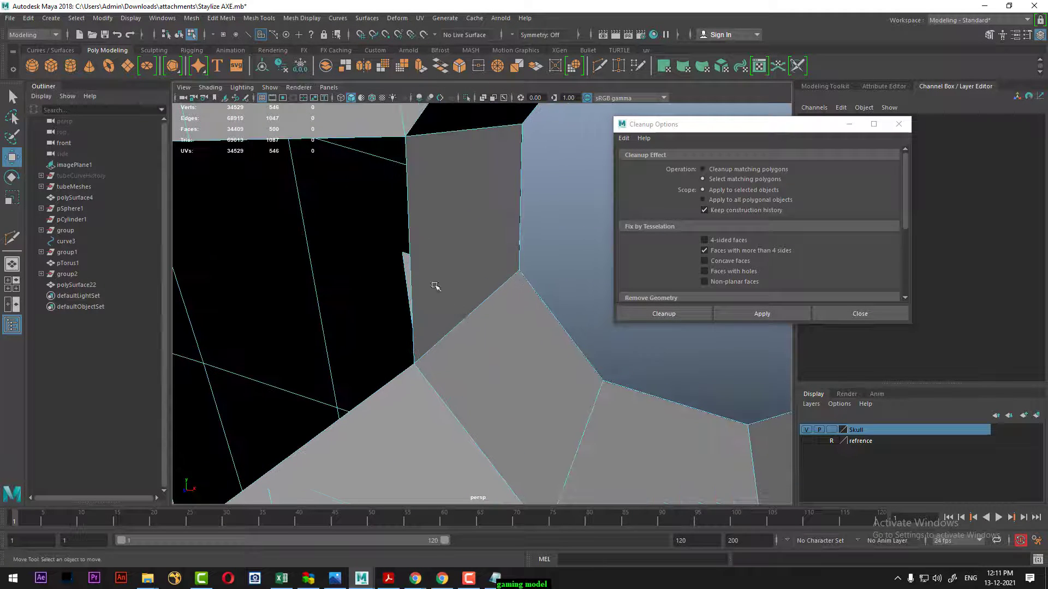
left_click(409, 268)
key("Delete")
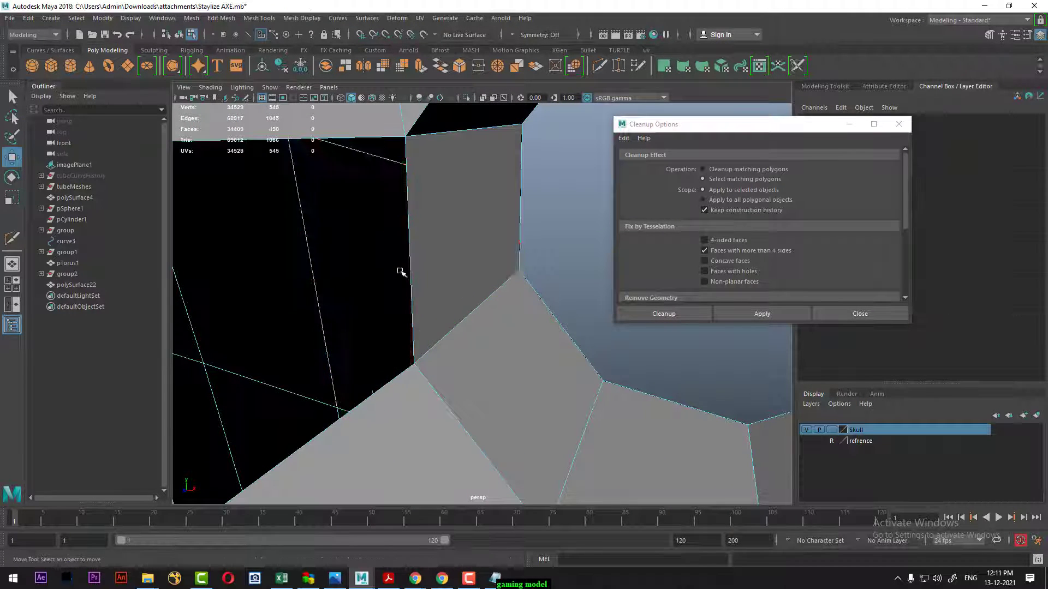
- Delete the stray vertex on the edge beside the hole
right_click_drag(422, 276, 405, 186)
left_click(405, 188)
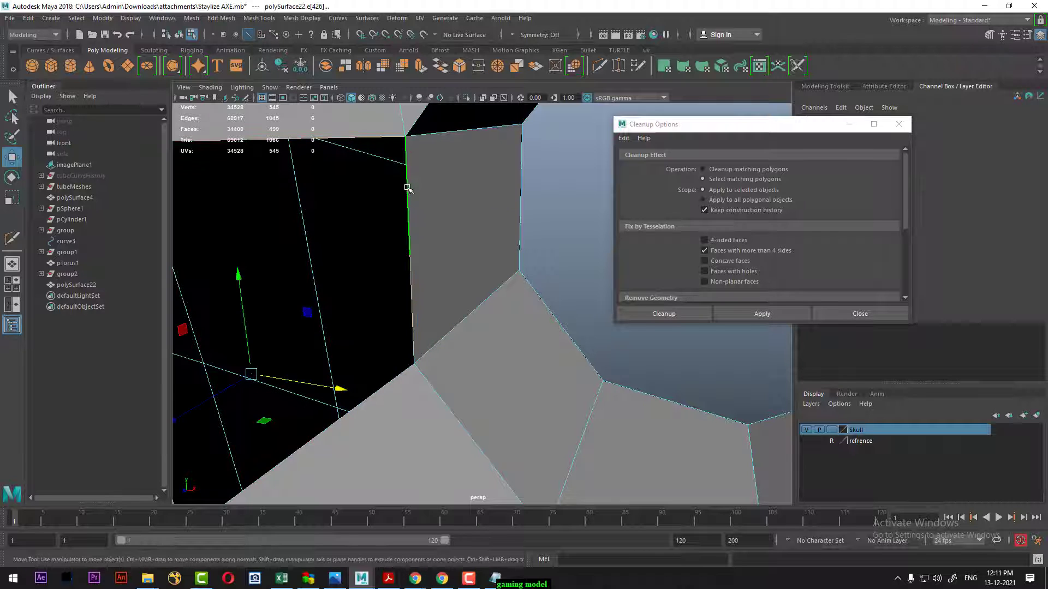
left_click_drag(412, 244, 546, 233, "alt")
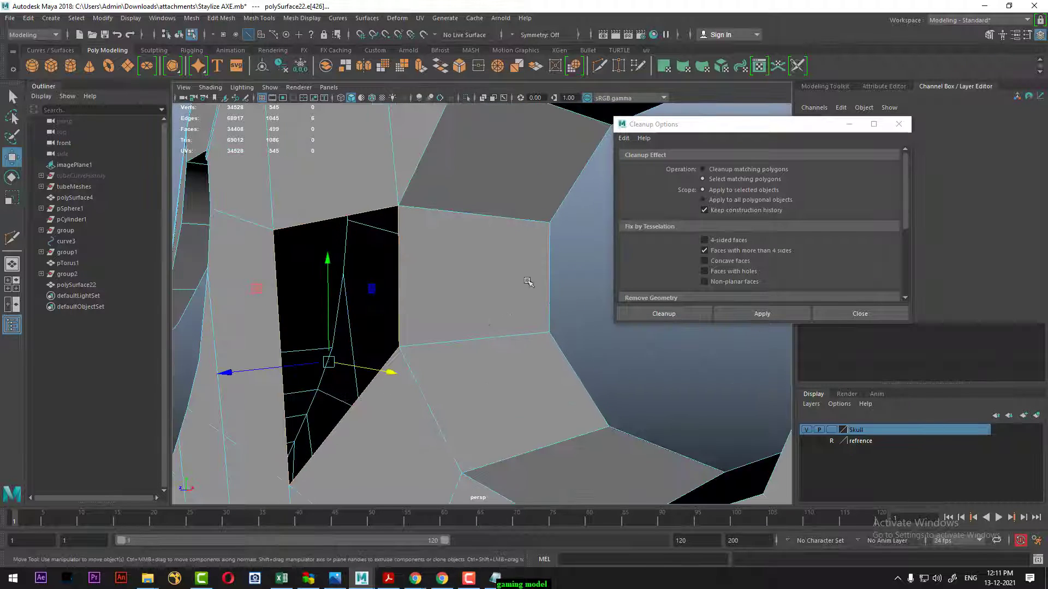
right_click_drag(546, 233, 502, 235)
left_click(503, 235)
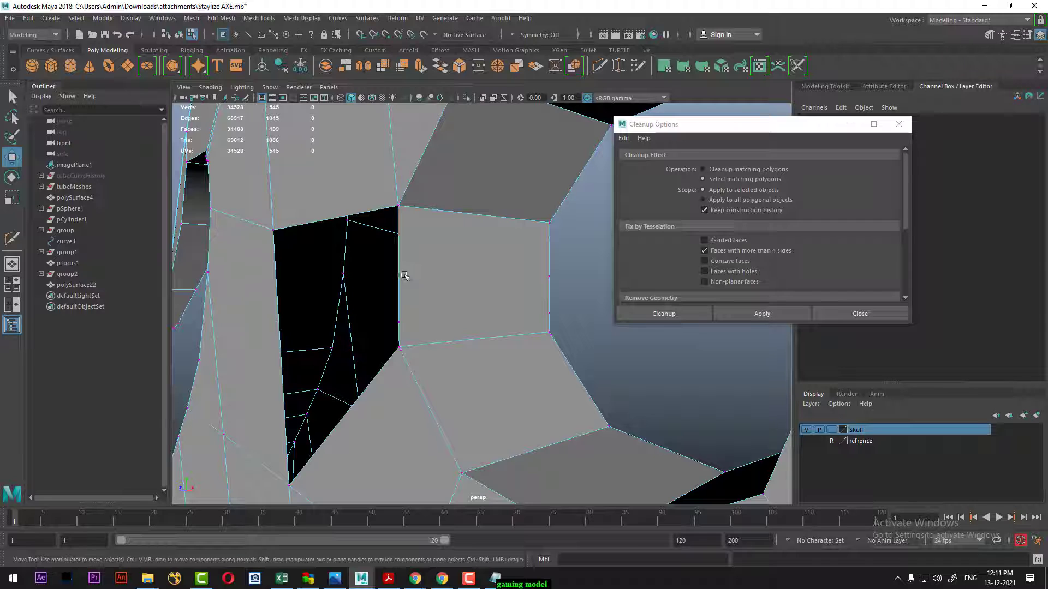
left_click(401, 274)
key("Delete")
- Marquee-select and merge the overlapping hole-border vertices, then select the border edge
mouse_move(407, 322)
left_mouse_down("alt")
mouse_move(379, 311)
mouse_move(410, 298)
left_mouse_up("alt")
left_click_drag(513, 381, 544, 406)
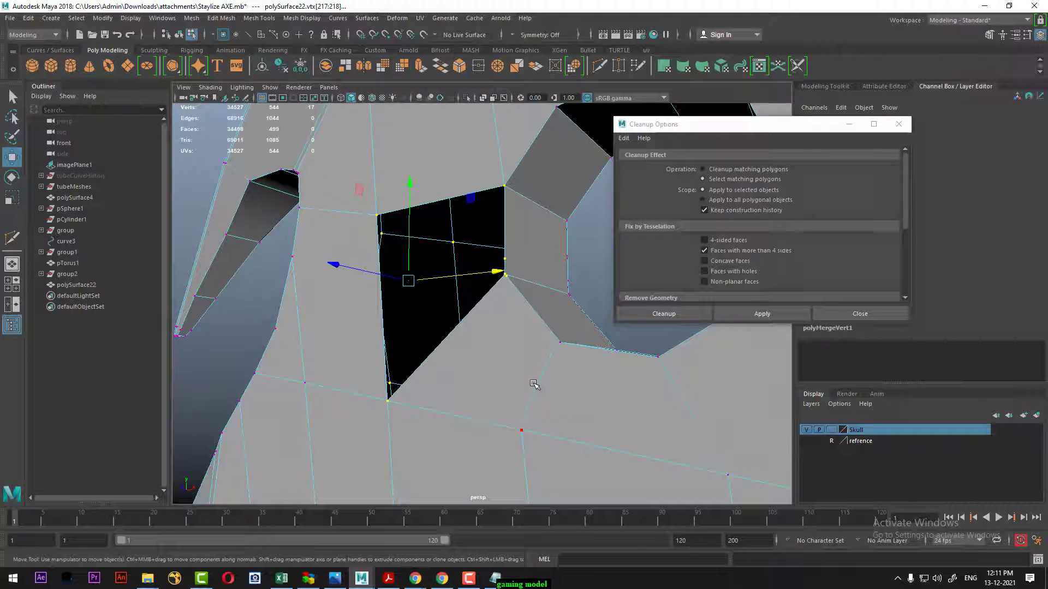
key("Delete")
mouse_move(522, 359)
left_mouse_down("alt")
mouse_move(510, 299)
mouse_move(470, 286)
mouse_move(476, 263)
left_mouse_up("alt")
right_click_drag(476, 263, 478, 234)
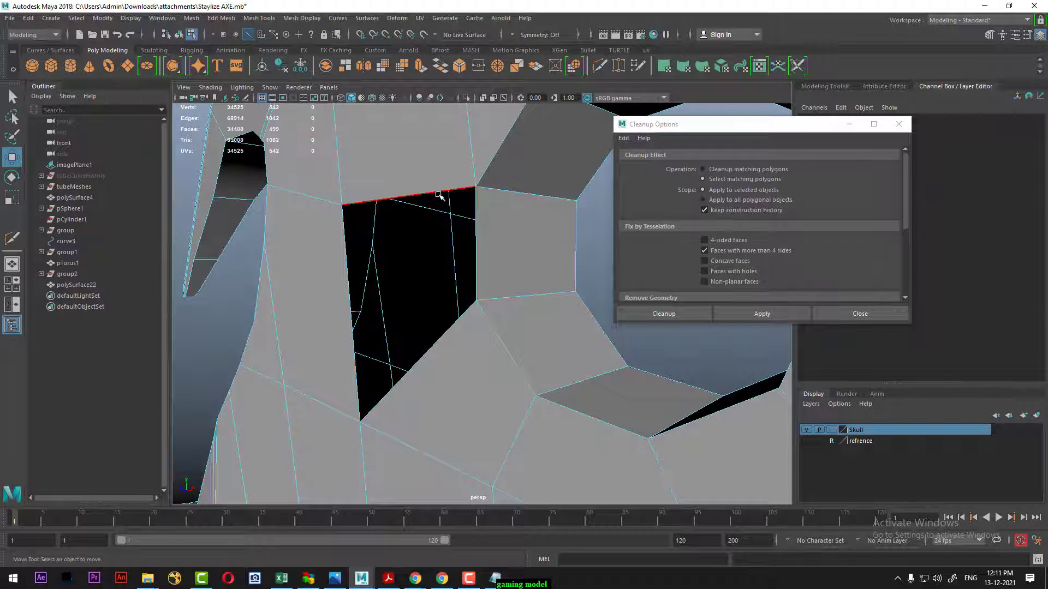
left_click(439, 195)
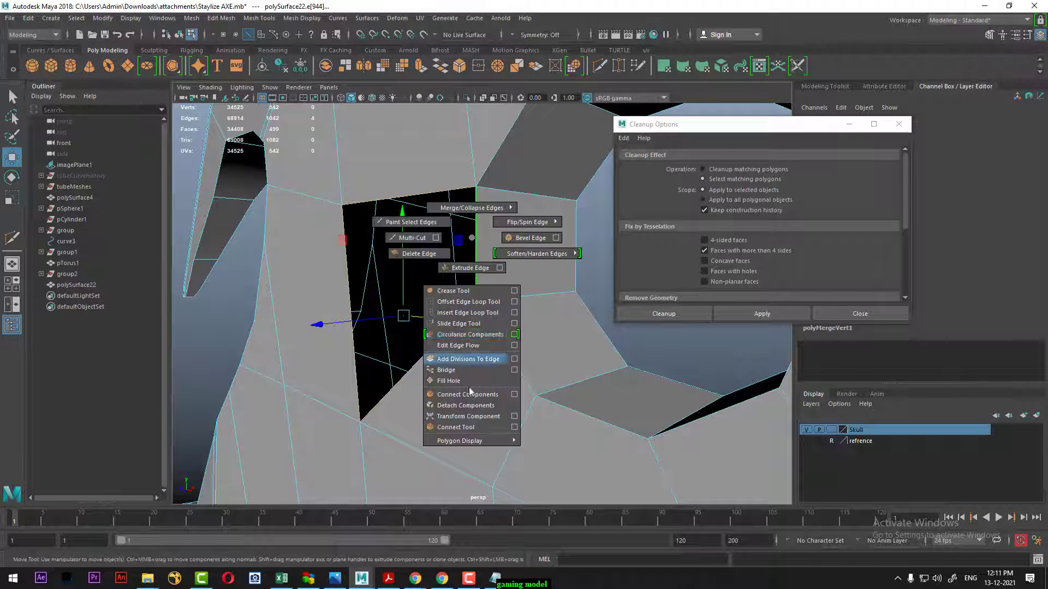
- Fill the open hole from its border edge and inspect the new octagonal cap
right_click_drag(473, 239, 470, 383, "shift")
mouse_move(470, 376)
left_mouse_down("alt")
mouse_move(435, 339)
mouse_move(337, 303)
left_mouse_up("alt")
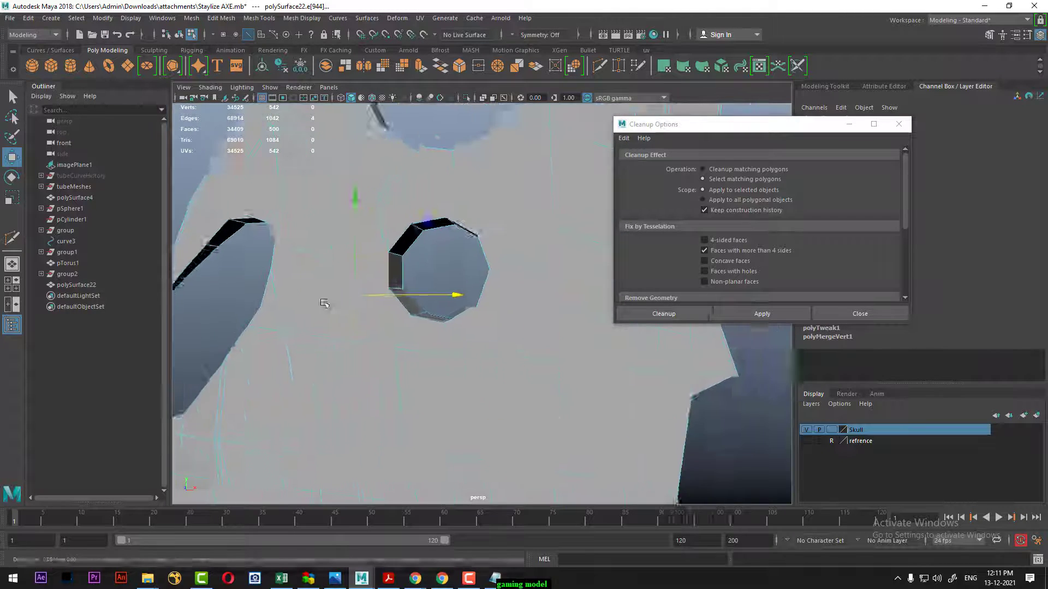
mouse_move(496, 315)
left_mouse_down("alt")
mouse_move(452, 234)
mouse_move(423, 351)
mouse_move(444, 305)
mouse_move(466, 329)
left_mouse_up("alt")
scroll(402, 327, "down", 3)
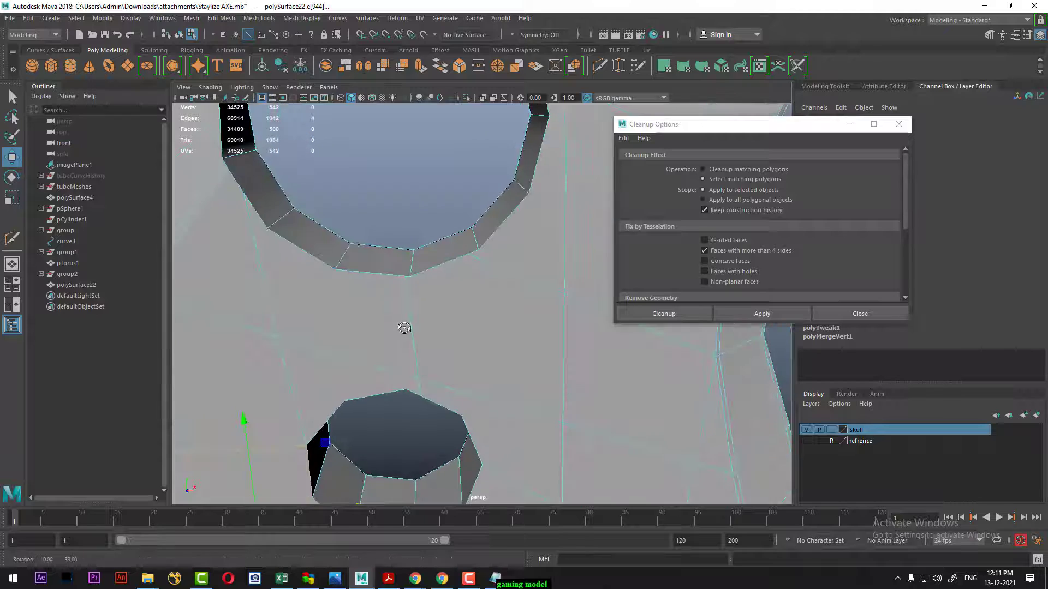
scroll(403, 341, "up", 2)
scroll(402, 344, "up", 2)
scroll(405, 342, "up", 1)
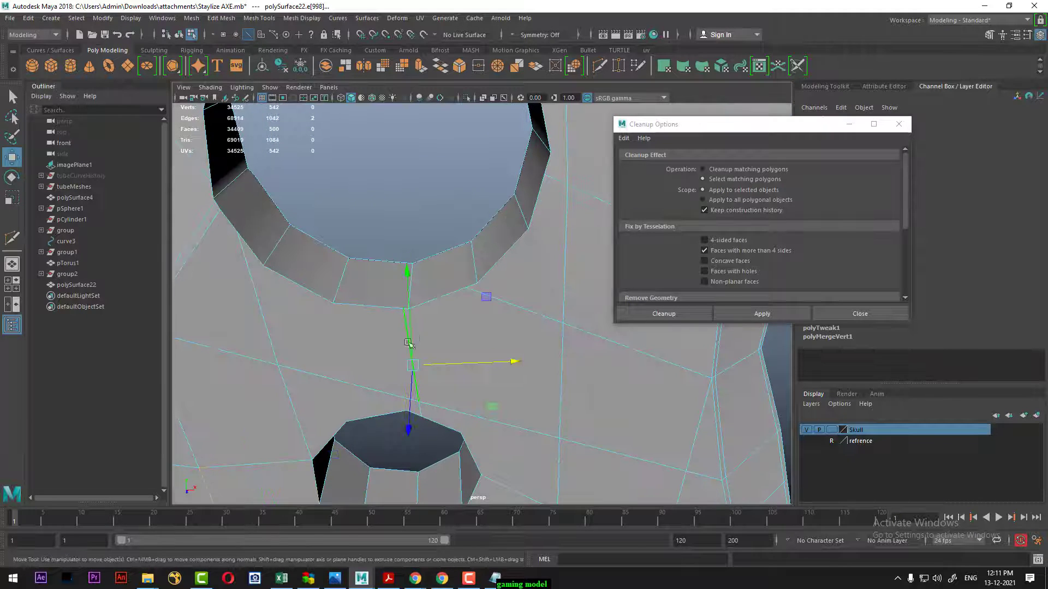
left_click_drag(409, 343, 492, 303, "alt")
- Merge the short edge between the holes and Multi-Cut a new edge from the bolt hole
mouse_move(468, 295)
right_mouse_down("shift")
mouse_move(406, 312)
mouse_move(415, 290)
right_mouse_up("shift")
left_click_drag(431, 295, 437, 293, "alt")
right_click_drag(427, 310, 364, 311, "shift")
left_click(375, 312)
scroll(397, 360, "up", 2)
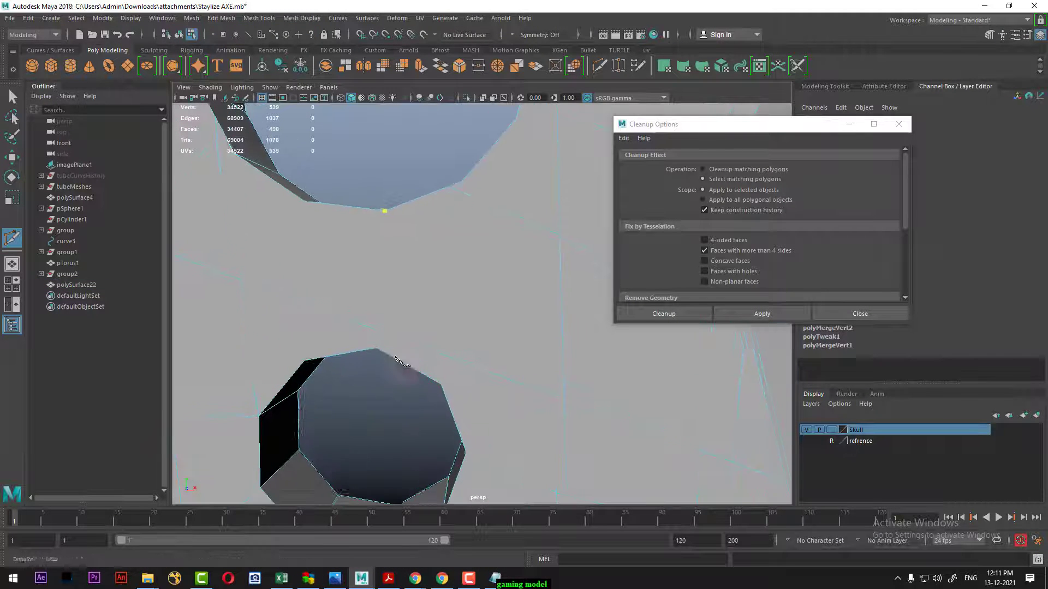
scroll(399, 361, "up", 1)
right_click(355, 347)
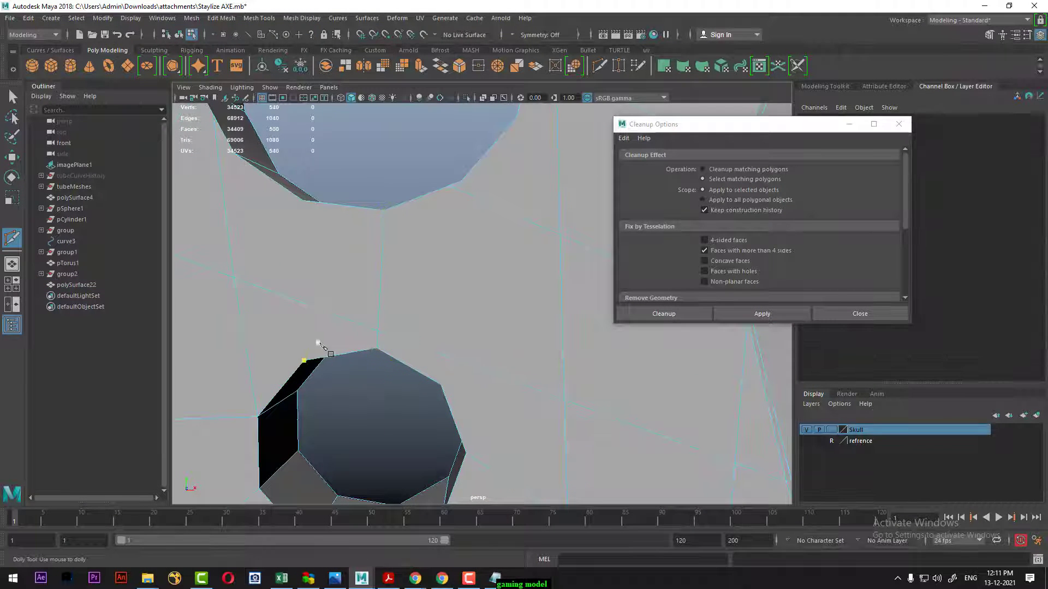
- Tumble and zoom in to inspect both octagonal holes from new angles
left_click_drag(390, 375, 414, 342, "alt")
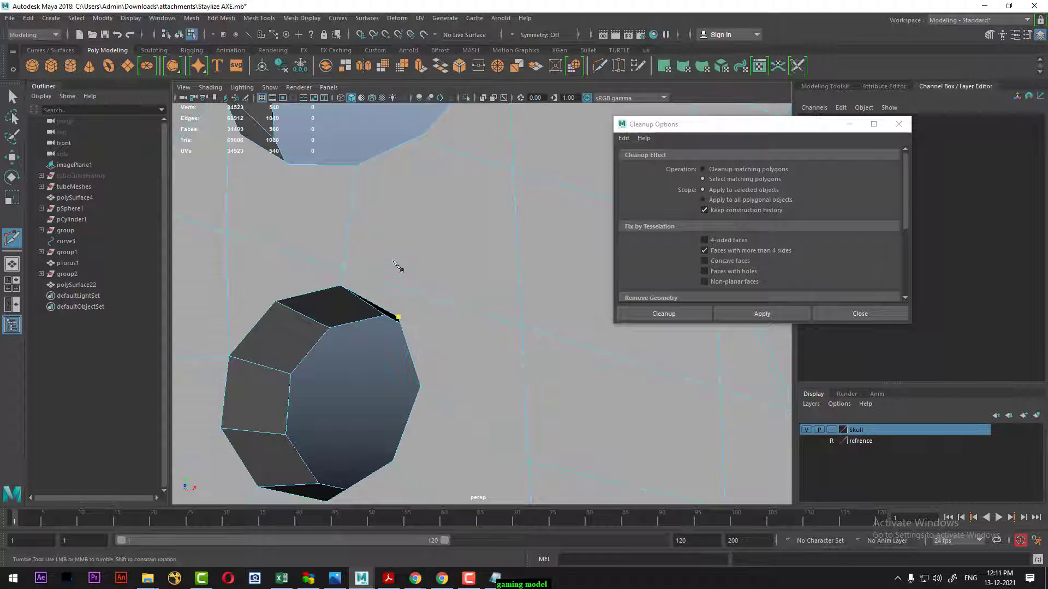
left_click_drag(399, 266, 444, 288, "alt")
scroll(445, 288, "up", 3)
left_click_drag(499, 241, 494, 269, "alt")
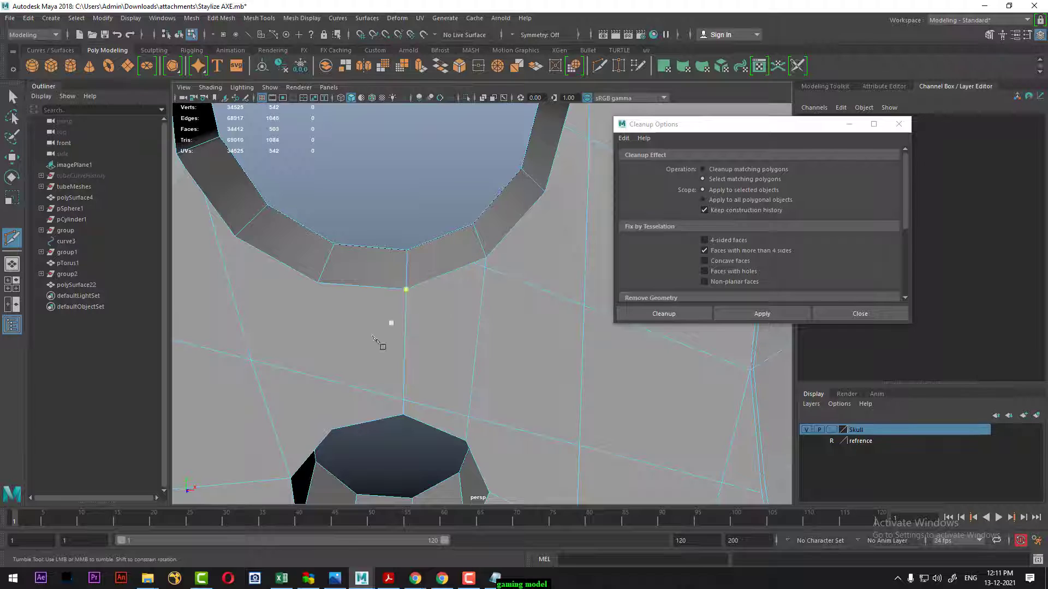
mouse_move(376, 342)
left_mouse_down("alt")
mouse_move(345, 279)
mouse_move(349, 310)
left_mouse_up("alt")
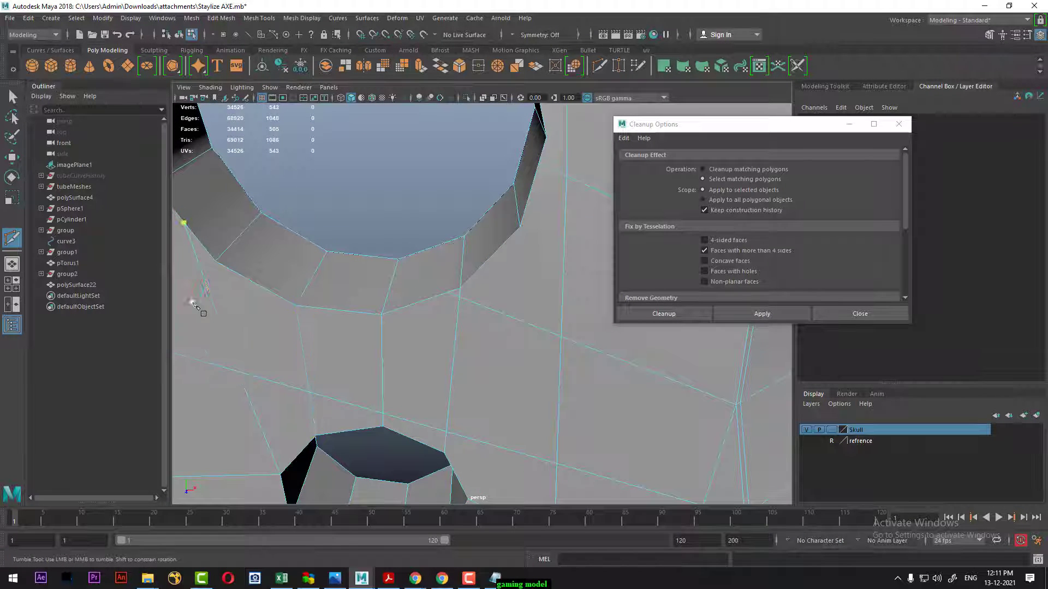
left_click_drag(262, 341, 327, 339, "alt")
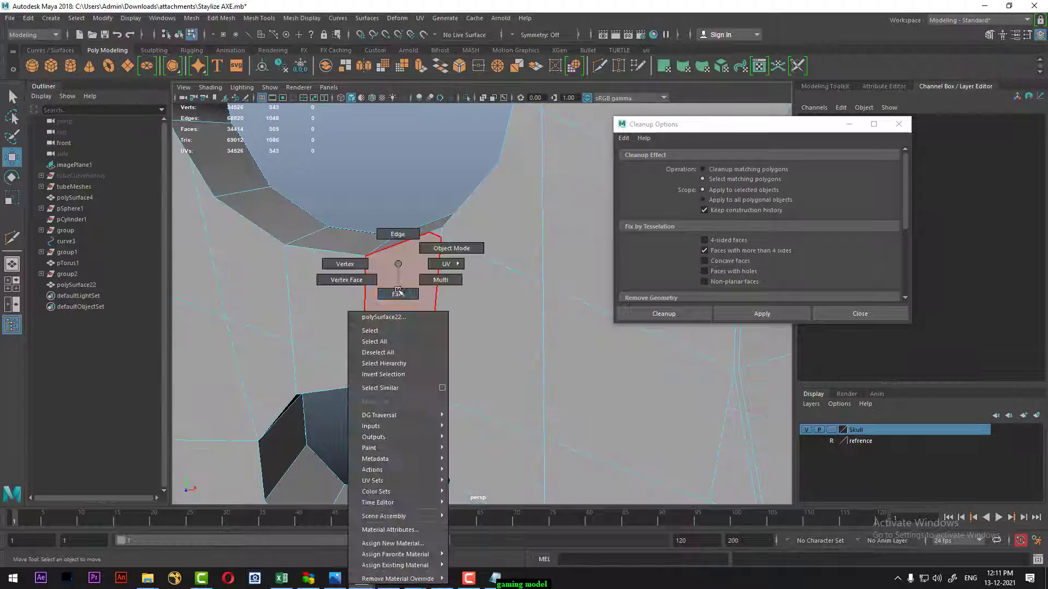
- Delete the short extra edge beside the upper bolt hole ring
right_click_drag(393, 286, 415, 279)
left_click_drag(415, 279, 440, 274, "alt")
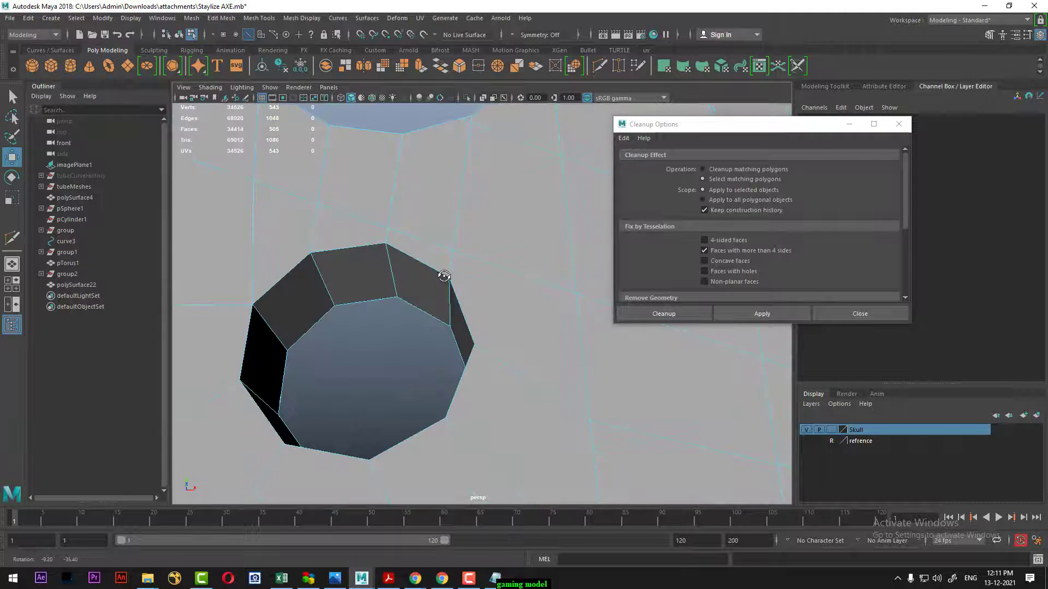
right_click_drag(440, 273, 392, 330, "alt")
mouse_move(393, 330)
left_mouse_down("alt")
mouse_move(409, 309)
mouse_move(467, 319)
mouse_move(381, 299)
mouse_move(404, 311)
mouse_move(423, 238)
left_mouse_up("alt")
mouse_move(424, 238)
right_mouse_down("alt")
mouse_move(427, 283)
mouse_move(386, 320)
mouse_move(362, 320)
right_mouse_up("alt")
left_click(335, 270)
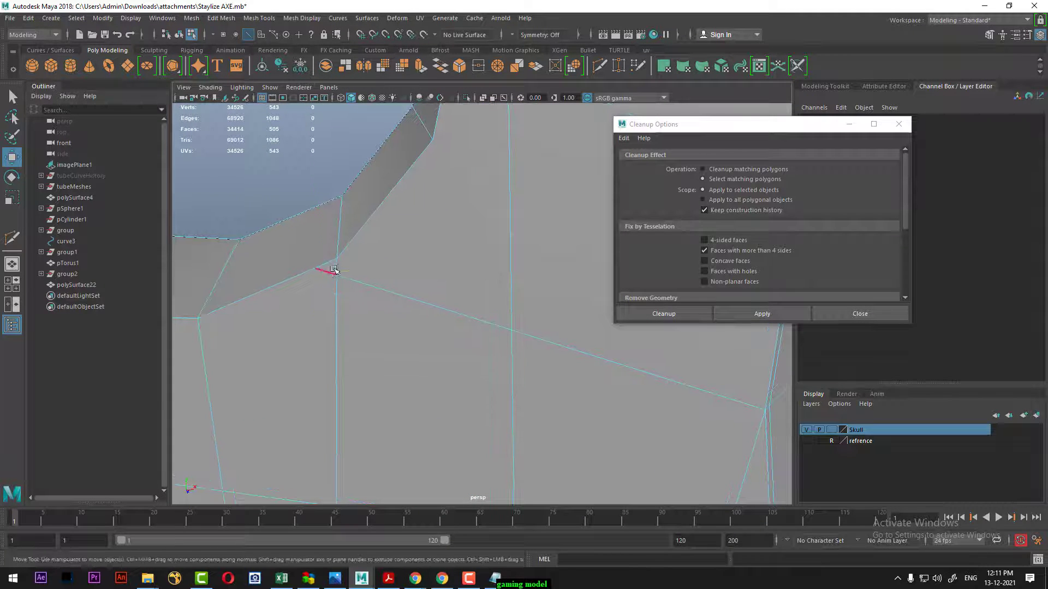
right_click_drag(412, 235, 478, 228, "shift")
- Move the leftover vertex toward the corner and merge it into the neighbouring vertex
right_click_drag(436, 223, 436, 223)
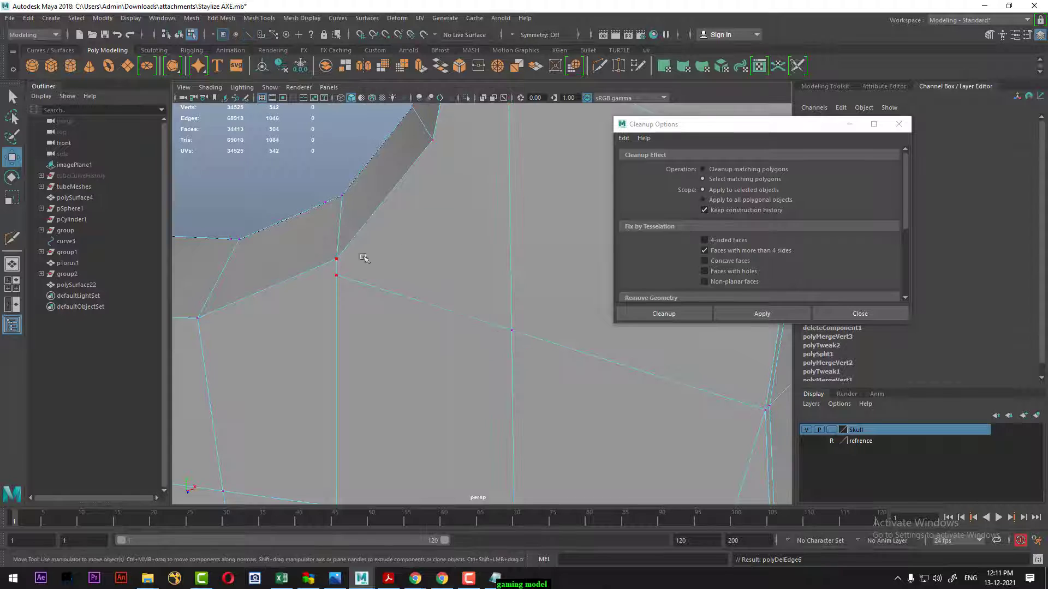
left_click(335, 276)
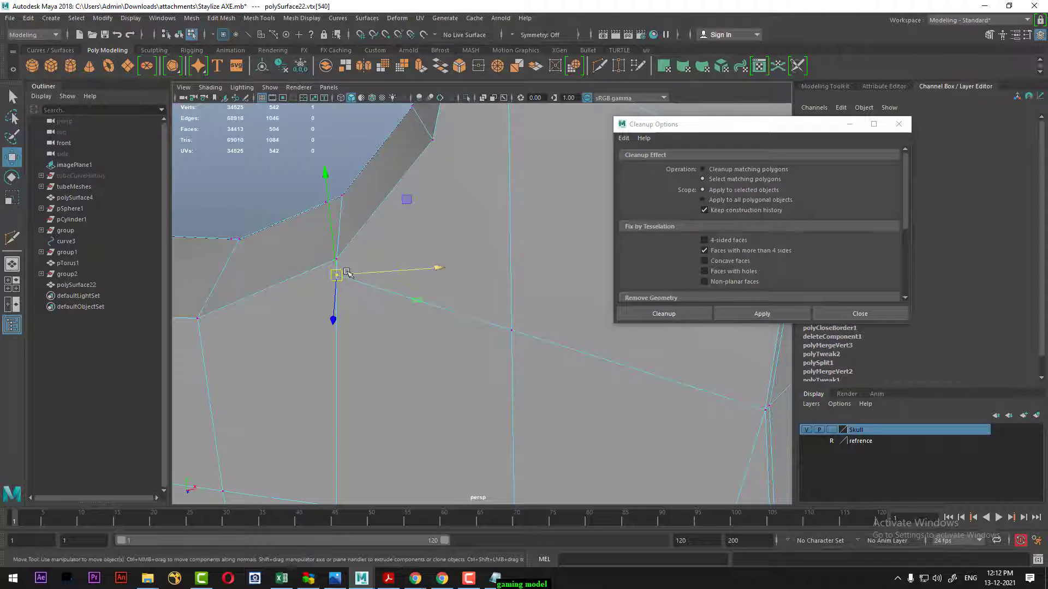
left_click_drag(339, 263, 339, 255)
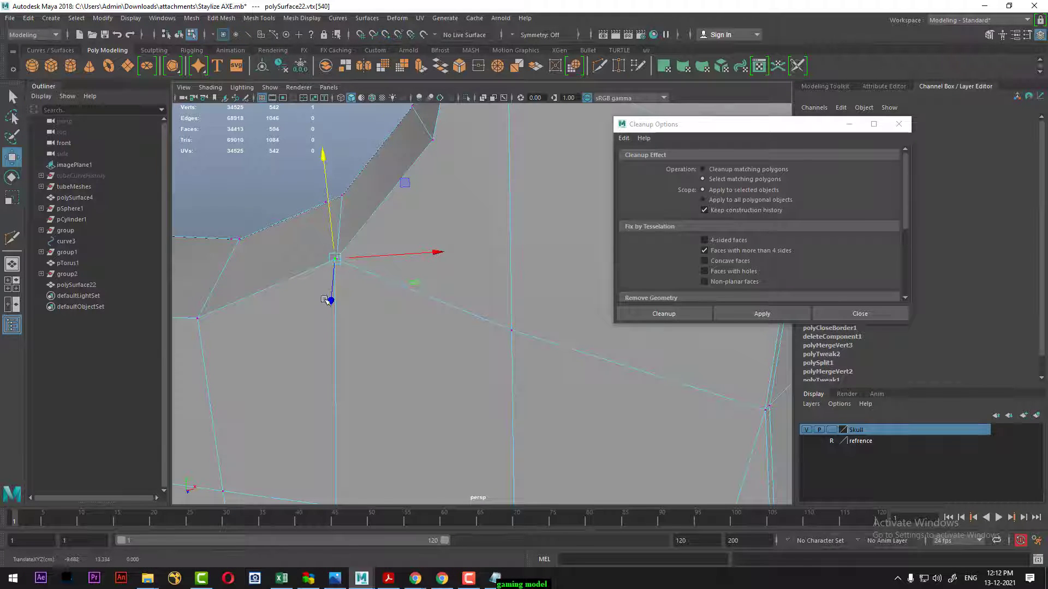
left_click_drag(325, 300, 357, 206, "alt")
right_click_drag(416, 182, 417, 211, "shift")
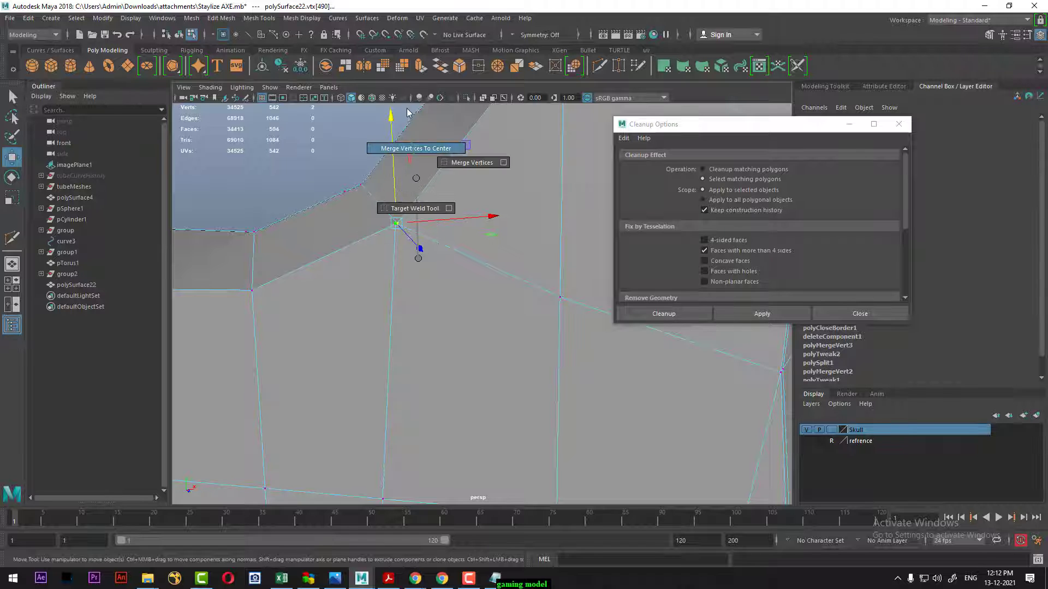
- Return to object selection and orbit around the bolt hole up close
left_click_drag(416, 210, 314, 197, "alt")
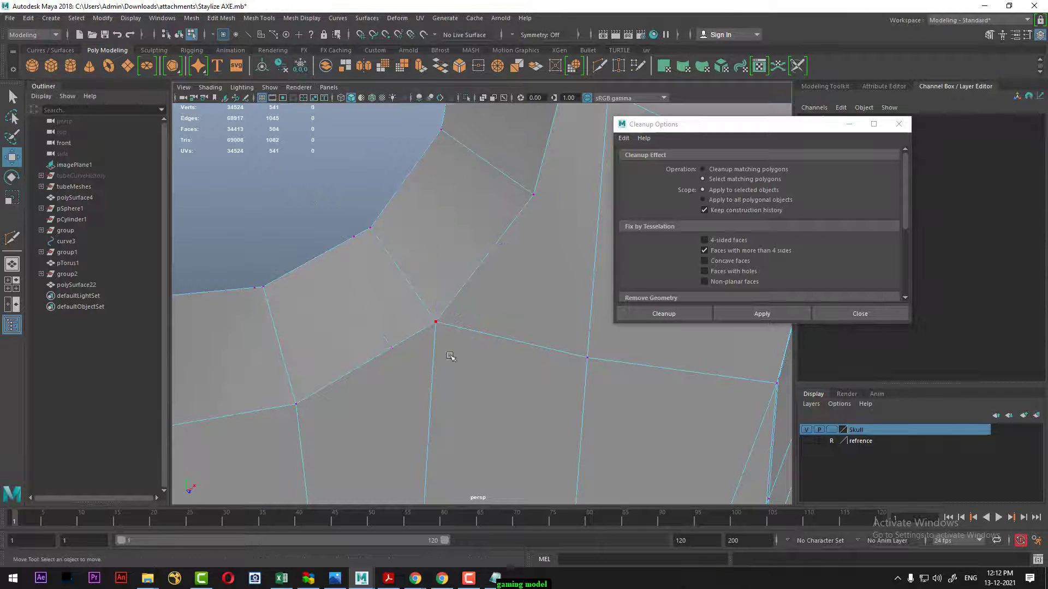
mouse_move(313, 197)
middle_mouse_down("alt")
mouse_move(458, 289)
mouse_move(435, 257)
middle_mouse_up("alt")
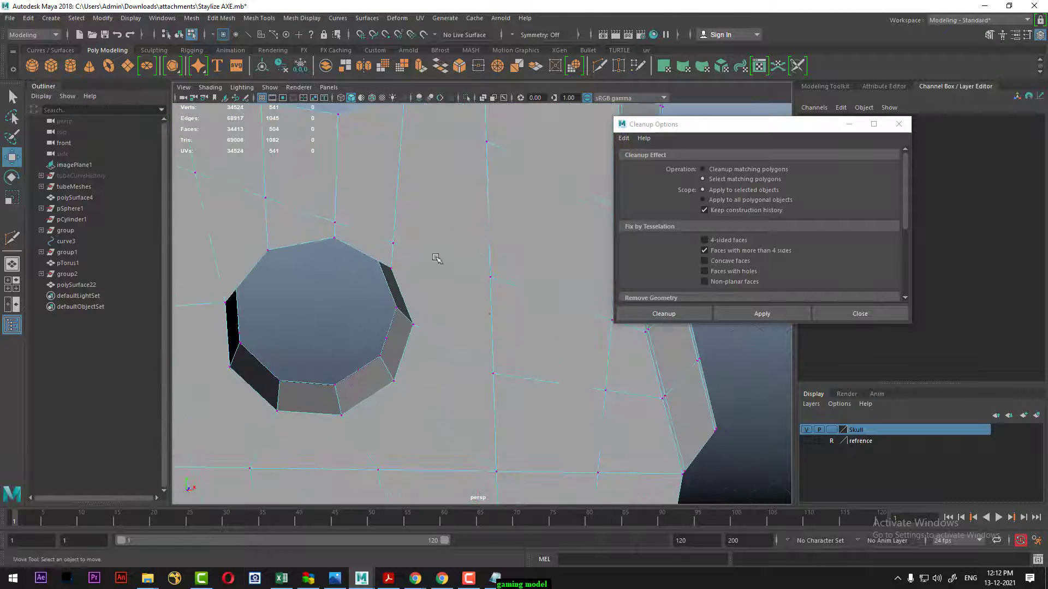
mouse_move(429, 246)
right_mouse_down()
mouse_move(479, 228)
mouse_move(480, 246)
right_mouse_up()
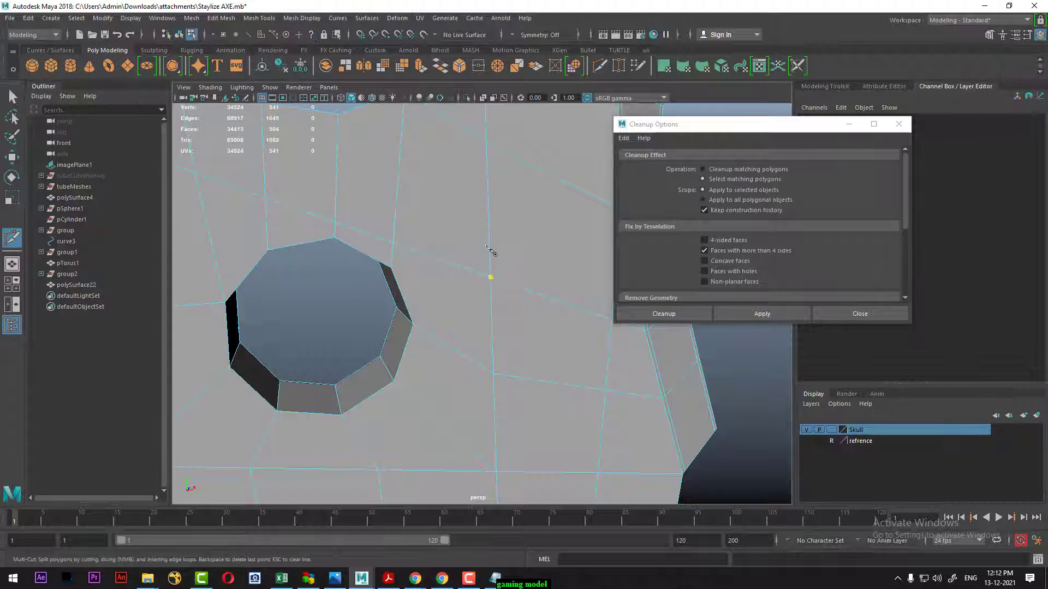
mouse_move(491, 251)
left_mouse_down("alt")
mouse_move(463, 235)
mouse_move(394, 252)
left_mouse_up("alt")
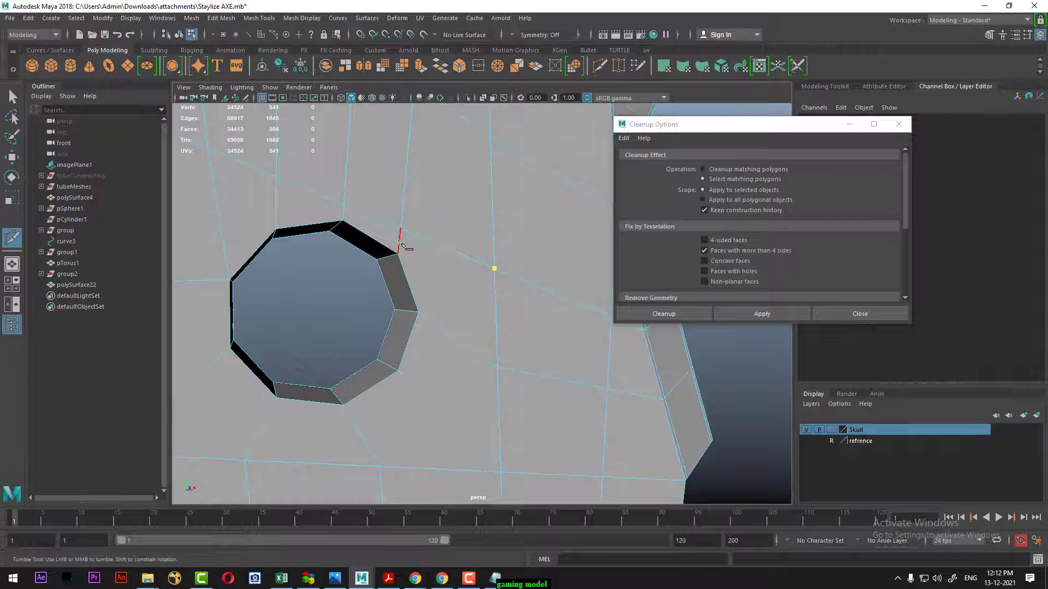
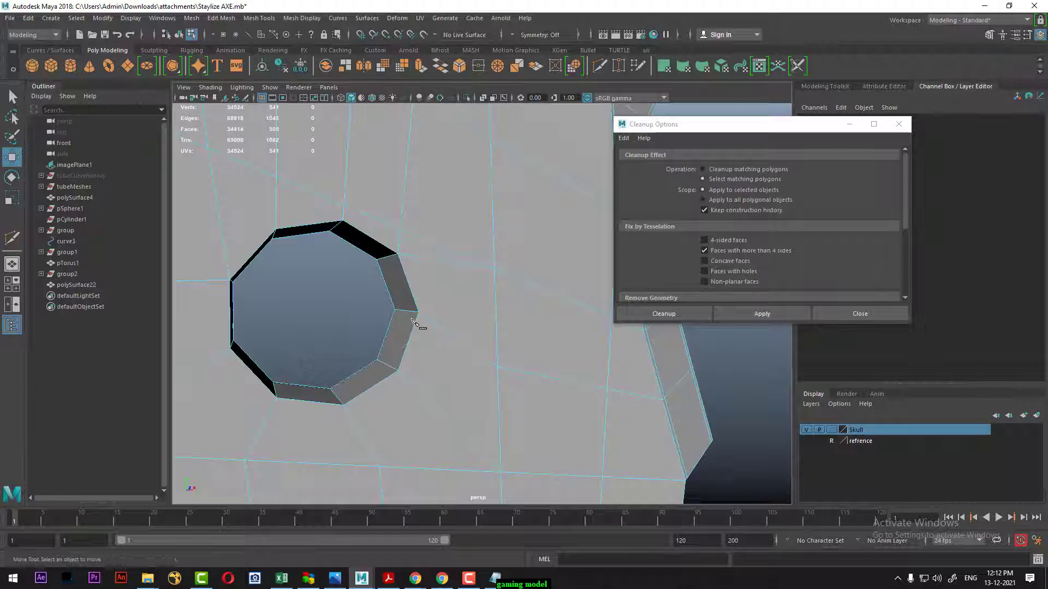
- Orbit around the octagonal hole, briefly previewing the mesh smoothed before returning to faceted
left_click_drag(413, 323, 436, 335, "alt")
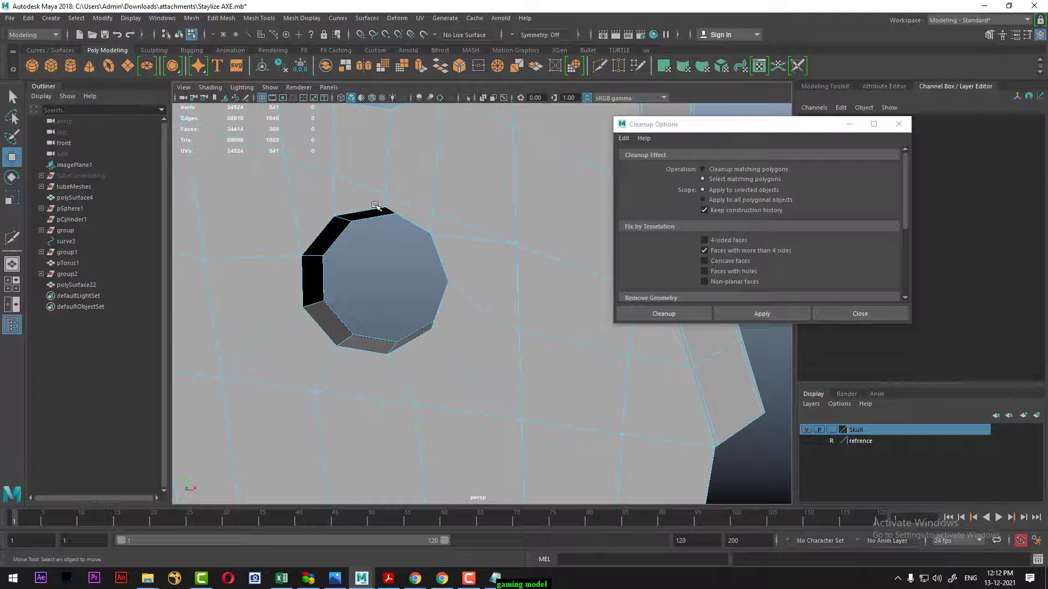
left_click_drag(447, 260, 451, 247, "alt")
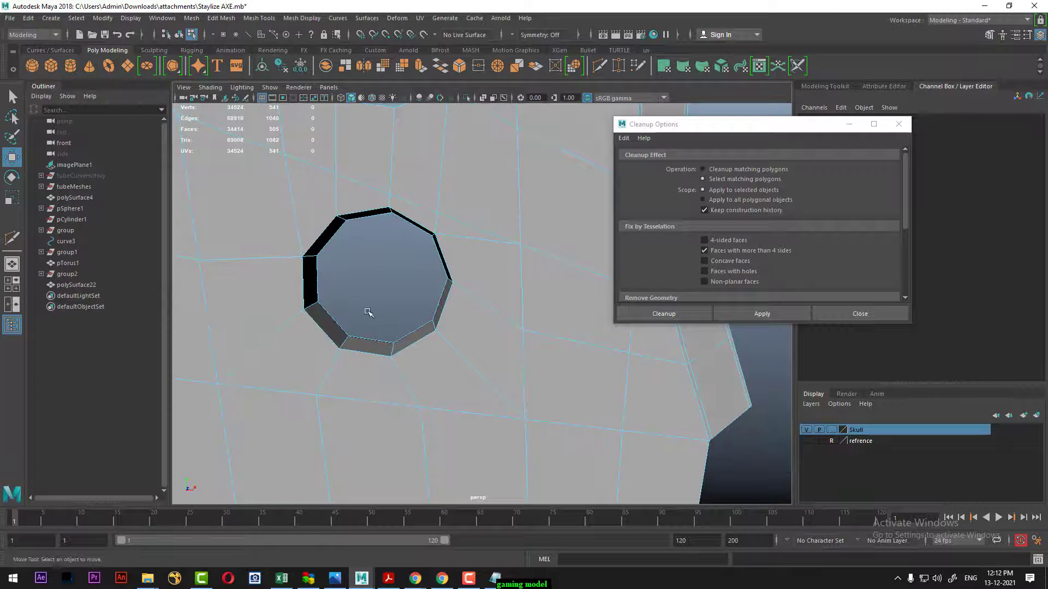
key("3")
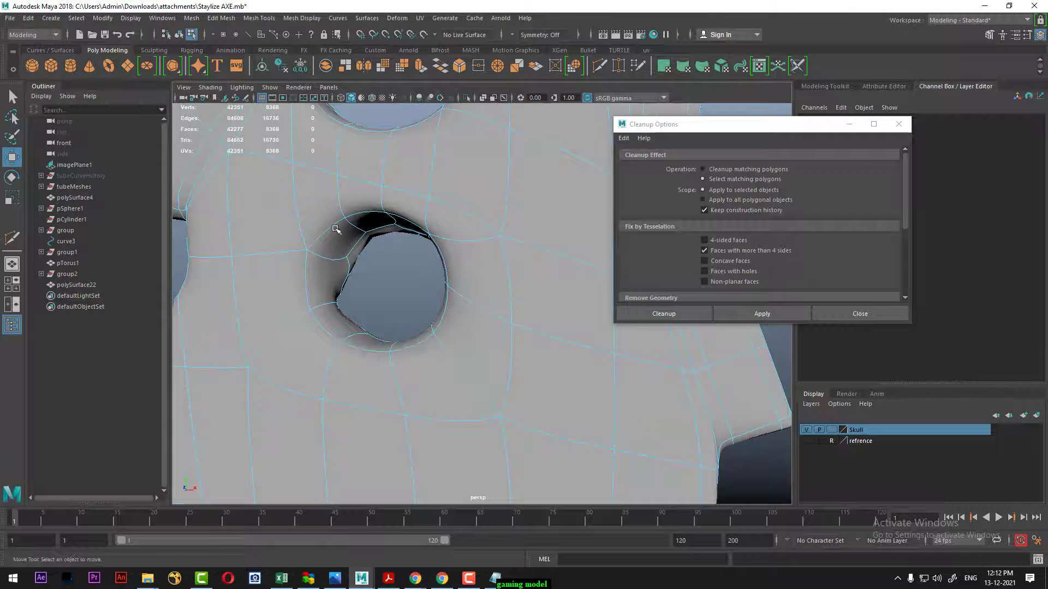
mouse_move(477, 258)
left_mouse_down("alt")
mouse_move(258, 257)
mouse_move(438, 328)
mouse_move(504, 293)
mouse_move(215, 282)
mouse_move(229, 273)
mouse_move(227, 320)
left_mouse_up("alt")
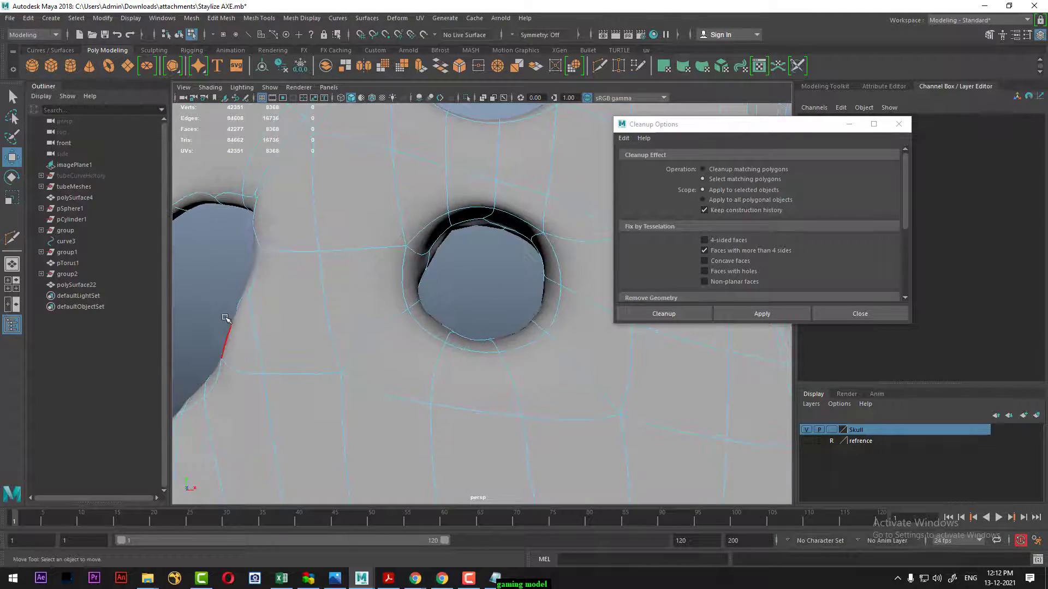
key("1")
left_click_drag(442, 290, 427, 311, "alt")
- Insert an edge loop across the hole's inner wall and orbit to check it
right_click(434, 257, "shift")
left_click(437, 247)
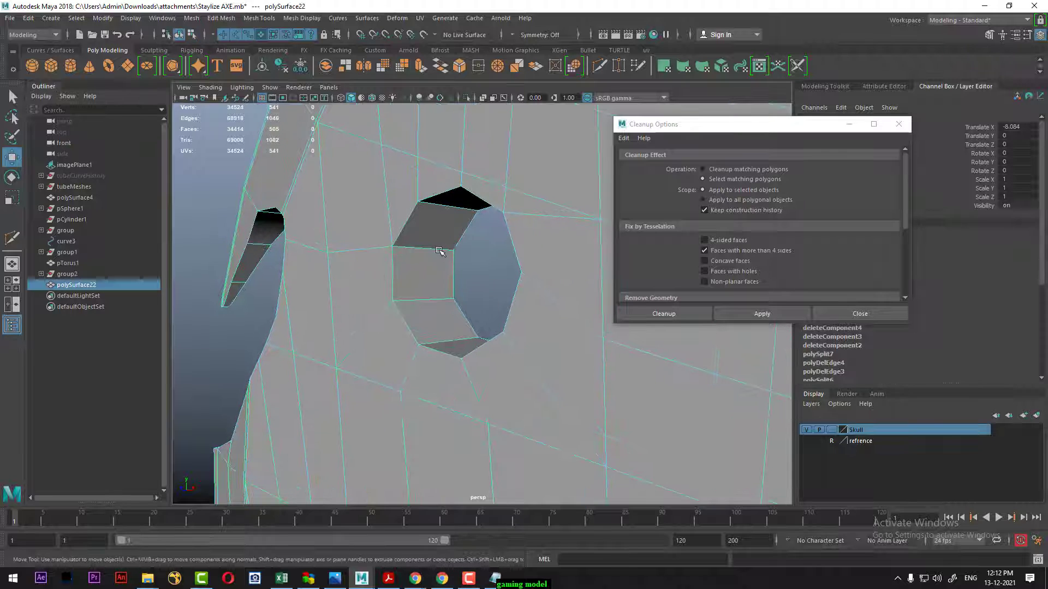
right_click(437, 246, "shift")
left_click(367, 260)
left_click(414, 252)
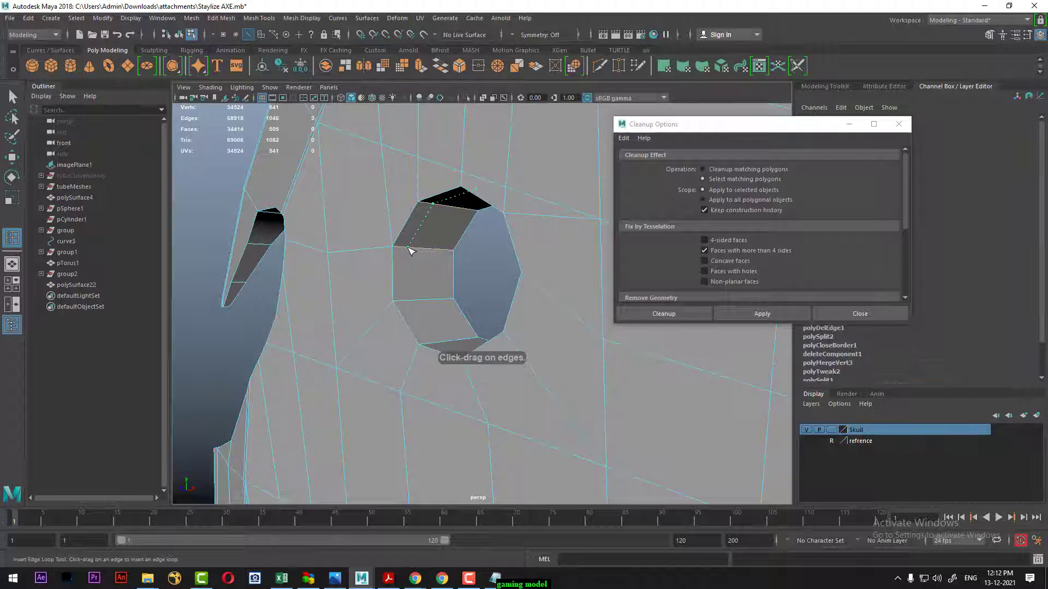
mouse_move(412, 265)
left_mouse_down("alt")
mouse_move(546, 244)
mouse_move(508, 356)
mouse_move(511, 309)
left_mouse_up("alt")
key("w")
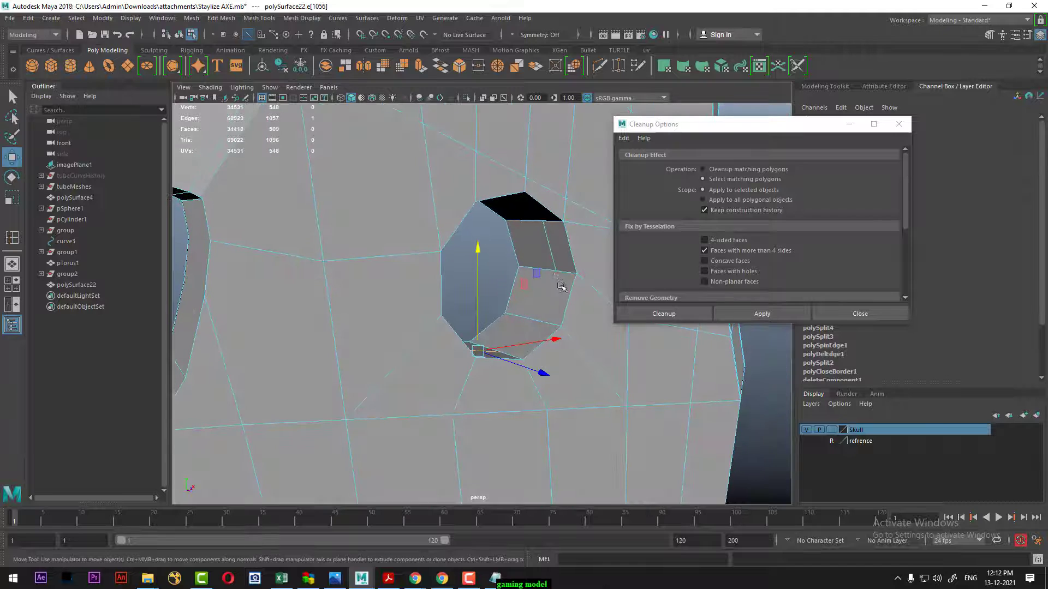
- Start picking inner wall faces, then undo back past the inserted edge loop
left_click_drag(548, 275, 532, 248, "alt")
right_click_drag(532, 248, 534, 289)
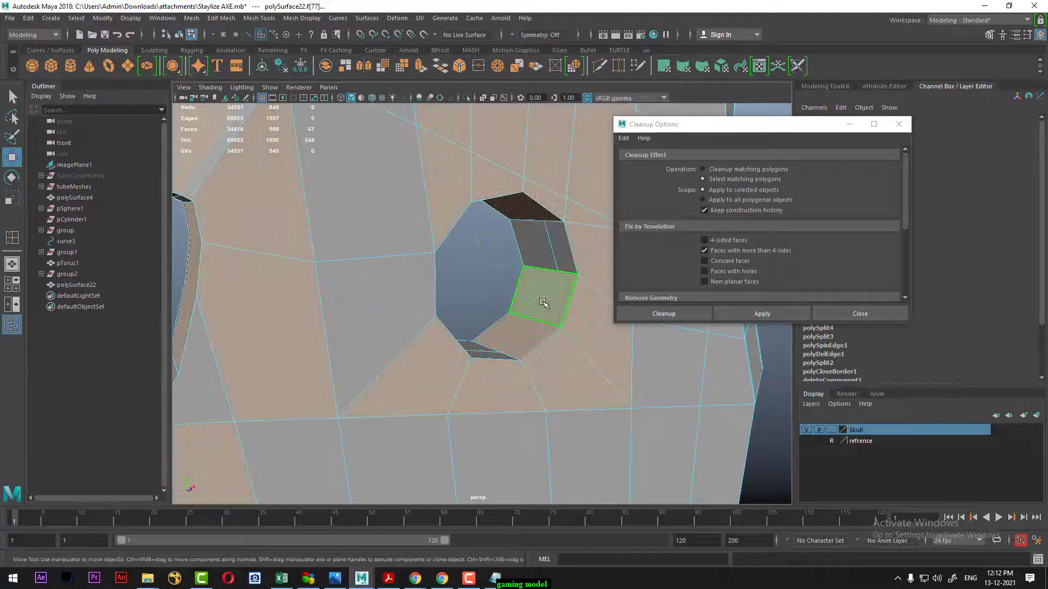
left_click(546, 285)
left_click(533, 246, "shift")
left_click_drag(533, 245, 435, 257, "alt")
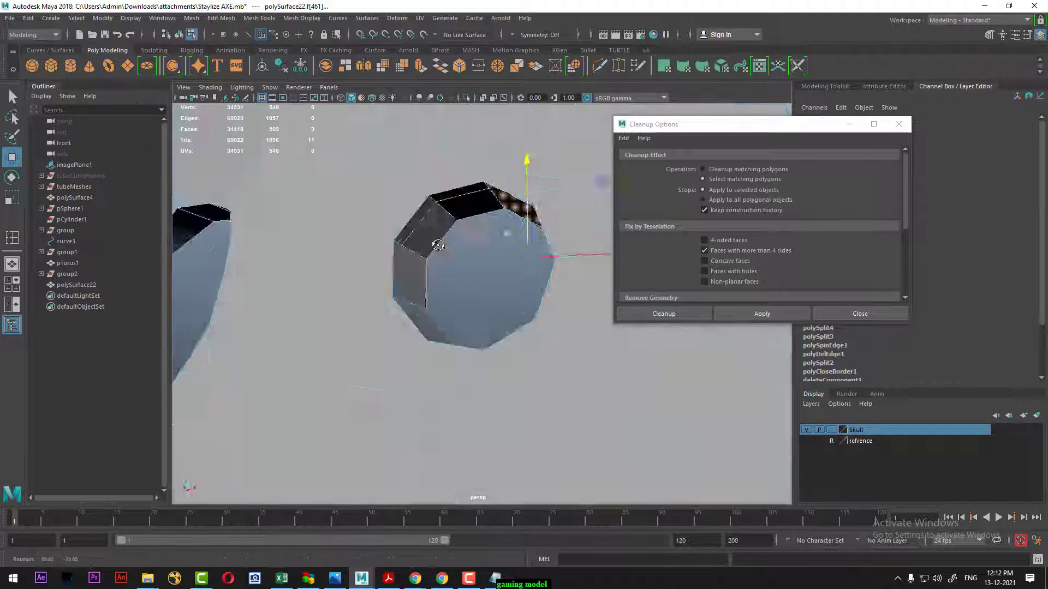
left_click(435, 257, "shift")
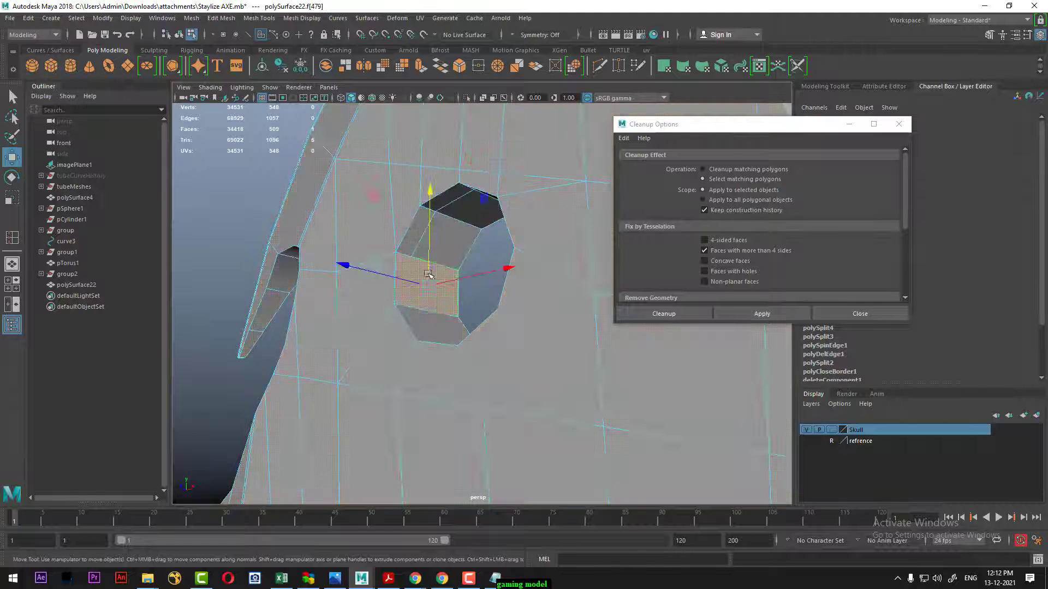
key("ctrl+z")
key("ctrl+z")
key("ctrl+z")
key("ctrl+z")
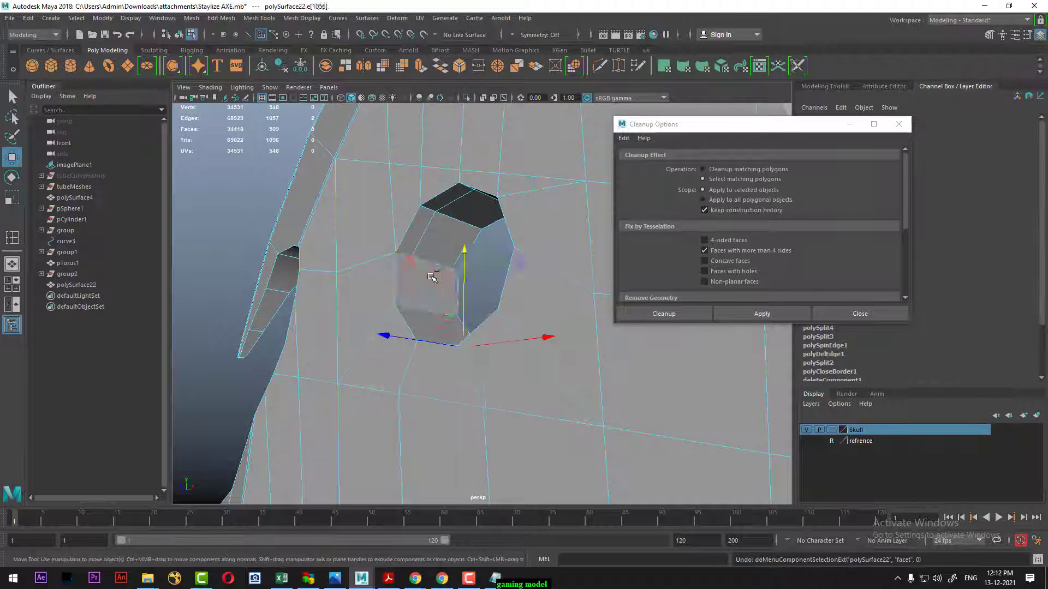
key("ctrl+z")
key("ctrl+z")
key("ctrl+z")
key("ctrl+z")
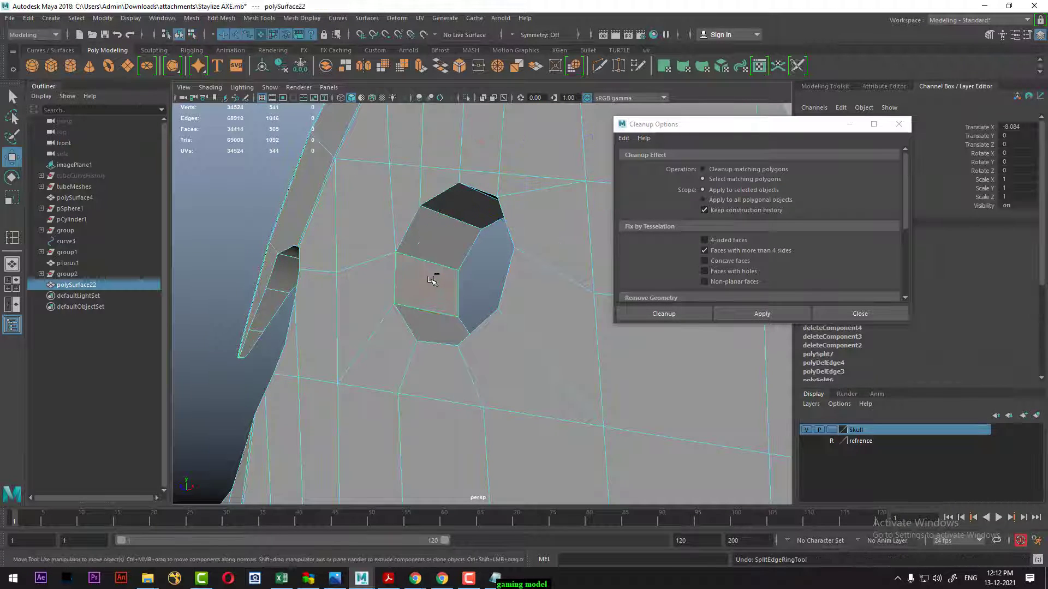
- Select the hole's eight inner wall faces and delete them
right_click_drag(435, 248, 434, 264)
left_click(431, 276)
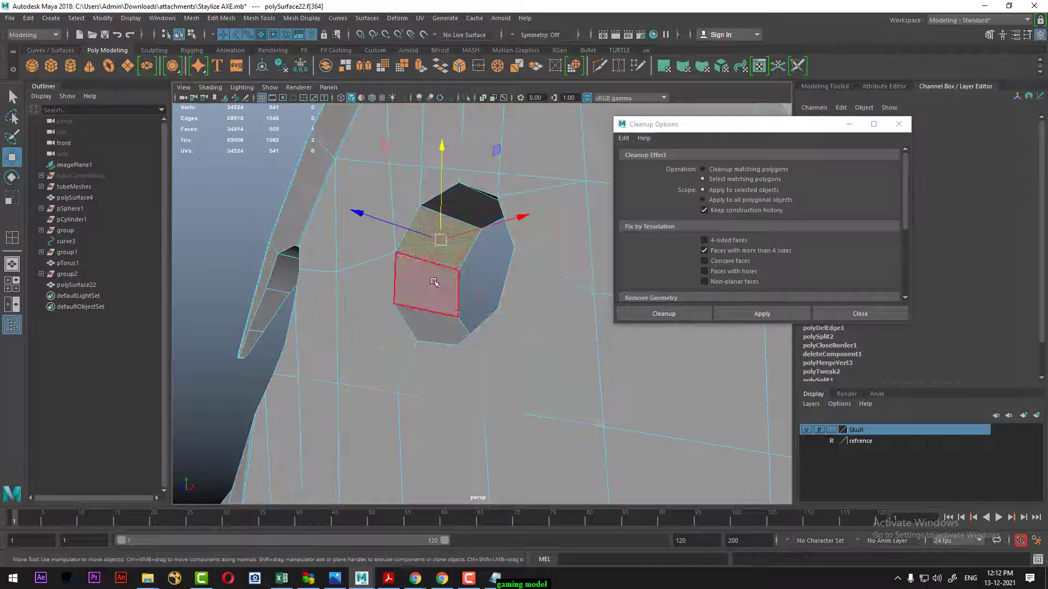
mouse_move(431, 276)
left_mouse_down("alt")
mouse_move(456, 347)
mouse_move(435, 325)
mouse_move(415, 264)
mouse_move(428, 205)
mouse_move(548, 217)
left_mouse_up("alt")
left_click(456, 347)
left_click(415, 264, "shift")
left_click(548, 217, "shift")
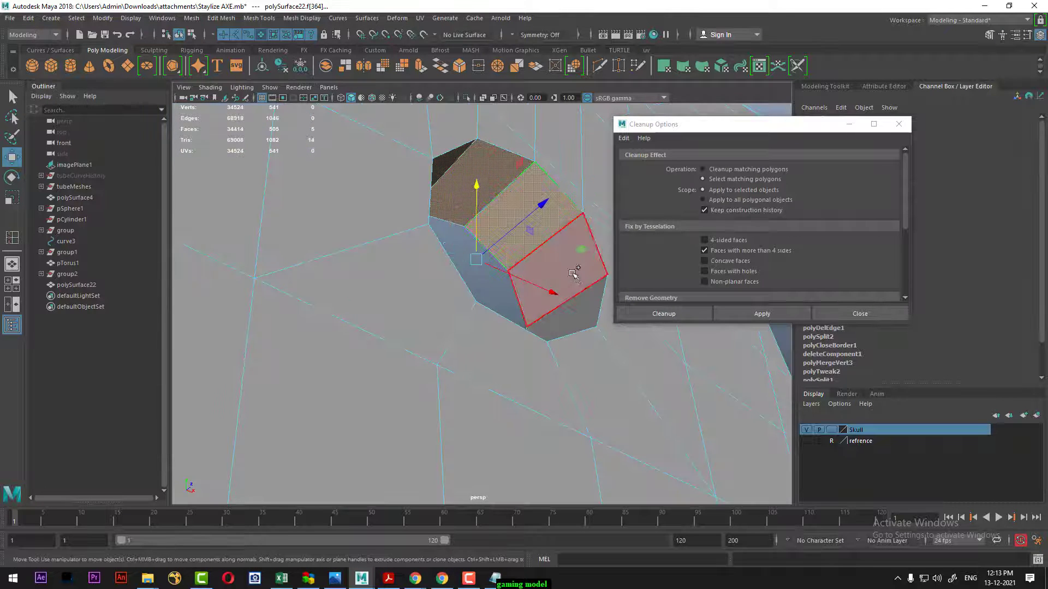
mouse_move(565, 335)
left_mouse_down("alt")
mouse_move(564, 304)
mouse_move(498, 391)
mouse_move(532, 358)
left_mouse_up("alt")
left_click(533, 358, "shift")
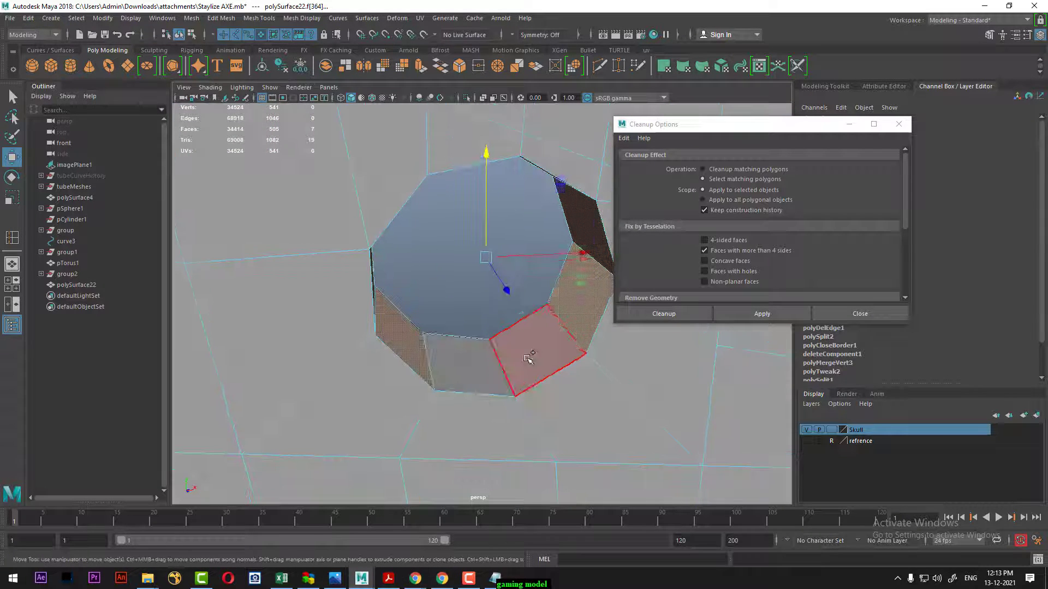
left_click(481, 370, "shift")
key("Delete")
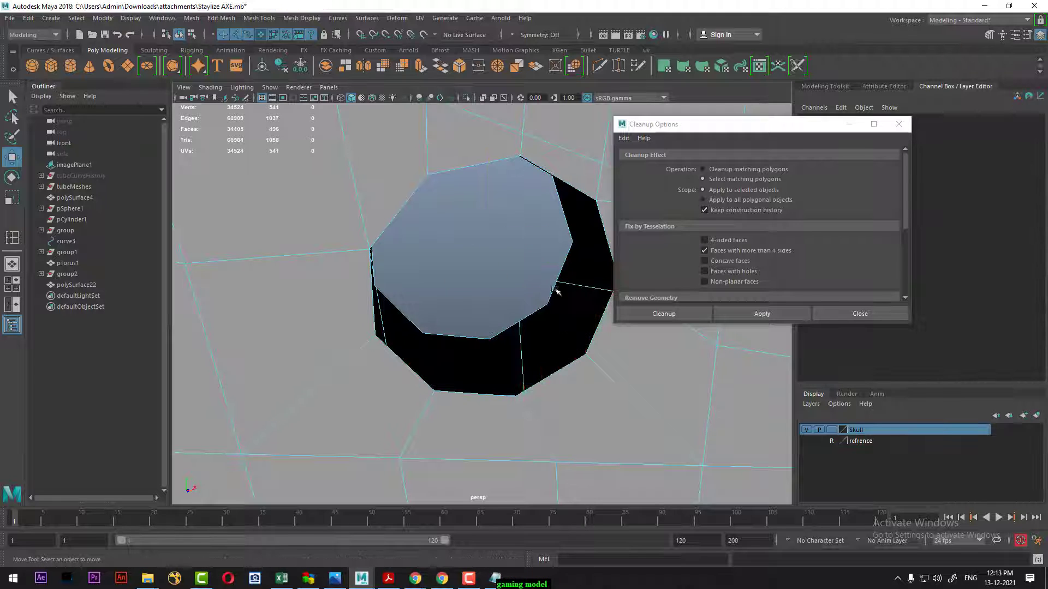
- Select the hole's border loop, extrude it and scale it inward
mouse_move(551, 290)
left_mouse_down("alt")
mouse_move(529, 325)
mouse_move(513, 306)
mouse_move(551, 320)
left_mouse_up("alt")
double_click(530, 326)
scroll(552, 319, "up", 3)
key("ctrl+e")
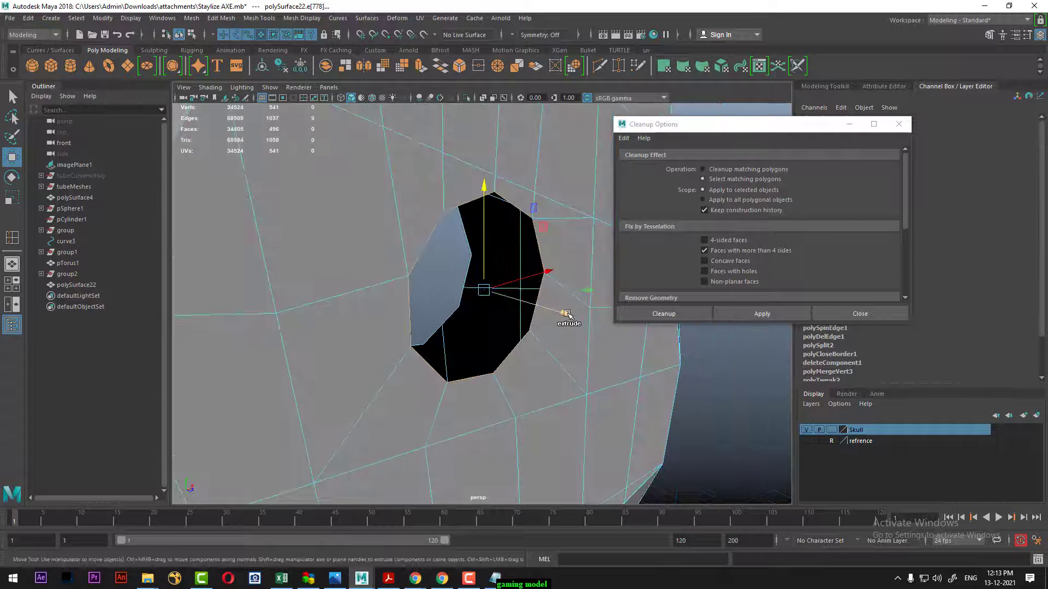
key("r")
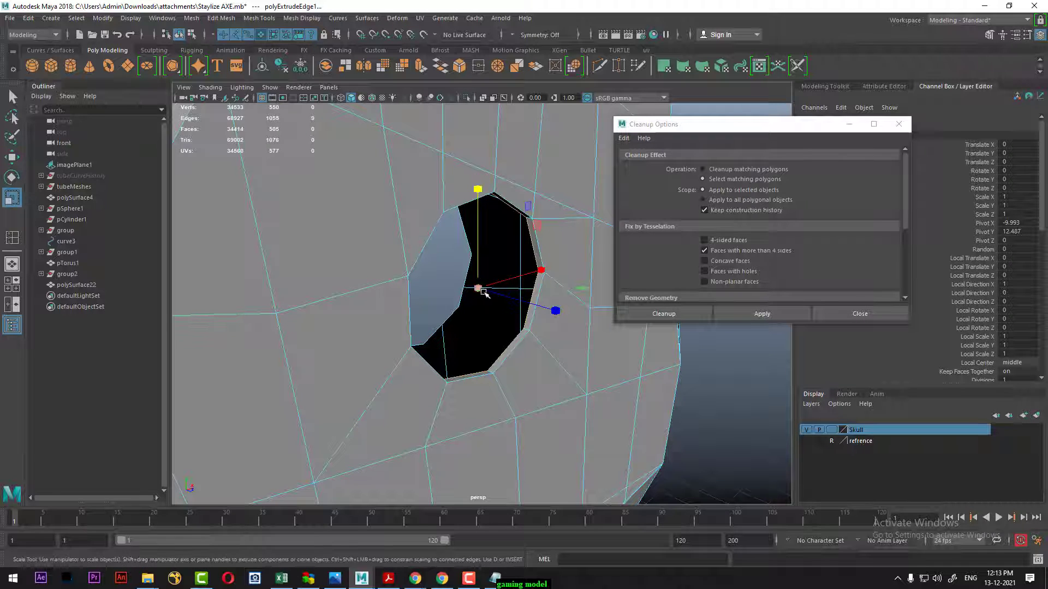
left_click_drag(478, 288, 472, 296)
- Extrude two more inward rings to rebuild the wall, then preview it smoothed
key("w")
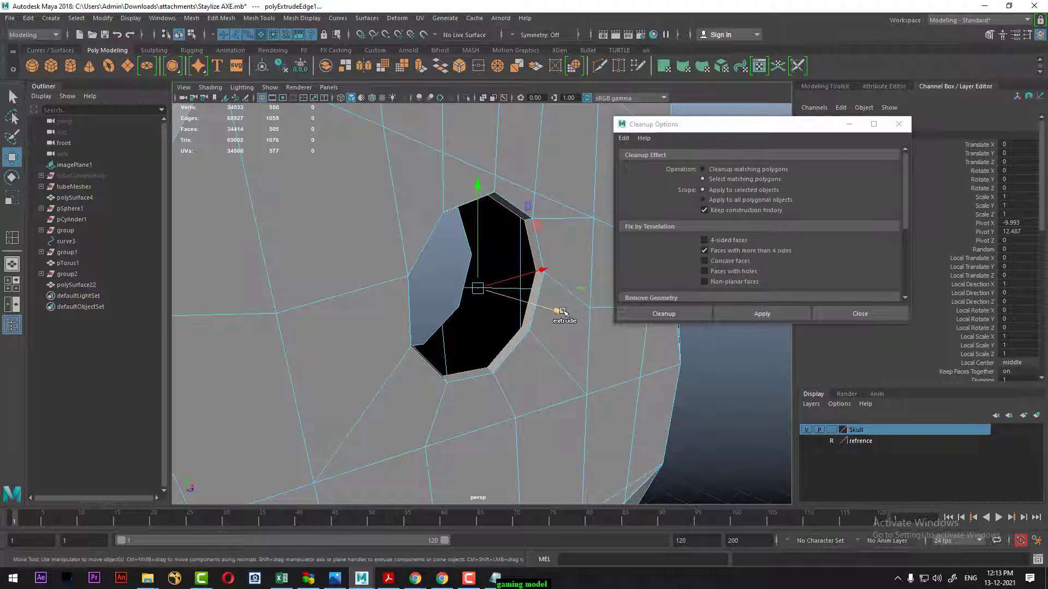
left_click_drag(563, 310, 541, 304, "shift")
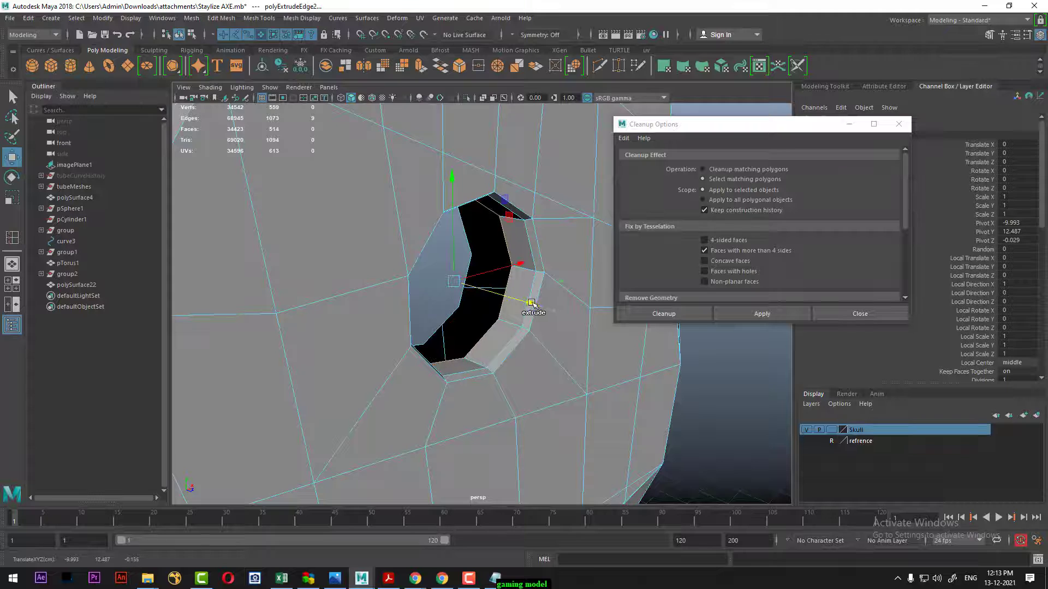
mouse_move(530, 303)
left_mouse_down("shift")
mouse_move(506, 296)
mouse_move(513, 316)
left_mouse_up("shift")
key("3")
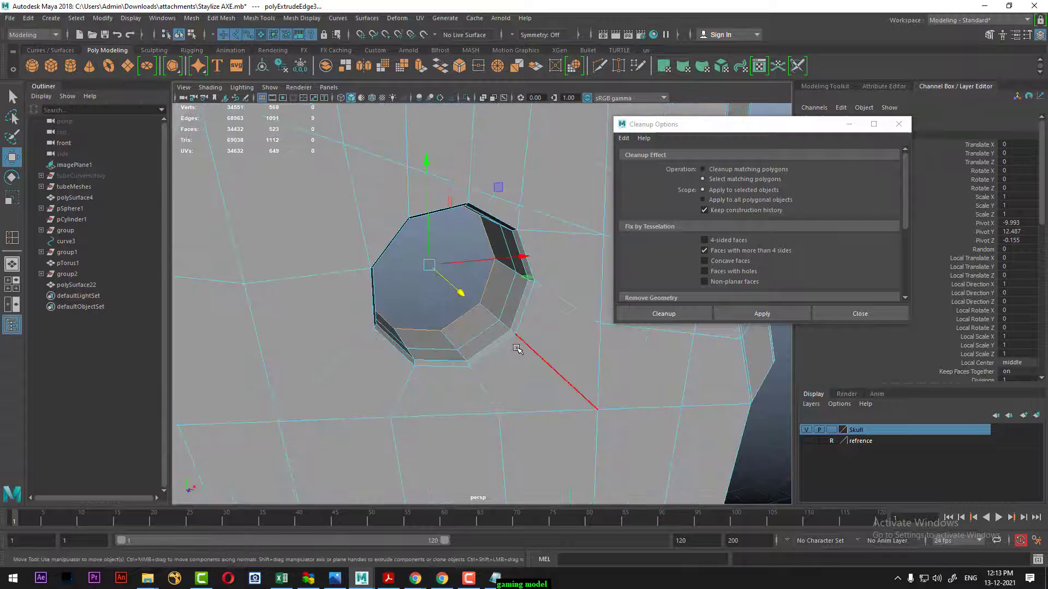
right_click_drag(536, 320, 591, 249)
- Assign the existing lambert1 material to the axe mesh polySurface22
left_click(761, 437)
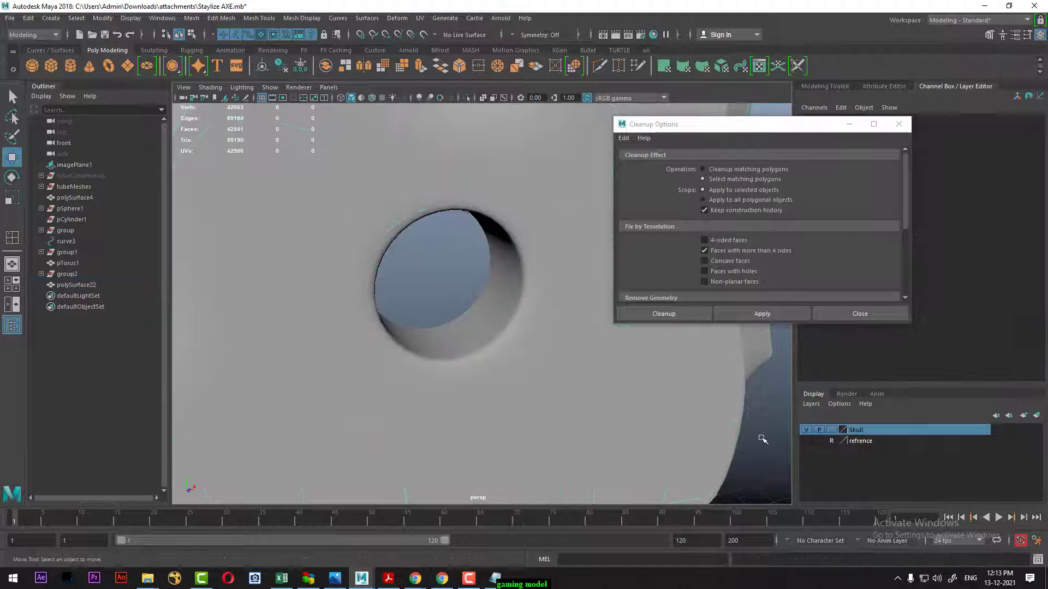
mouse_move(760, 438)
left_mouse_down("alt")
mouse_move(640, 452)
mouse_move(636, 423)
left_mouse_up("alt")
left_click(568, 398)
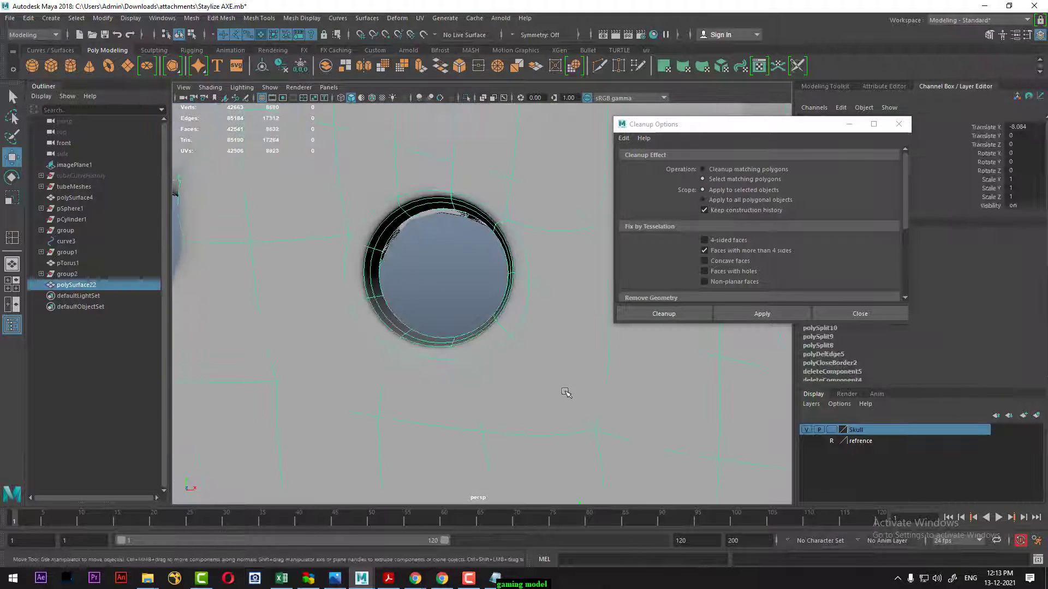
right_click_drag(503, 263, 539, 568)
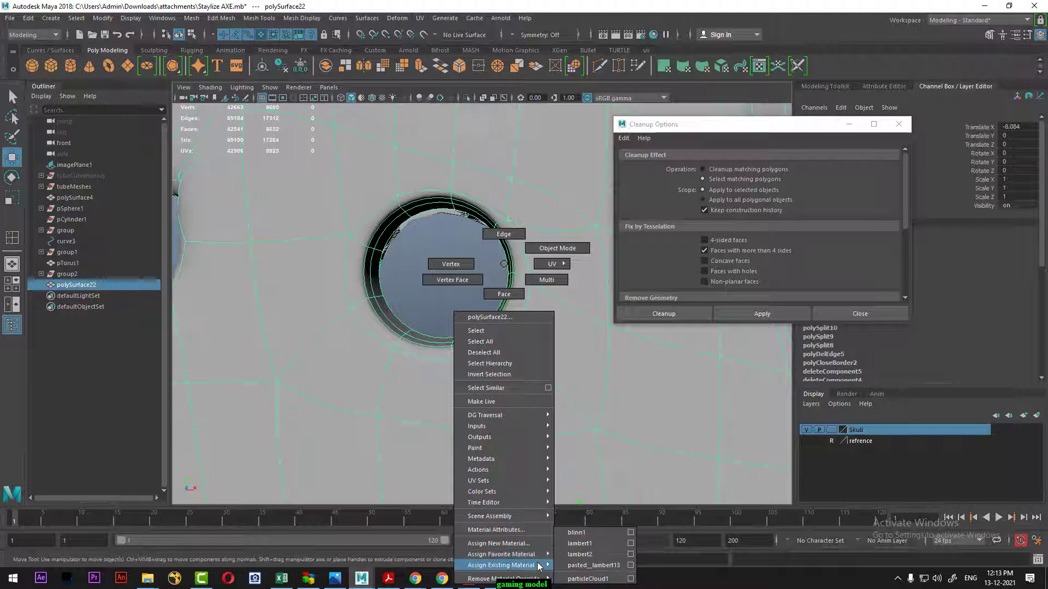
right_click_drag(580, 537, 580, 541)
- Inspect the rebuilt hole up close, then return the mesh to faceted display
left_click_drag(411, 358, 528, 351, "alt")
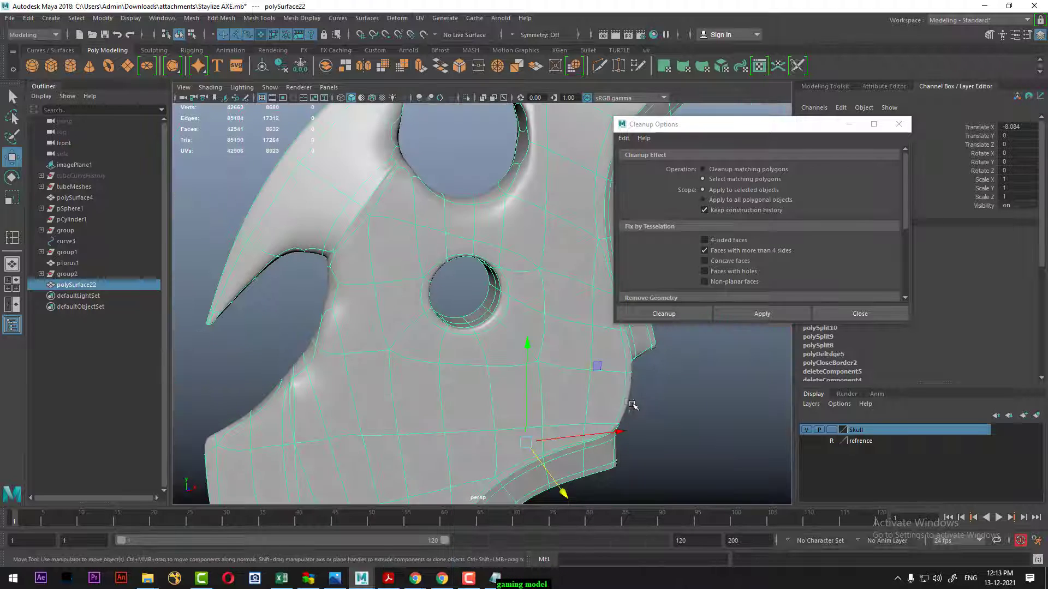
left_click(657, 395)
scroll(661, 431, "up", 2)
scroll(568, 366, "up", 2)
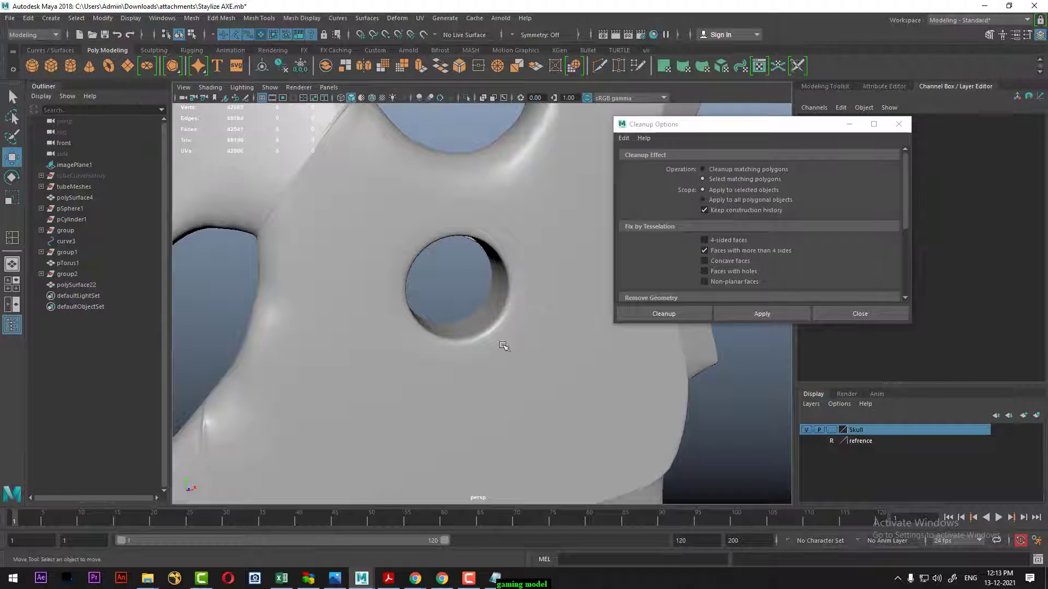
mouse_move(493, 315)
left_mouse_down("alt")
mouse_move(243, 291)
mouse_move(317, 305)
left_mouse_up("alt")
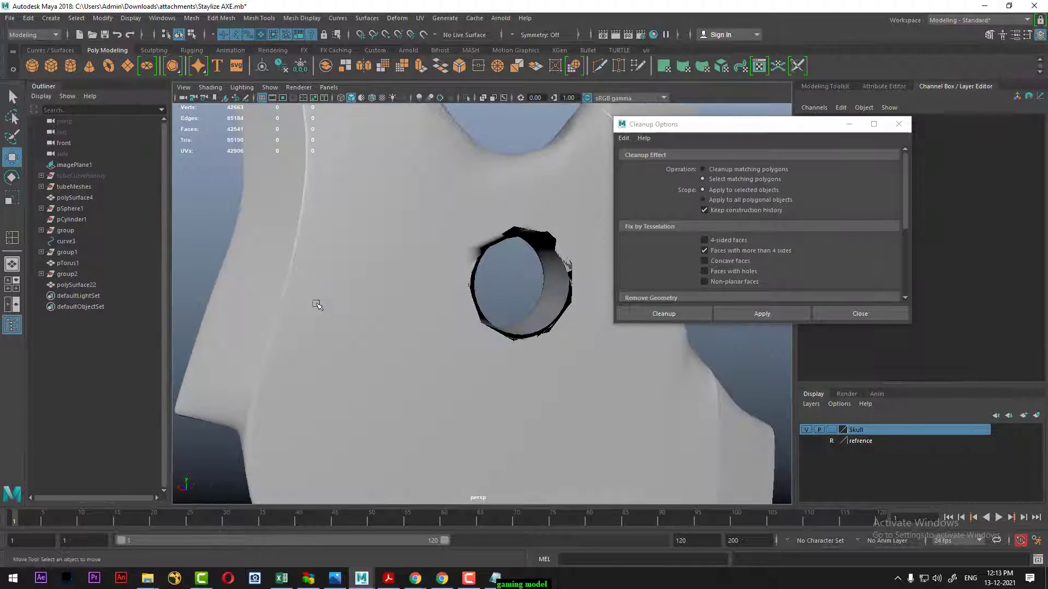
mouse_move(479, 314)
left_mouse_down("alt")
mouse_move(416, 282)
mouse_move(437, 325)
mouse_move(461, 345)
mouse_move(413, 251)
mouse_move(333, 295)
mouse_move(464, 321)
mouse_move(440, 323)
mouse_move(437, 306)
mouse_move(420, 319)
mouse_move(431, 295)
mouse_move(420, 271)
mouse_move(466, 310)
mouse_move(430, 309)
mouse_move(437, 327)
mouse_move(399, 356)
left_mouse_up("alt")
left_click(464, 306)
key("1")
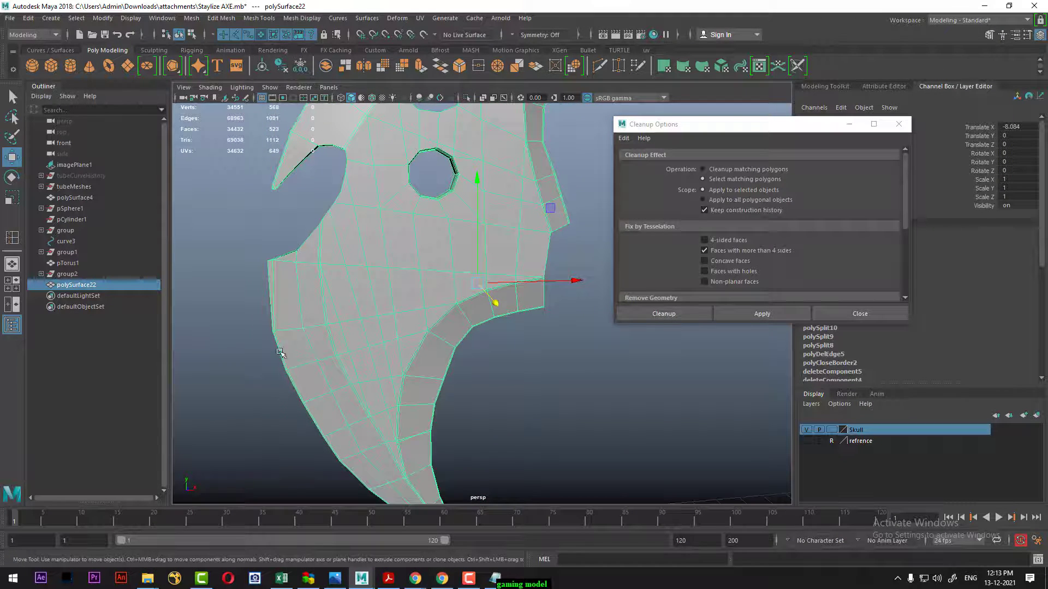
mouse_move(291, 371)
left_mouse_down("alt")
mouse_move(428, 285)
mouse_move(460, 343)
left_mouse_up("alt")
key("space")
middle_click_drag(461, 344, 403, 311, "alt")
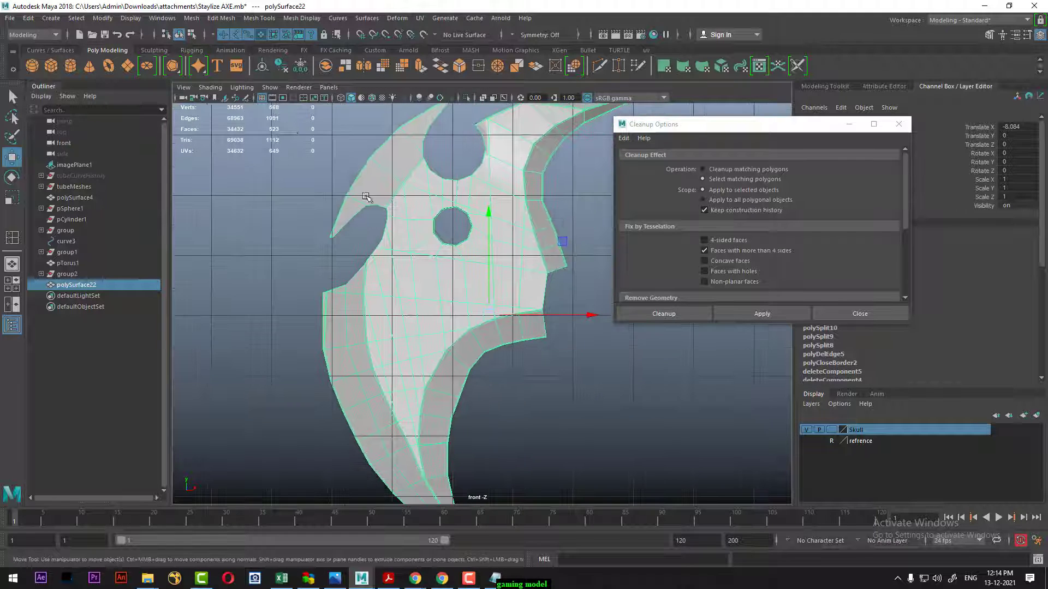
scroll(480, 320, "up", 2)
middle_click_drag(480, 321, 480, 251, "alt")
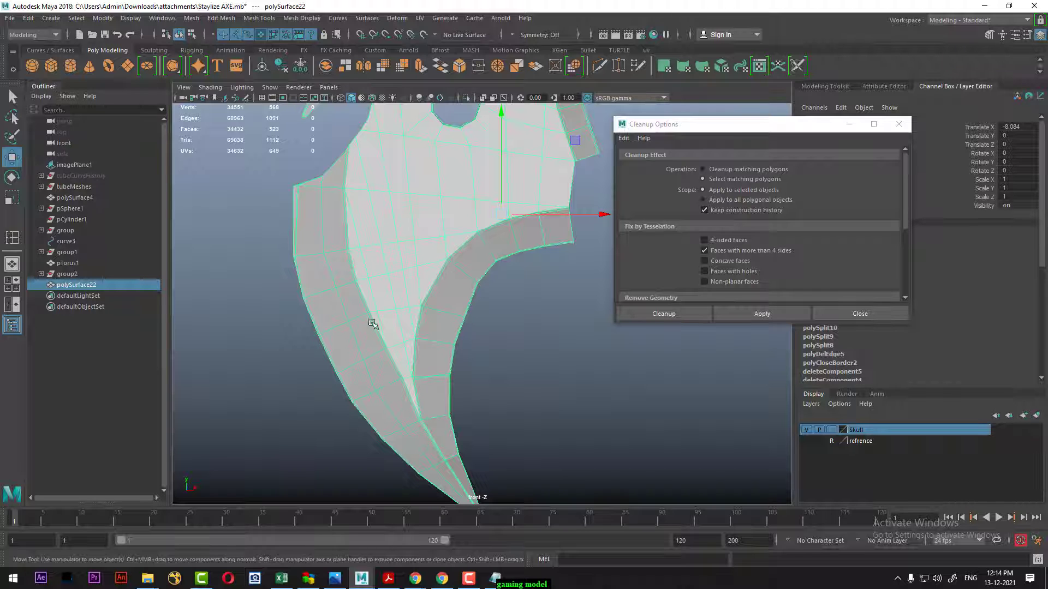
right_click_drag(372, 324, 350, 327)
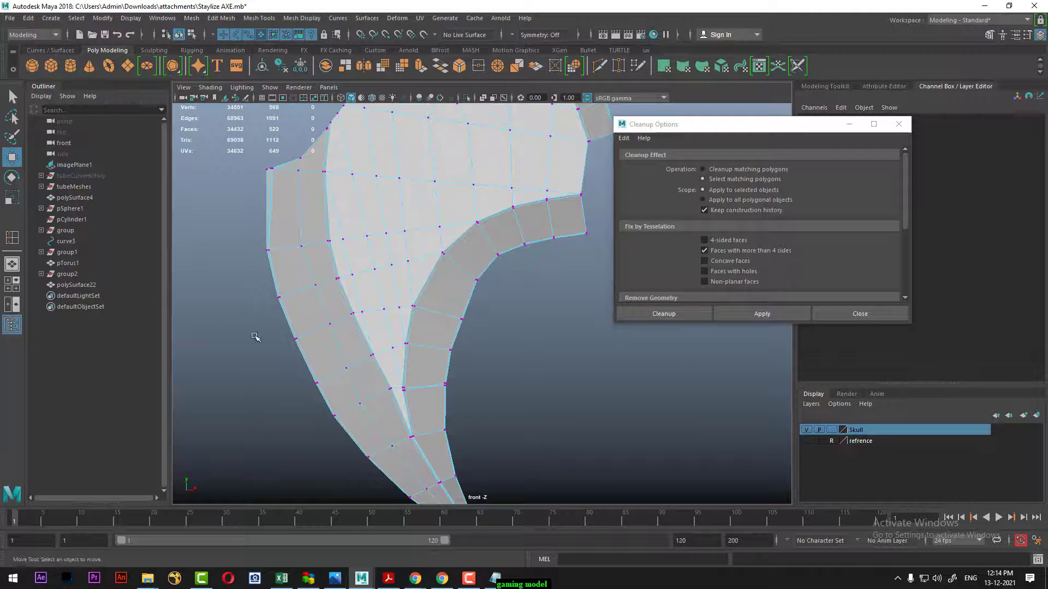
left_click(317, 290)
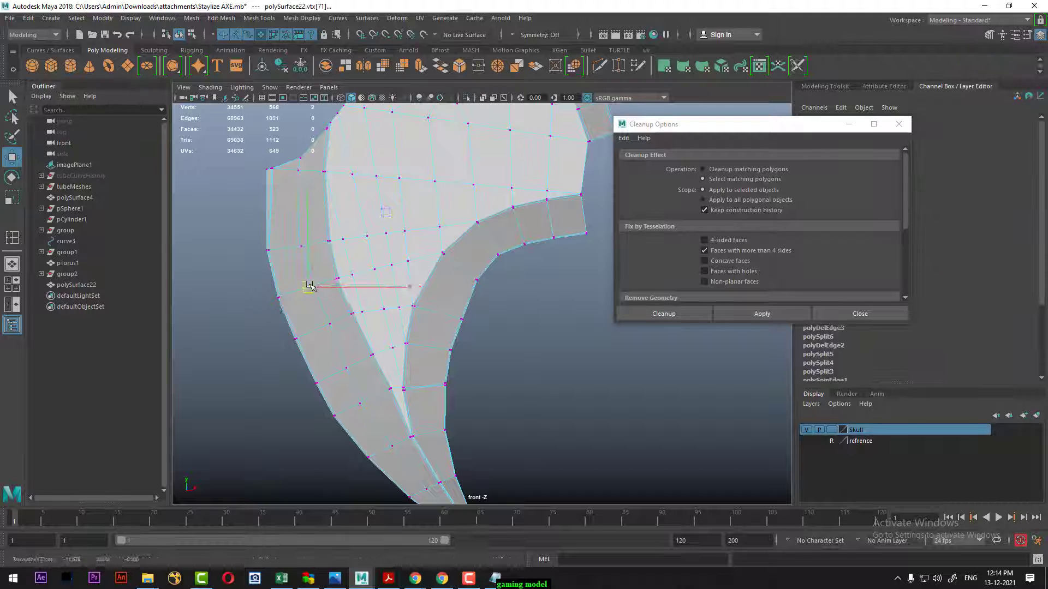
left_click(328, 324)
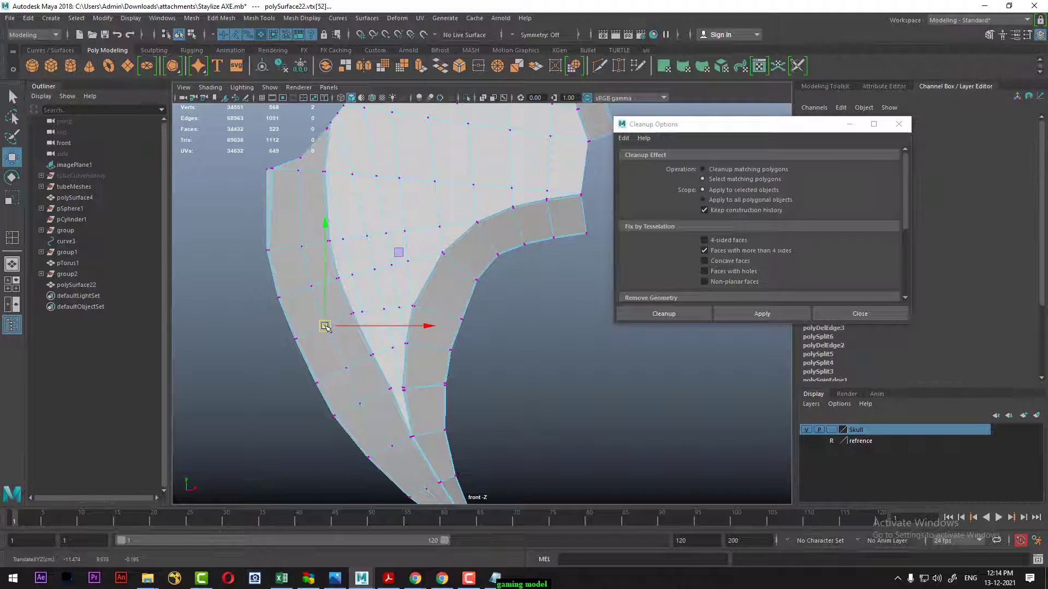
left_click(337, 368)
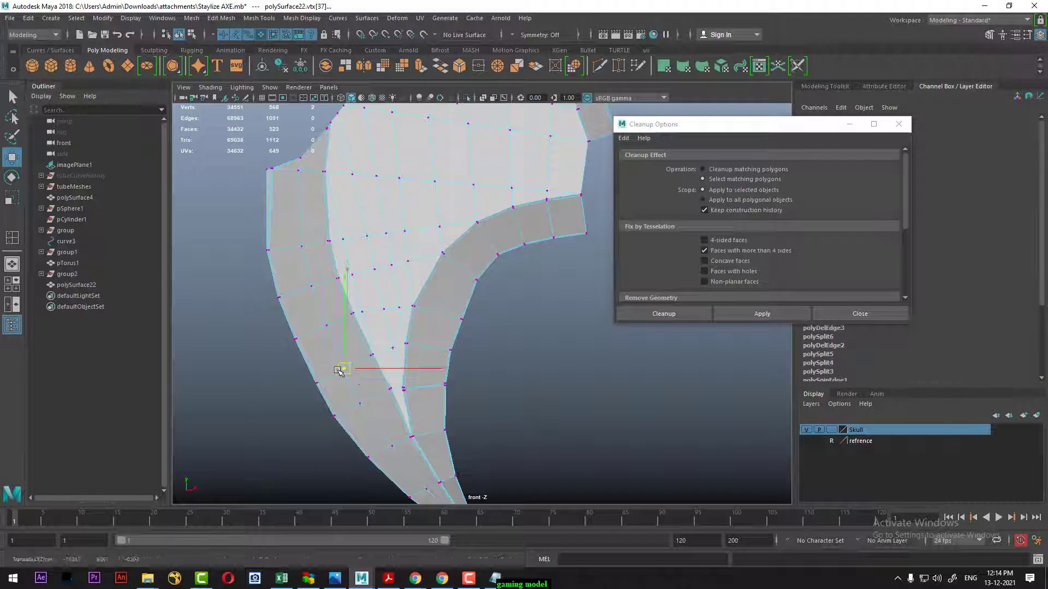
left_click_drag(384, 394, 457, 254, "alt")
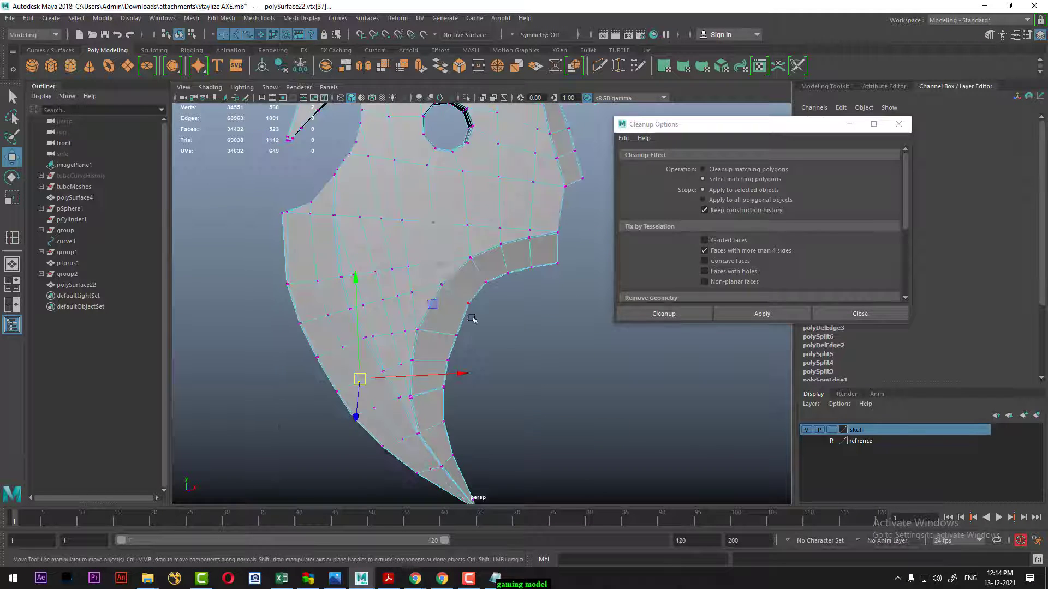
right_click_drag(457, 255, 510, 227)
left_click_drag(547, 352, 487, 346, "alt")
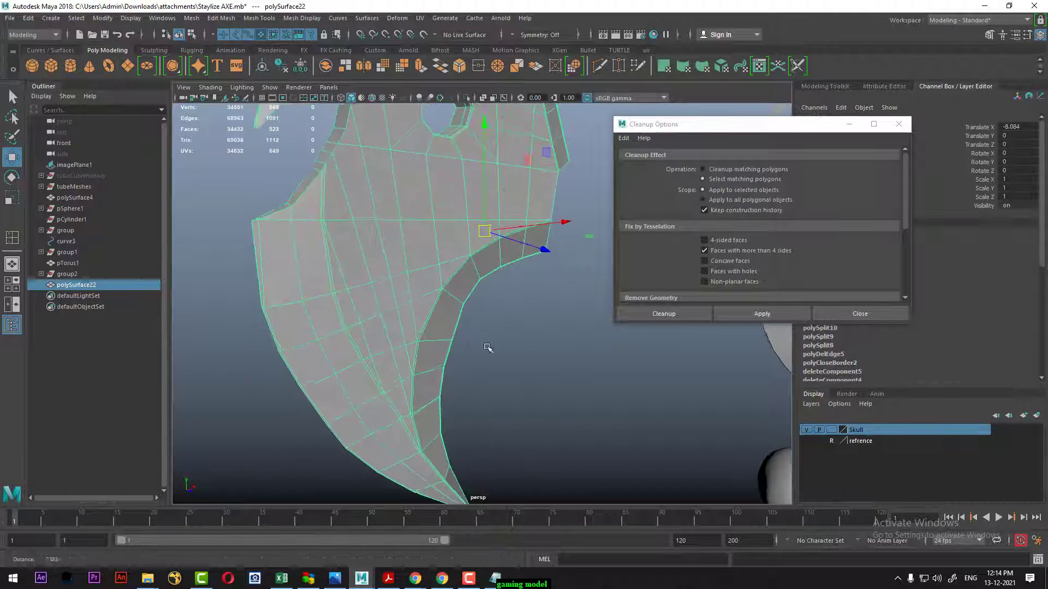
right_click_drag(433, 259, 433, 229)
left_click(422, 269)
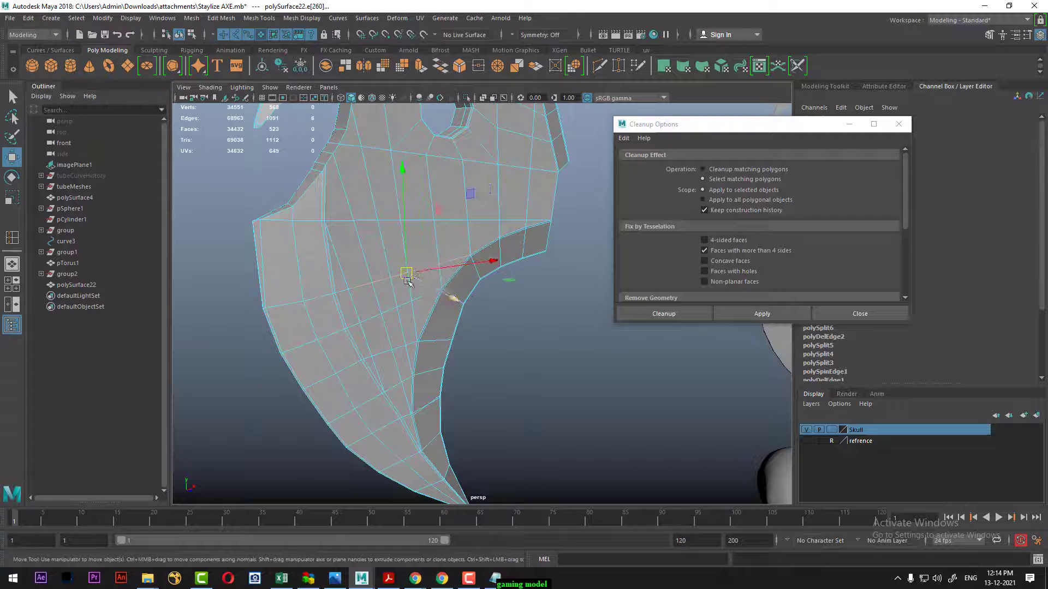
mouse_move(408, 282)
left_mouse_down("alt")
mouse_move(371, 273)
mouse_move(442, 299)
left_mouse_up("alt")
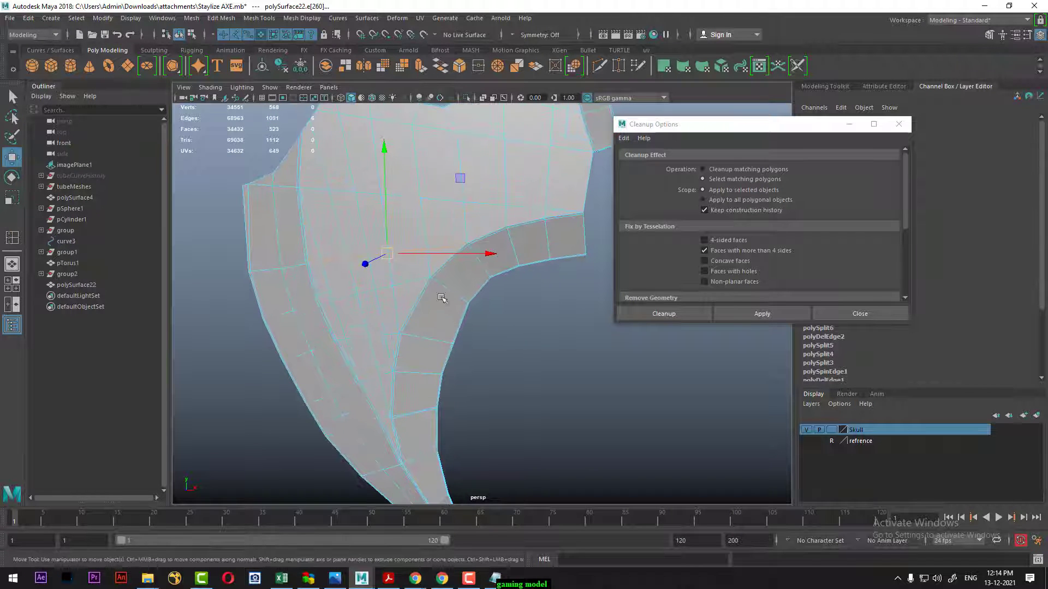
mouse_move(429, 321)
right_mouse_down("alt")
mouse_move(400, 354)
mouse_move(405, 333)
right_mouse_up("alt")
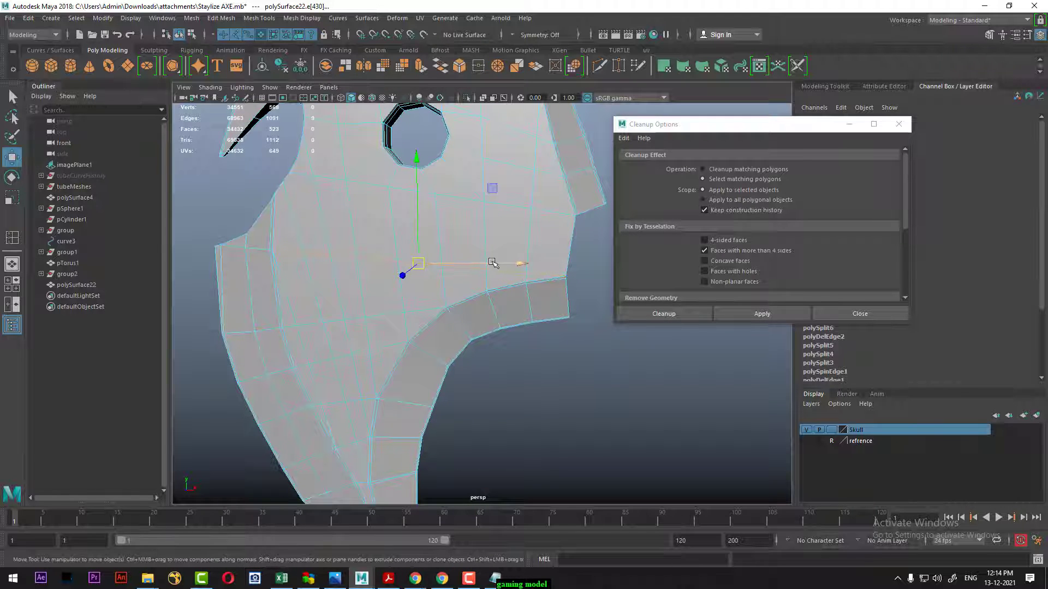
key("e")
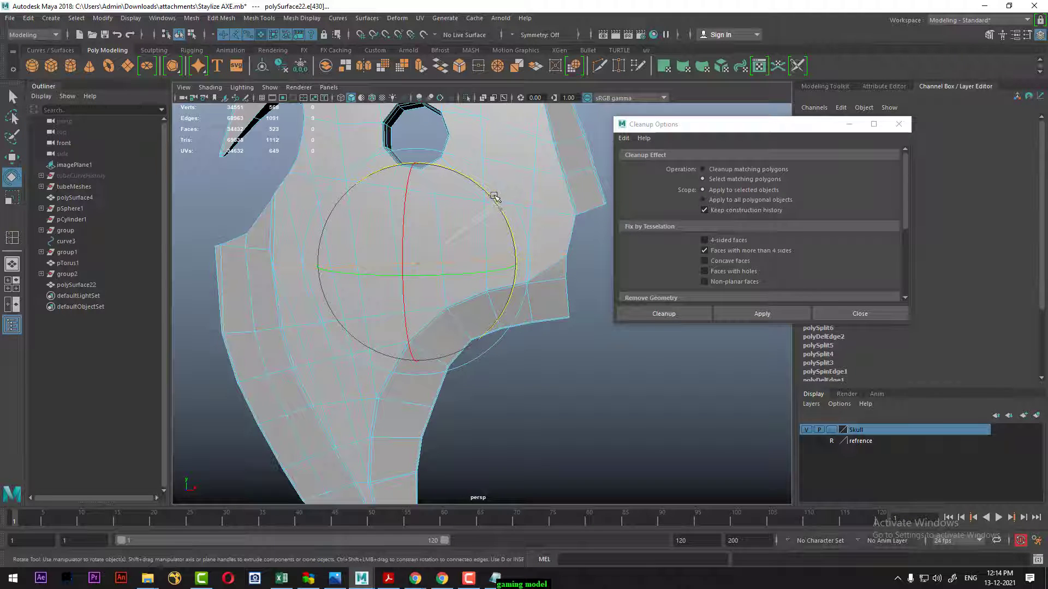
key("w")
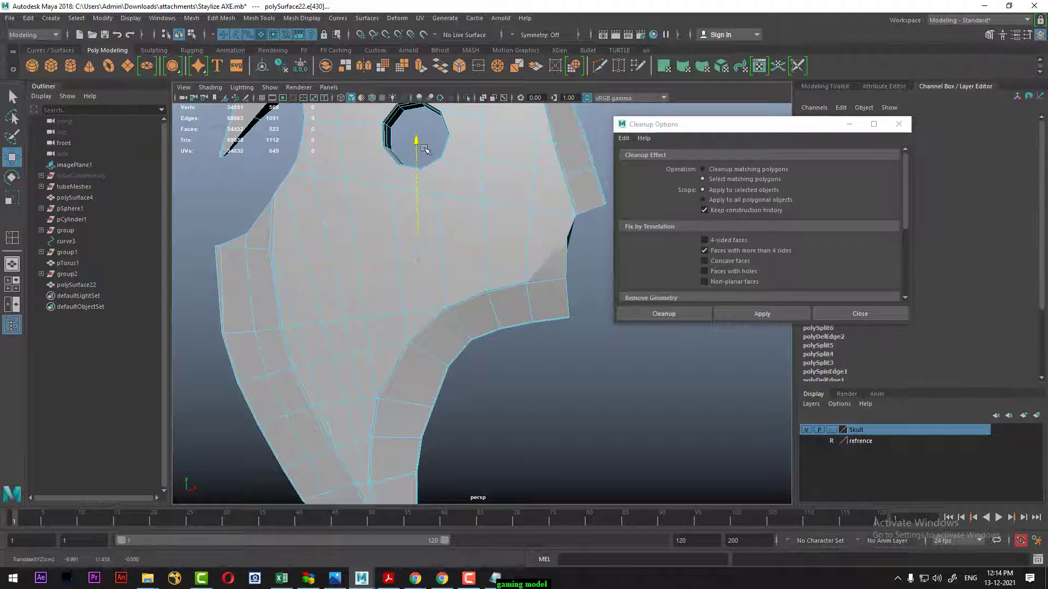
left_click_drag(426, 146, 595, 192, "alt")
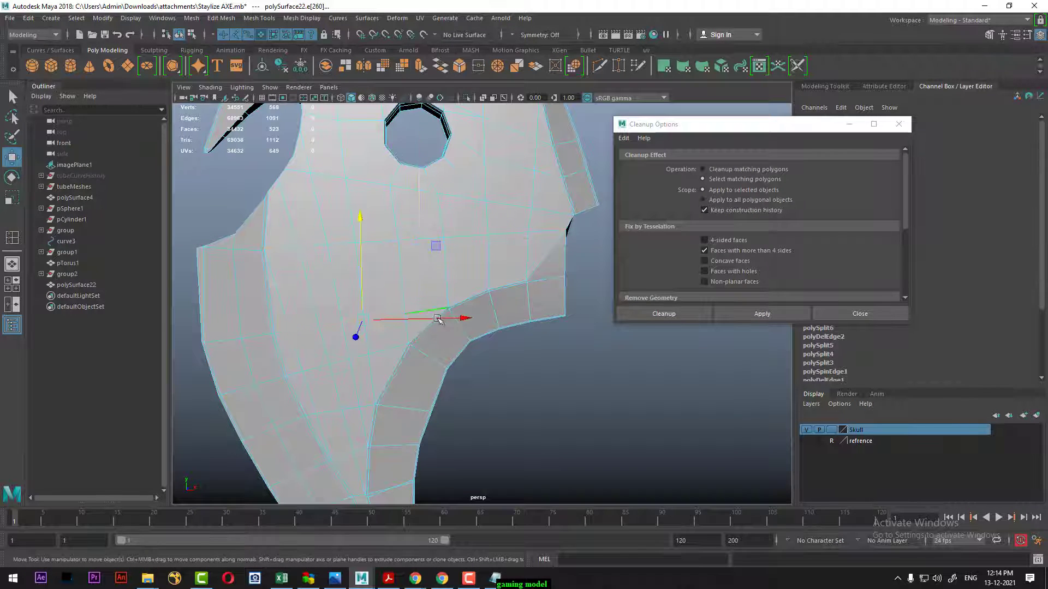
- Run the cleanup check on the axe and zoom in to inspect the blade hole
mouse_move(427, 314)
left_mouse_down("alt")
mouse_move(453, 340)
mouse_move(392, 320)
mouse_move(402, 356)
mouse_move(477, 235)
left_mouse_up("alt")
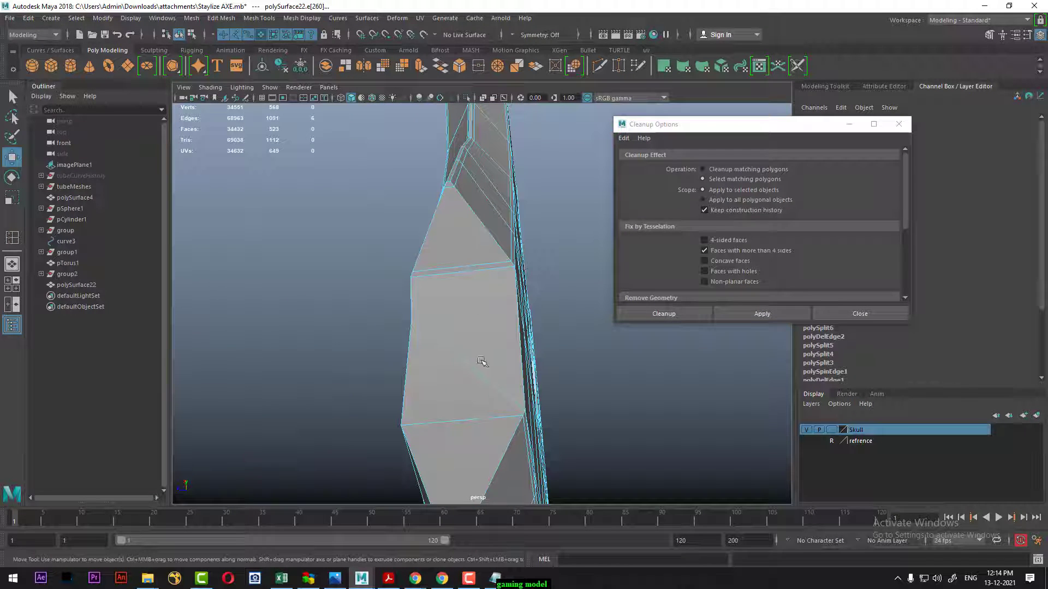
mouse_move(463, 353)
left_mouse_down("alt")
mouse_move(388, 228)
mouse_move(398, 222)
mouse_move(367, 157)
mouse_move(324, 217)
mouse_move(371, 266)
left_mouse_up("alt")
right_click_drag(363, 224, 410, 207)
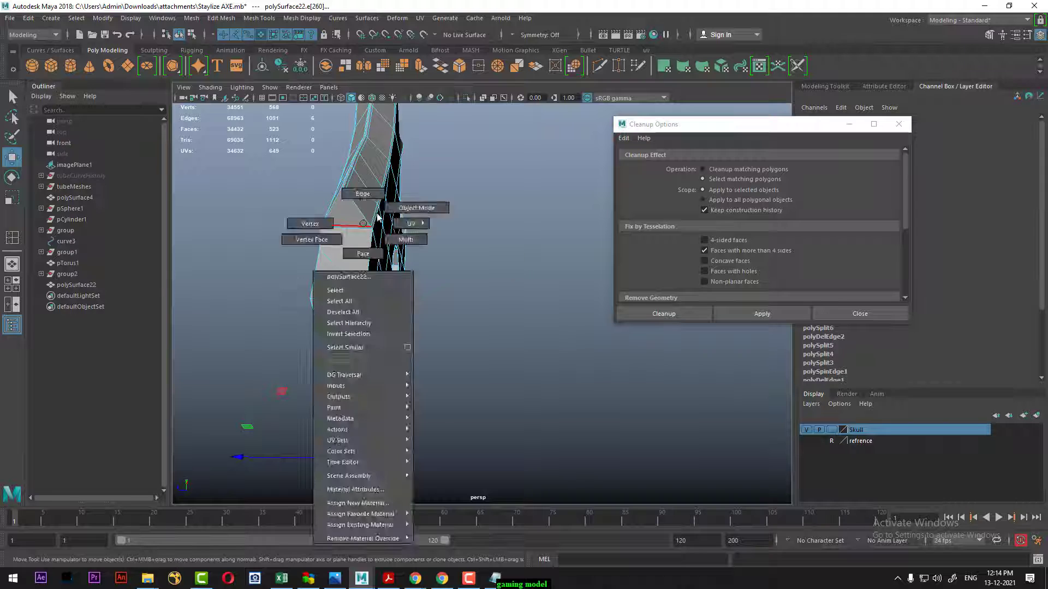
left_click(764, 314)
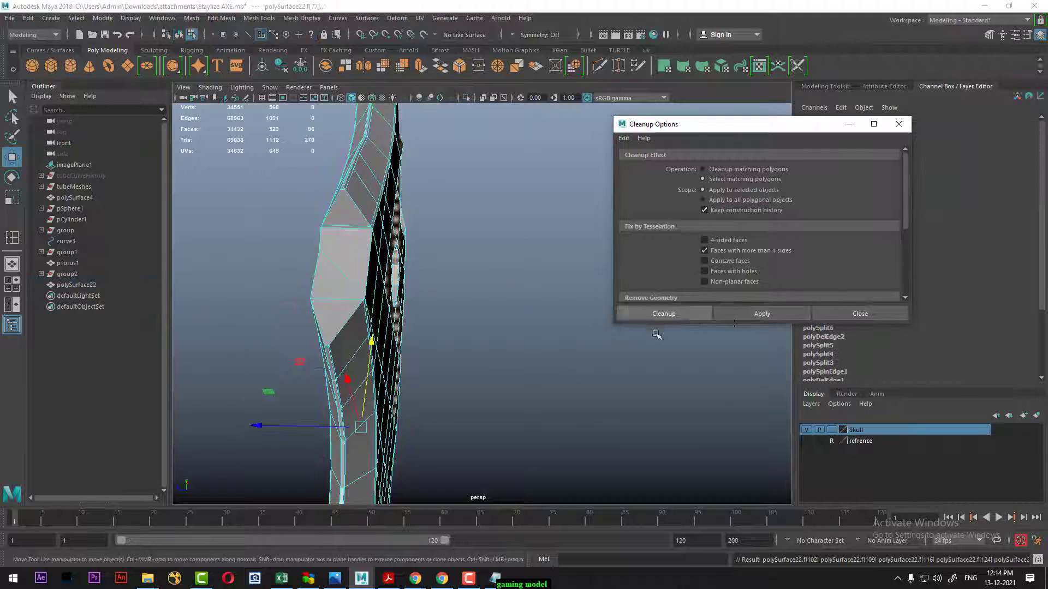
mouse_move(655, 333)
left_mouse_down("alt")
mouse_move(297, 424)
mouse_move(595, 357)
mouse_move(567, 371)
left_mouse_up("alt")
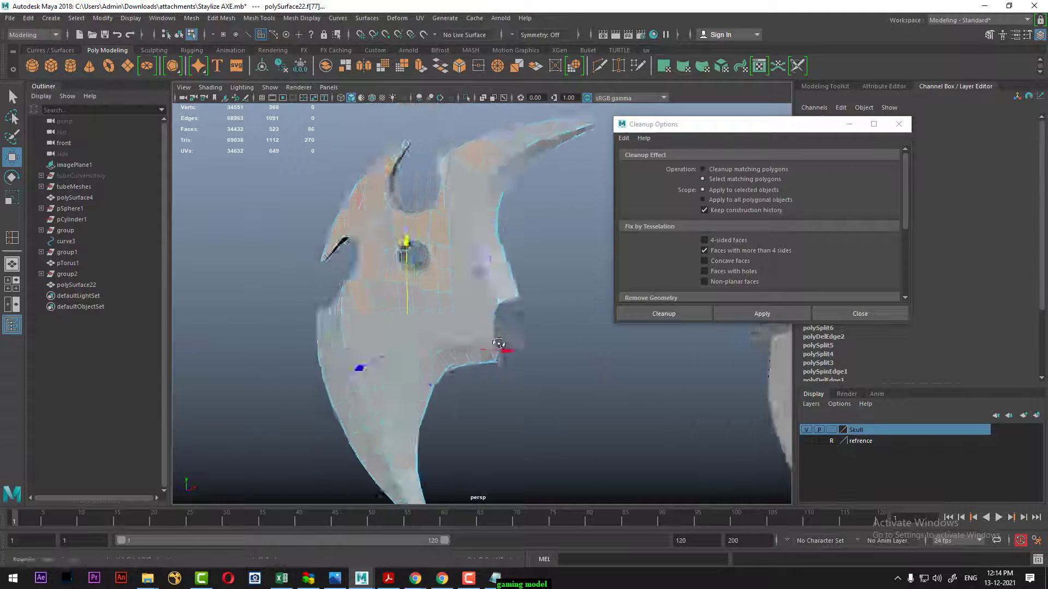
mouse_move(568, 371)
right_mouse_down("alt")
mouse_move(519, 412)
mouse_move(480, 386)
mouse_move(557, 370)
mouse_move(429, 328)
right_mouse_up("alt")
middle_click_drag(429, 328, 450, 351, "alt")
right_click_drag(449, 351, 431, 371, "alt")
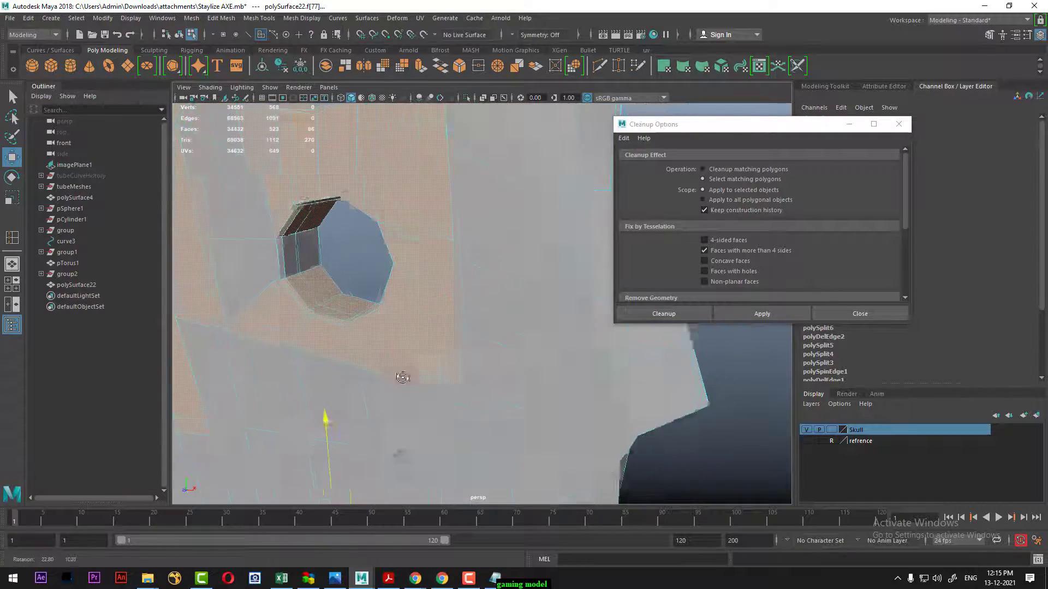
left_click_drag(432, 371, 546, 306, "alt")
- Reset the Cleanup Options to defaults and rerun it on the whole axe
left_click(623, 138)
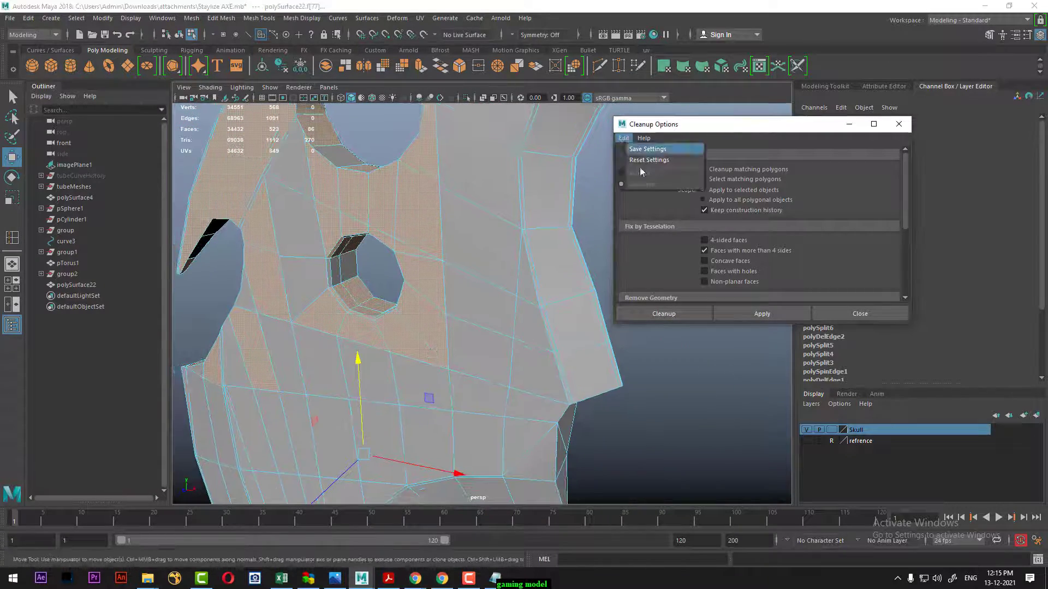
left_click(636, 160)
right_click(431, 186)
left_click(510, 173)
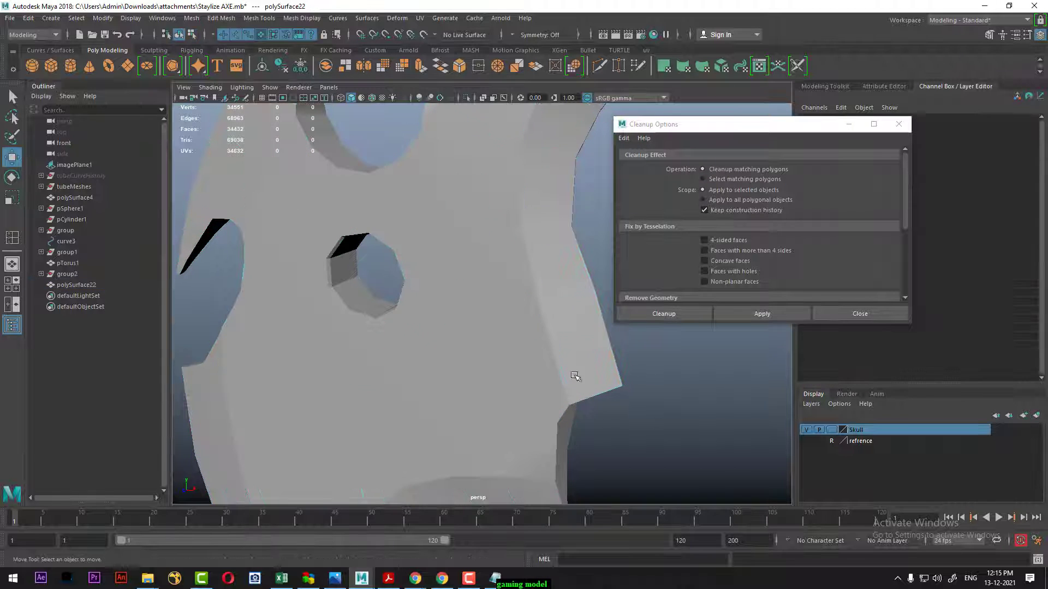
left_click(761, 312)
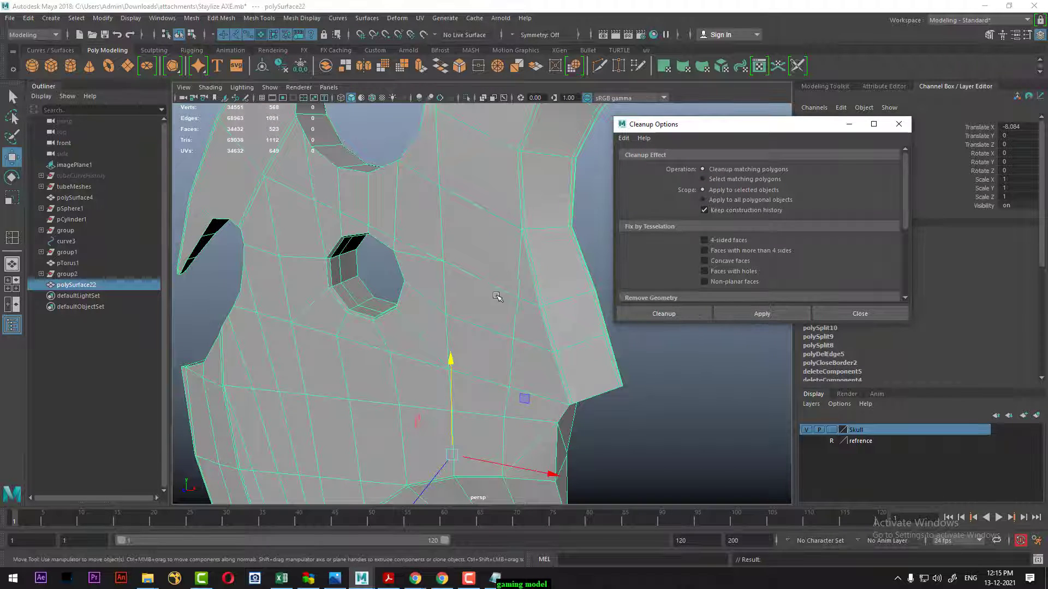
left_click(496, 298)
- Apply cleanup for faces with more than 4 sides, then undo the resulting triangulation
left_click(731, 251)
left_click(756, 314)
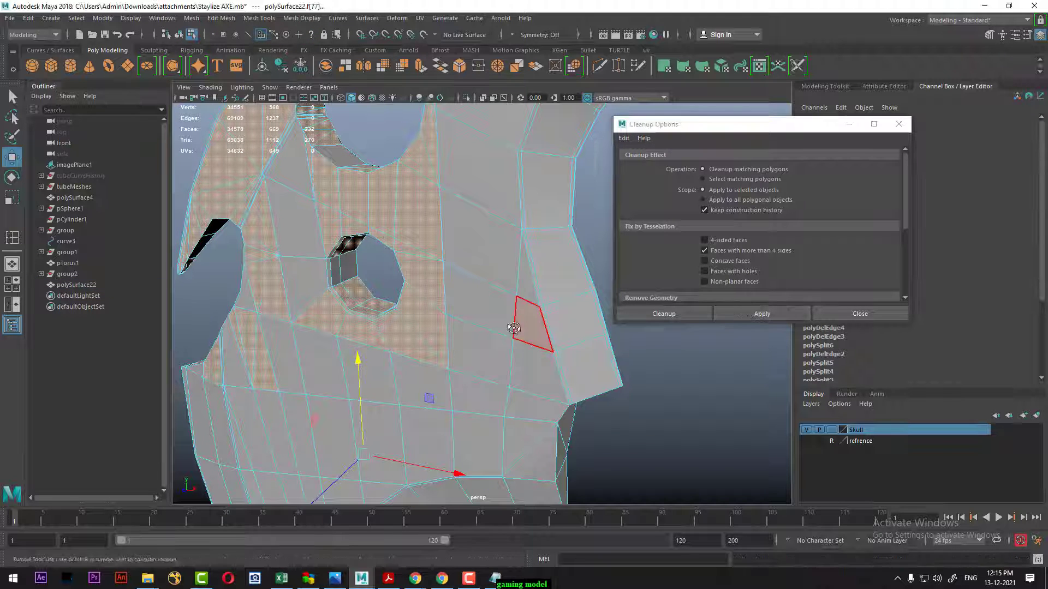
left_click_drag(538, 316, 568, 303, "alt")
key("ctrl+z")
key("ctrl+z")
key("ctrl+z")
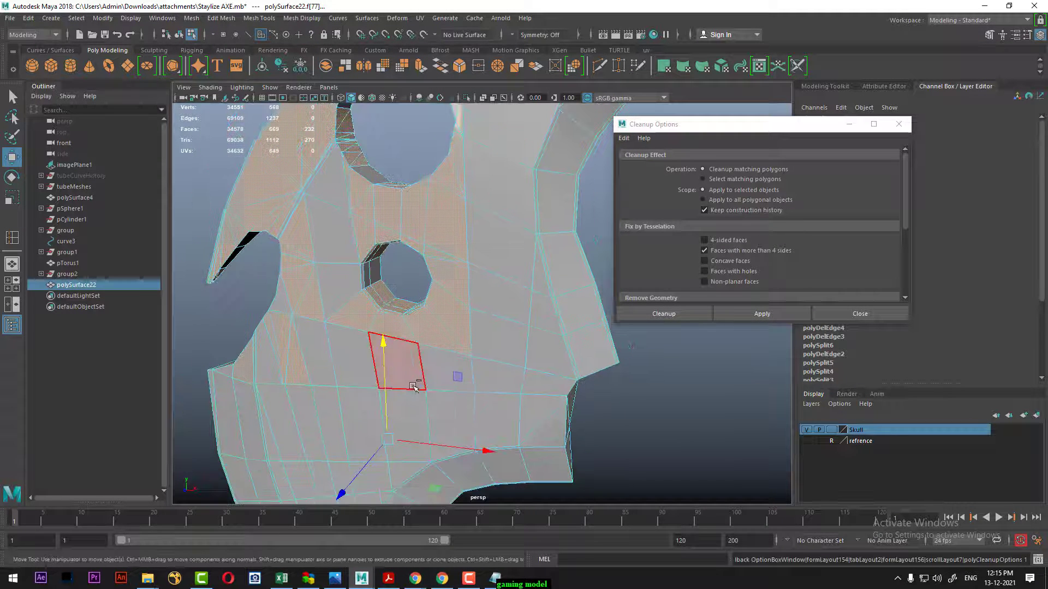
- Switch to Select matching polygons and select faces with more than 4 sides or holes
left_click(743, 180)
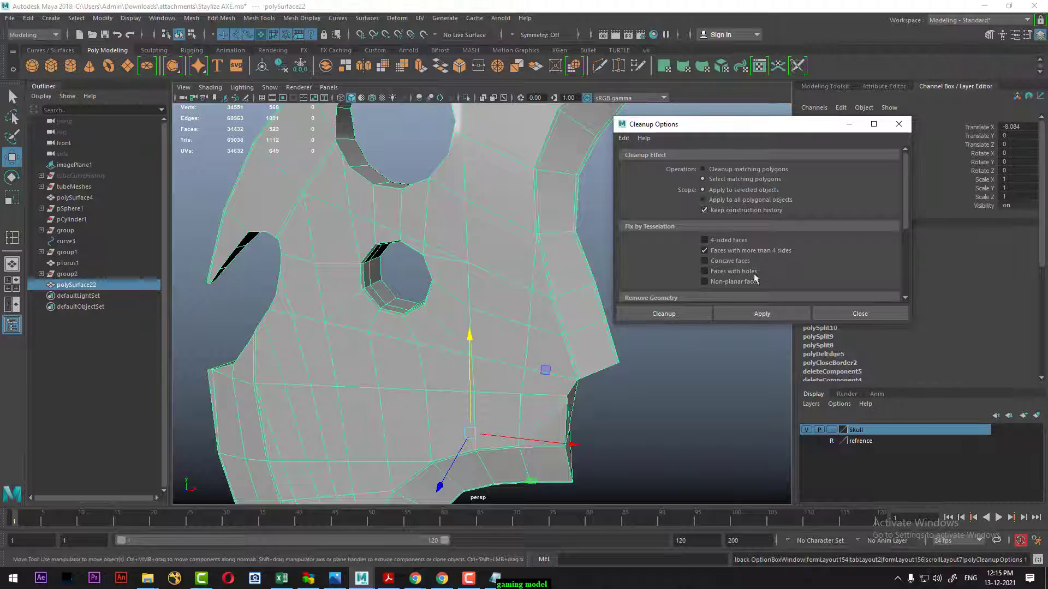
left_click(763, 315)
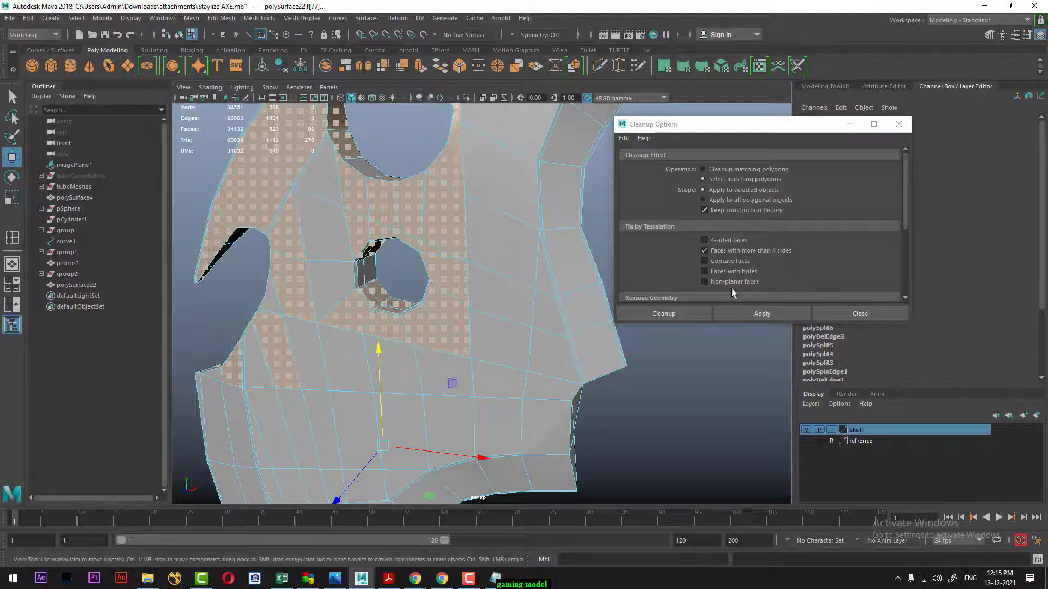
left_click(733, 273)
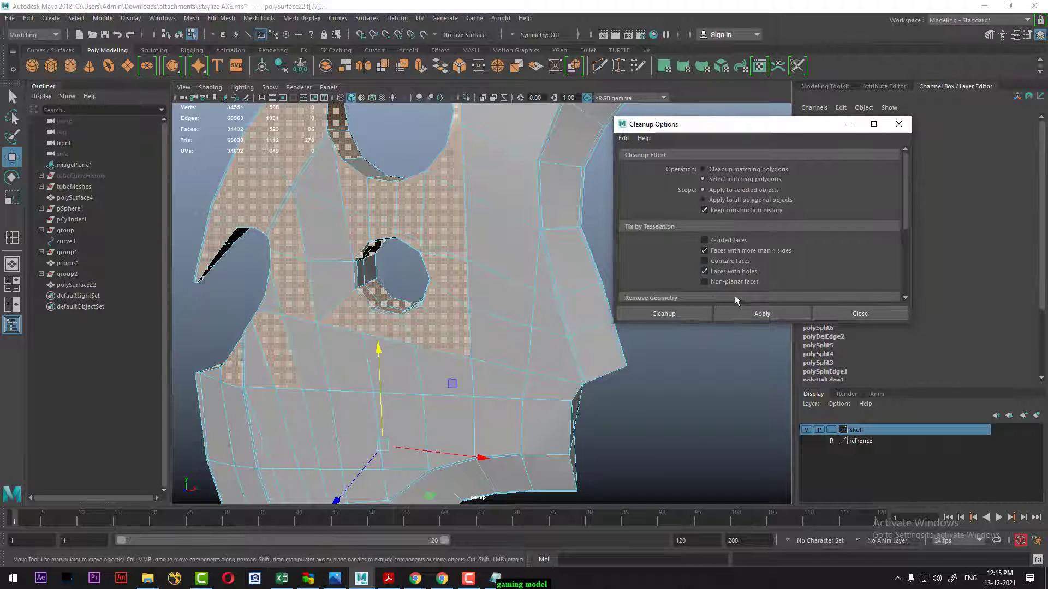
left_click(748, 313)
- Orbit around the blade hole, undoing an accidental face move
left_click_drag(650, 365, 584, 376, "alt")
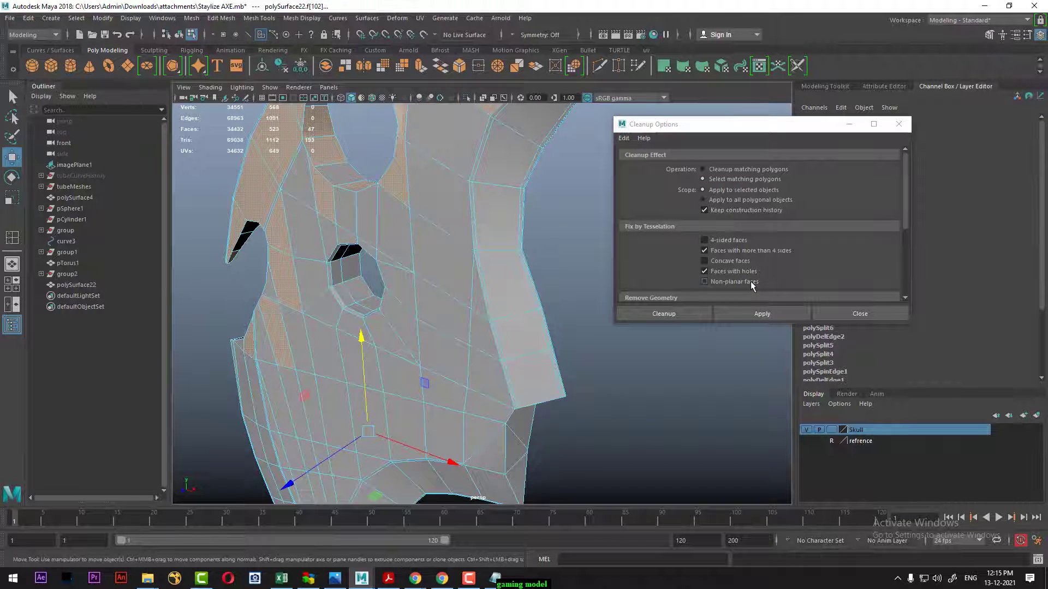
left_click_drag(357, 226, 362, 235, "alt")
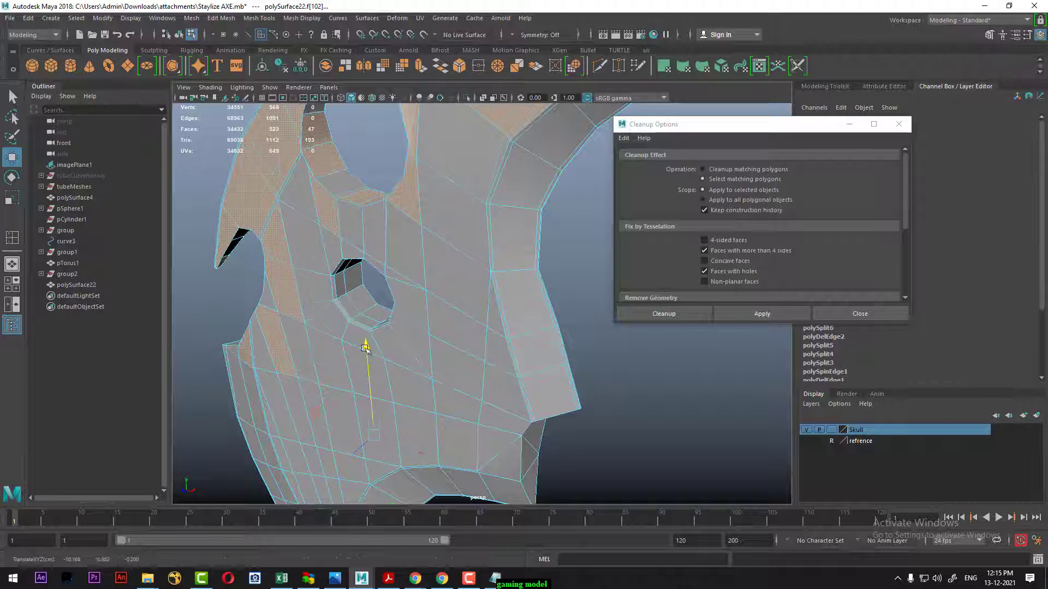
left_click_drag(363, 352, 363, 331)
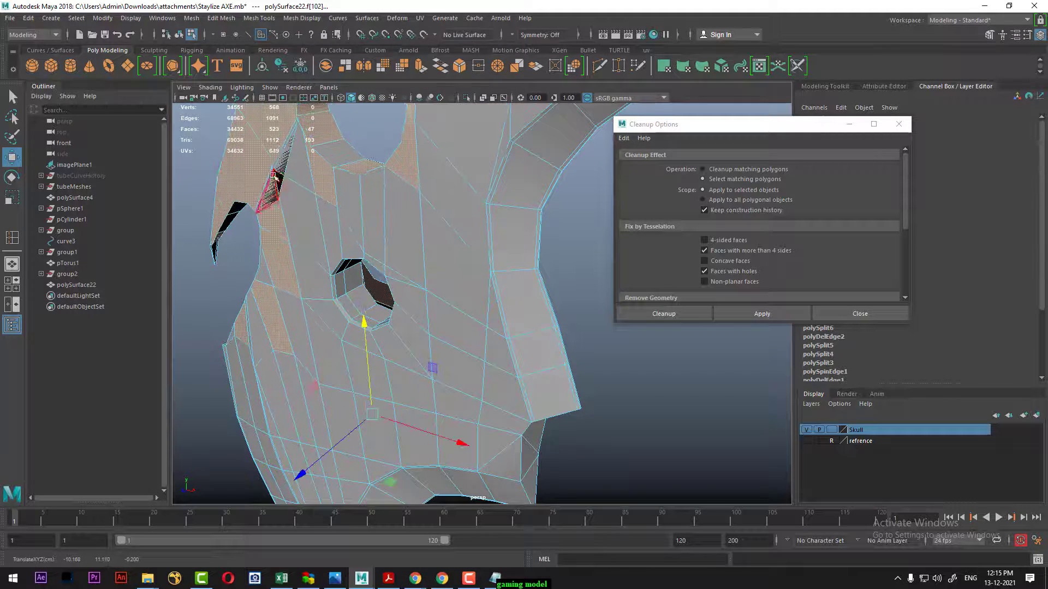
left_click_drag(274, 177, 315, 187, "alt")
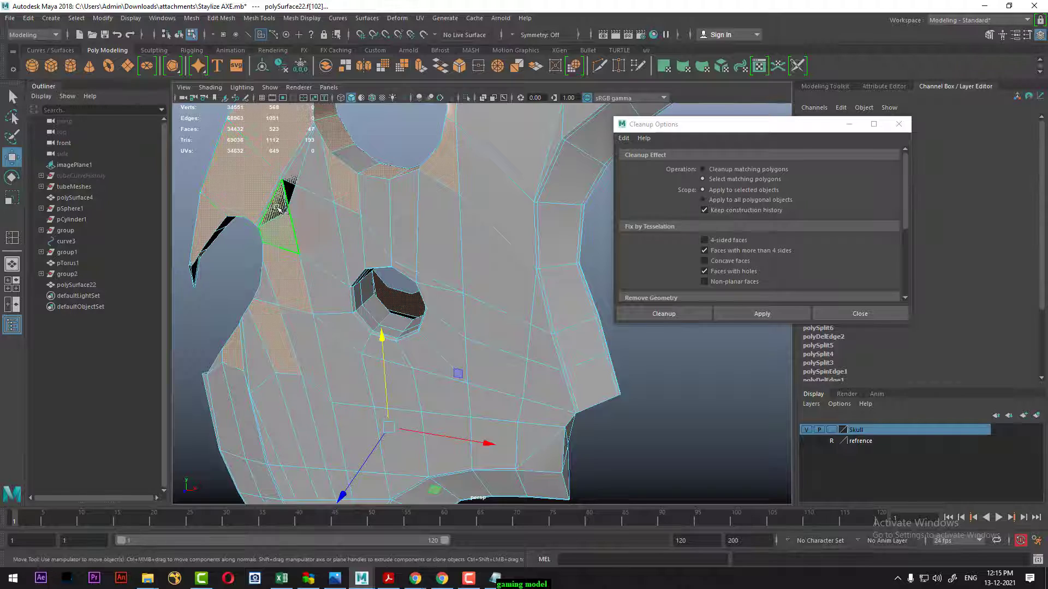
left_click_drag(280, 209, 495, 309, "alt")
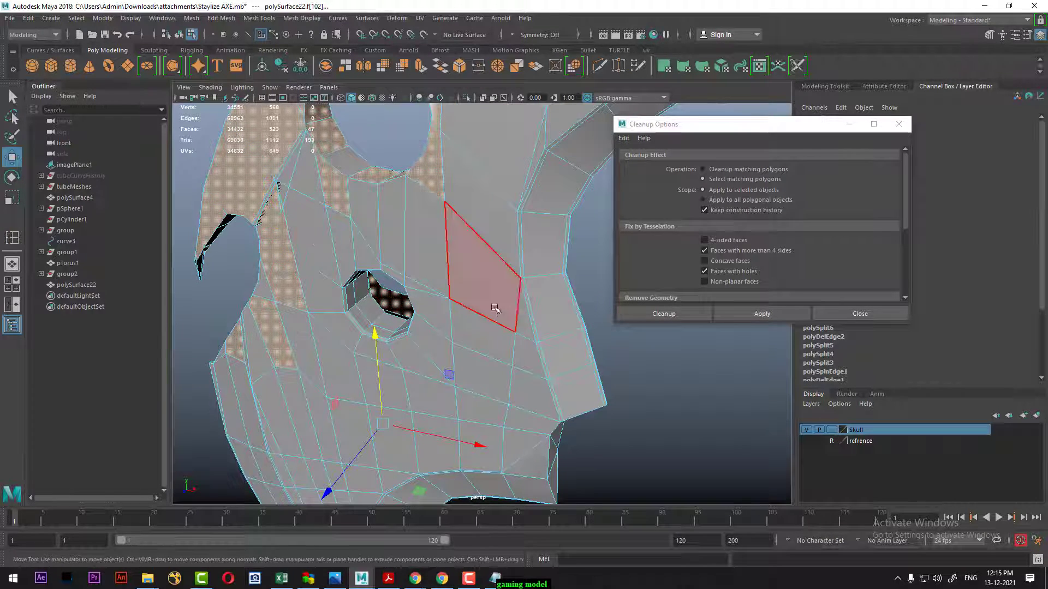
key("ctrl+z")
- Add Non-planar faces to the check and select all matching faces
left_click(746, 283)
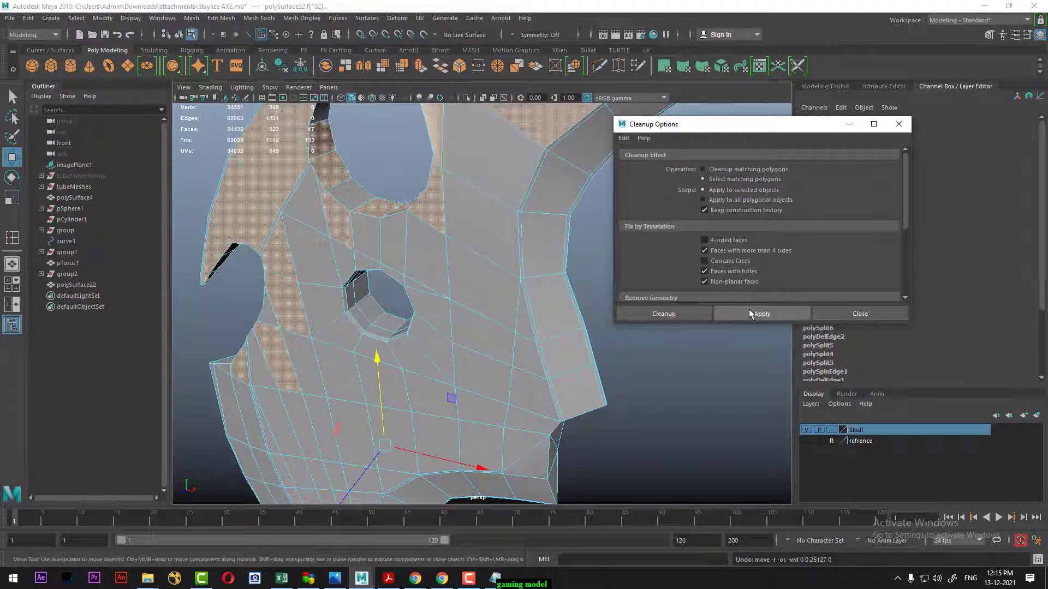
left_click(749, 309)
mouse_move(349, 328)
left_mouse_down("alt")
mouse_move(457, 335)
mouse_move(469, 319)
left_mouse_up("alt")
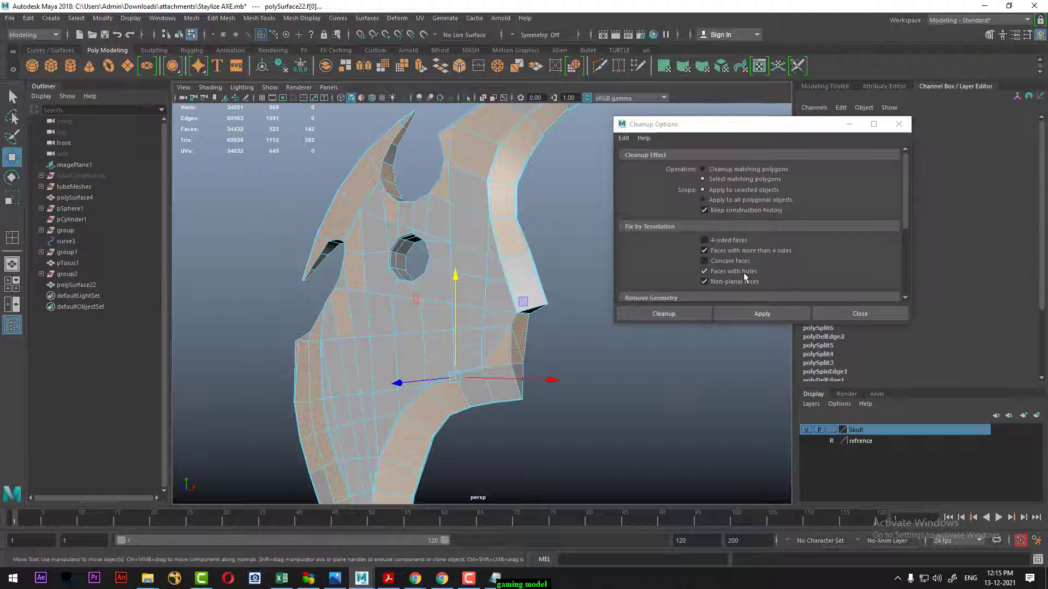
- Limit the check to non-planar faces only, then return to object mode and deselect
left_click(744, 273)
left_click(735, 252)
left_click(762, 314)
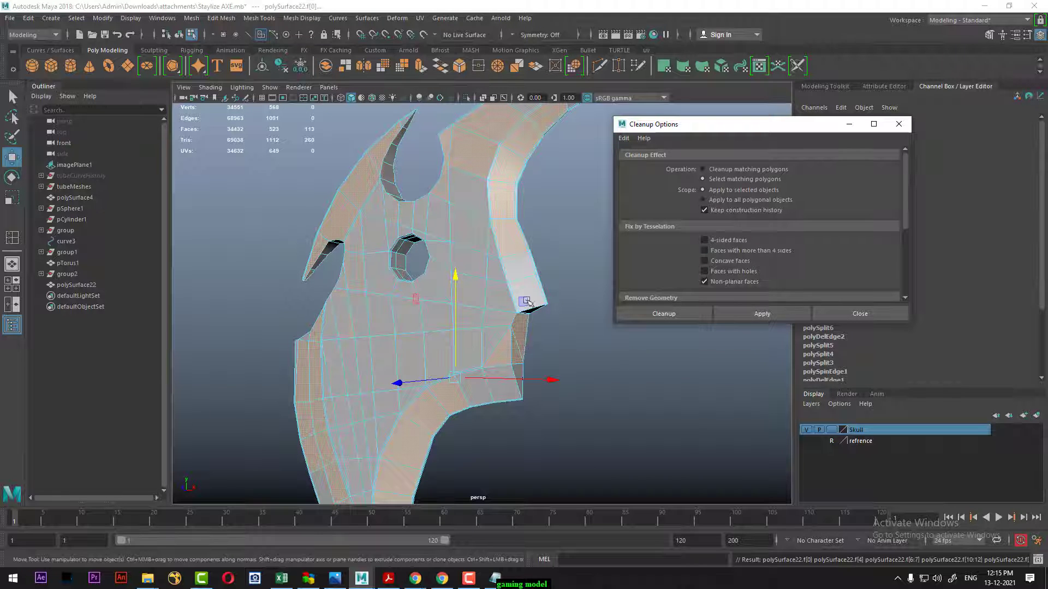
key("F8")
left_click_drag(528, 302, 514, 480, "alt")
left_click(429, 412)
- Create a polygon plane under the axe tip
right_click(428, 412, "shift")
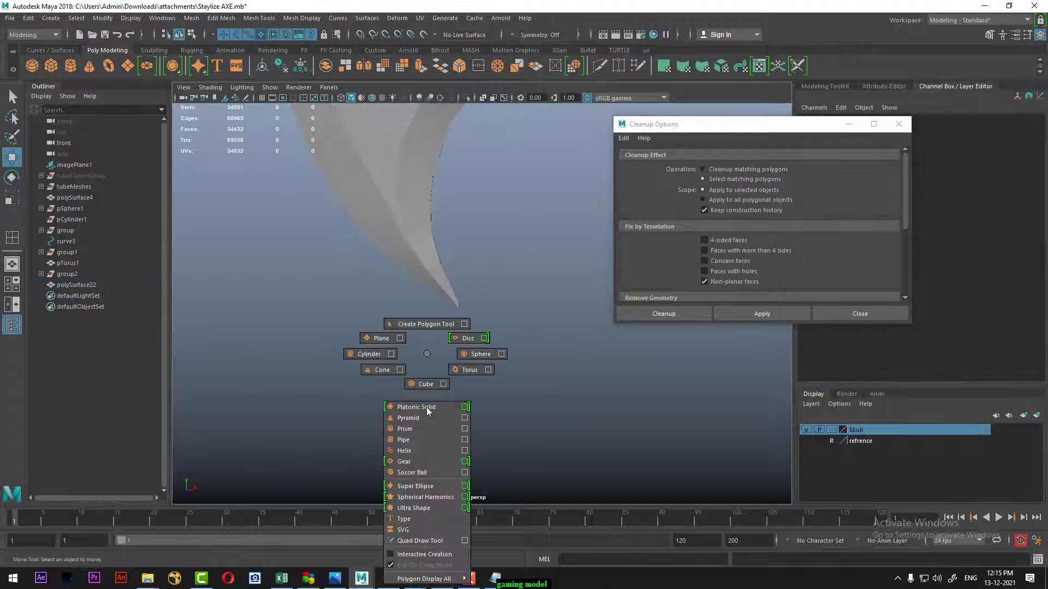
left_click(381, 338)
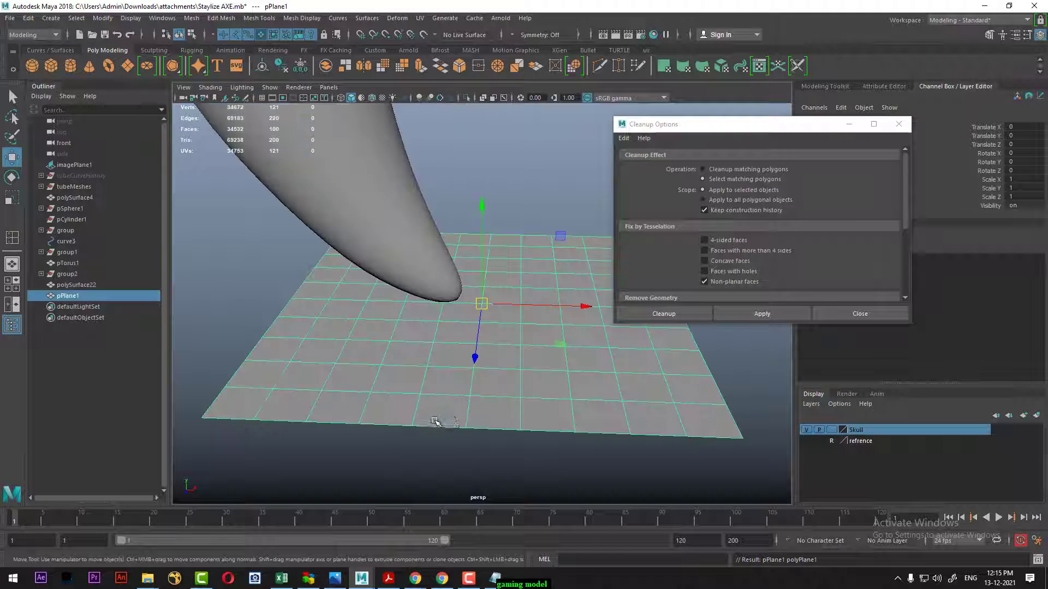
mouse_move(435, 422)
left_mouse_down("alt")
mouse_move(423, 368)
mouse_move(458, 381)
left_mouse_up("alt")
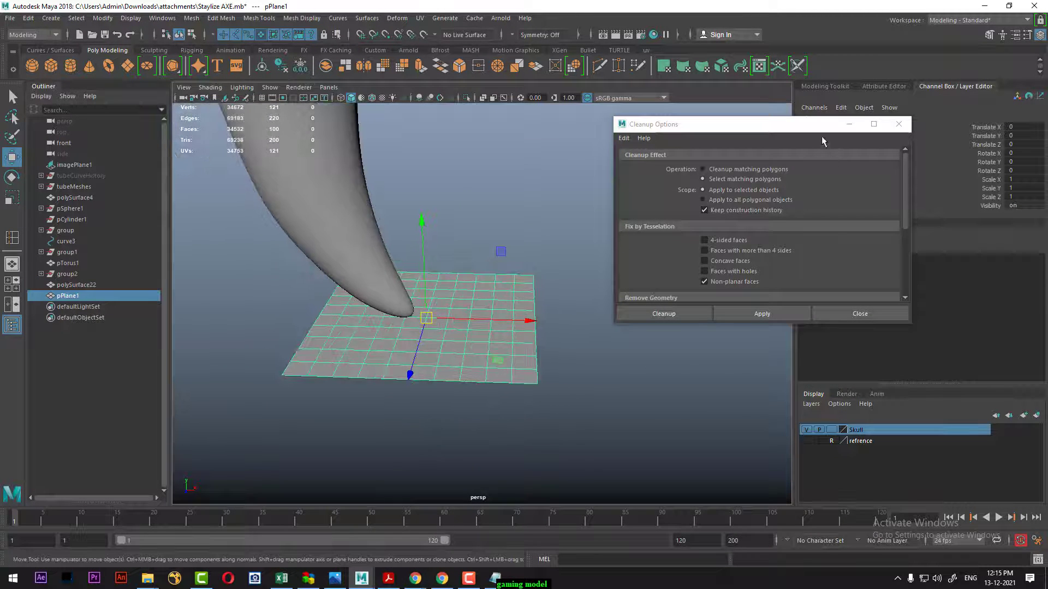
left_click_drag(823, 142, 758, 41)
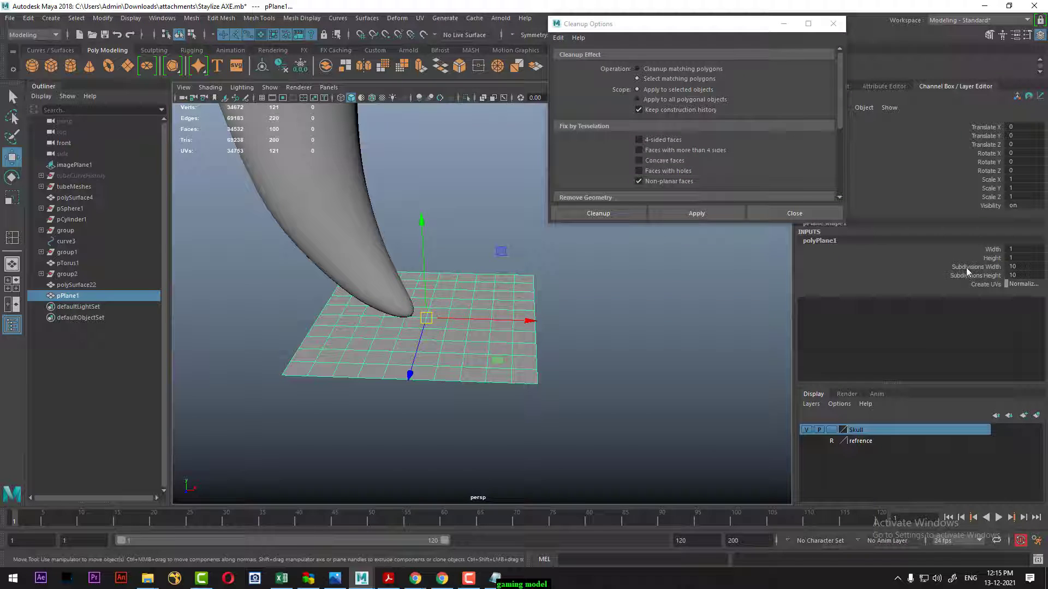
- Set the plane's Subdivisions Width and Height to 3
left_click_drag(966, 267, 955, 276)
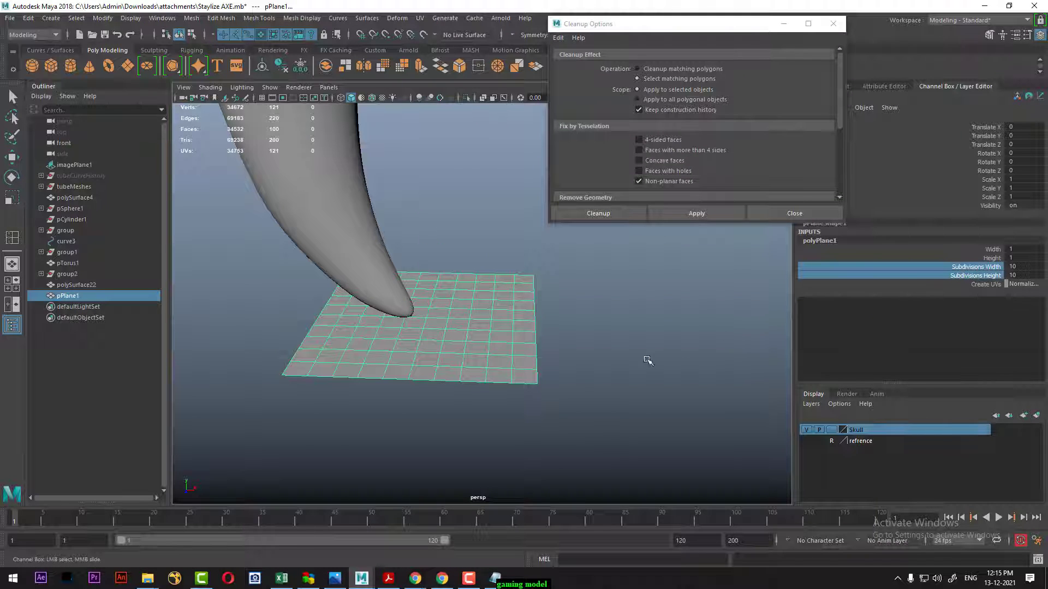
left_click(619, 362)
left_click(519, 358)
key("w")
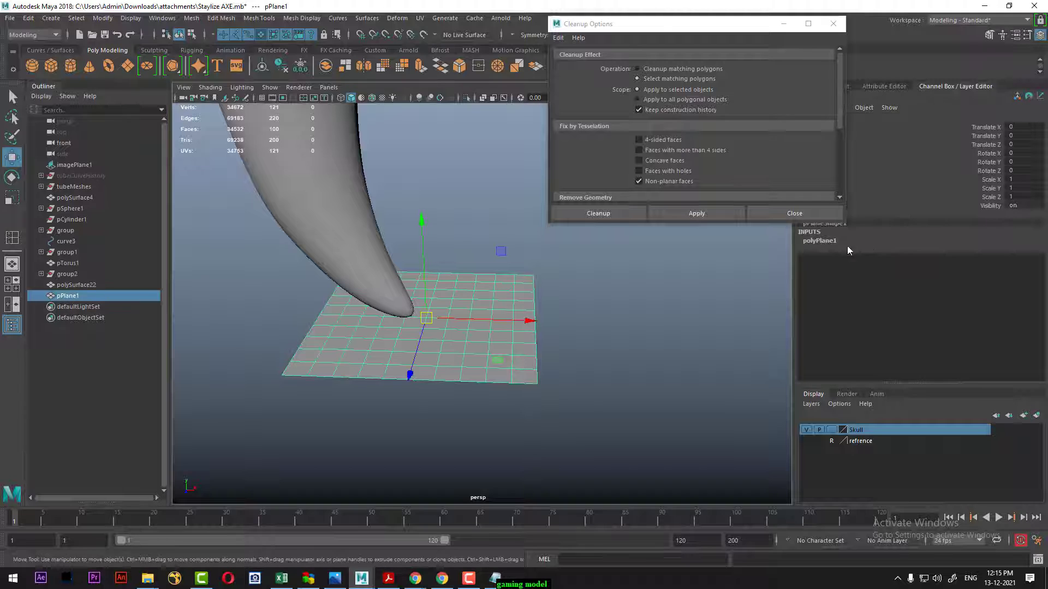
left_click(821, 241)
left_click_drag(964, 267, 960, 276)
middle_click_drag(793, 320, 592, 343)
- Duplicate the plane as pPlane2, moved 1.165 along X
key("w")
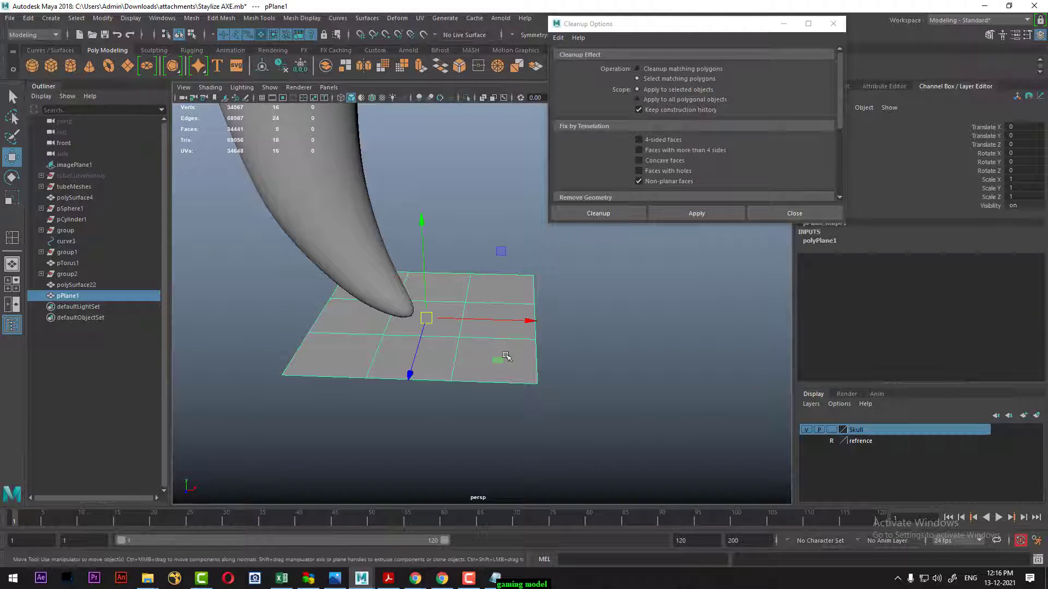
scroll(556, 377, "down", 1)
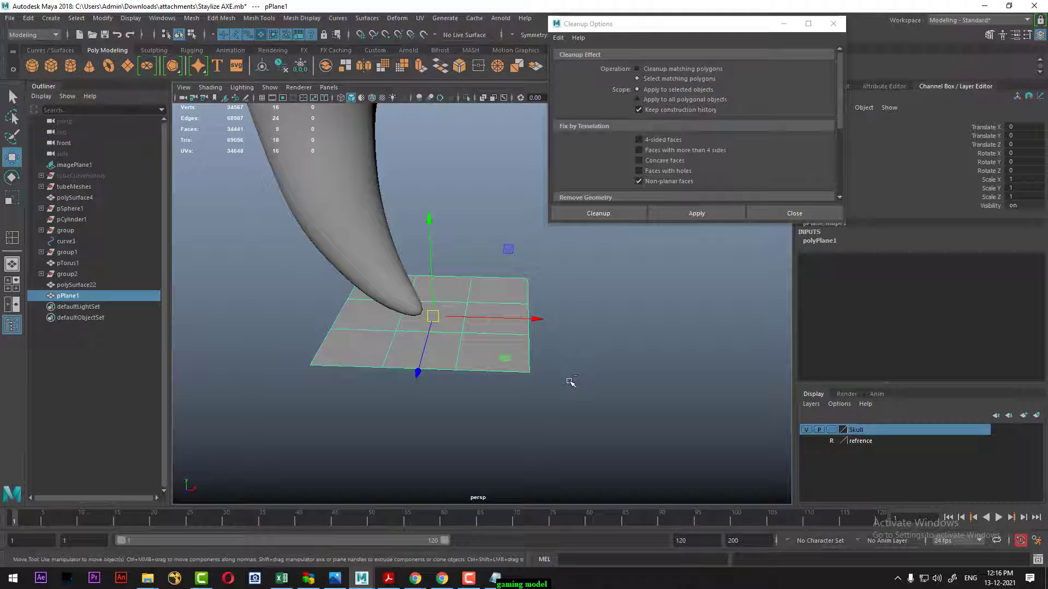
left_click_drag(538, 320, 763, 325, "shift")
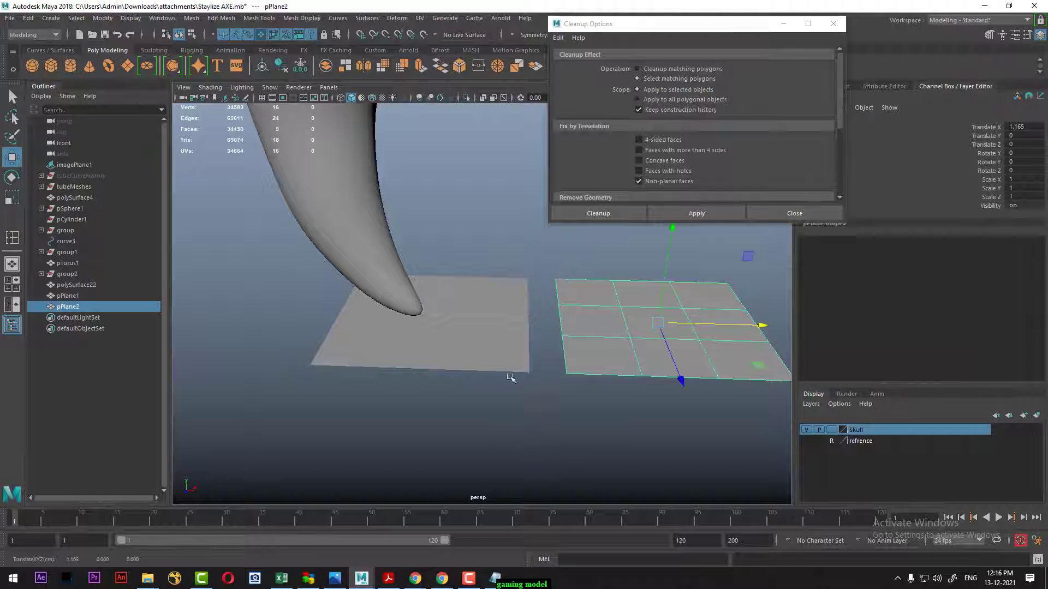
- Select both test planes, hide everything else and frame the view on them
left_click(510, 378)
left_click(499, 358)
left_click(630, 360, "shift")
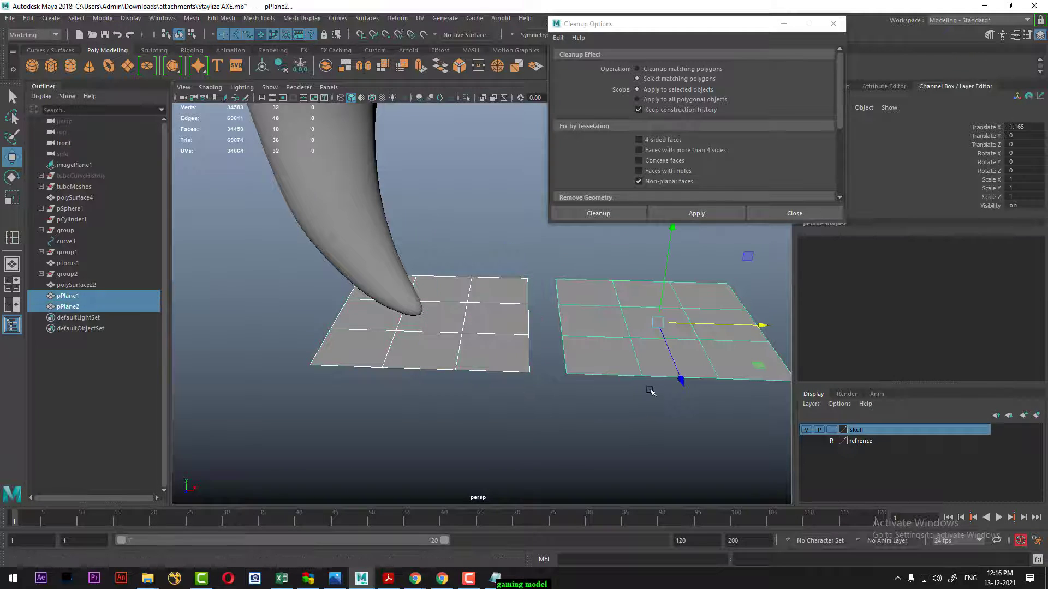
key("alt+h")
key("f")
- Fold the second plane by lowering one corner vertex and raising the opposite one
right_click_drag(480, 268, 490, 282)
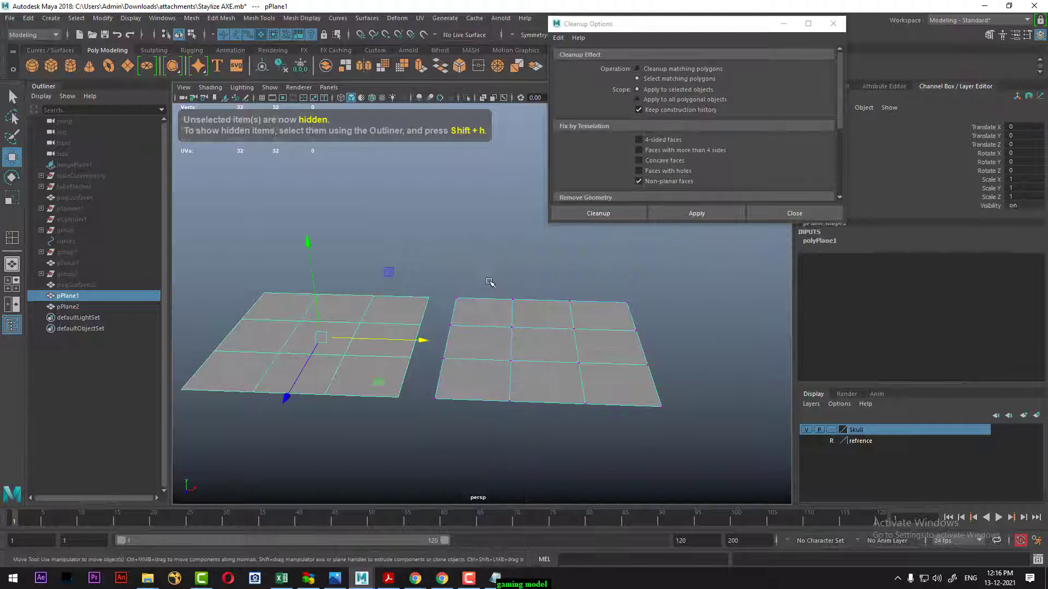
left_click(456, 299)
left_click_drag(456, 203, 456, 223)
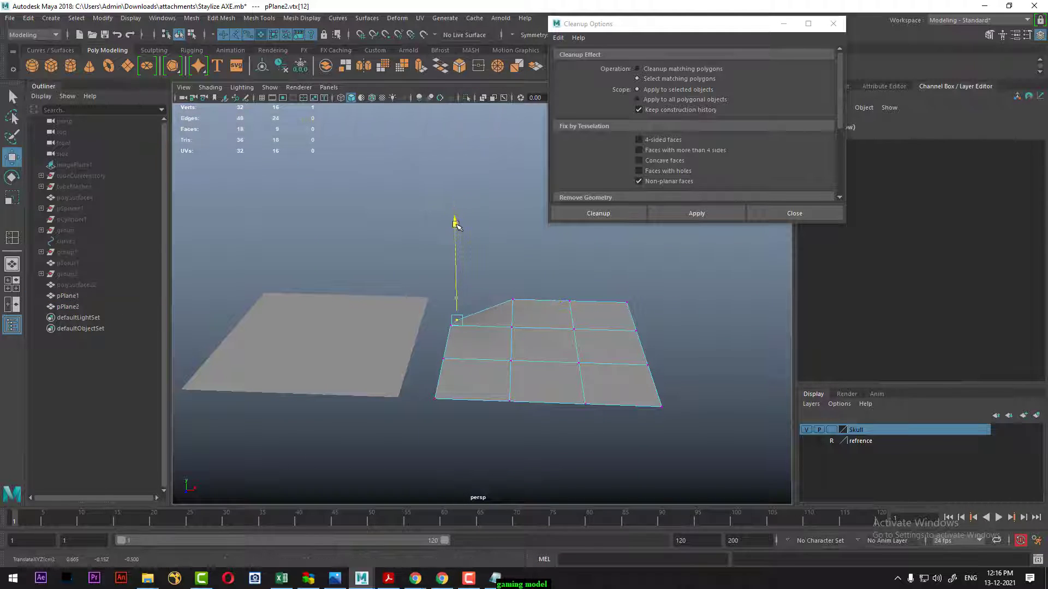
left_click(630, 303)
left_click_drag(633, 306, 580, 199, "alt")
left_click_drag(600, 306, 668, 395, "alt")
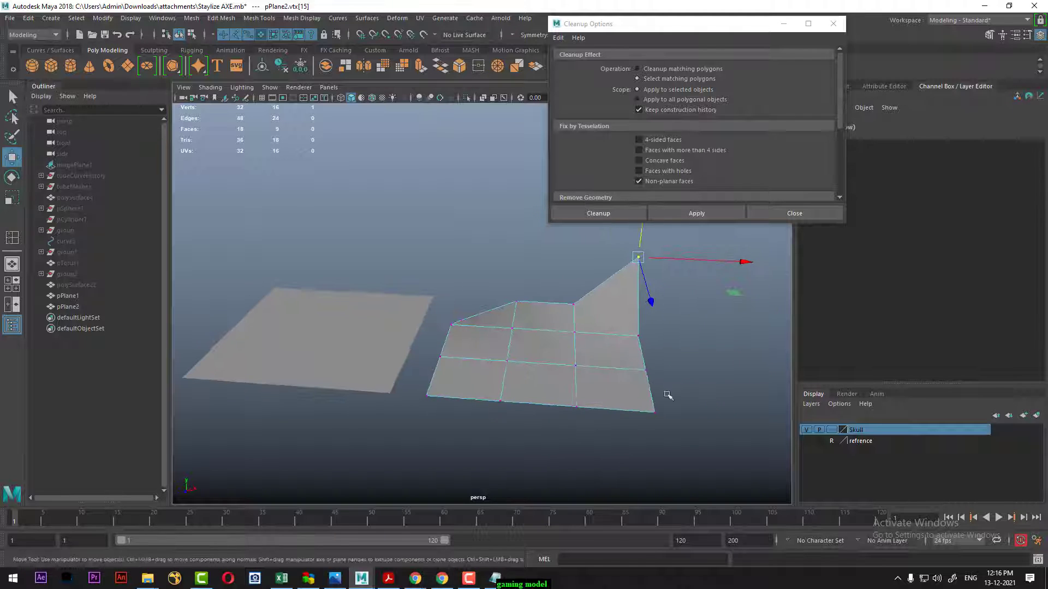
- Select the second plane's non-planar faces with Cleanup and inspect the flagged face
right_click_drag(500, 364, 551, 249)
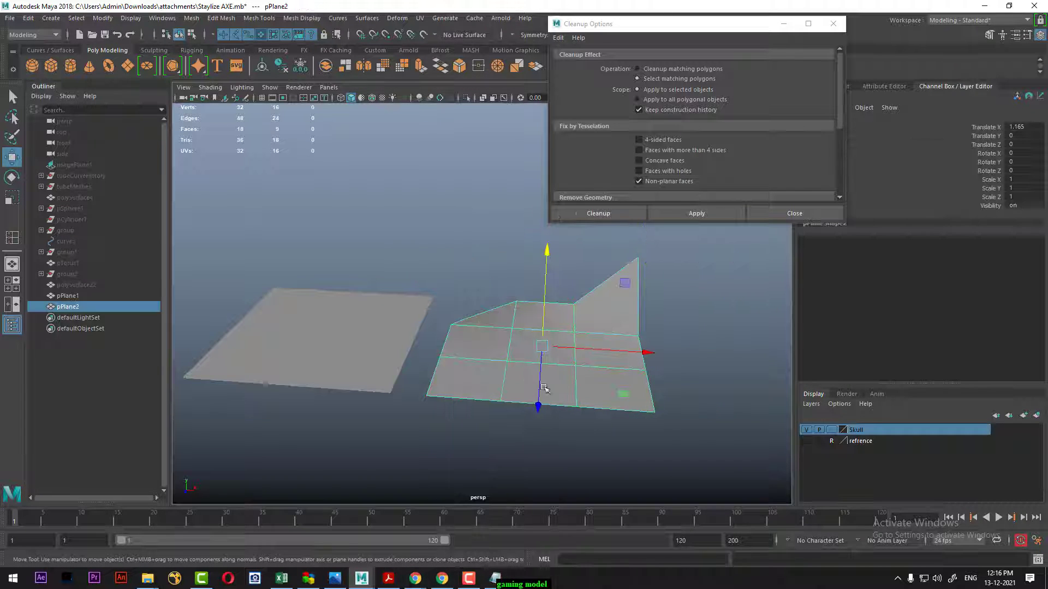
left_click(694, 214)
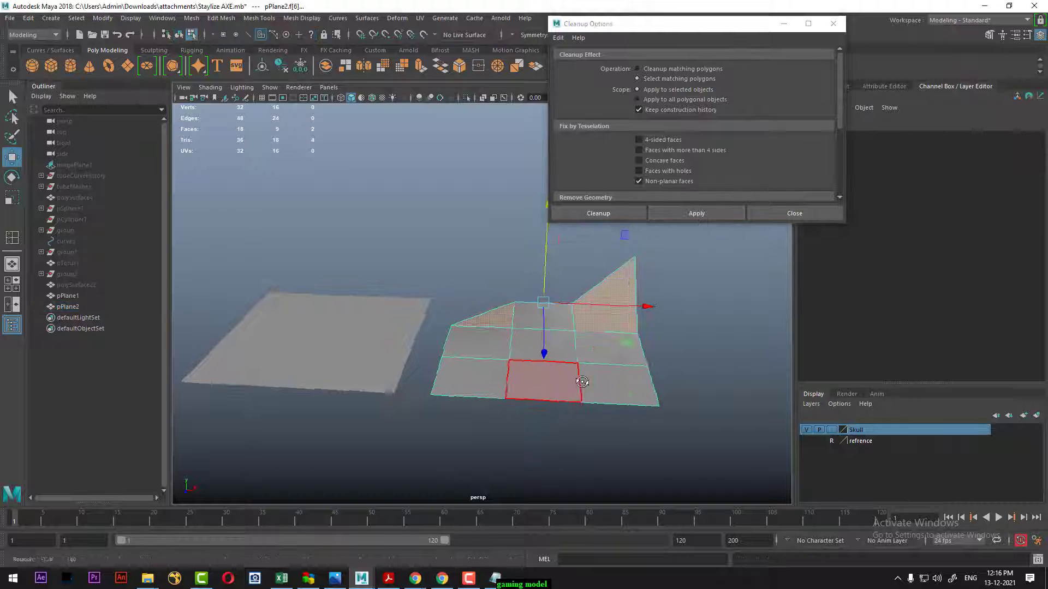
mouse_move(623, 355)
left_mouse_down("alt")
mouse_move(677, 388)
mouse_move(479, 381)
left_mouse_up("alt")
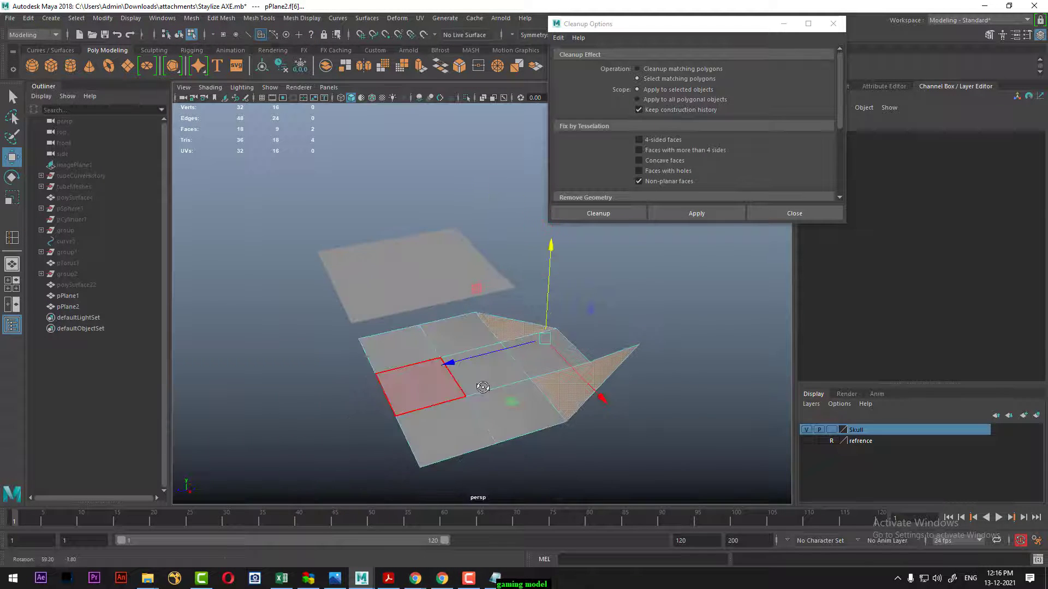
right_click_drag(479, 381, 476, 406, "alt")
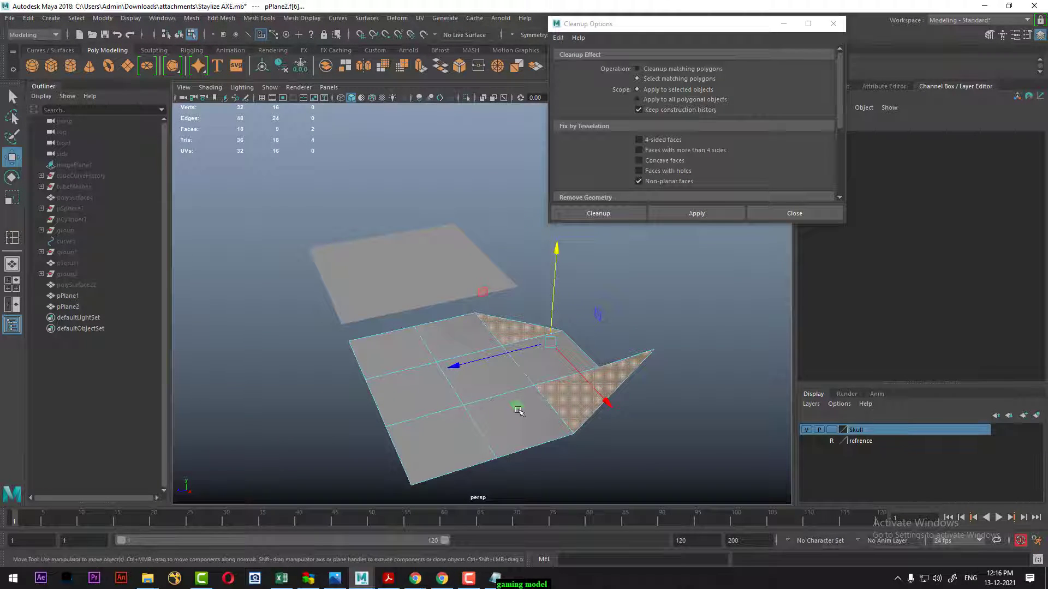
mouse_move(447, 416)
left_mouse_down("alt")
mouse_move(491, 417)
mouse_move(511, 350)
mouse_move(532, 364)
left_mouse_up("alt")
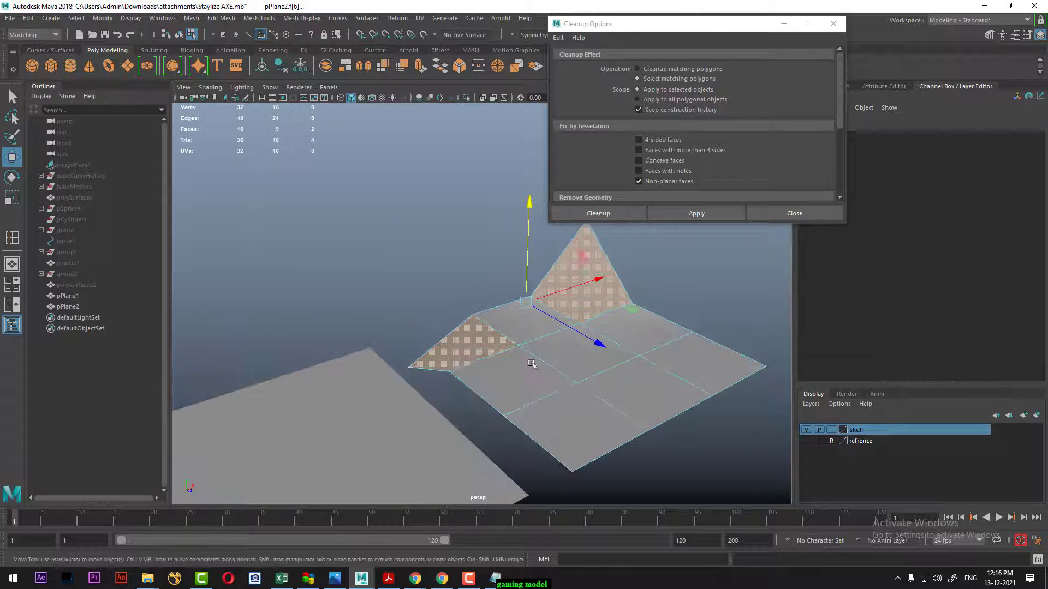
- Triangulate the second plane's non-planar faces using Cleanup matching polygons
left_click(653, 70)
left_click(703, 214)
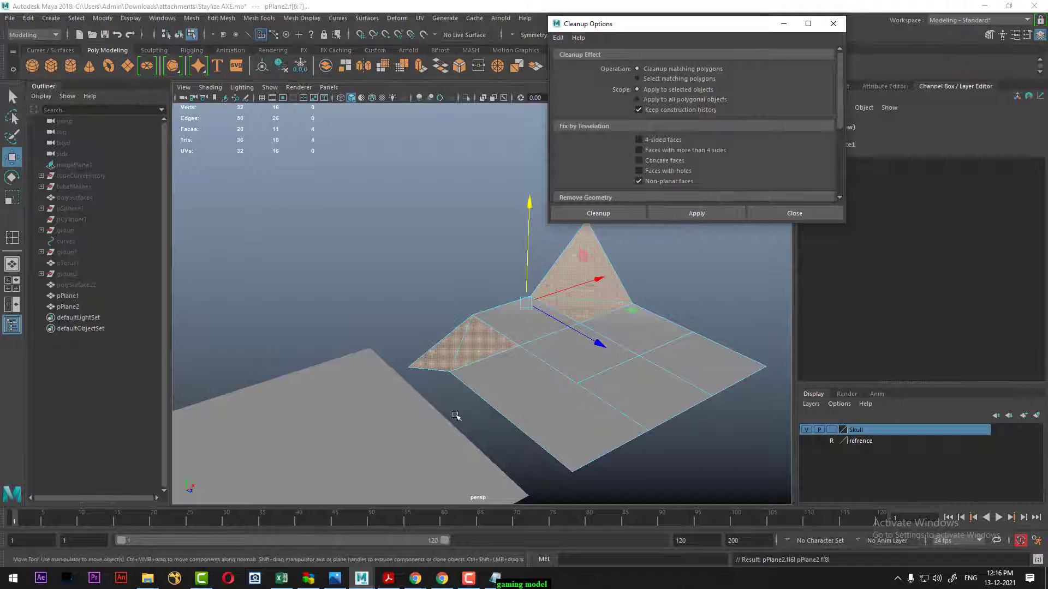
mouse_move(532, 387)
left_mouse_down("alt")
mouse_move(498, 412)
mouse_move(516, 410)
mouse_move(545, 374)
left_mouse_up("alt")
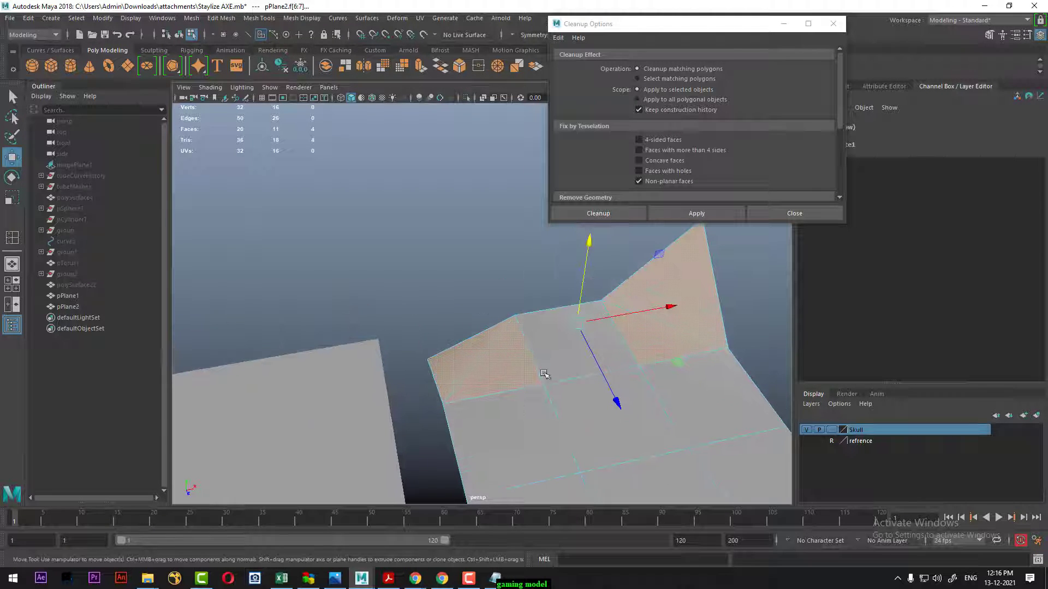
left_click_drag(610, 393, 555, 367, "alt")
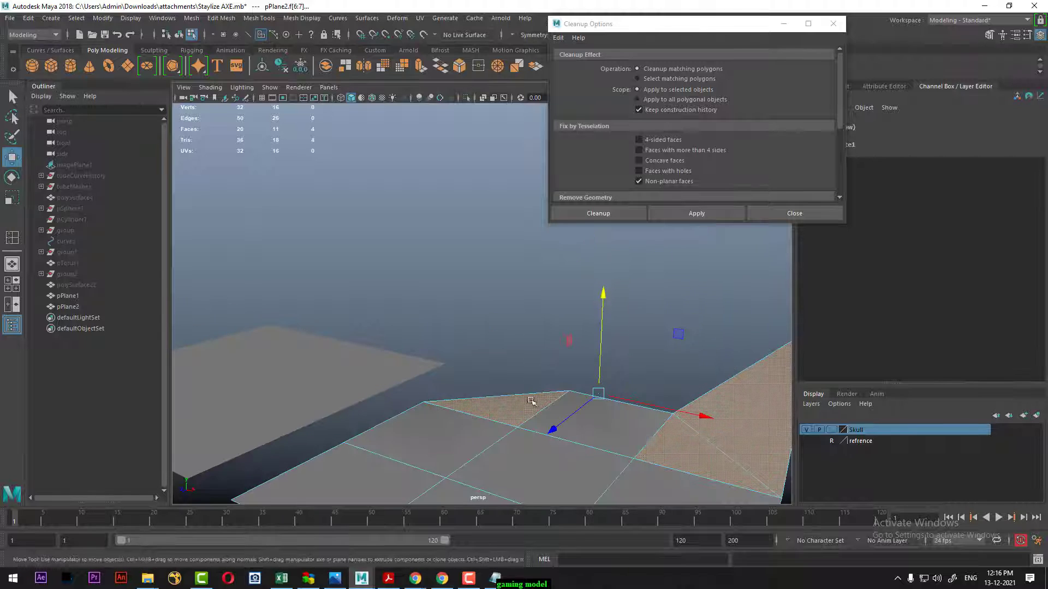
right_click_drag(468, 264, 571, 340)
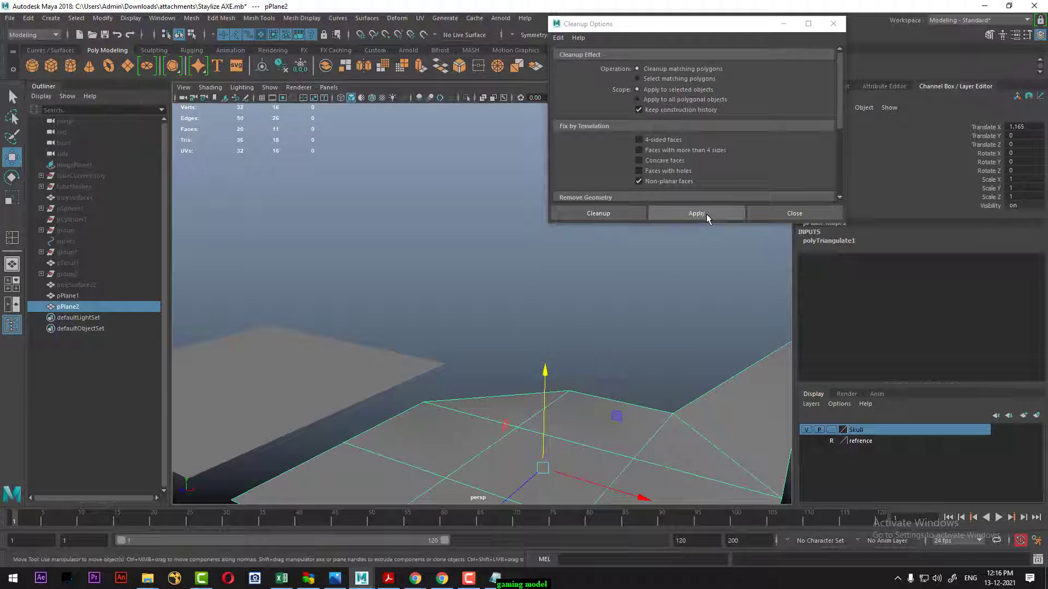
mouse_move(642, 389)
left_mouse_down("alt")
mouse_move(616, 431)
mouse_move(641, 453)
left_mouse_up("alt")
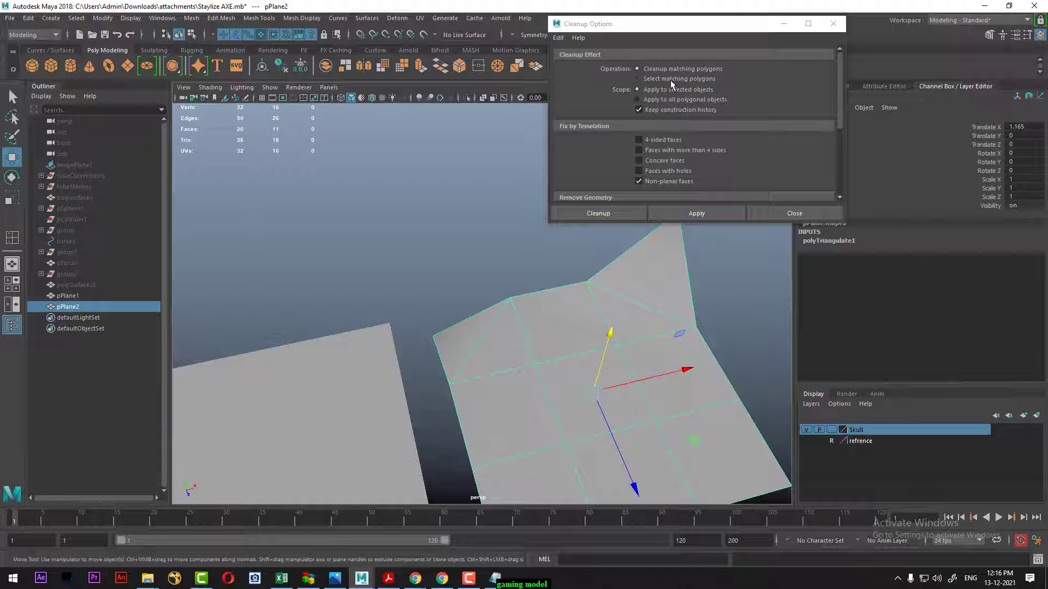
- Fold the first plane by raising one corner and moving two opposite corner vertices
mouse_move(653, 355)
left_mouse_down("alt")
mouse_move(417, 325)
mouse_move(422, 351)
left_mouse_up("alt")
left_click(416, 326)
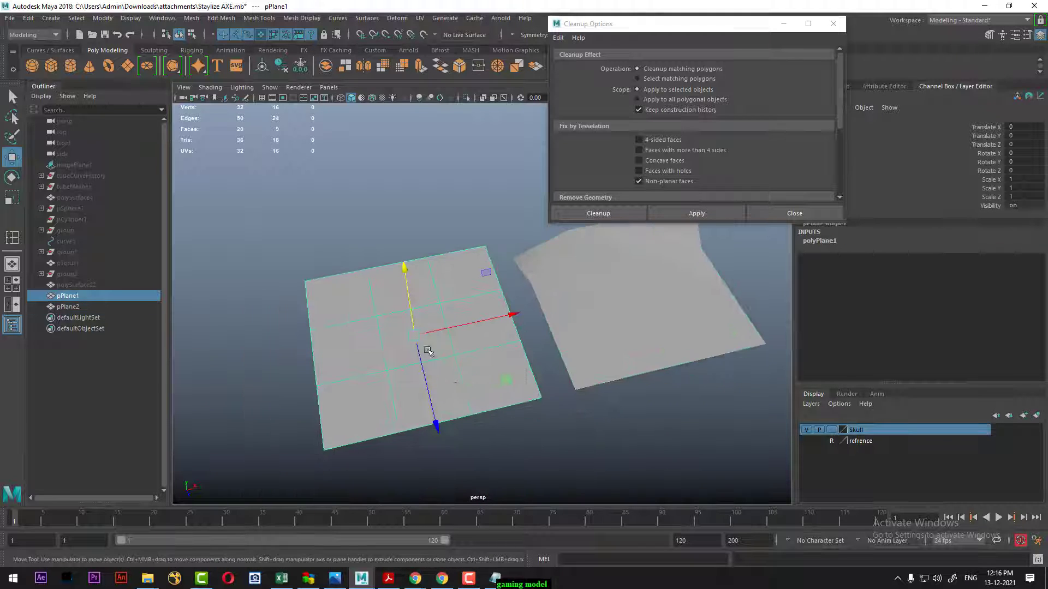
right_click_drag(427, 263, 342, 268)
left_click(324, 451)
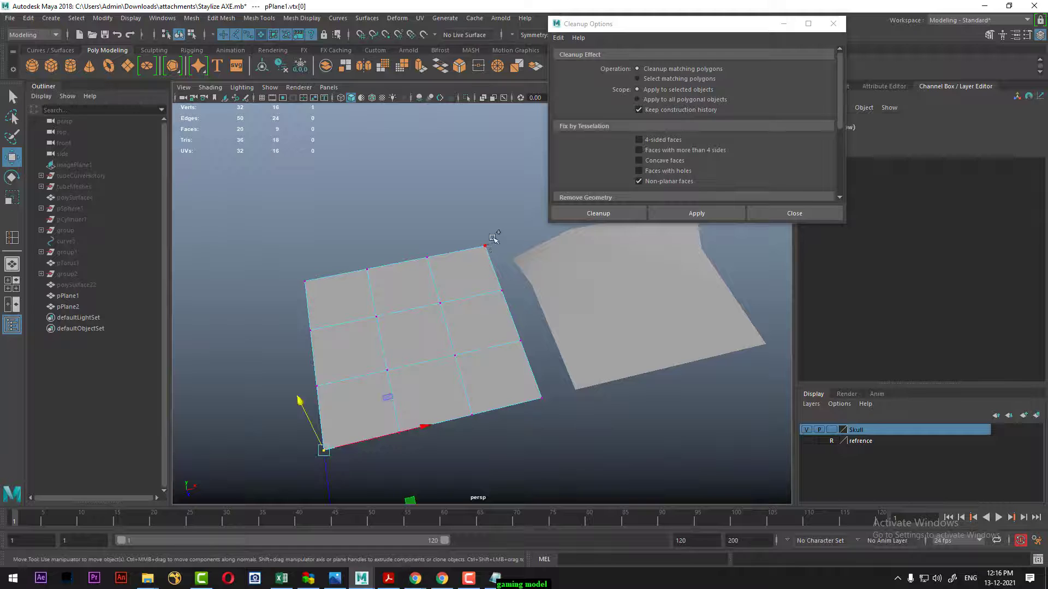
left_click_drag(416, 280, 409, 224)
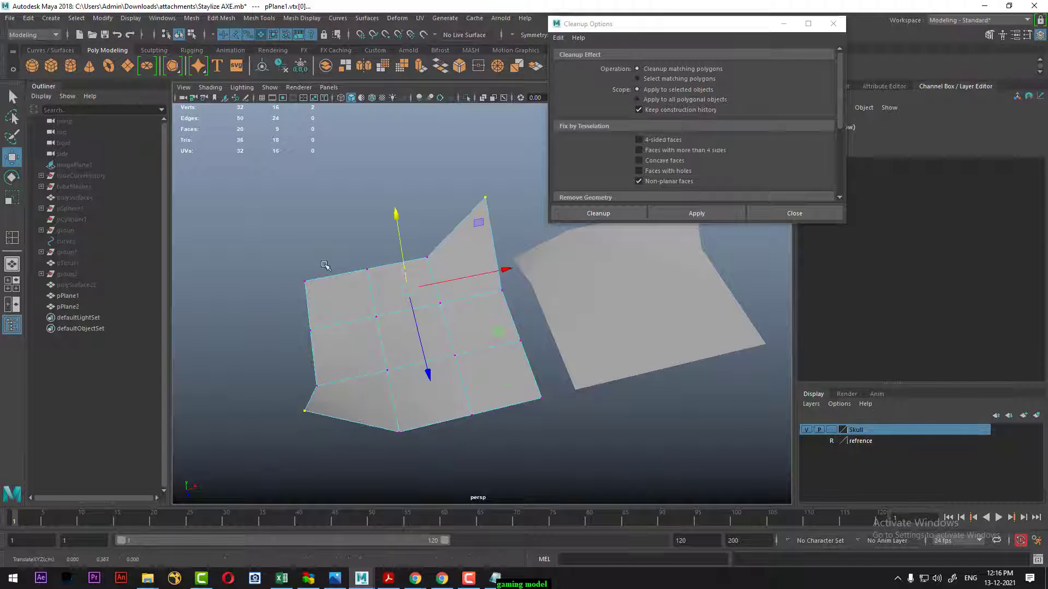
left_click(305, 281)
left_click(534, 401, "shift")
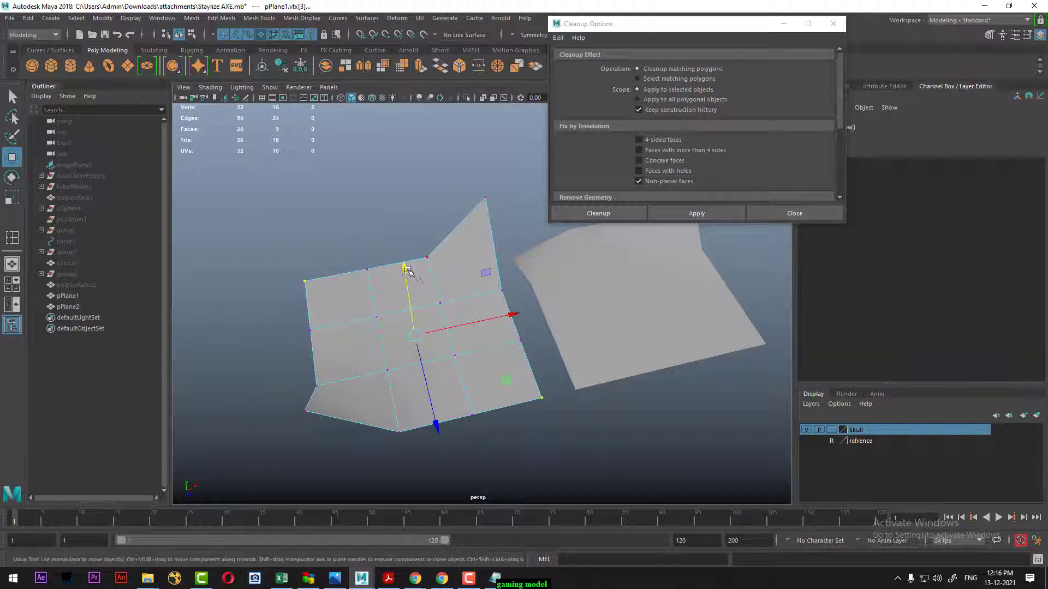
mouse_move(408, 271)
left_mouse_down()
mouse_move(416, 321)
mouse_move(452, 291)
left_mouse_up()
- Select and clean up the first plane's non-planar faces, then return to object selection
mouse_move(449, 264)
right_mouse_down()
mouse_move(534, 194)
mouse_move(491, 255)
right_mouse_up()
left_click(666, 80)
left_click(707, 213)
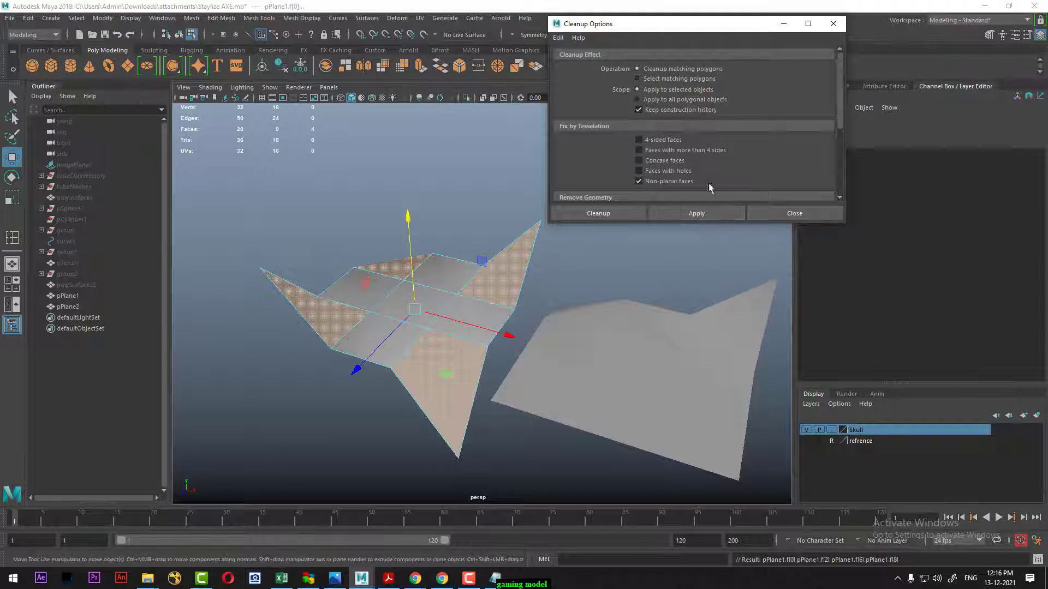
left_click(703, 211)
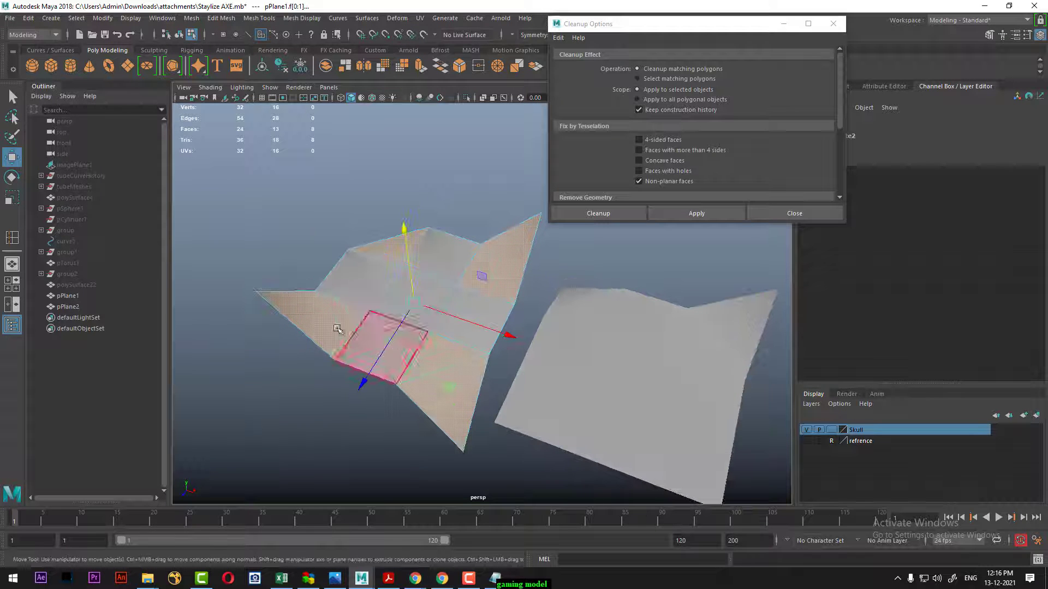
right_click_drag(335, 264, 434, 234)
left_click(424, 311)
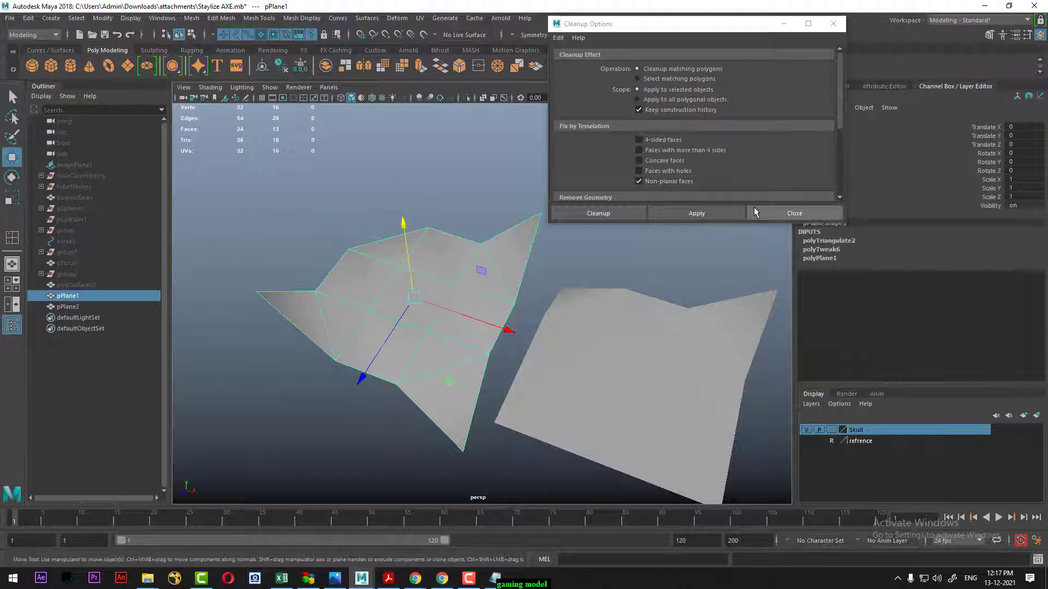
left_click(712, 215)
mouse_move(619, 275)
left_mouse_down("alt")
mouse_move(553, 367)
mouse_move(468, 362)
mouse_move(493, 364)
left_mouse_up("alt")
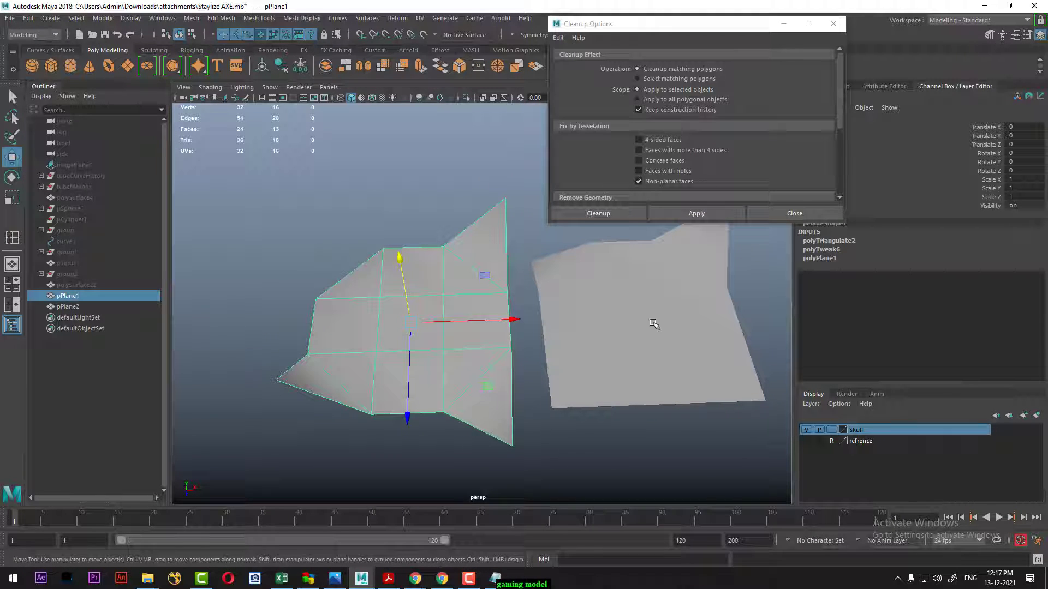
- Select the centre face of the first plane in face mode
right_click(654, 324)
right_click_drag(430, 281, 431, 303)
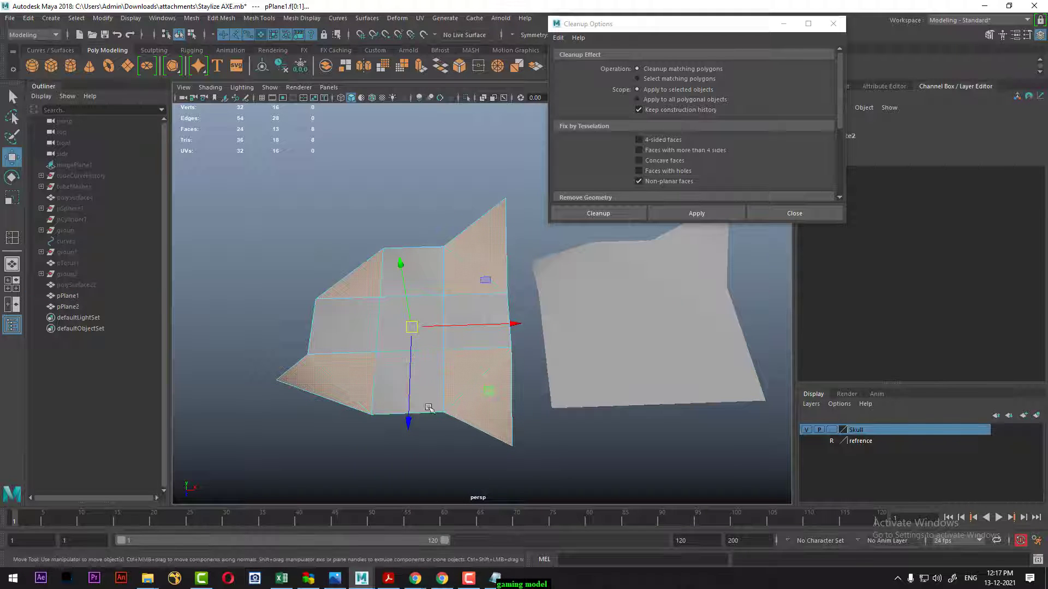
left_click(417, 330)
- Delete the plane's centre face to make a hole and run Cleanup with Faces with holes checked
key("Delete")
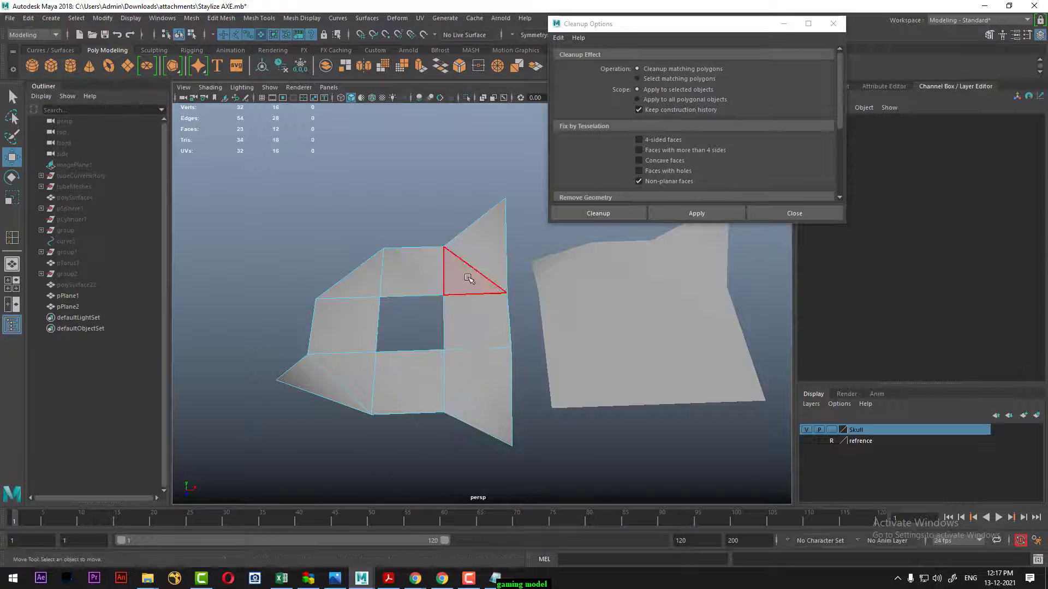
right_click_drag(466, 267, 518, 232)
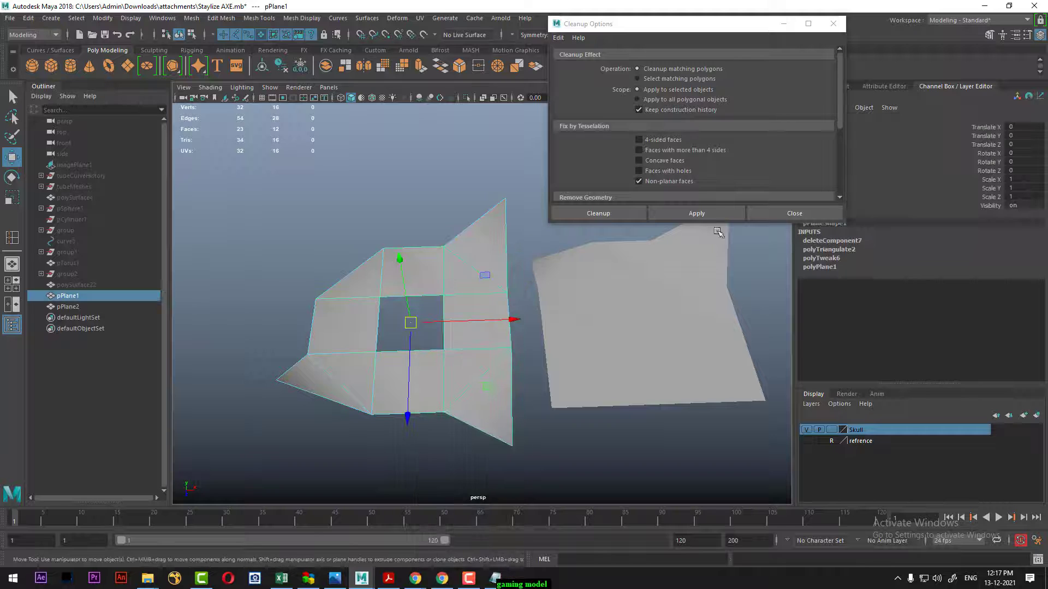
left_click(669, 171)
left_click(691, 214)
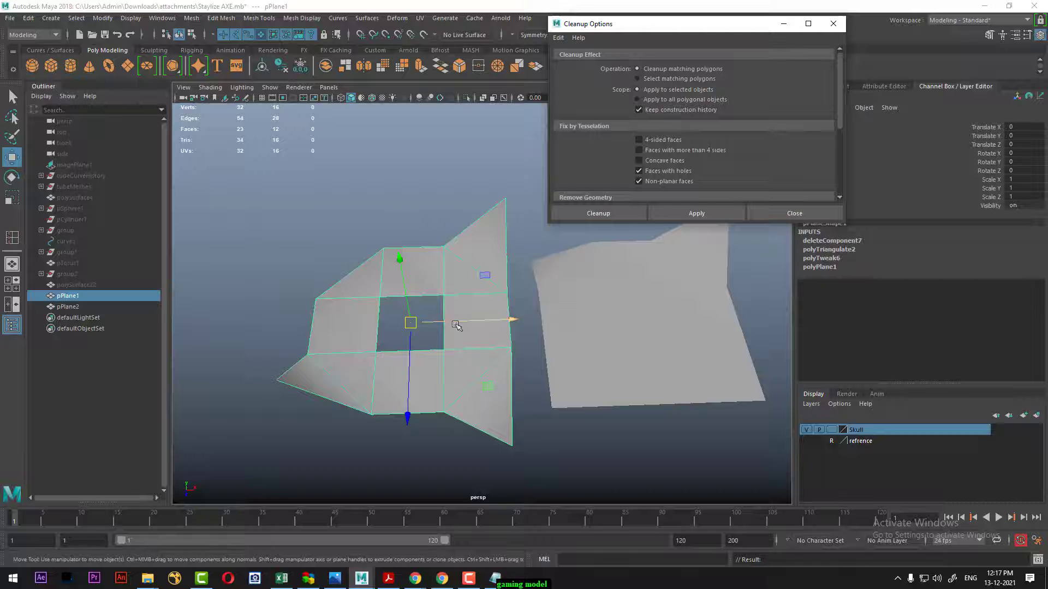
- Zoom out to the whole scene and select the axe blade (polySurface4)
left_click_drag(548, 355, 519, 333, "alt")
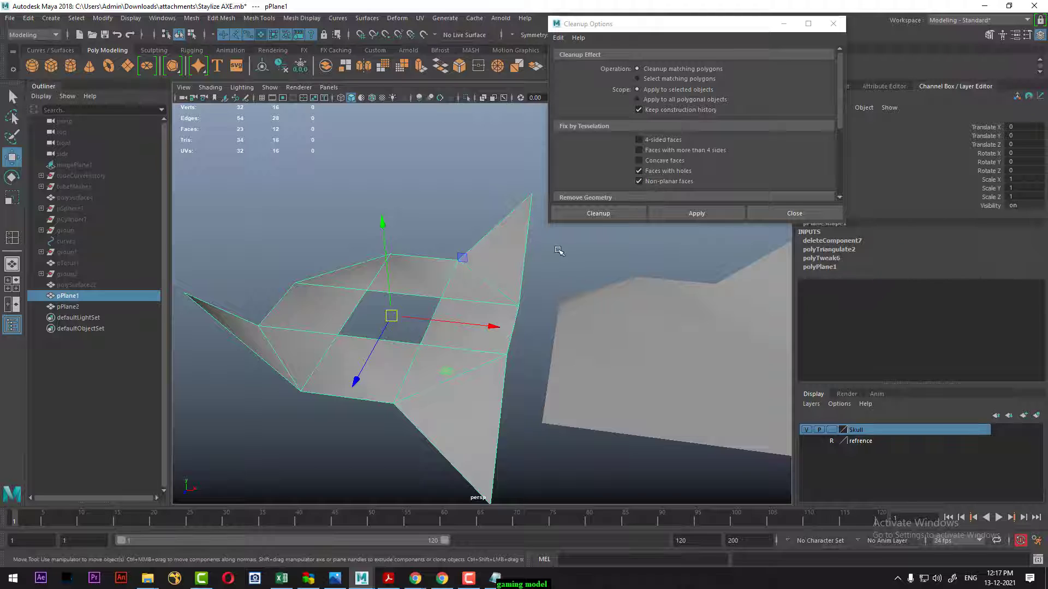
right_click_drag(396, 435, 306, 239, "alt")
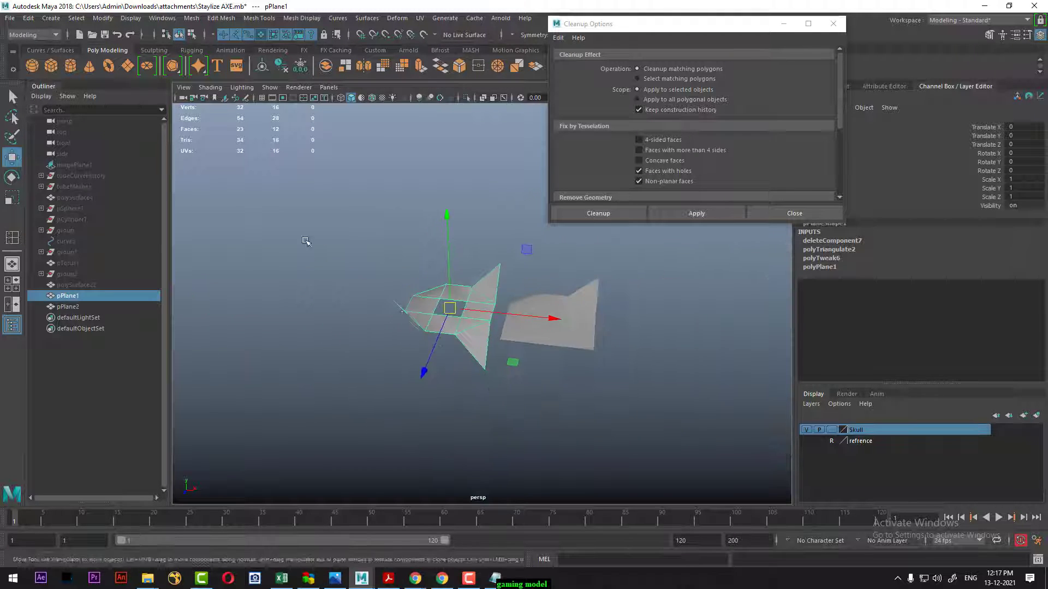
mouse_move(328, 262)
left_mouse_down("alt")
mouse_move(473, 331)
mouse_move(415, 295)
mouse_move(459, 235)
left_mouse_up("alt")
left_click(458, 235)
- Uncheck Non-planar faces and run the holes check on the axe blade in wireframe
right_click_drag(491, 229, 666, 222, "alt")
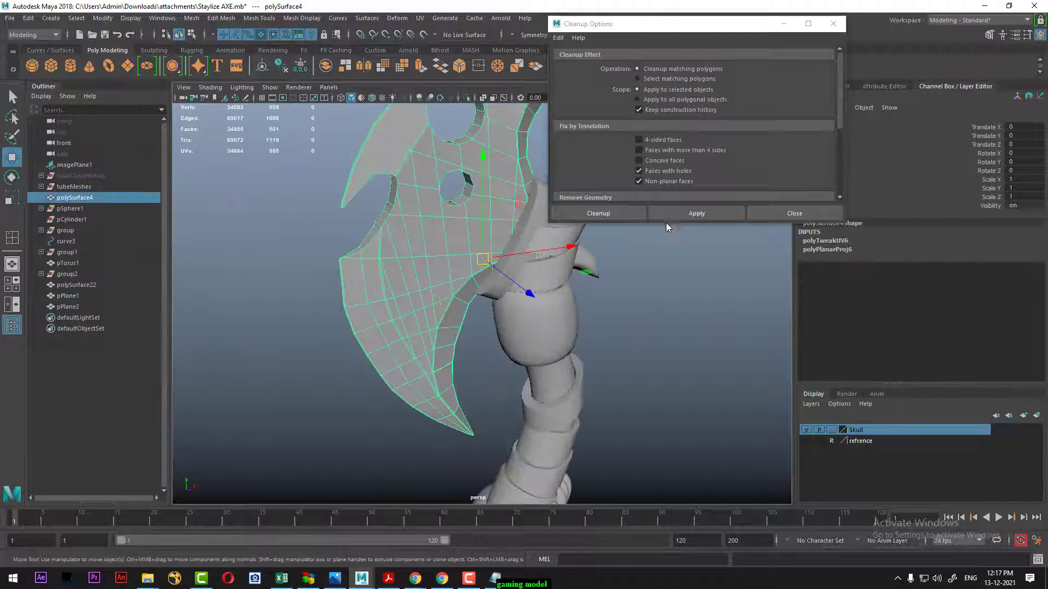
left_click(684, 214)
key("f")
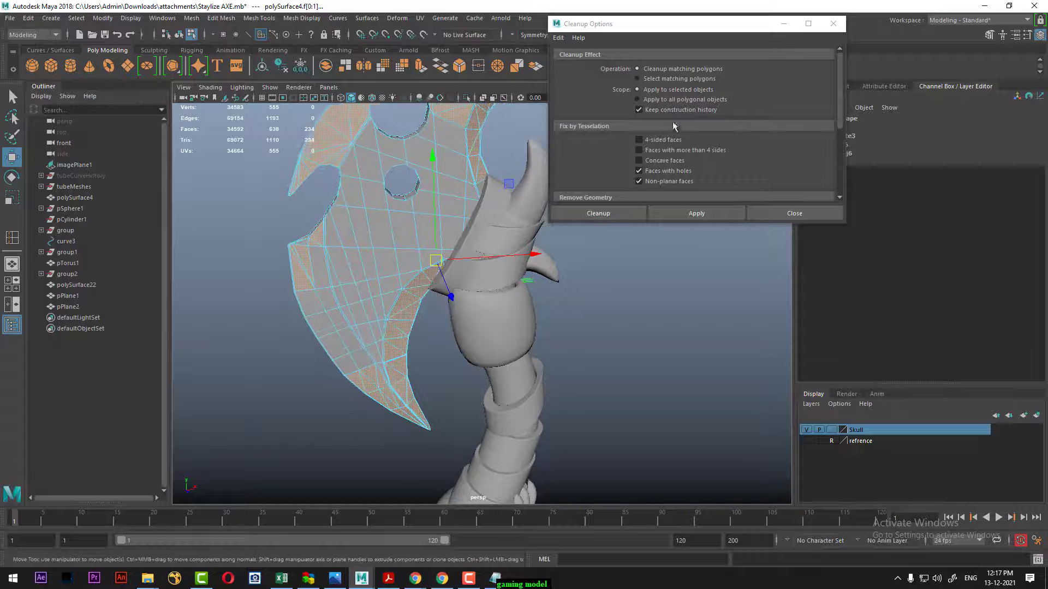
left_click(671, 181)
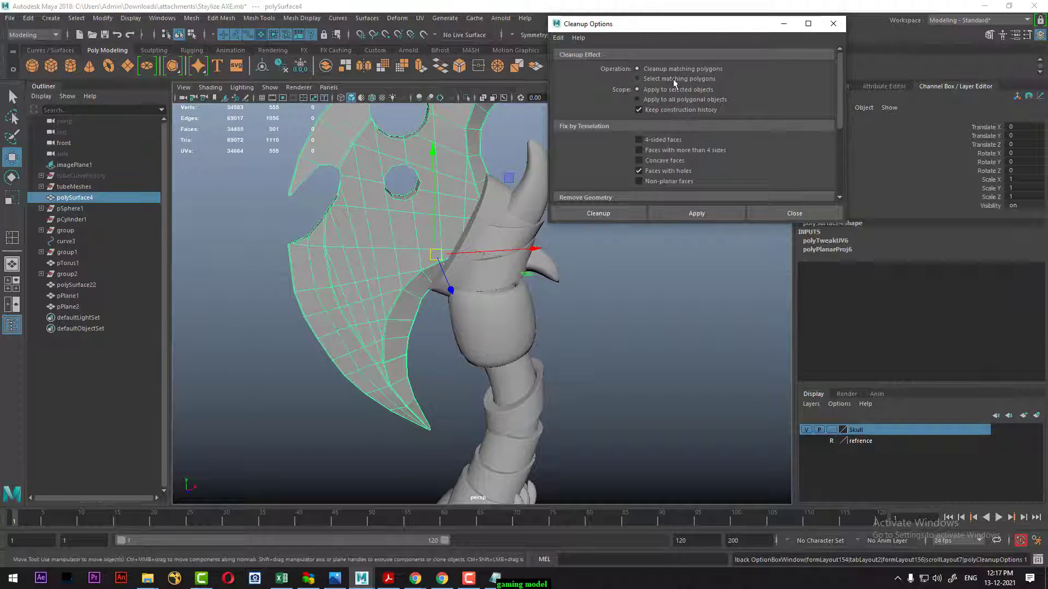
left_click_drag(415, 305, 347, 261, "alt")
right_click(347, 261)
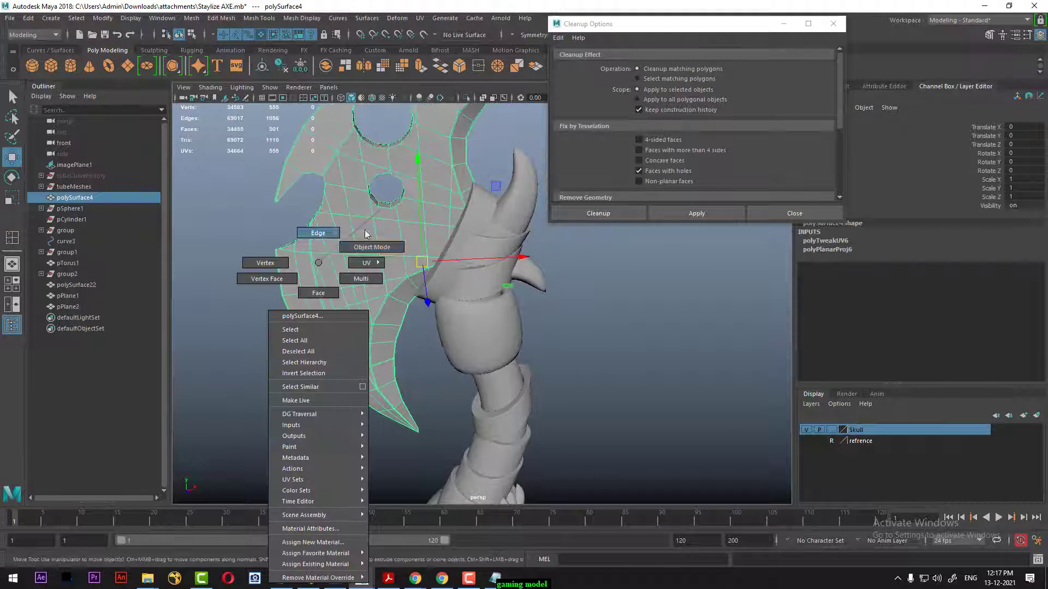
left_click(701, 218)
mouse_move(492, 306)
left_mouse_down("alt")
mouse_move(458, 309)
mouse_move(433, 375)
left_mouse_up("alt")
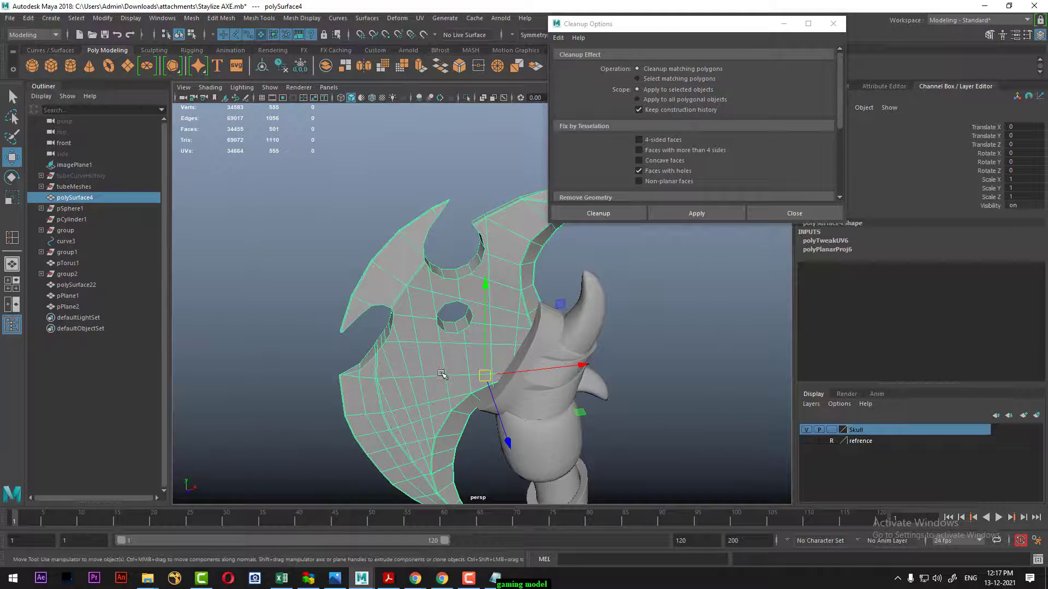
key("4")
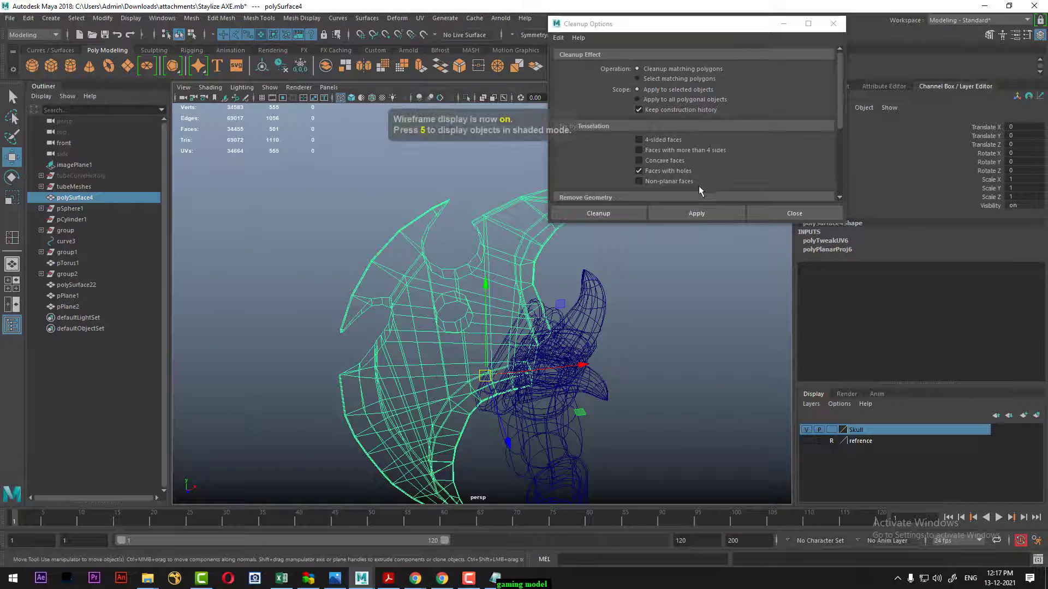
left_click(698, 213)
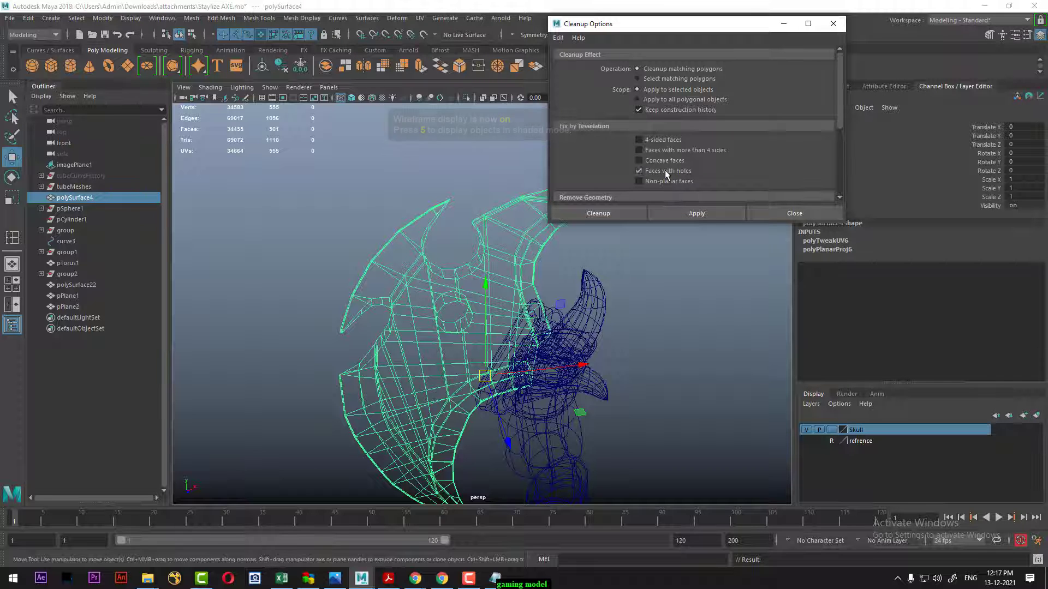
- Replace Faces with holes by Concave faces and run the check on the blade
left_click(665, 171)
left_click(665, 160)
left_click(693, 212)
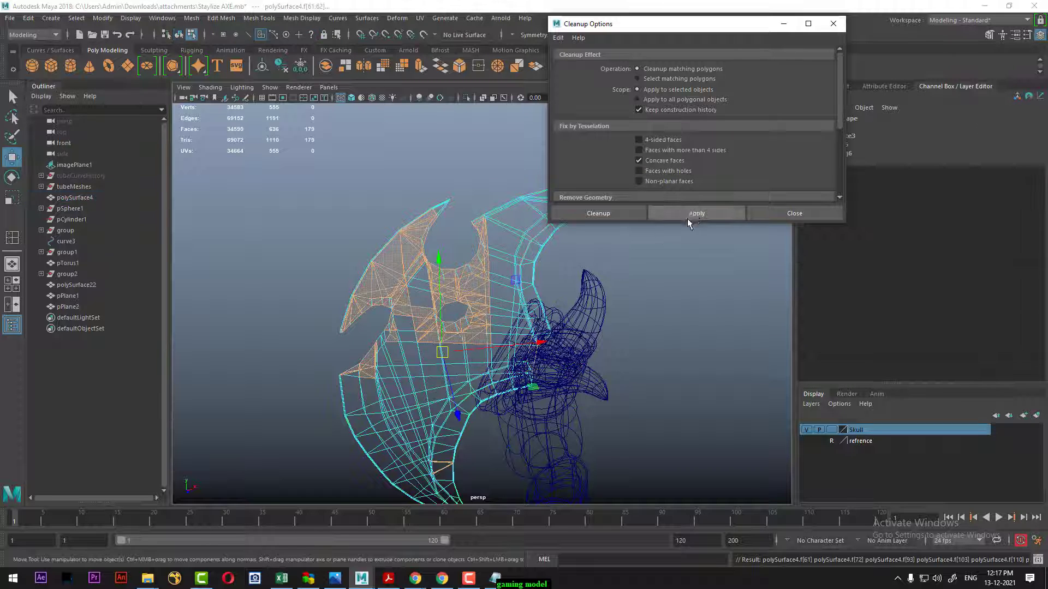
scroll(465, 388, "up", 4)
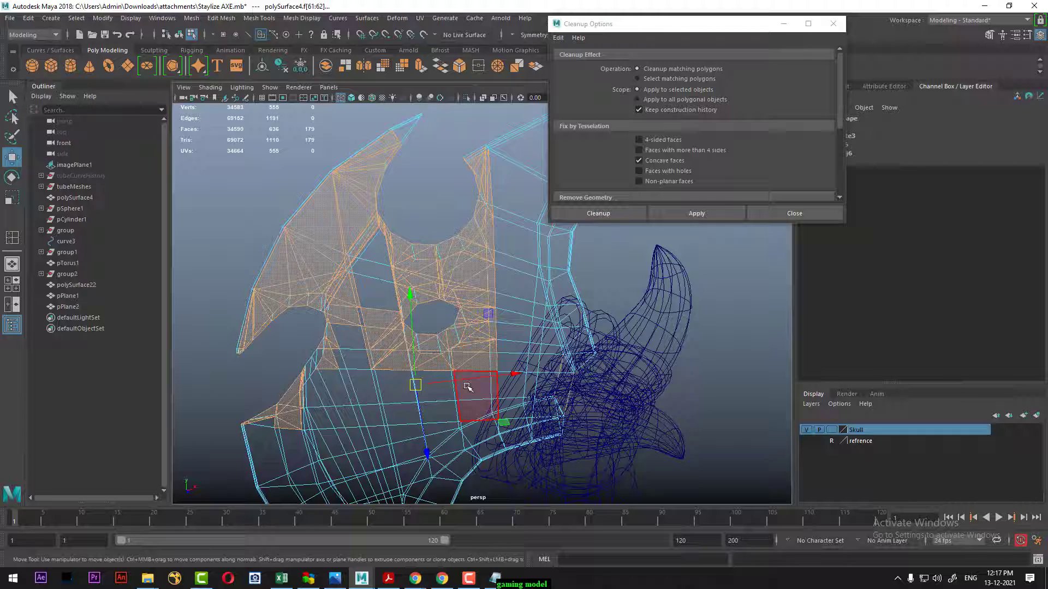
key("5")
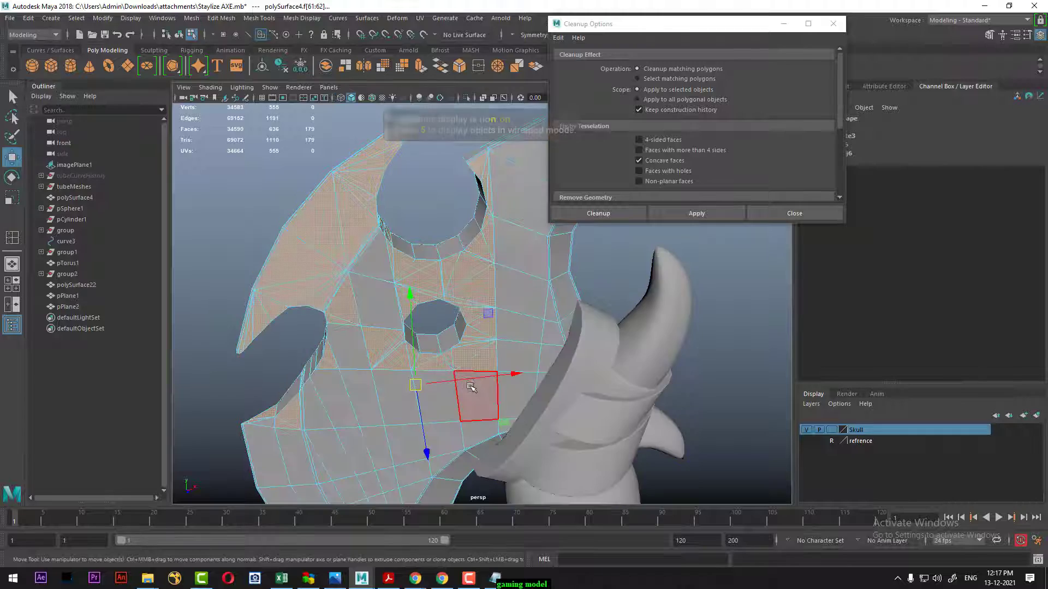
left_click_drag(476, 381, 547, 369, "alt")
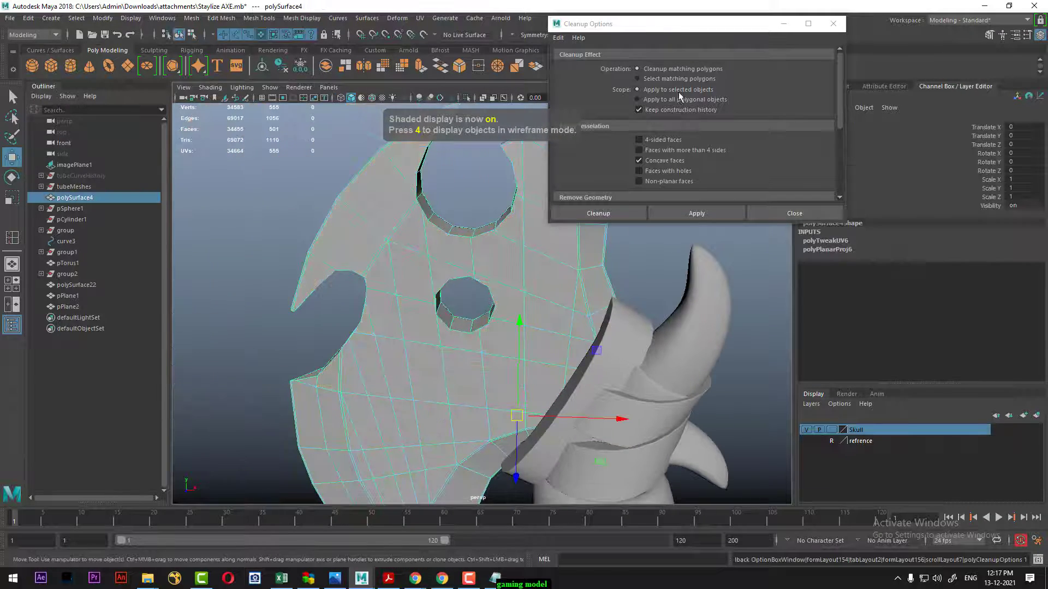
- Set Operation to Select matching polygons and pick out the blade's concave faces
left_click(681, 79)
left_click(697, 213)
mouse_move(606, 262)
left_mouse_down("alt")
mouse_move(580, 297)
mouse_move(596, 338)
left_mouse_up("alt")
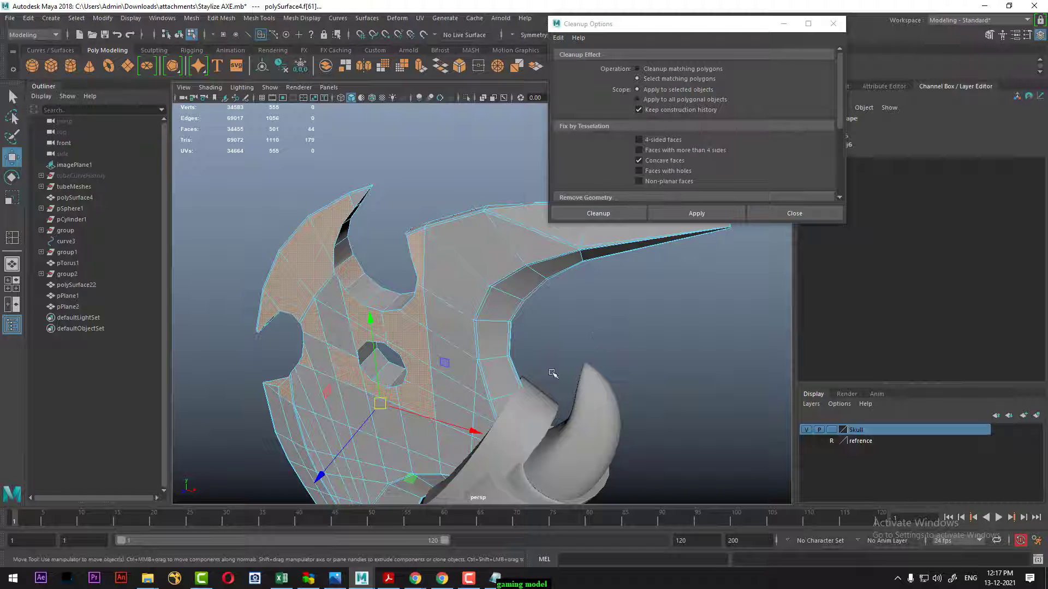
left_click_drag(405, 385, 482, 355, "alt")
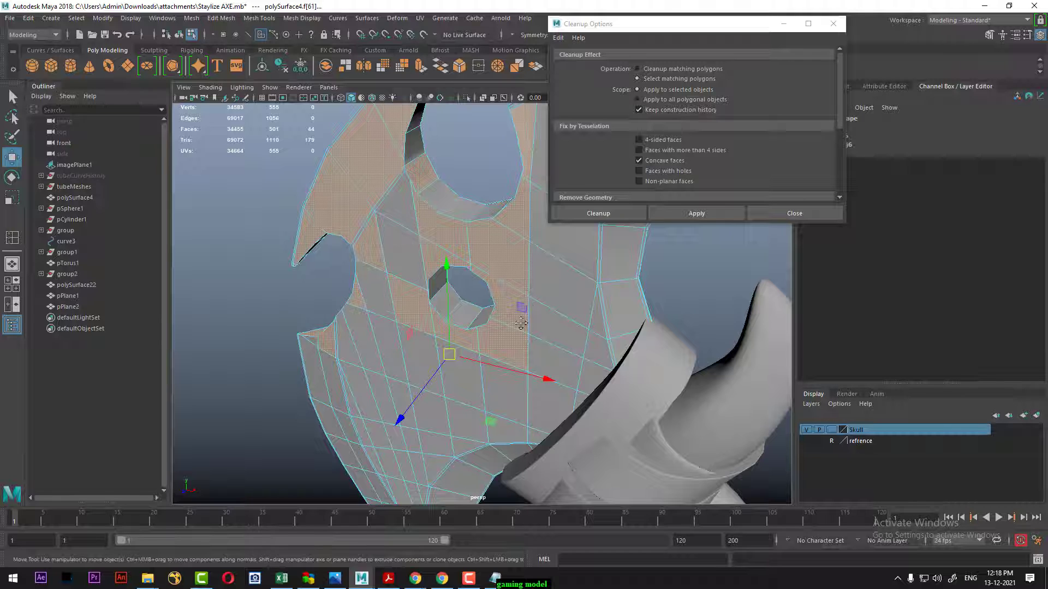
mouse_move(520, 323)
left_mouse_down("alt")
mouse_move(586, 344)
mouse_move(402, 377)
mouse_move(572, 372)
mouse_move(631, 307)
left_mouse_up("alt")
left_click_drag(573, 393, 498, 306, "alt")
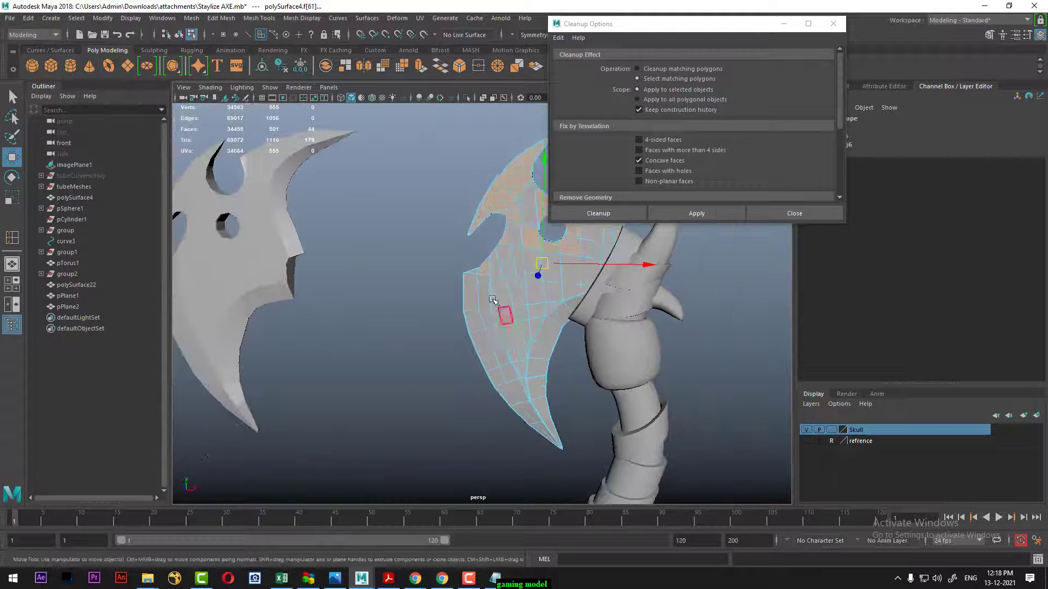
right_click_drag(498, 303, 500, 370)
mouse_move(484, 391)
left_mouse_down("alt")
mouse_move(568, 381)
mouse_move(528, 508)
left_mouse_up("alt")
left_click_drag(512, 440, 591, 379, "alt")
- Check only Faces with more than 4 sides and run it on the blade
left_click(698, 151)
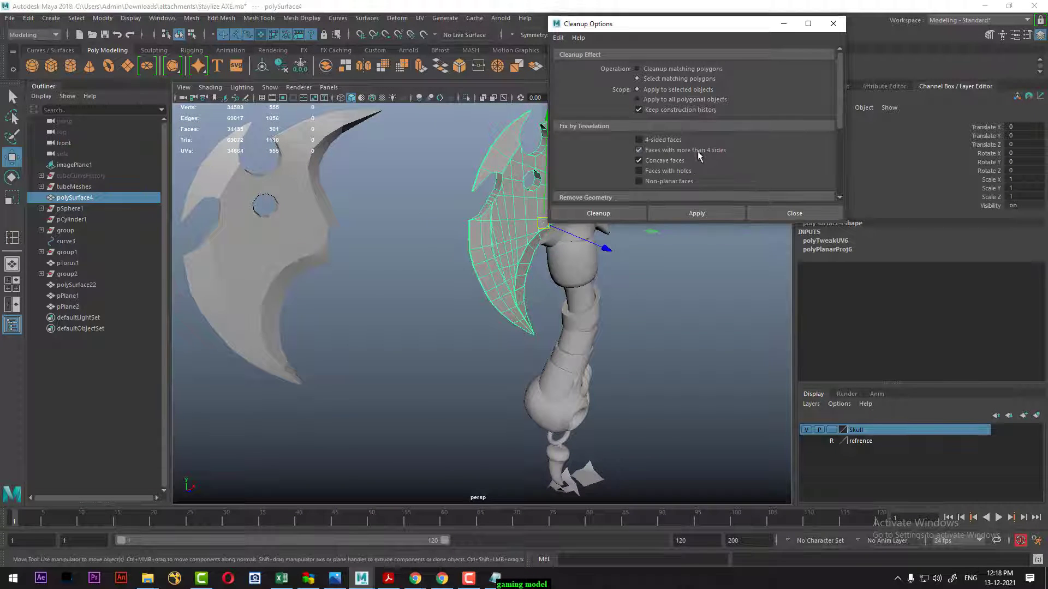
left_click(670, 162)
left_click(690, 208)
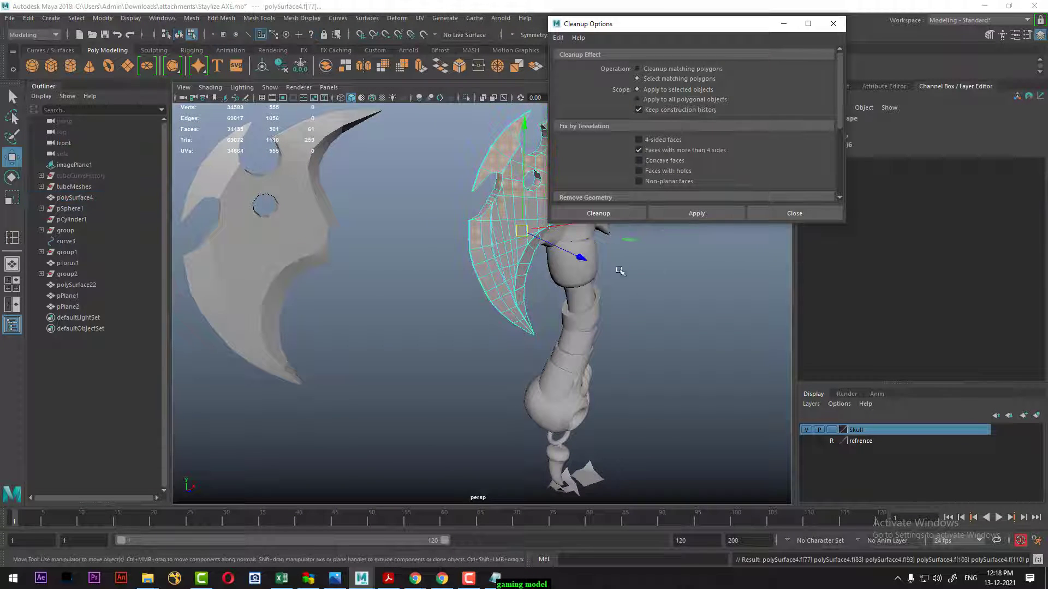
mouse_move(553, 290)
left_mouse_down("alt")
mouse_move(552, 386)
mouse_move(421, 244)
left_mouse_up("alt")
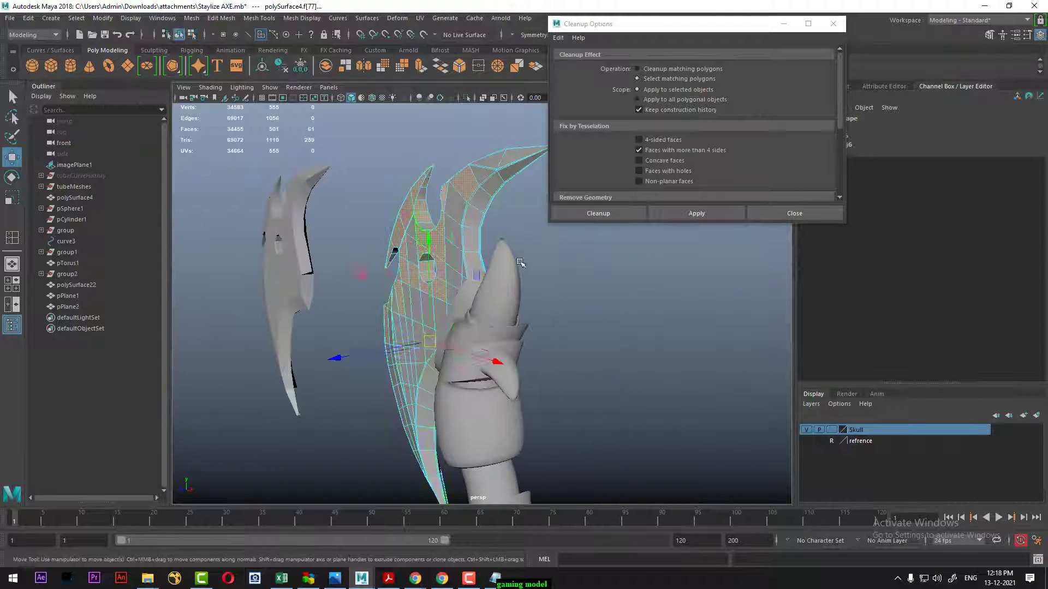
- Select the horn piece and find its faces with more than 4 sides
key("F8")
left_click(503, 299)
mouse_move(576, 378)
left_mouse_down("alt")
mouse_move(628, 355)
mouse_move(699, 345)
left_mouse_up("alt")
left_click(710, 213)
key("4")
scroll(699, 345, "down", 3)
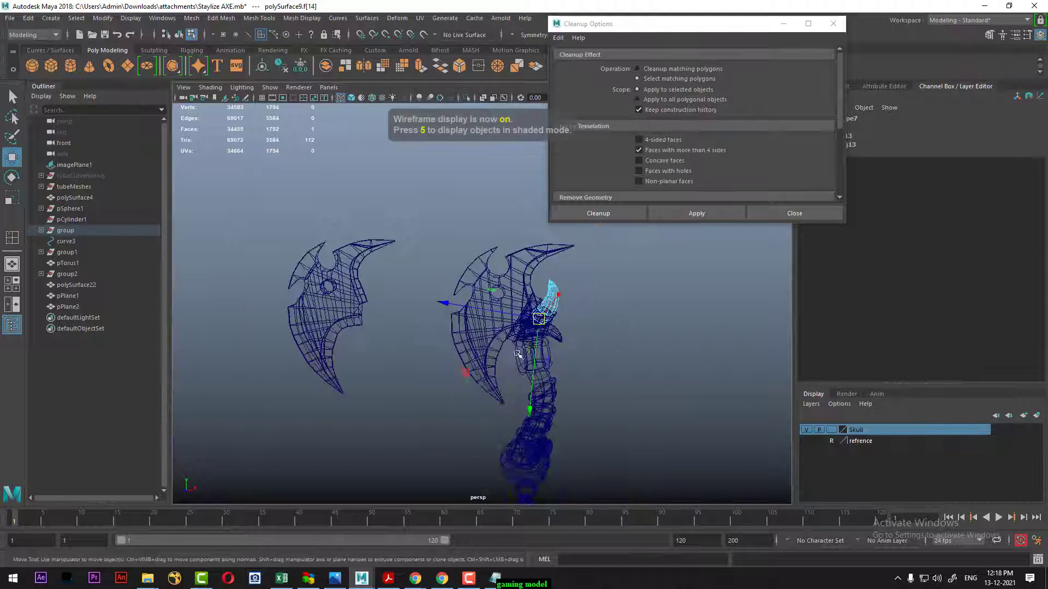
left_click_drag(600, 327, 456, 297, "alt")
- Box-select all axe meshes and find faces with more than 4 sides across them
right_click(354, 232)
left_click(382, 216)
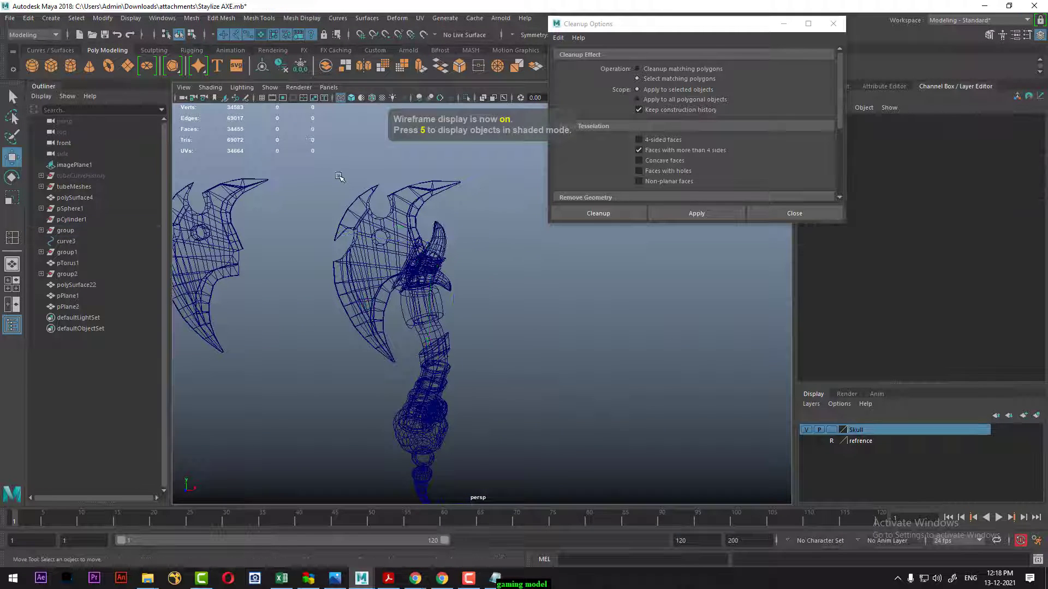
left_click_drag(332, 176, 496, 494)
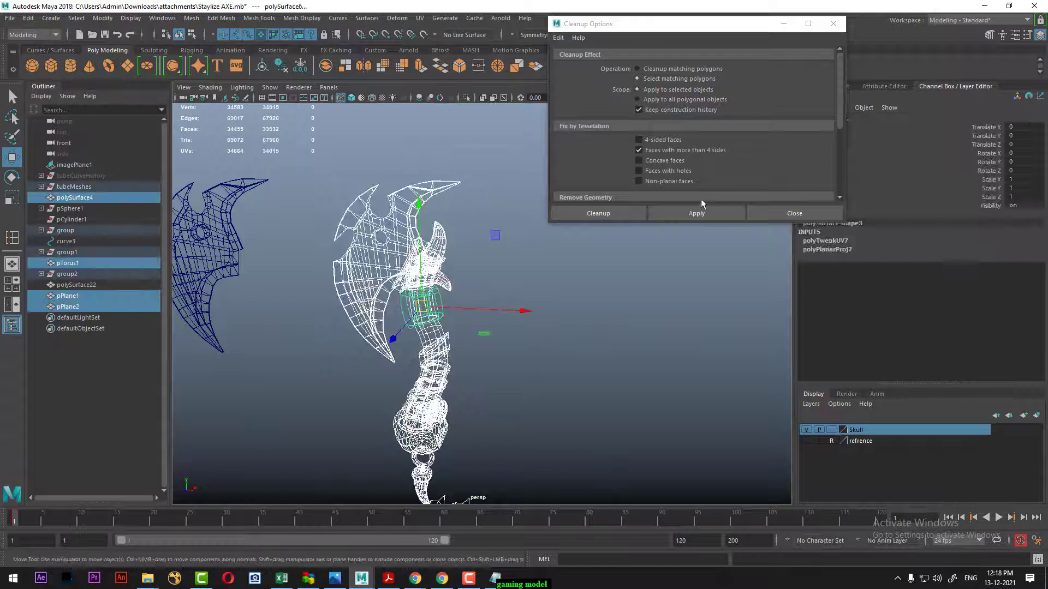
left_click(701, 214)
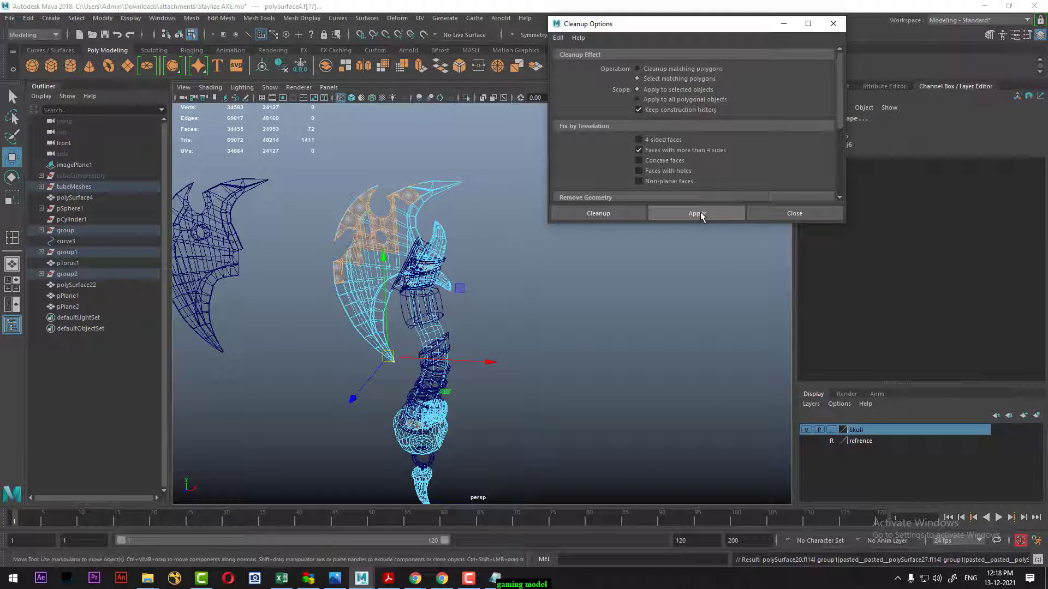
mouse_move(435, 234)
left_mouse_down("alt")
mouse_move(507, 351)
mouse_move(491, 358)
mouse_move(479, 339)
mouse_move(513, 305)
left_mouse_up("alt")
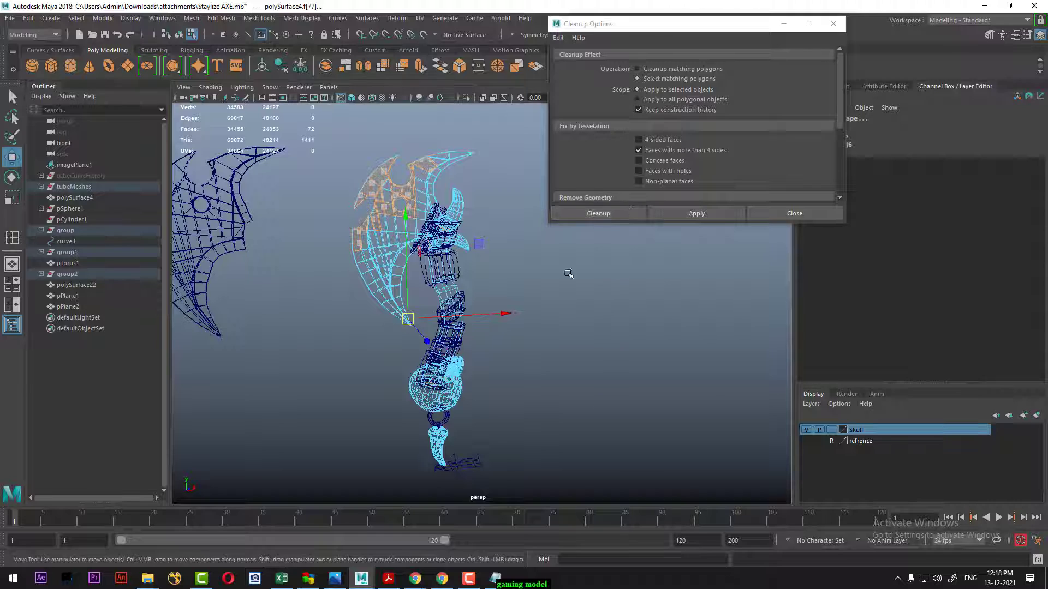
- Select the handle ring polySurface6 and view it in wireframe
left_click_drag(568, 272, 518, 331, "alt")
scroll(519, 330, "up", 3)
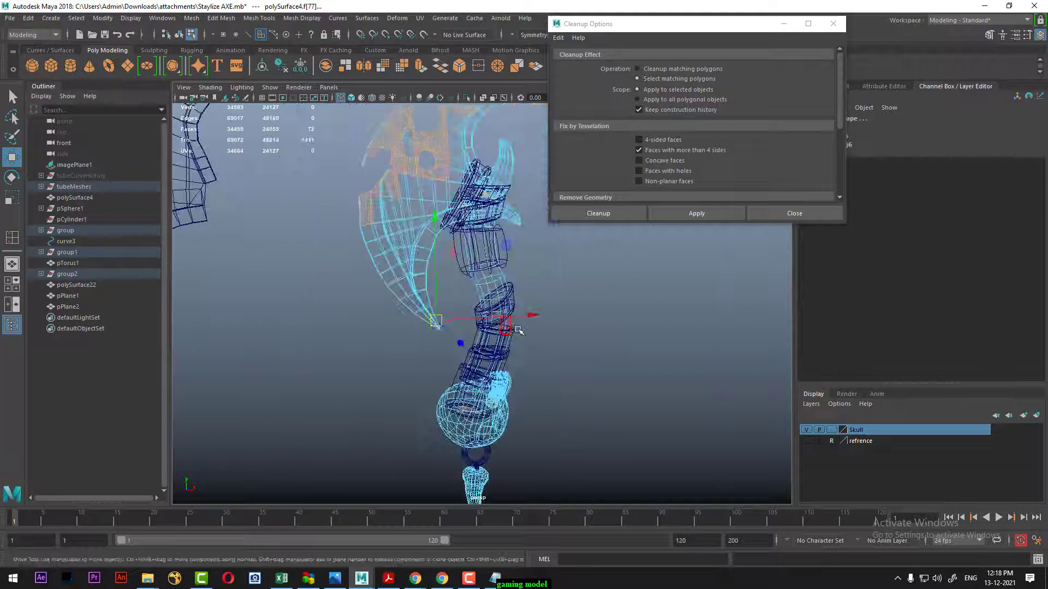
key("5")
left_click_drag(518, 328, 475, 273, "alt")
right_click_drag(466, 264, 529, 239)
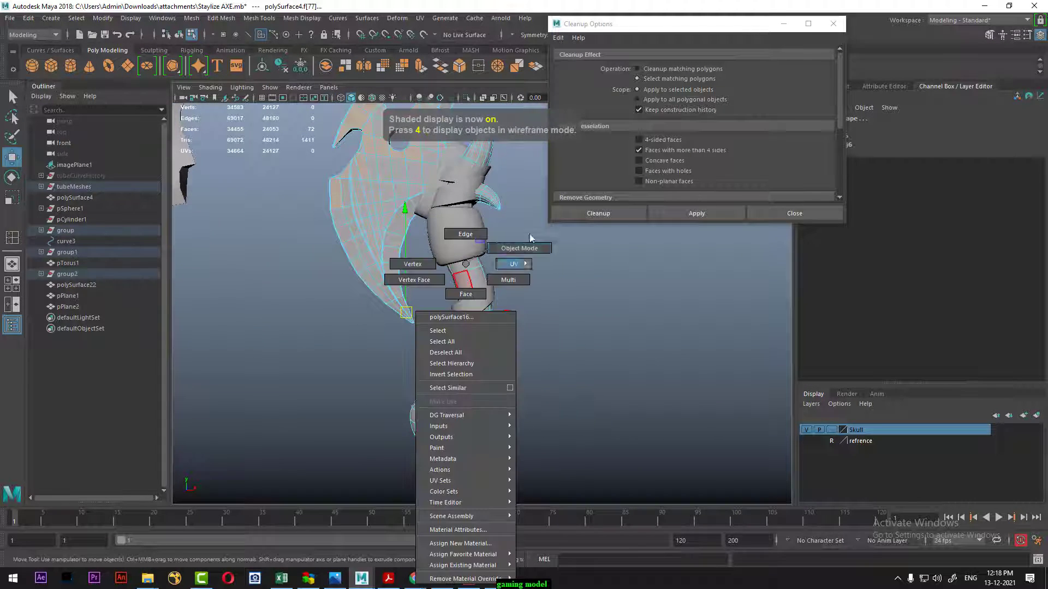
left_click(464, 240)
key("4")
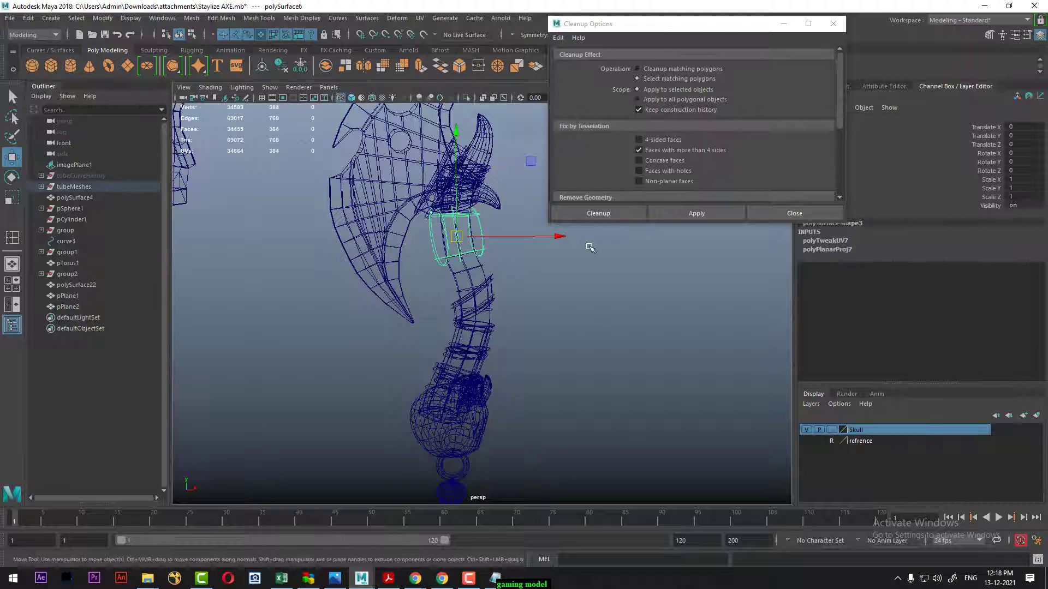
left_click_drag(490, 355, 505, 579, "alt")
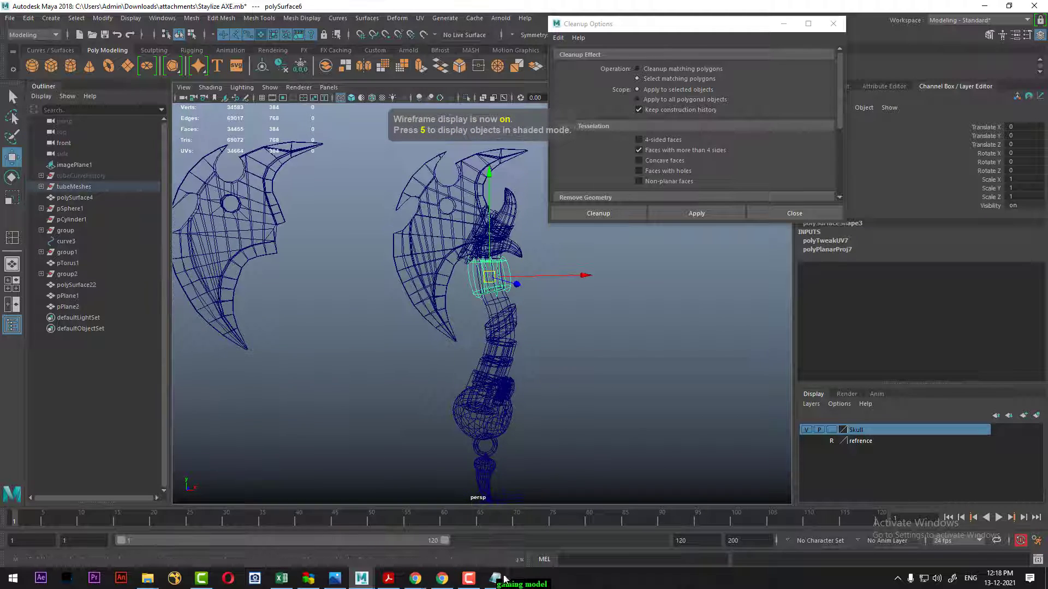